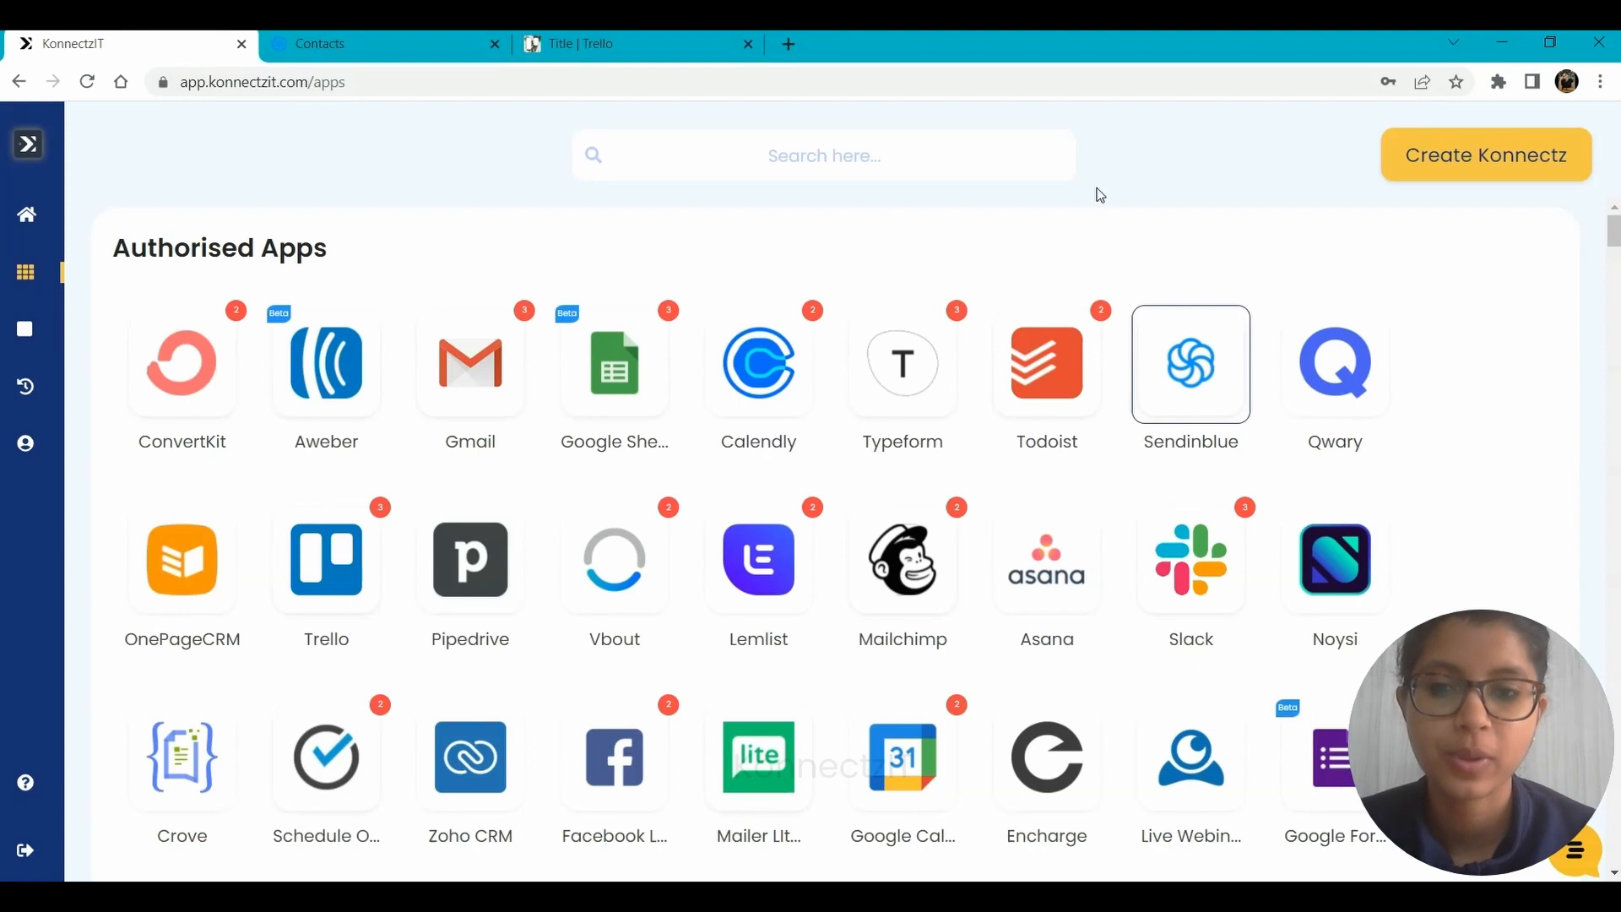
Review the Sendinblue contacts list and the New Leads list on the Trello board, and return to KonnectzIT.
{"action": "left_click", "coordinate": [414, 35]}
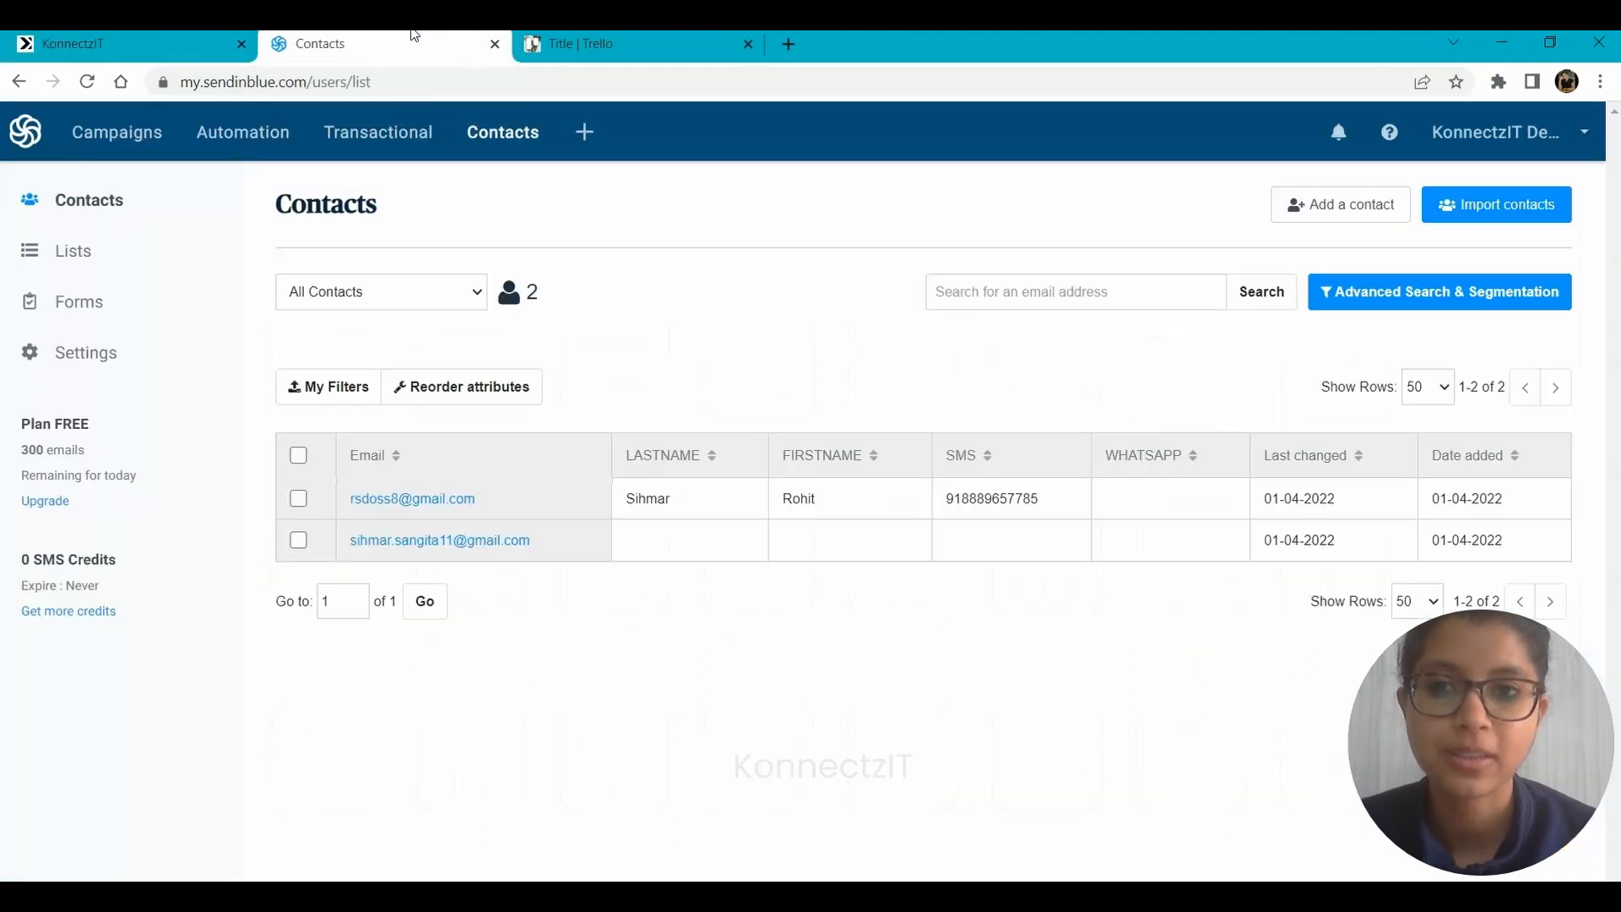
{"action": "left_click", "coordinate": [743, 36]}
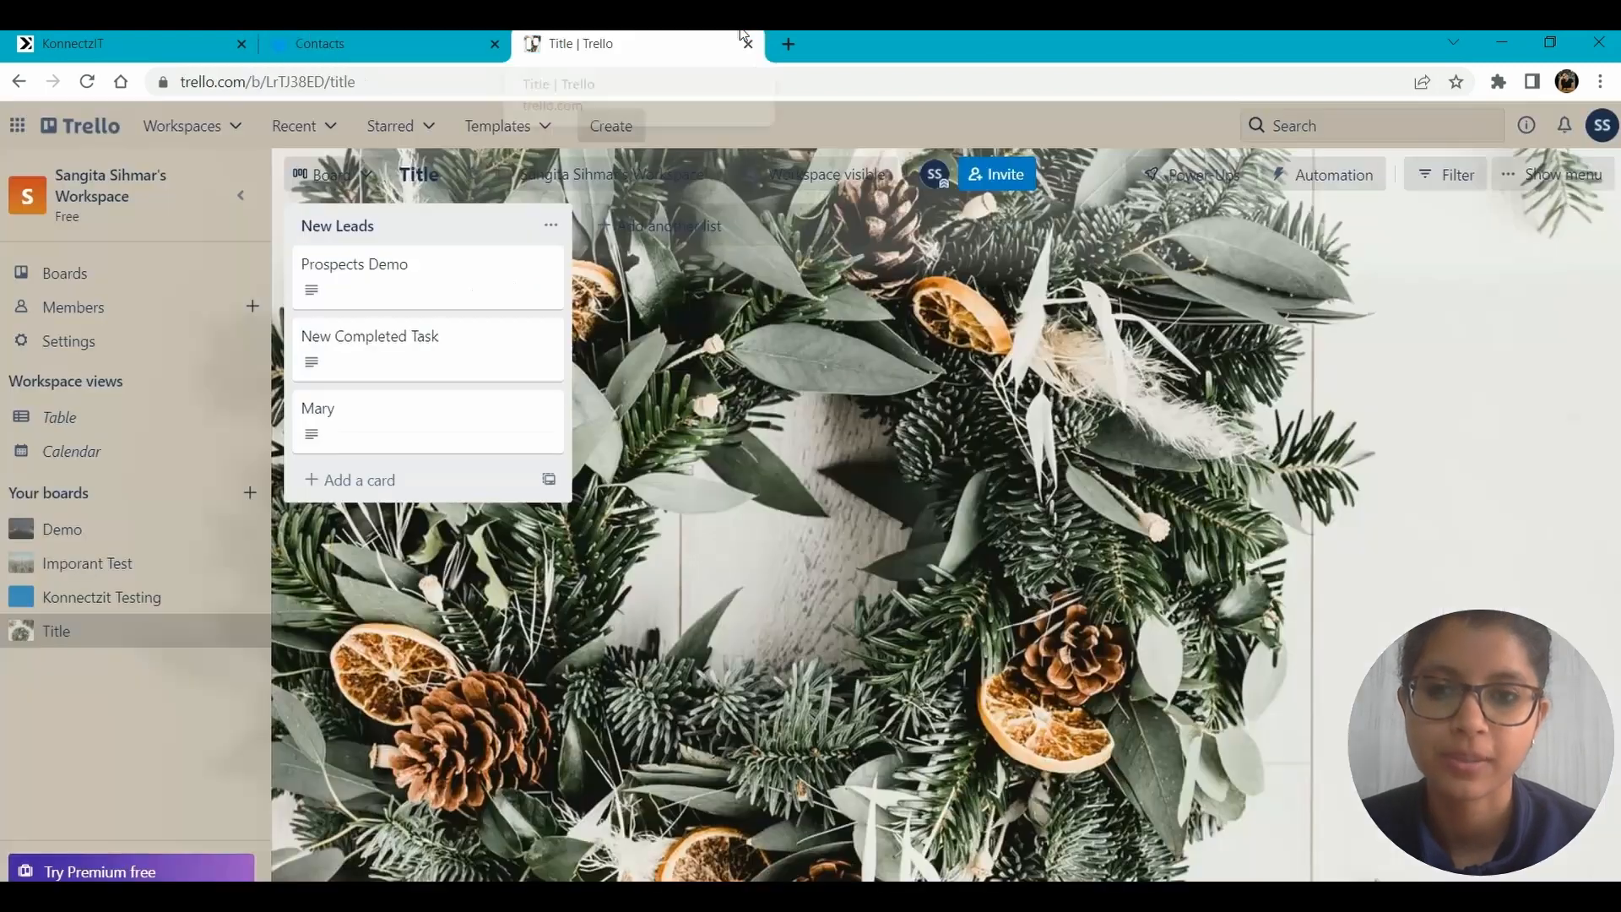
{"action": "left_click", "coordinate": [384, 36]}
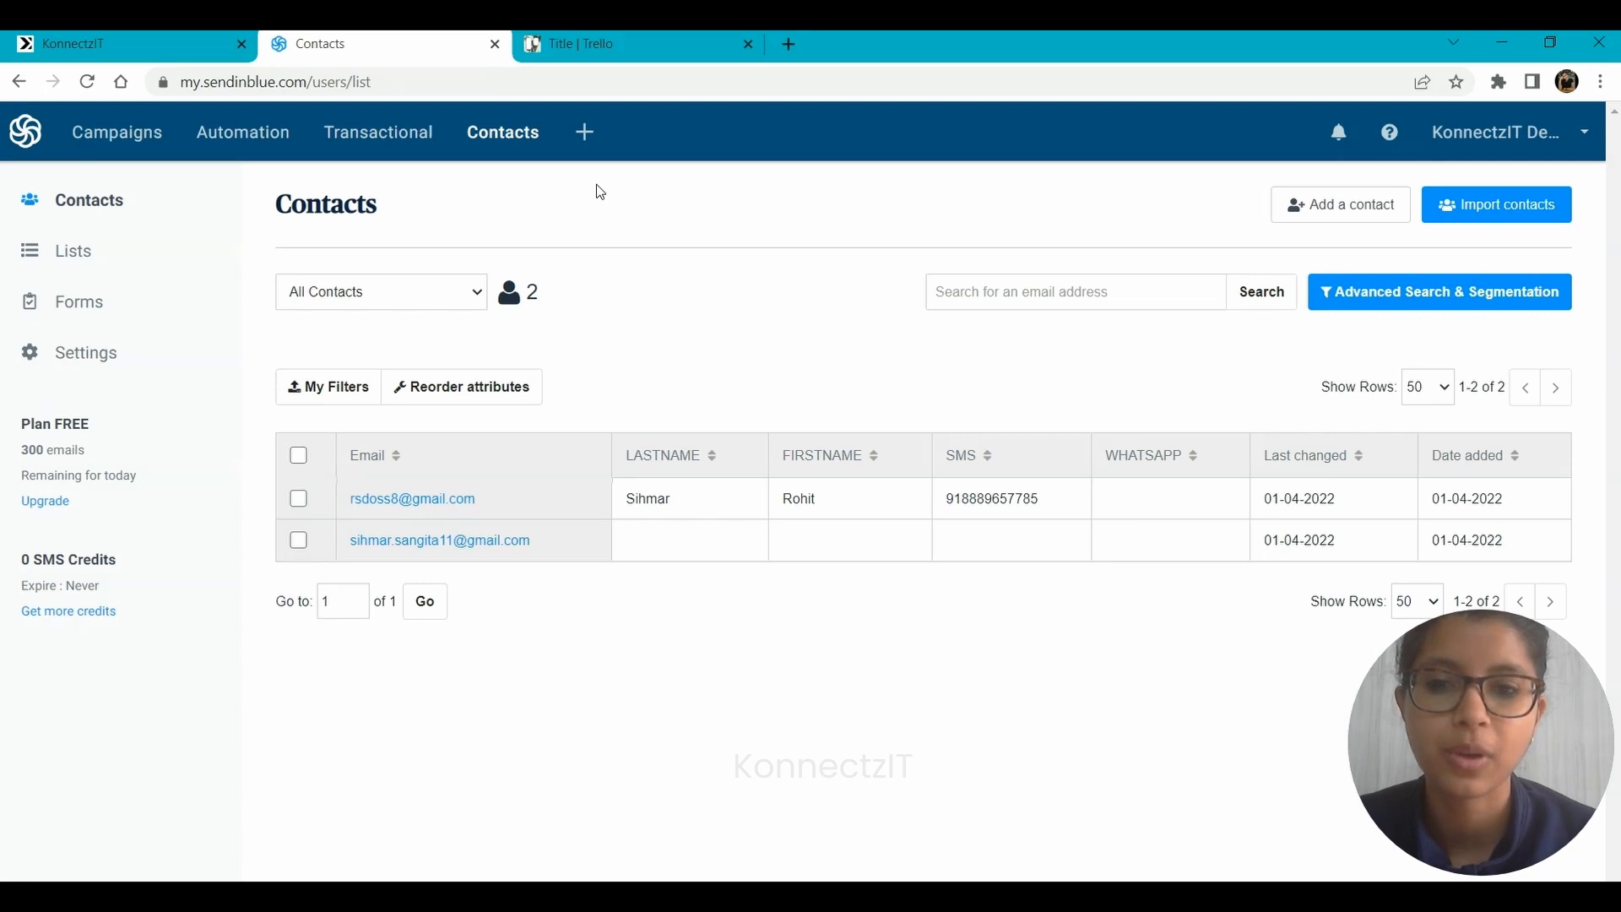
{"action": "left_click", "coordinate": [605, 36]}
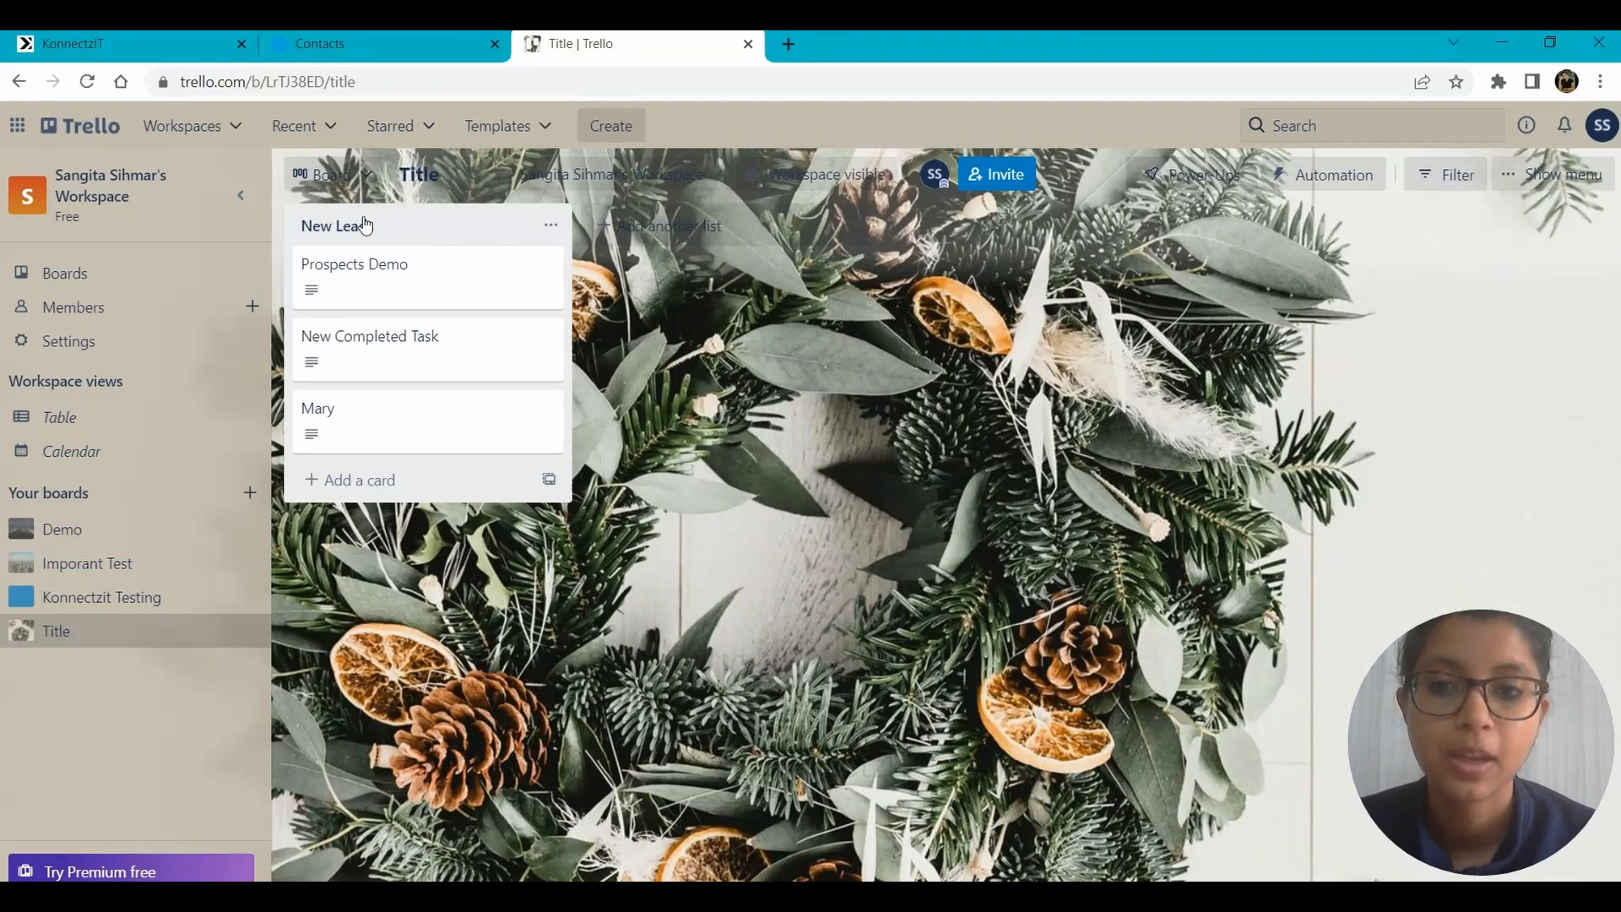
{"action": "left_click", "coordinate": [331, 38]}
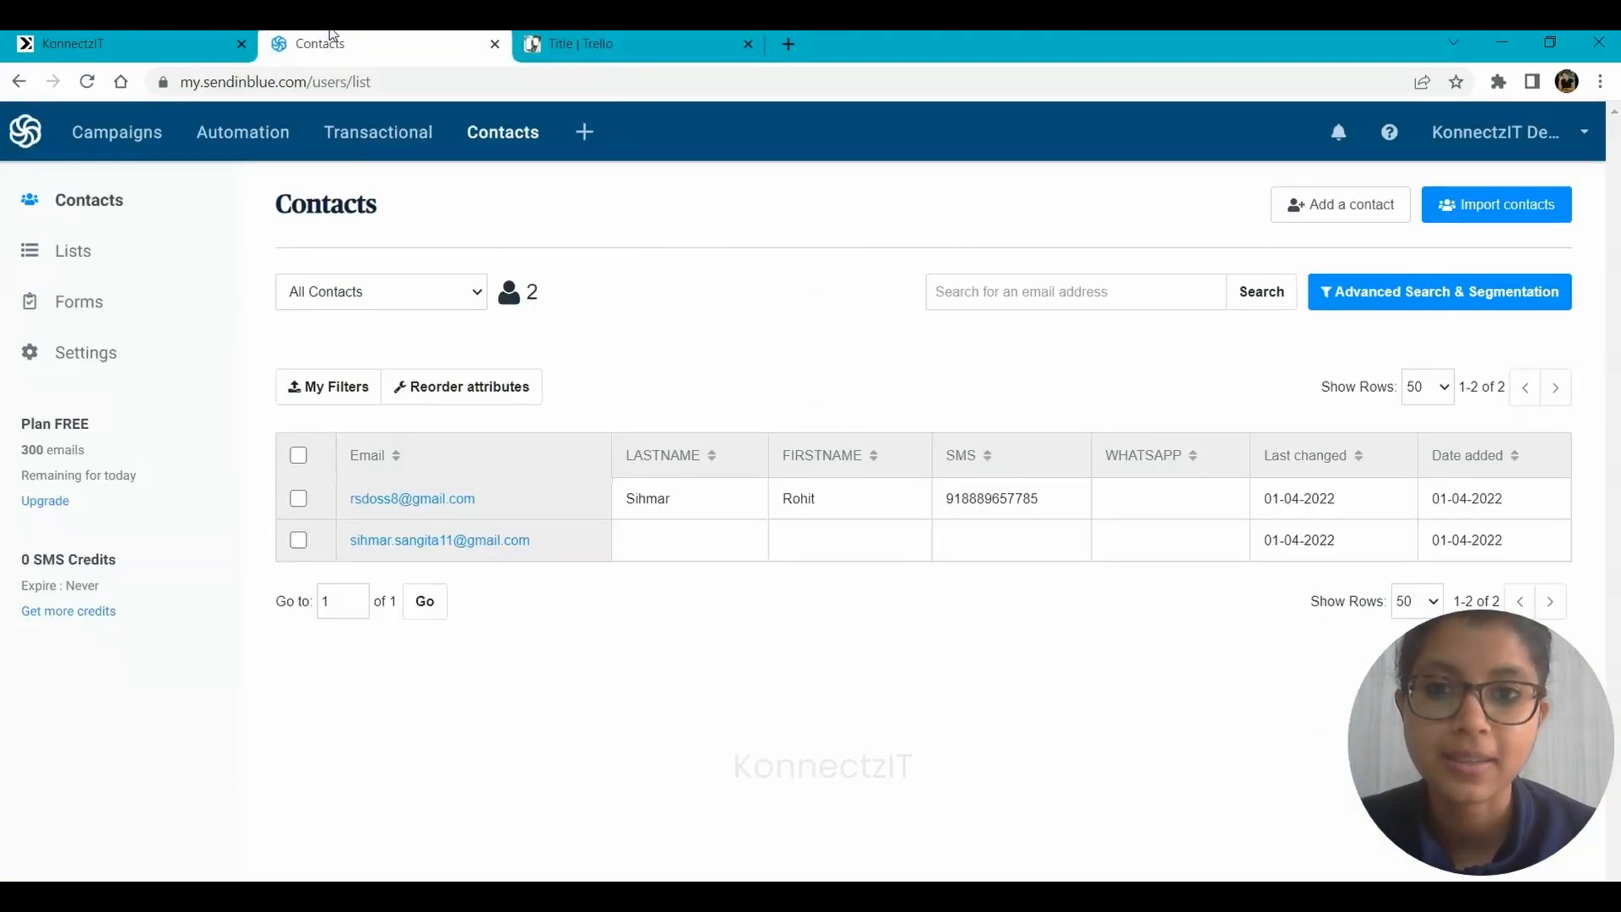
{"action": "left_click", "coordinate": [115, 35]}
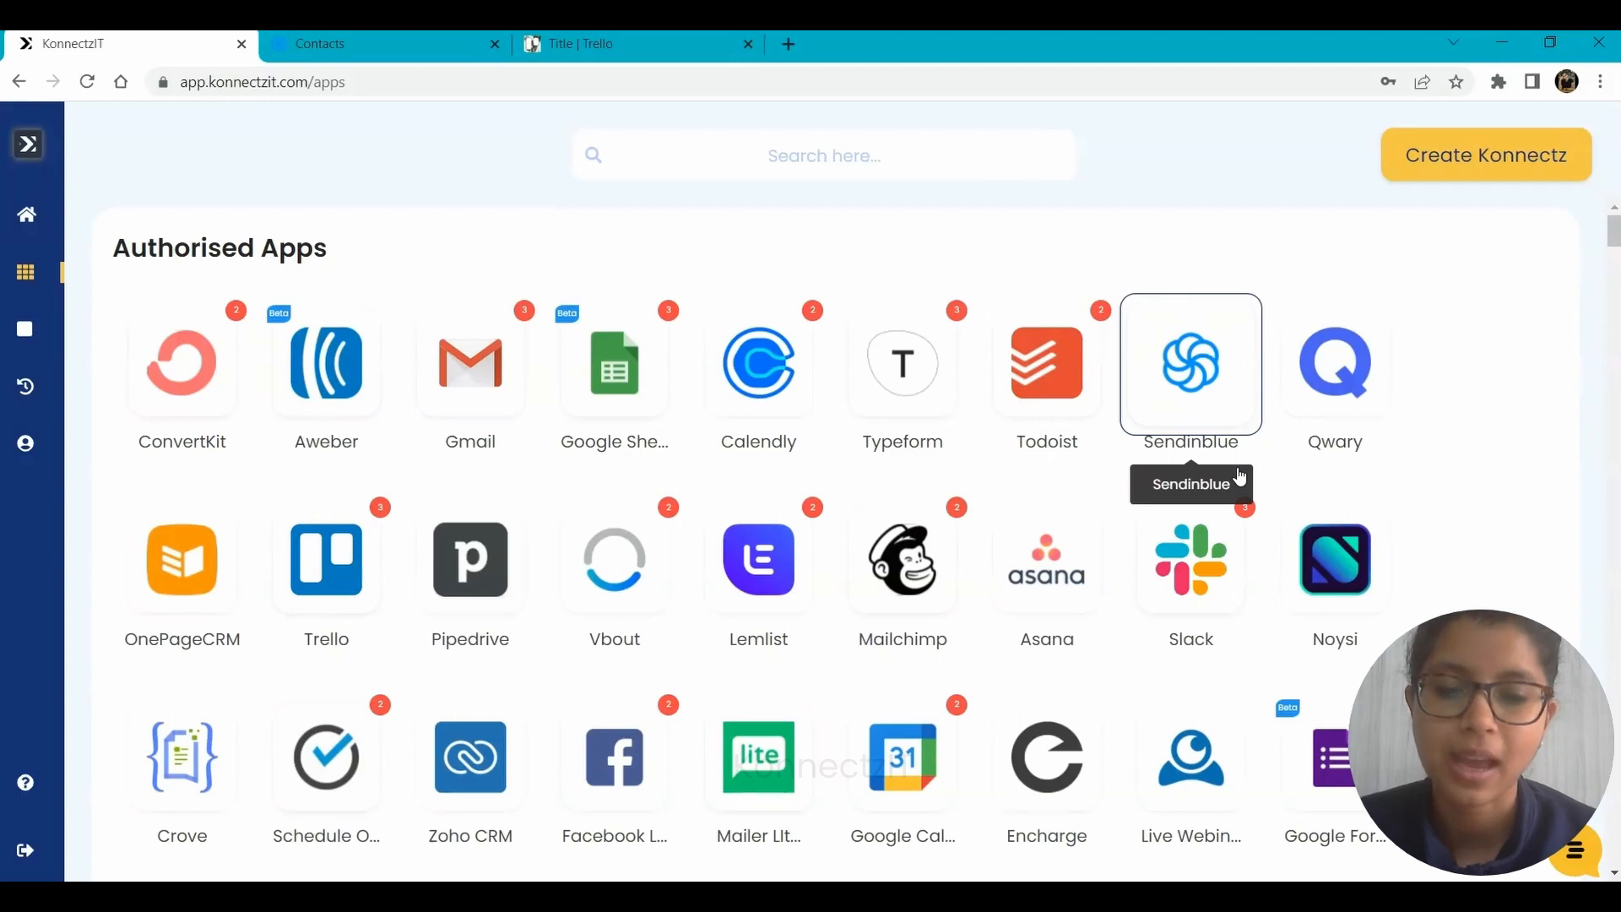
Start adding a new Sendinblue account in KonnectzIT and open the SMTP & API page in Sendinblue.
{"action": "left_click", "coordinate": [1179, 320]}
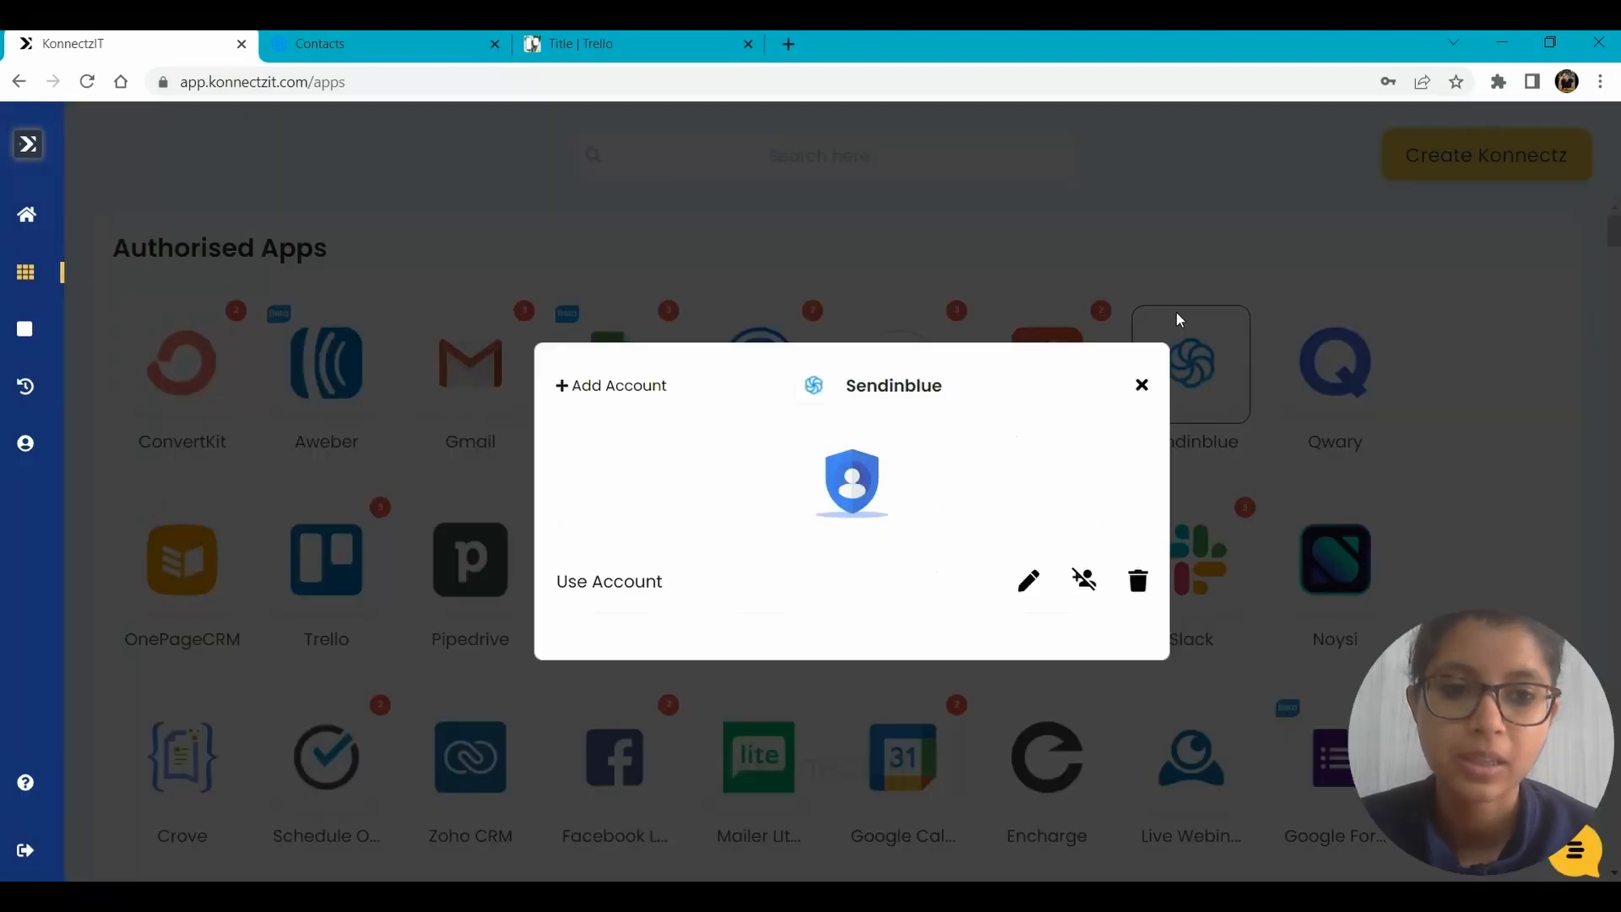
{"action": "left_click", "coordinate": [623, 394]}
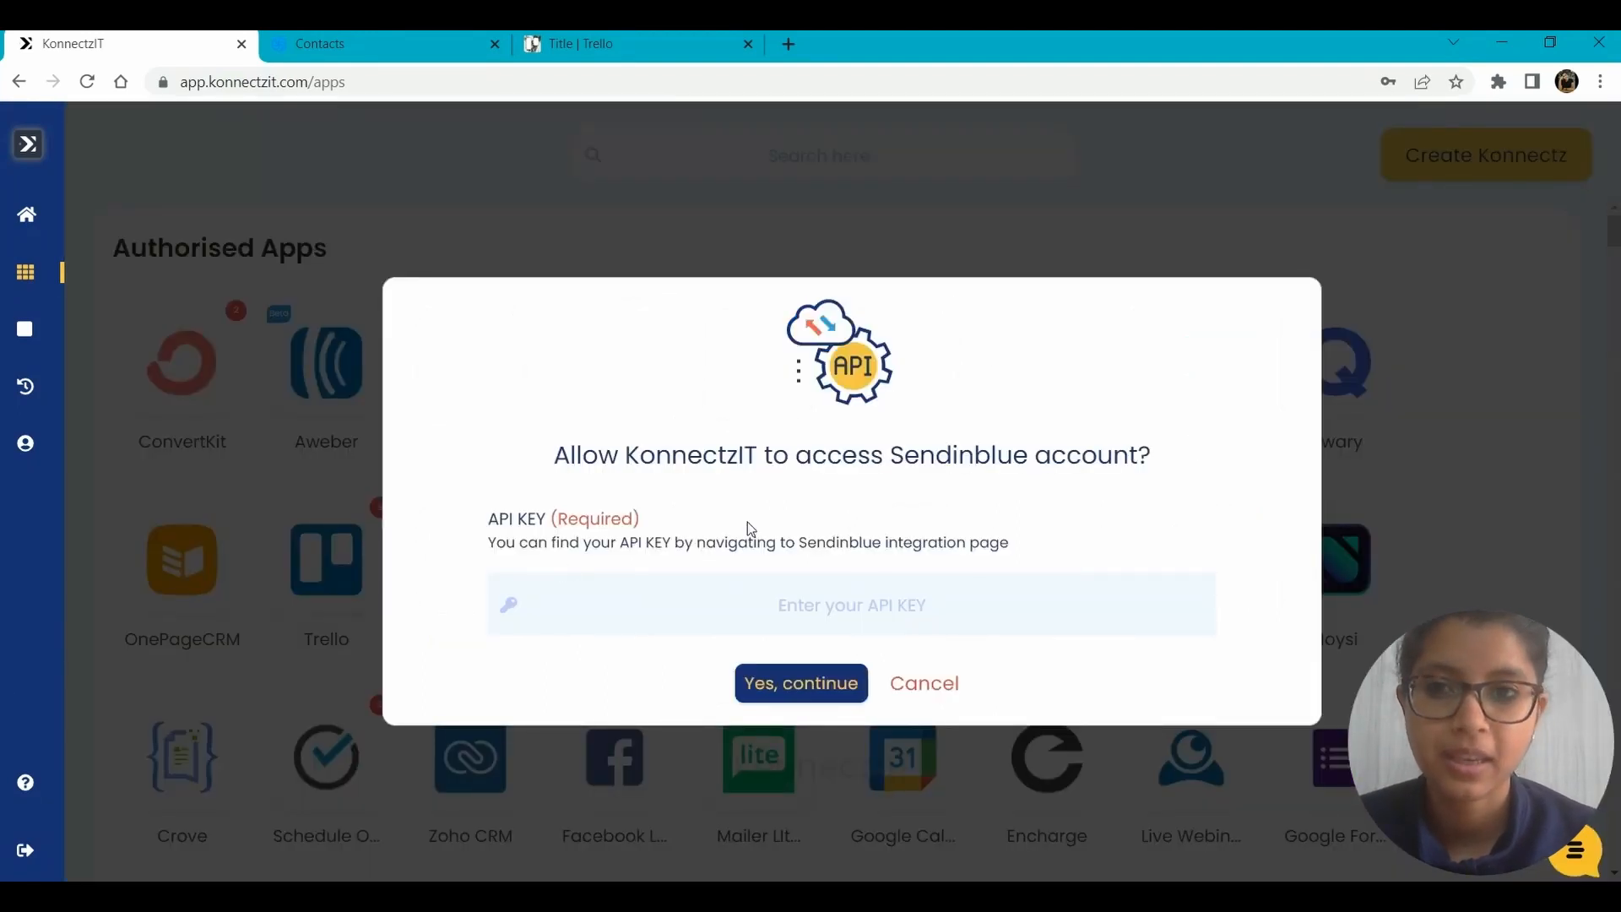
{"action": "left_click", "coordinate": [287, 42]}
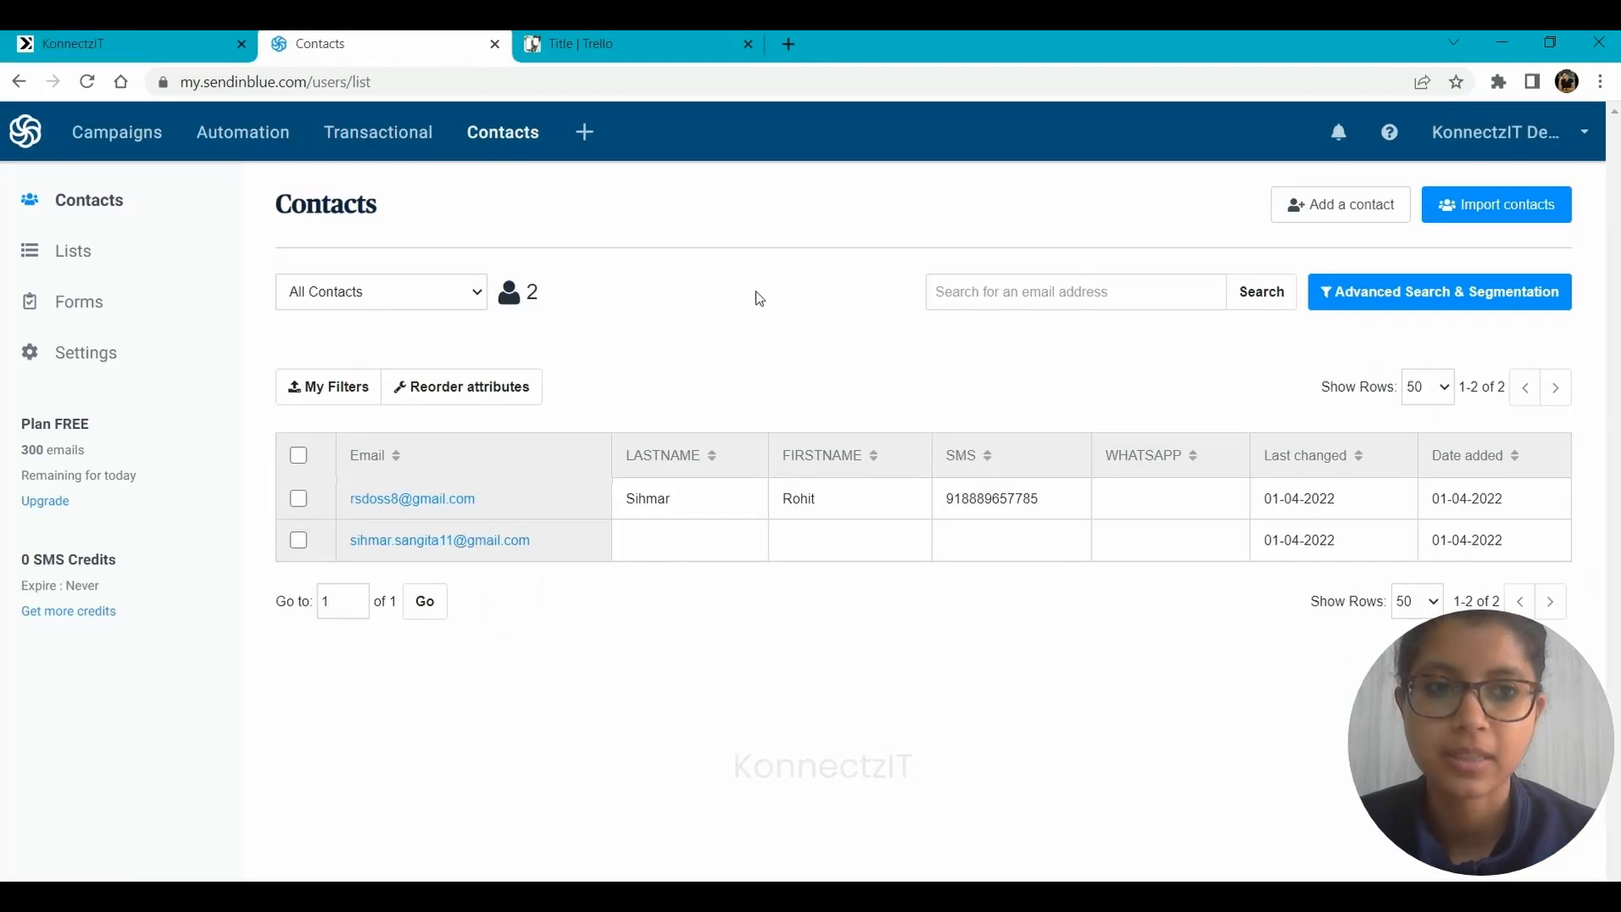
{"action": "left_click", "coordinate": [1435, 137]}
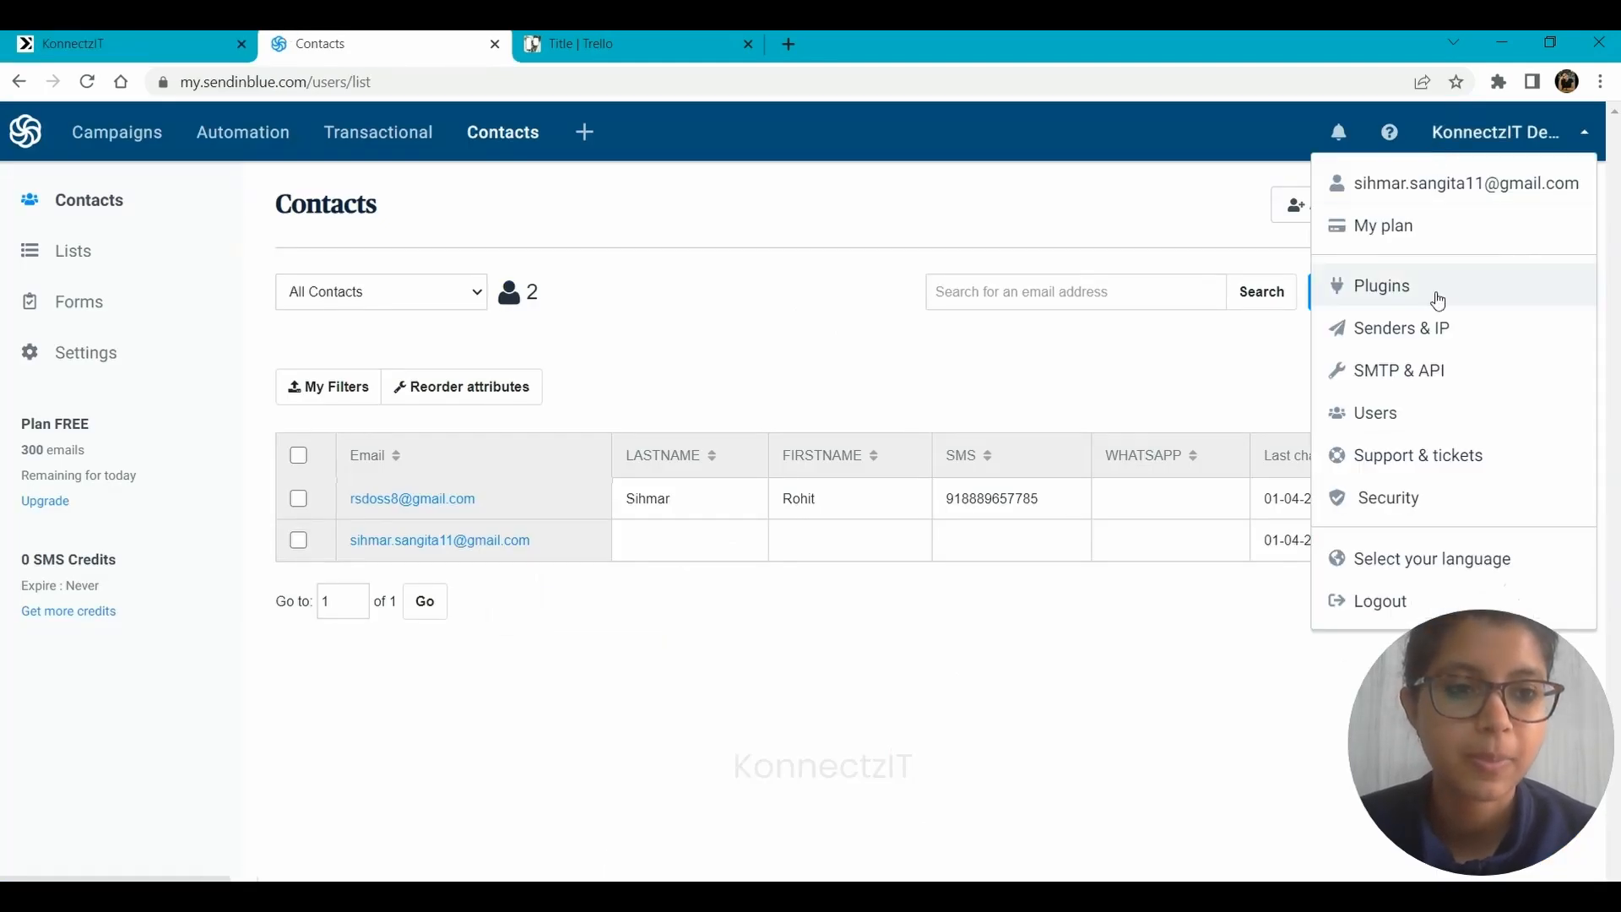
{"action": "left_click", "coordinate": [1419, 378]}
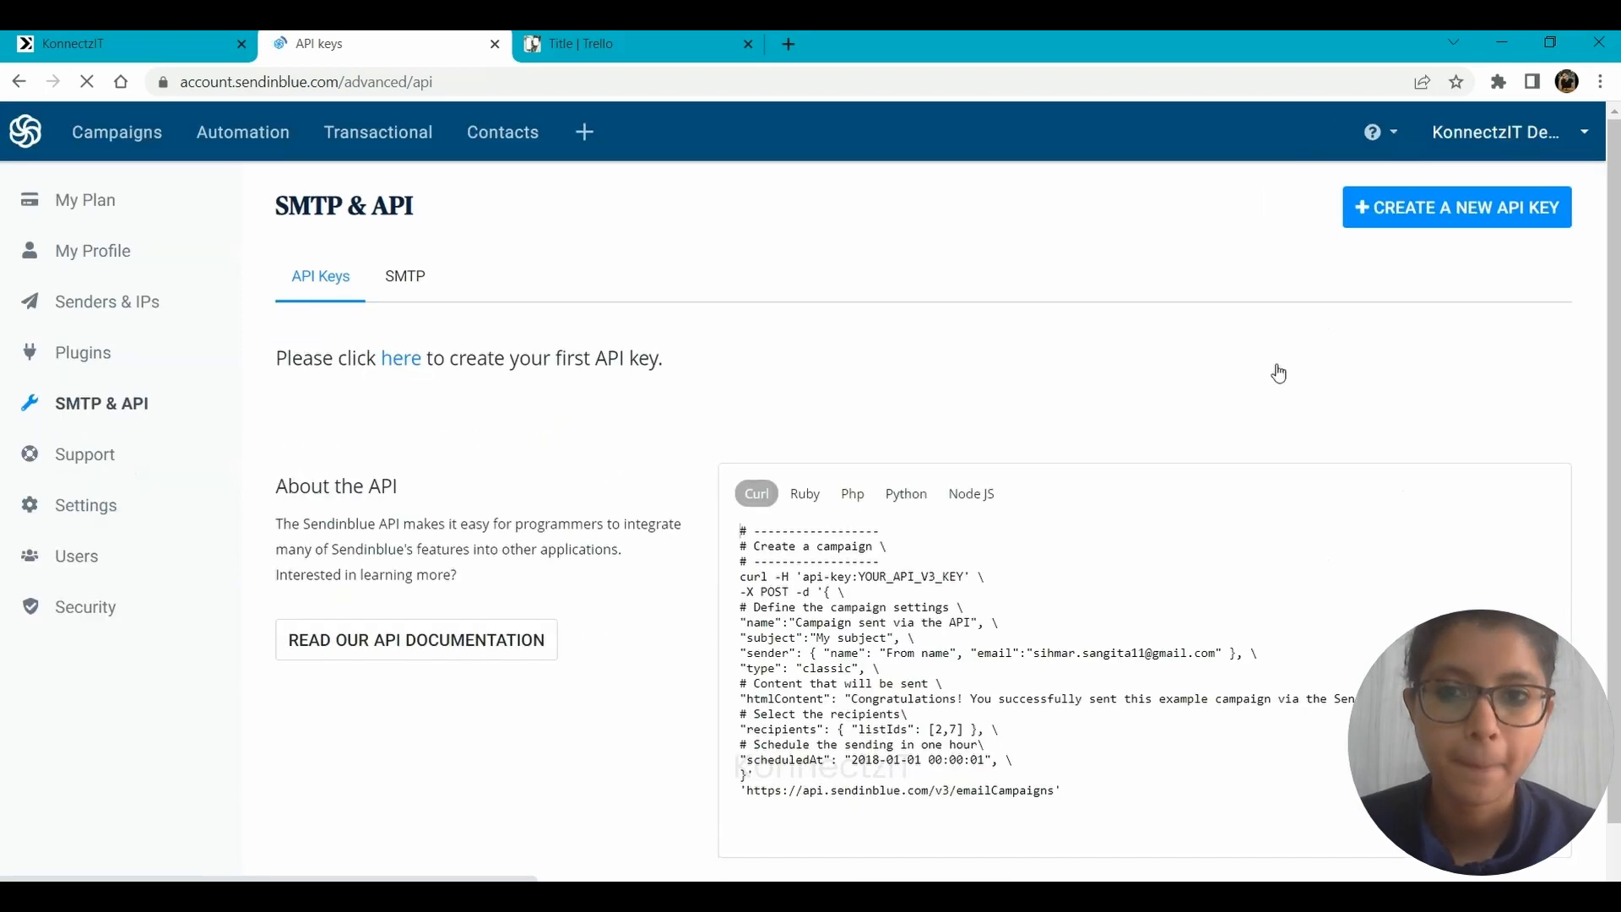
Generate a new Sendinblue API key named KonnectzIT Demo and copy it.
{"action": "left_click", "coordinate": [1482, 218]}
{"action": "left_click", "coordinate": [651, 267]}
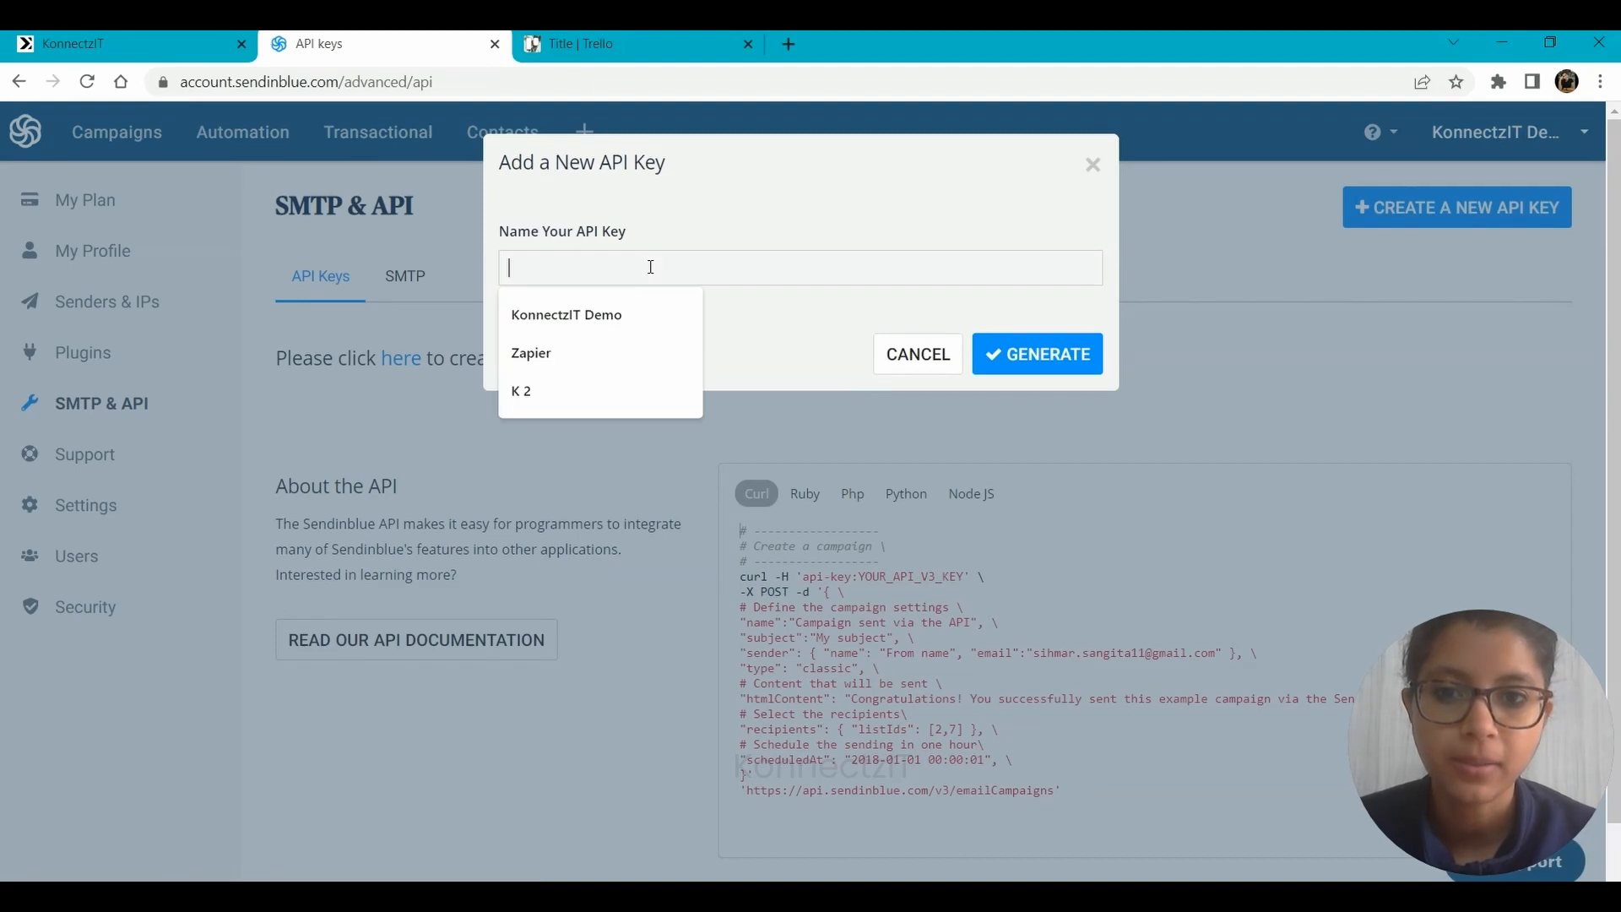
{"action": "left_click", "coordinate": [578, 317]}
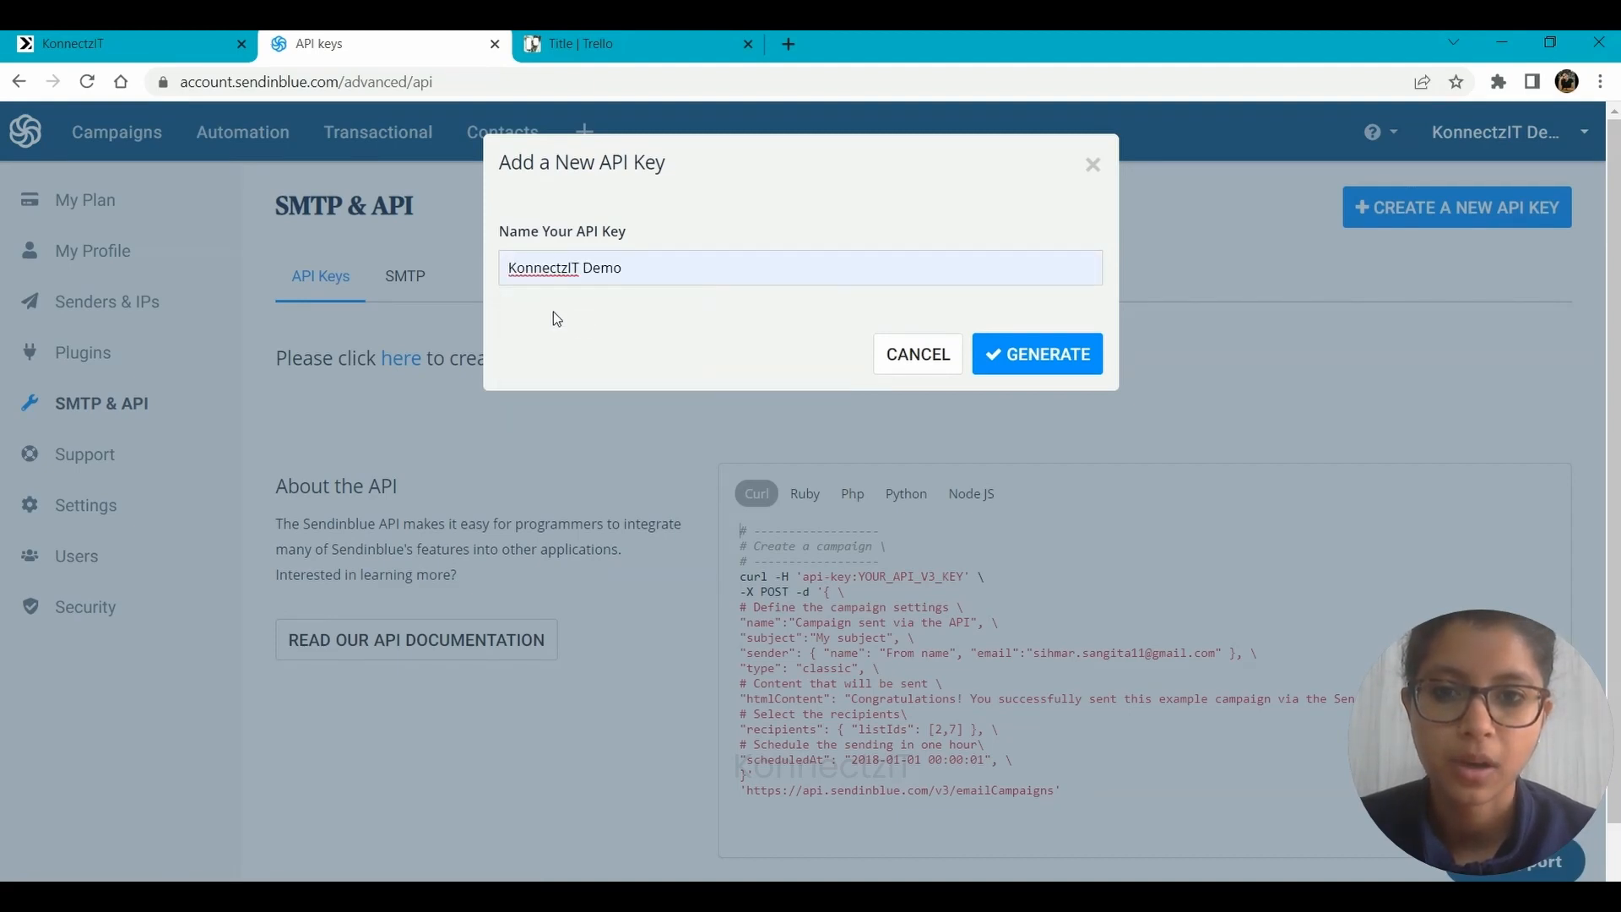
{"action": "left_click", "coordinate": [1038, 352]}
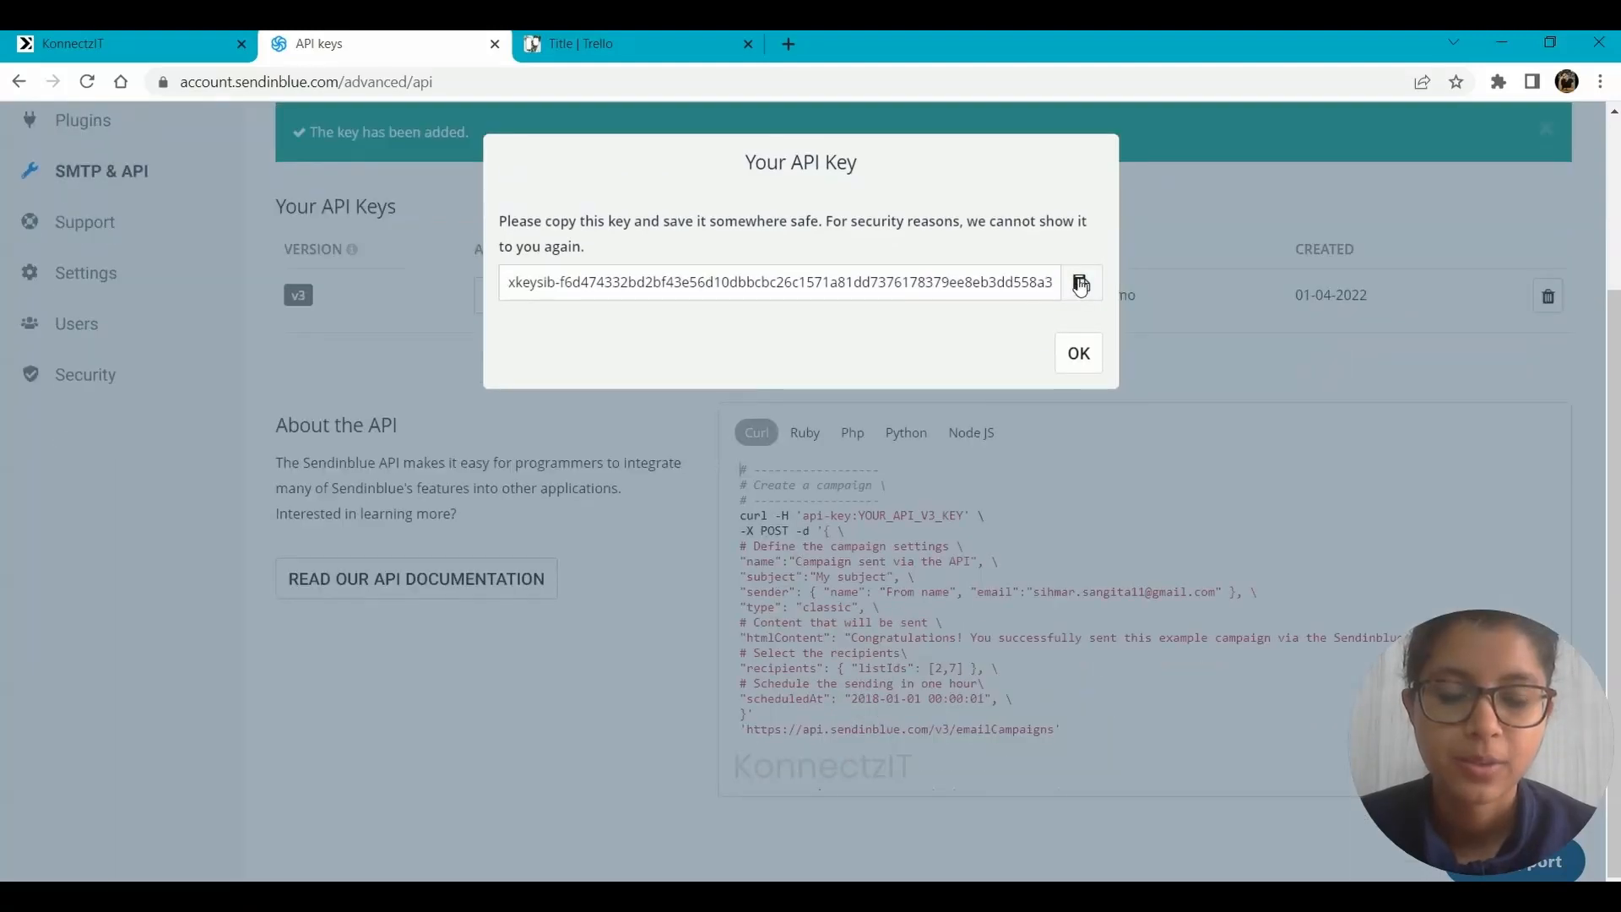
{"action": "left_click", "coordinate": [1080, 282]}
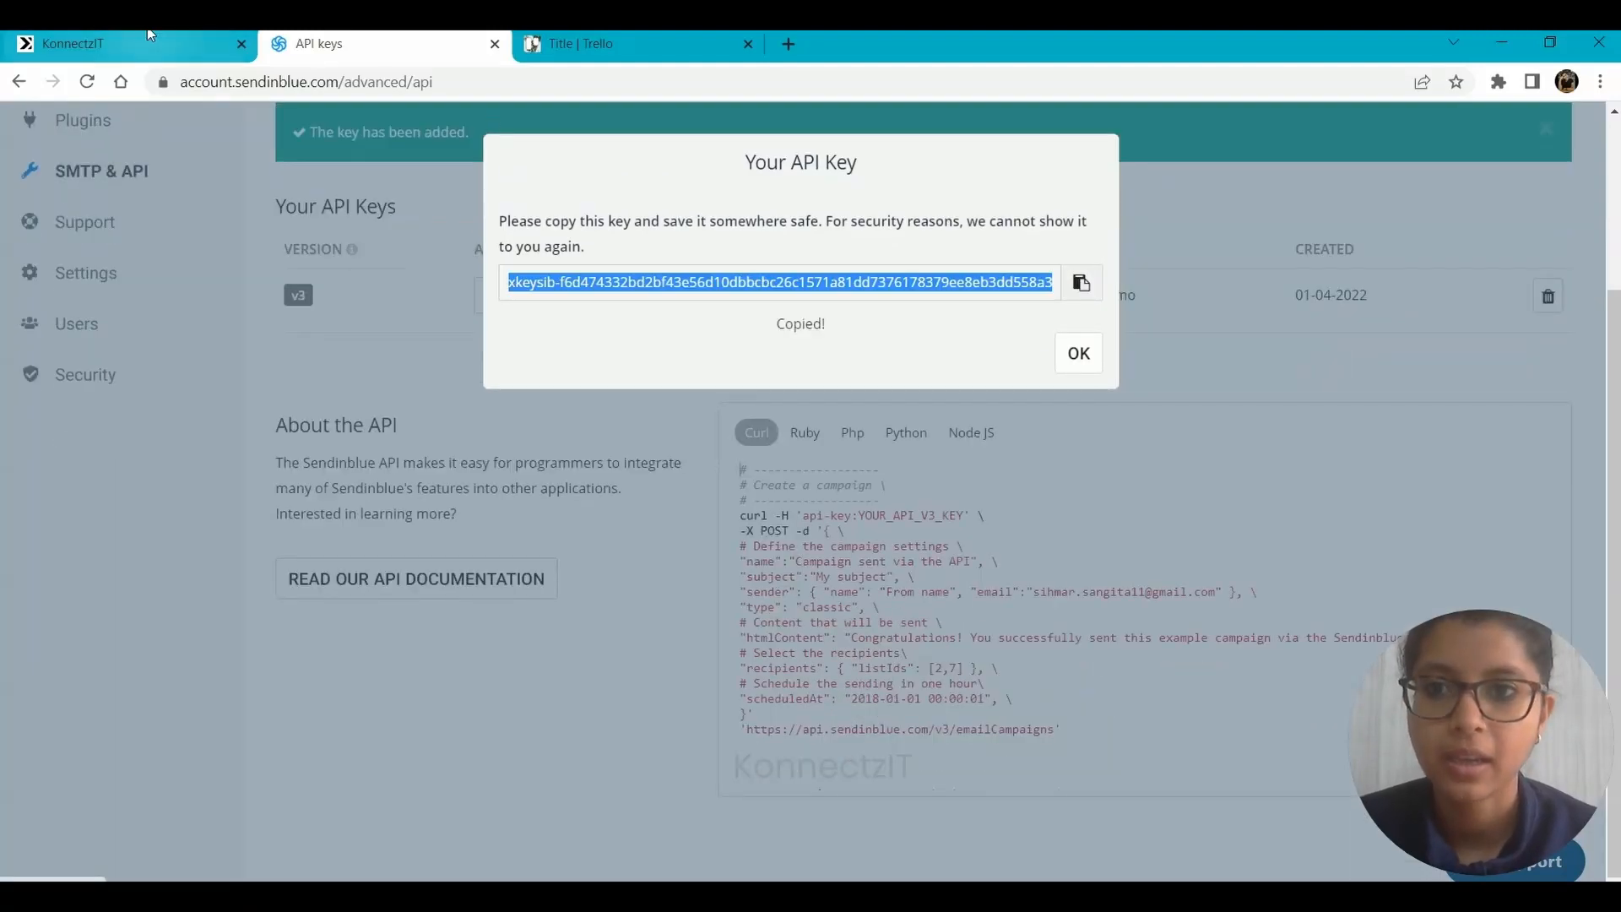
Paste the API key into KonnectzIT's Sendinblue access request and authorise the account.
{"action": "left_click", "coordinate": [167, 49]}
{"action": "left_click", "coordinate": [602, 609]}
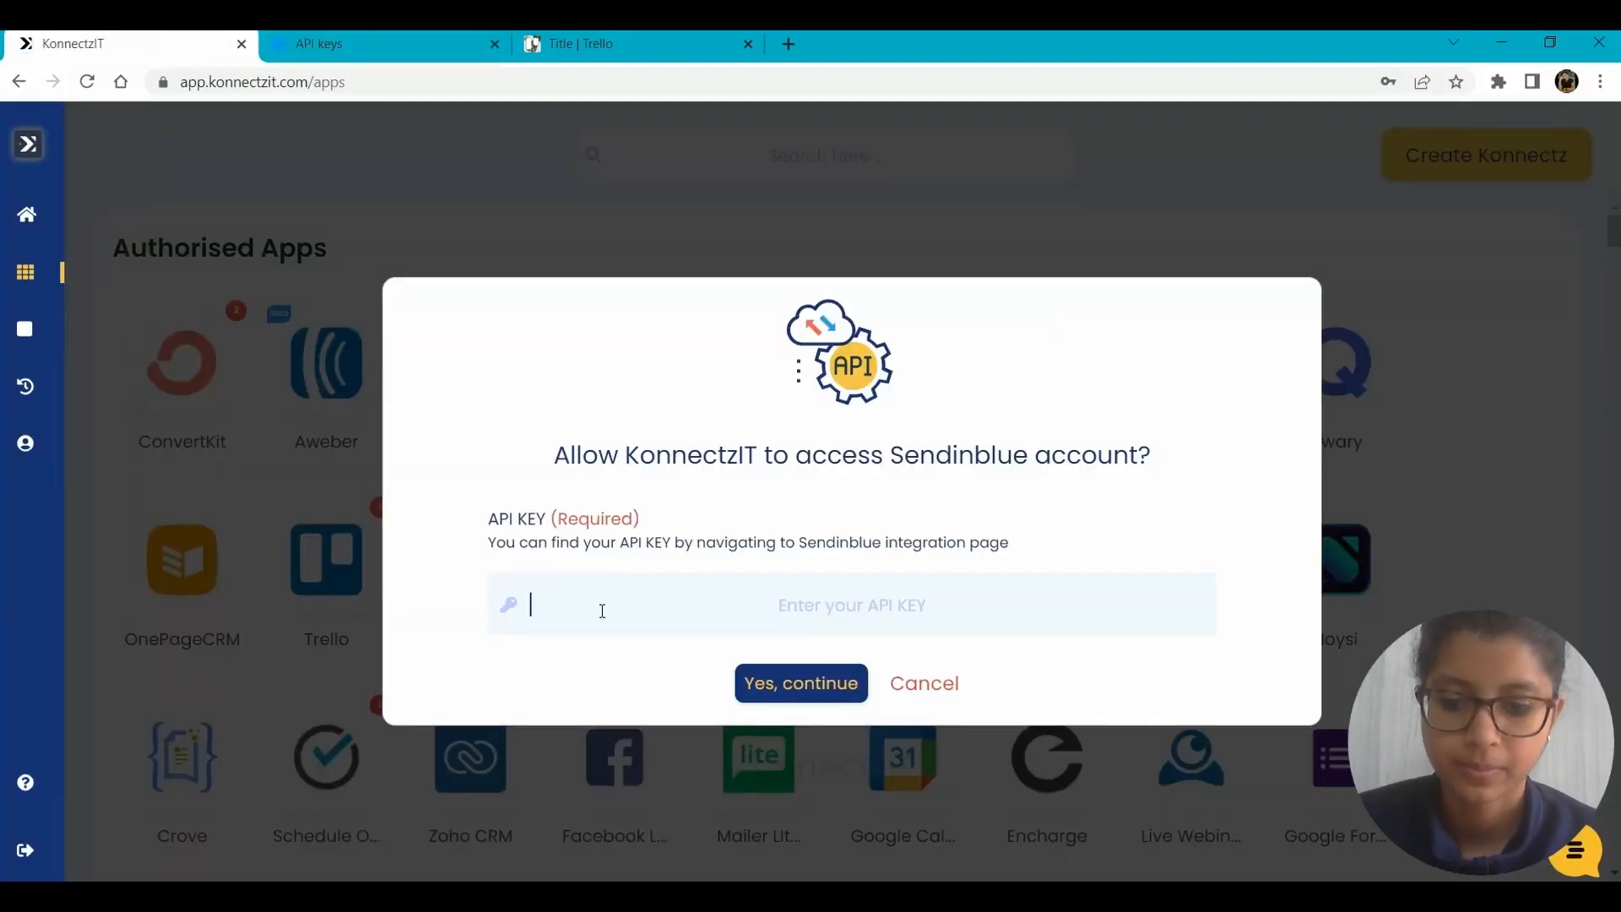
{"action": "key", "text": "ctrl+v"}
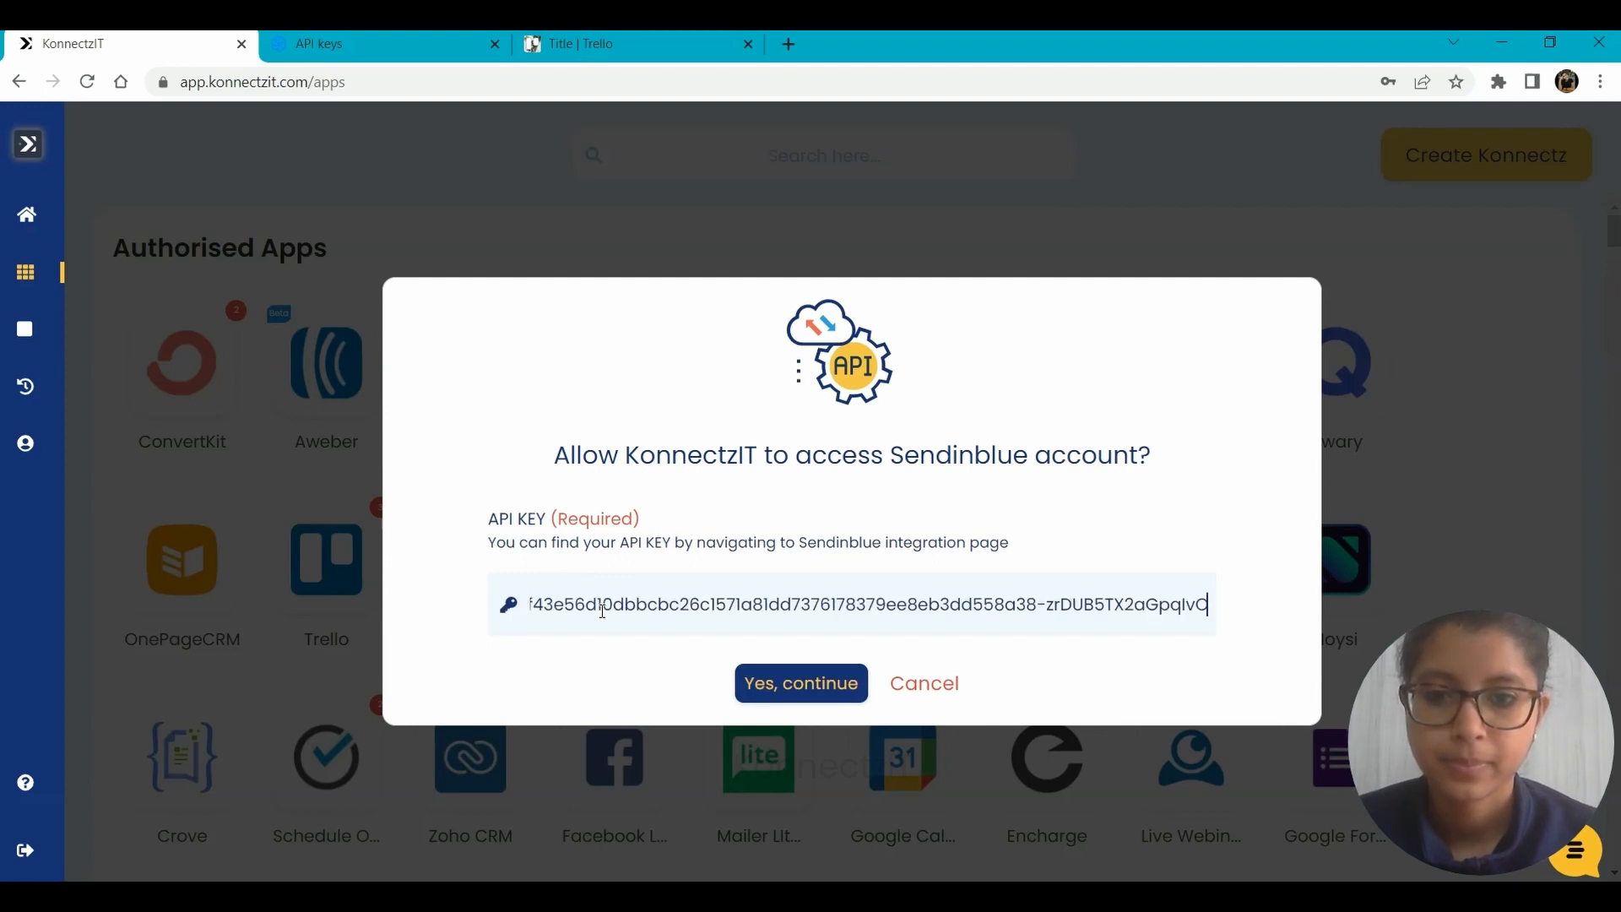
{"action": "left_click", "coordinate": [794, 682]}
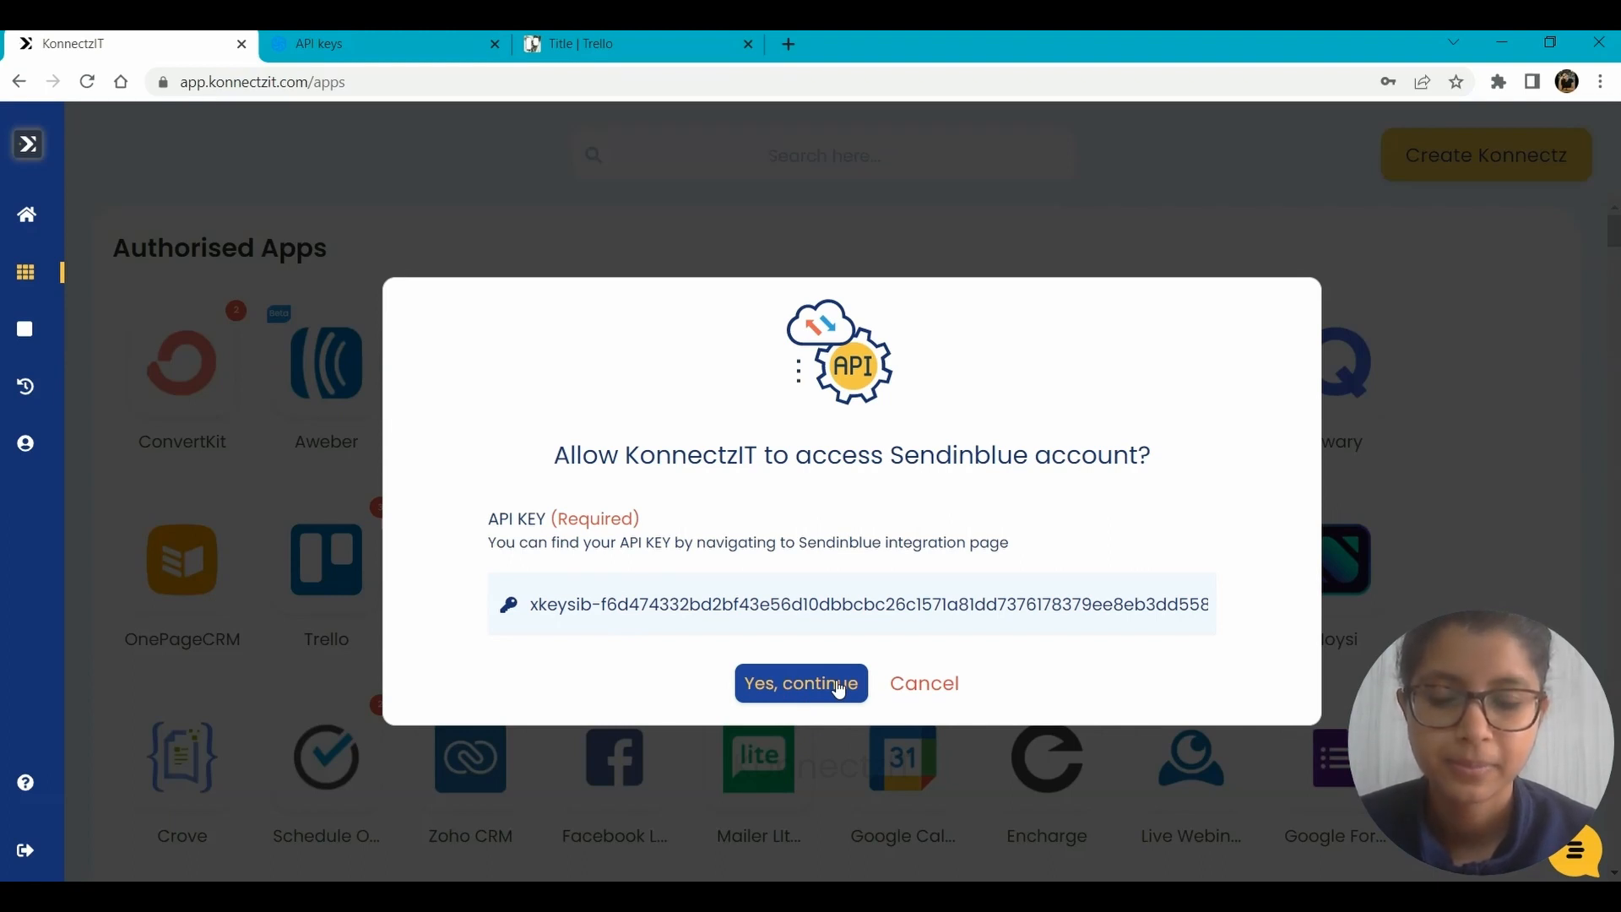
{"action": "left_click", "coordinate": [839, 688]}
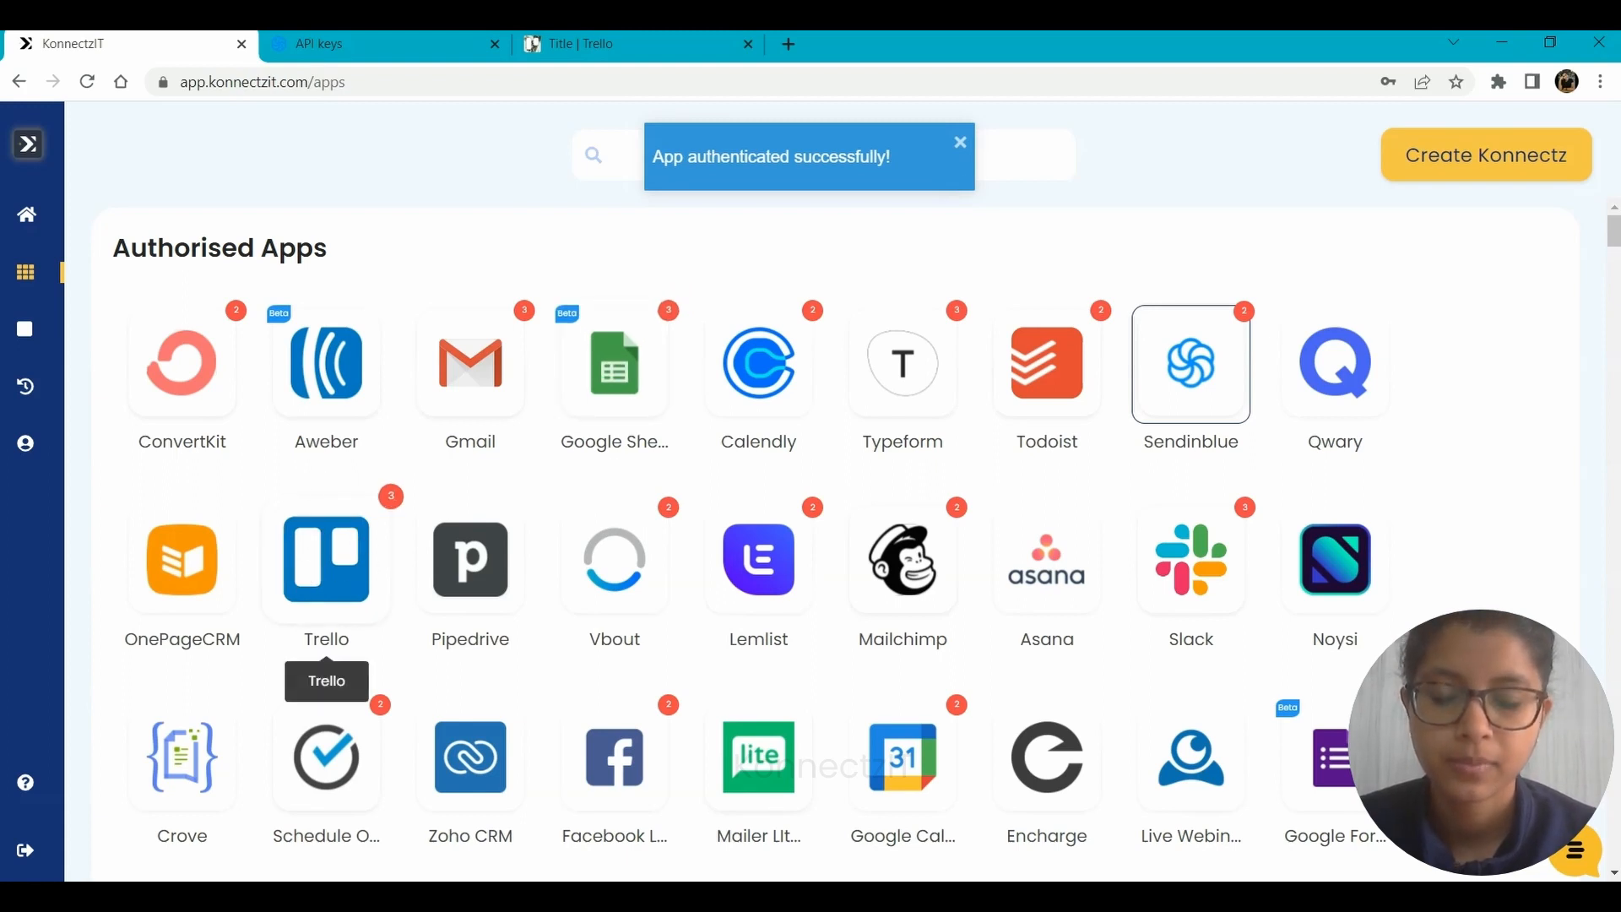
Add another Trello account and authorise Konnectzit to access it.
{"action": "left_click", "coordinate": [326, 559]}
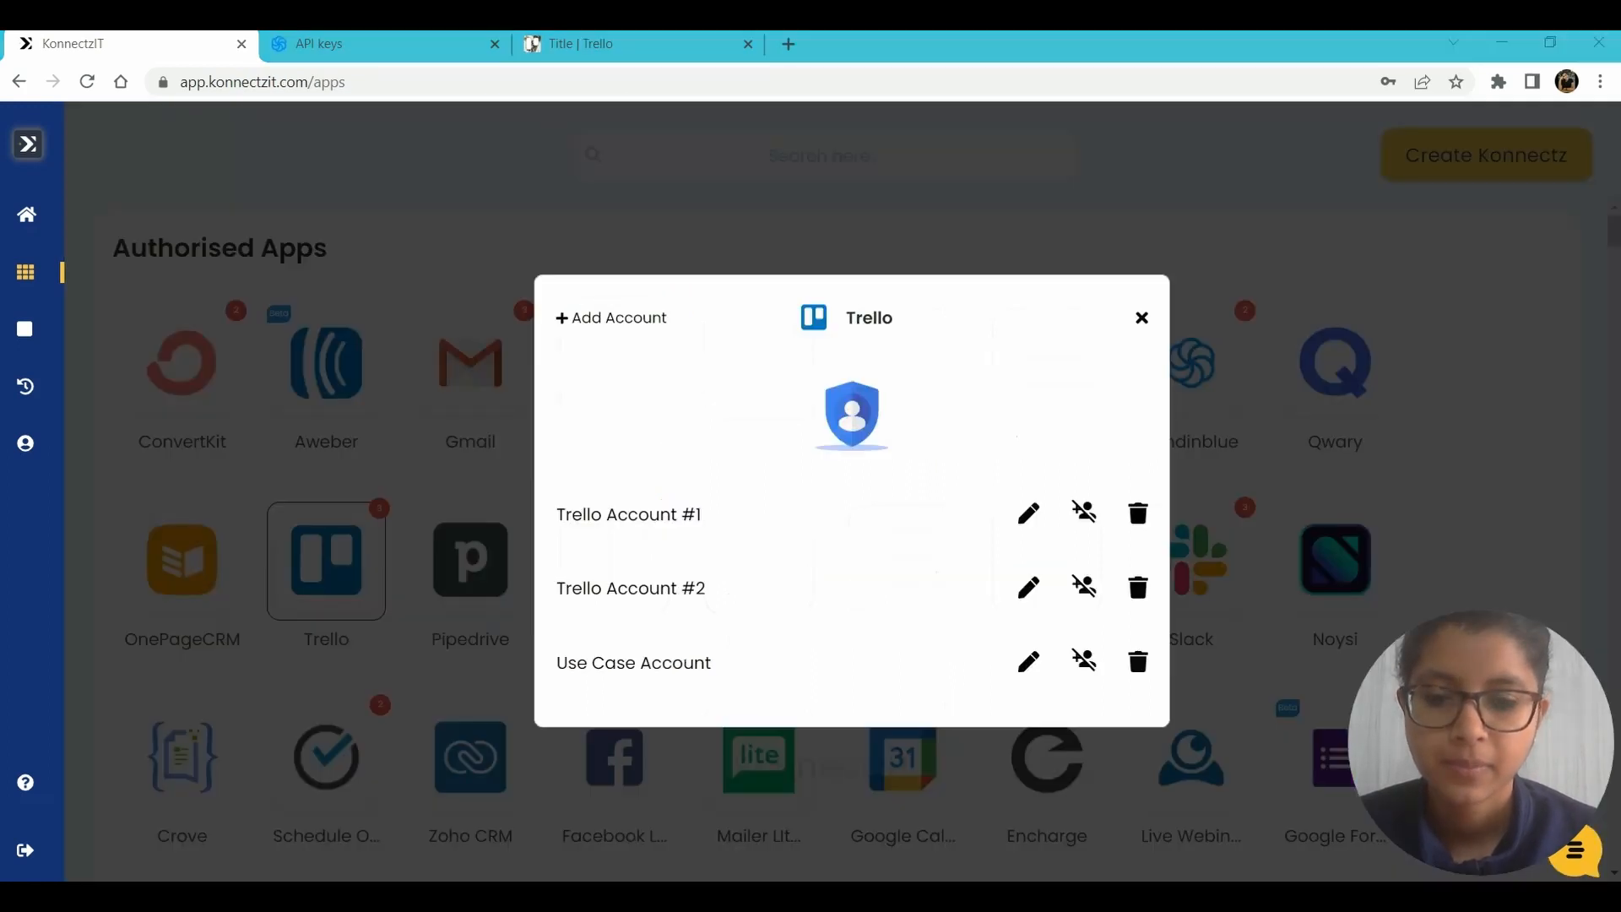
{"action": "left_click", "coordinate": [607, 322]}
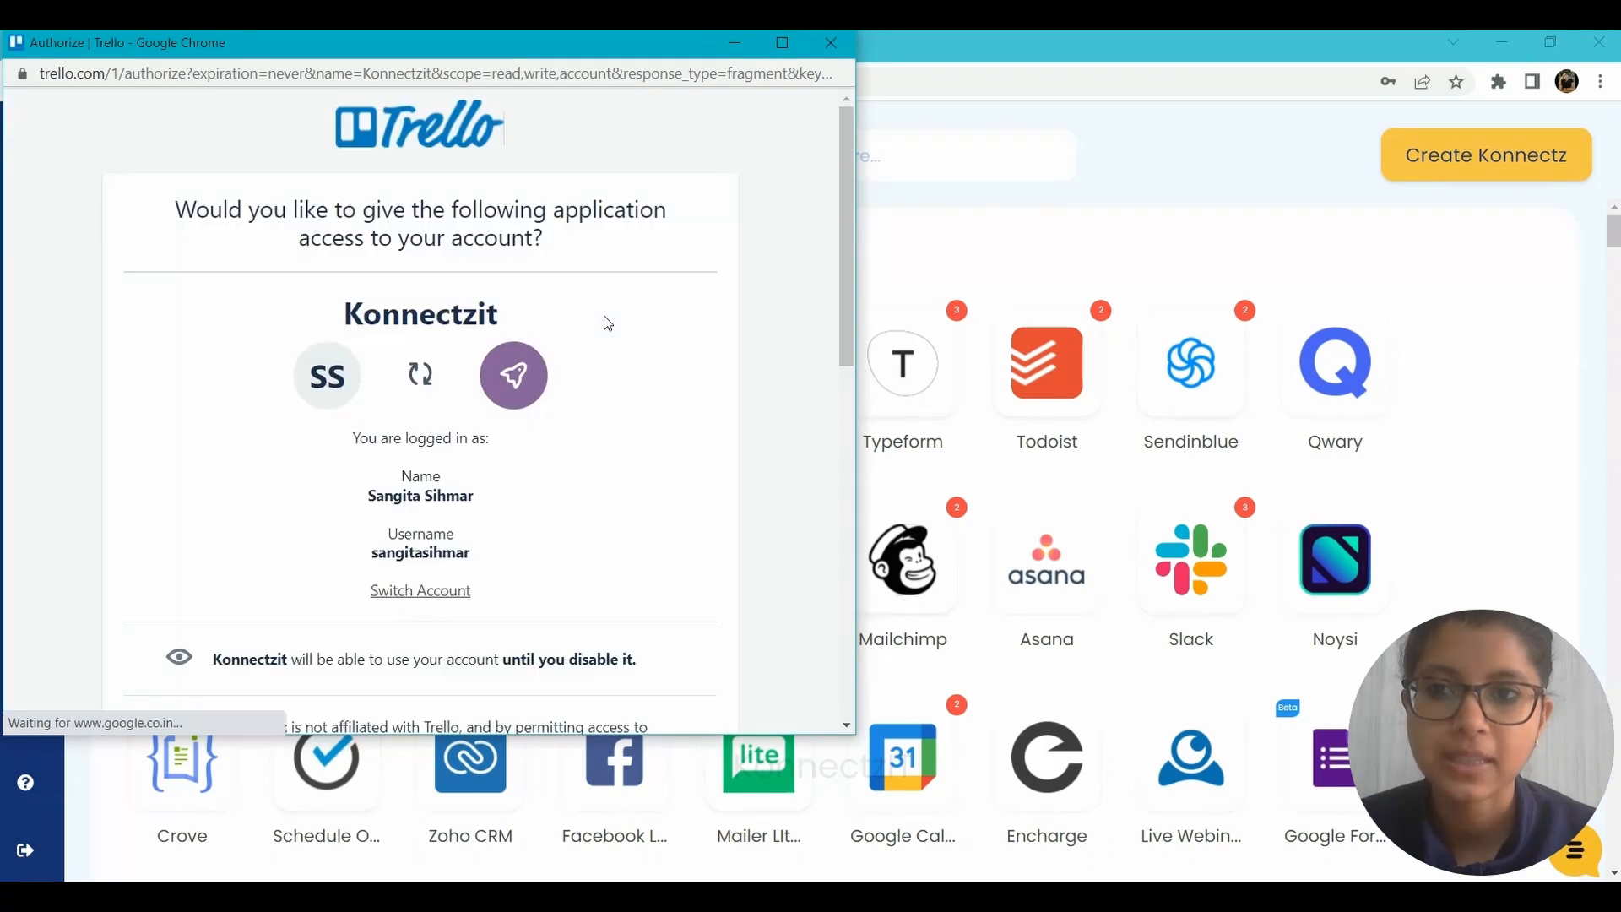
{"action": "left_click_drag", "start_coordinate": [844, 294], "coordinate": [842, 703]}
{"action": "left_click", "coordinate": [631, 458]}
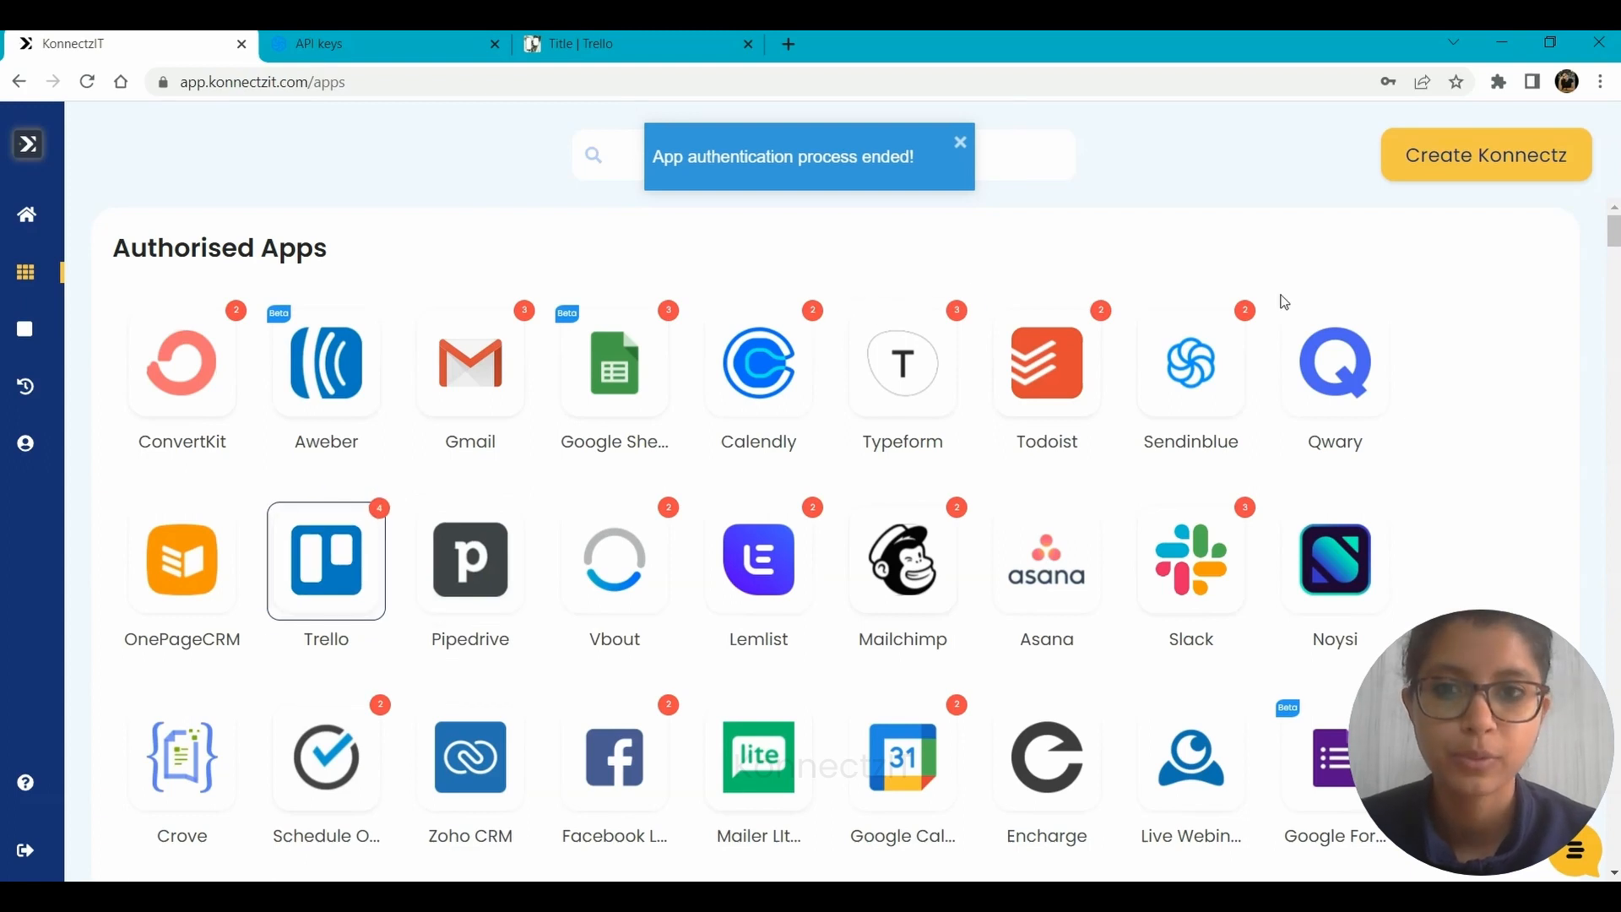
Create a Konnectz named SendinBlue - Trello and place the Sendinblue app near the upper-left corner of its canvas.
{"action": "left_click", "coordinate": [1522, 154]}
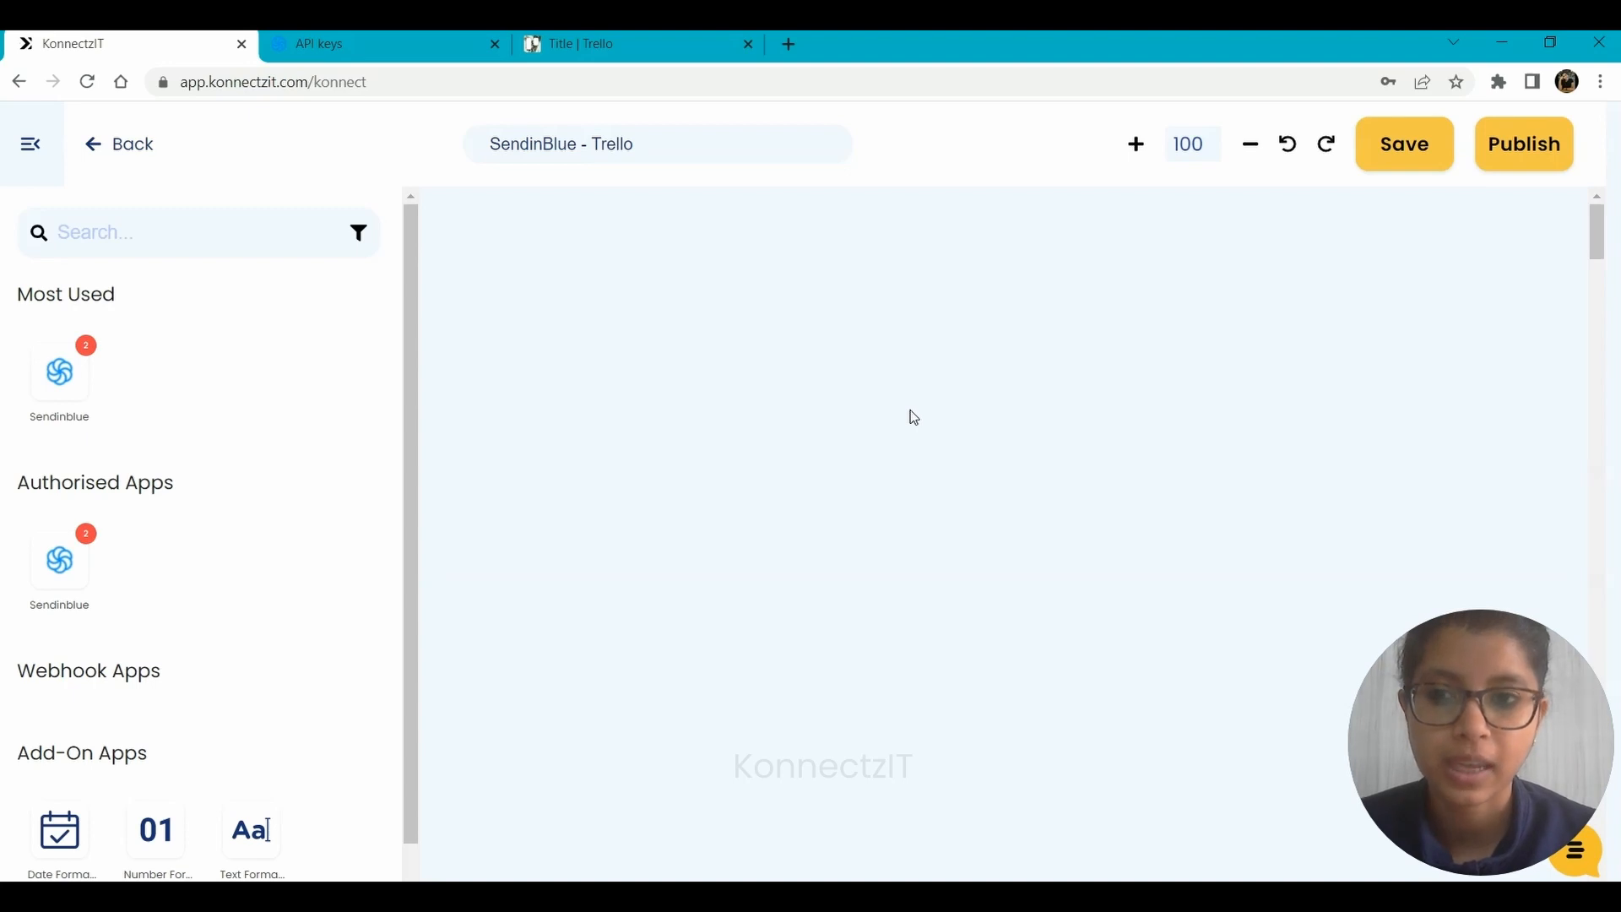
{"action": "left_click", "coordinate": [106, 233]}
{"action": "type", "text": "se"}
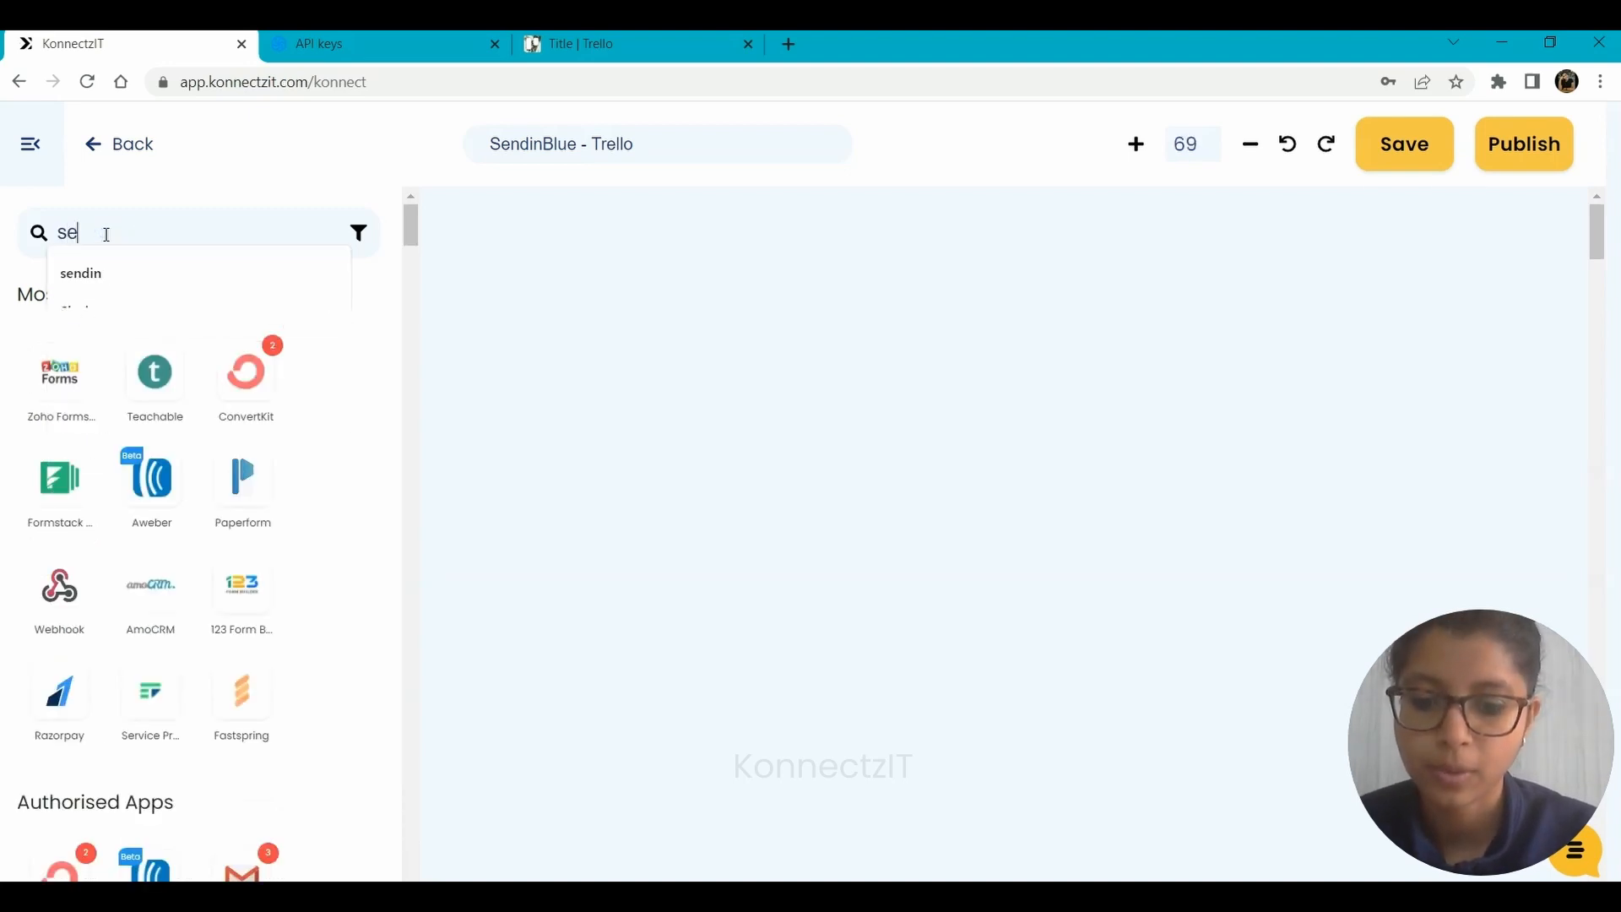
{"action": "type", "text": "ndin"}
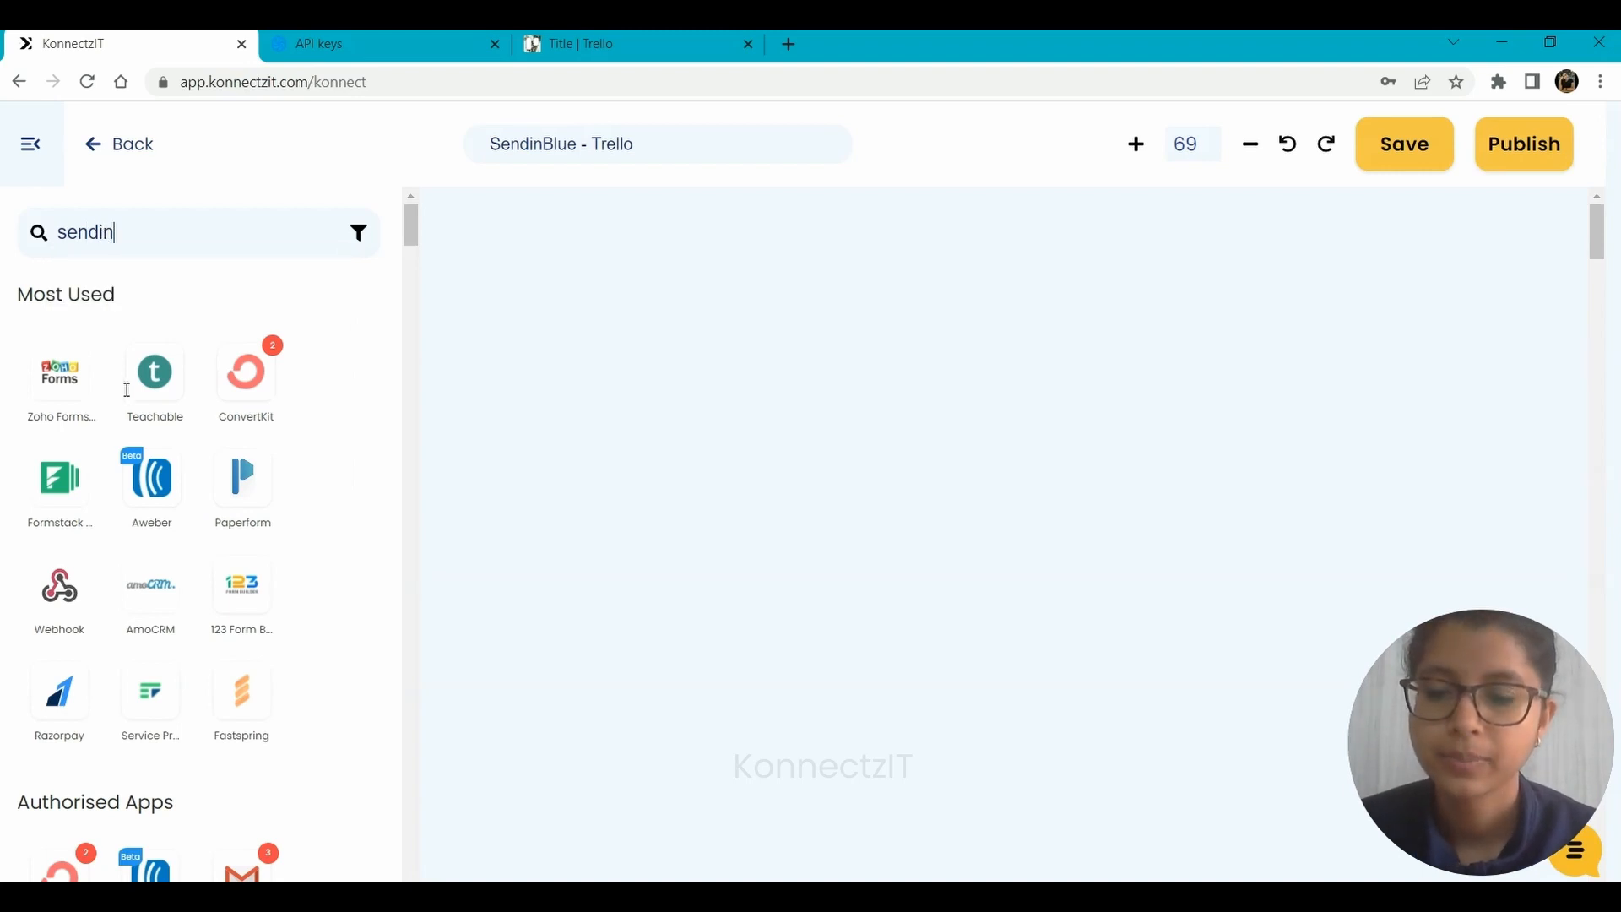
{"action": "type", "text": "blue"}
{"action": "left_click_drag", "start_coordinate": [52, 382], "coordinate": [541, 281]}
{"action": "left_click_drag", "start_coordinate": [673, 294], "coordinate": [540, 216]}
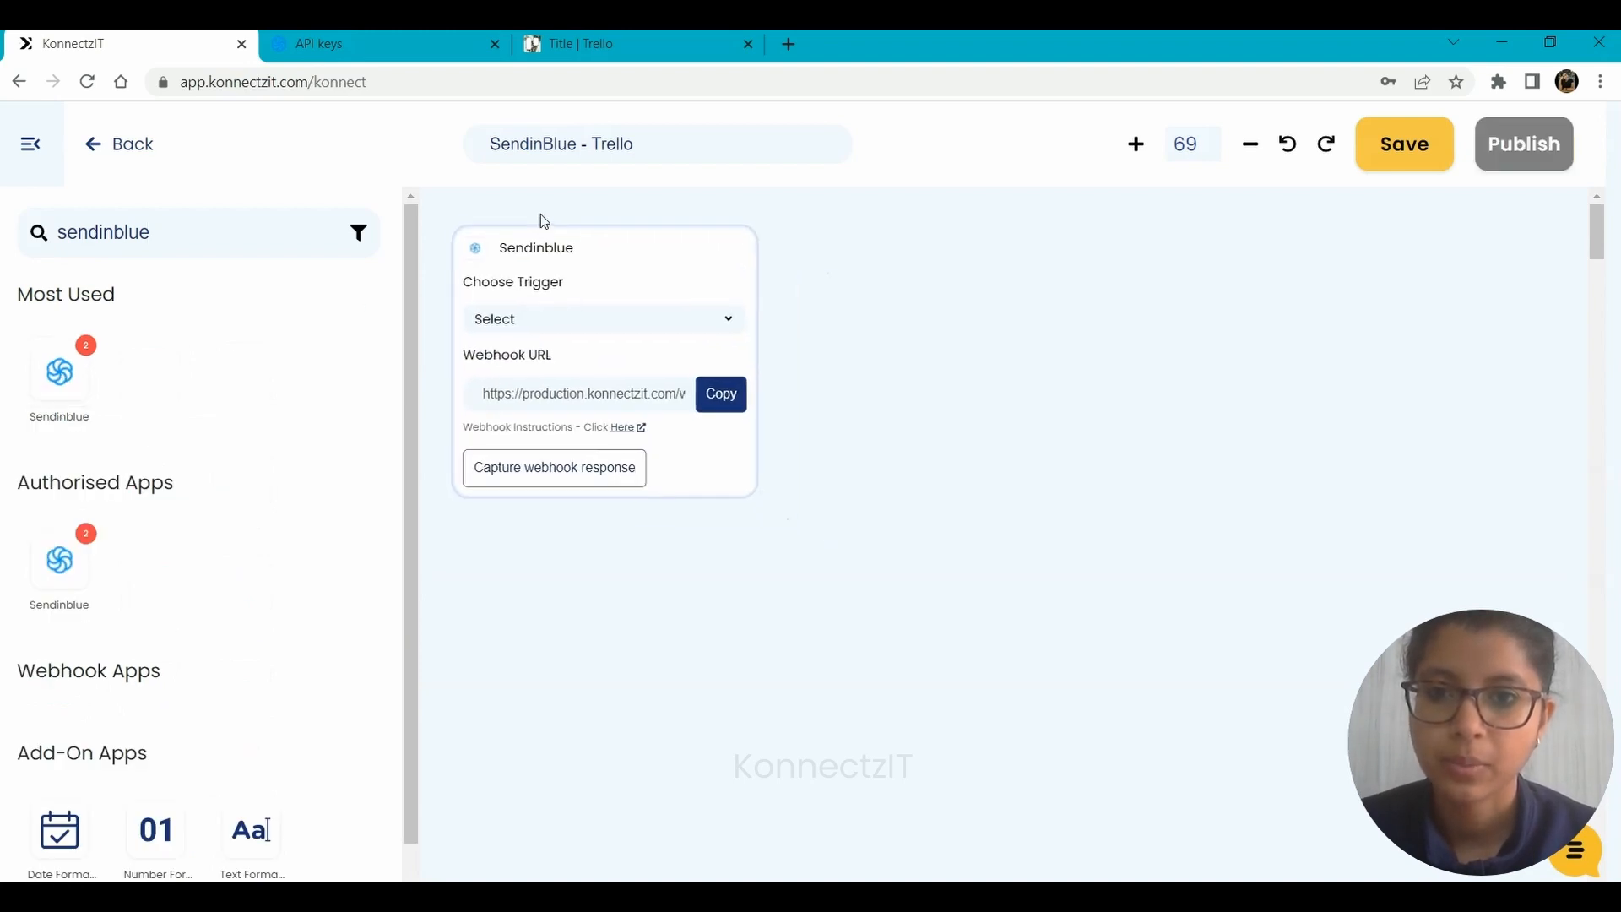
Set the Sendinblue block's trigger to Contact Added to a list and copy its webhook URL.
{"action": "left_click", "coordinate": [543, 327]}
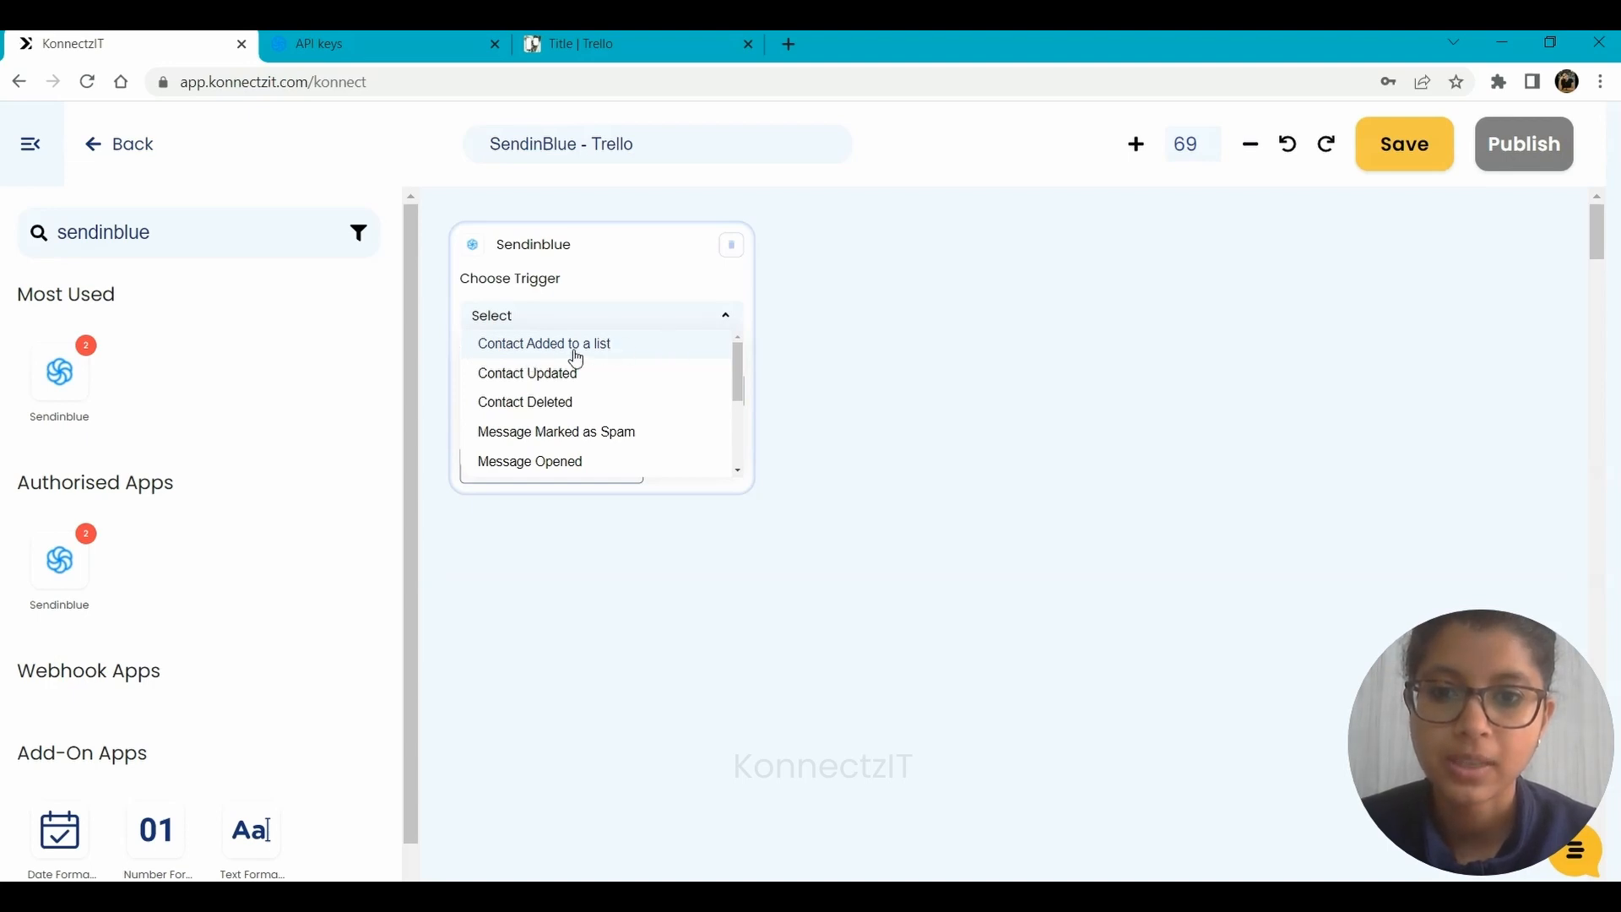
{"action": "left_click", "coordinate": [618, 359]}
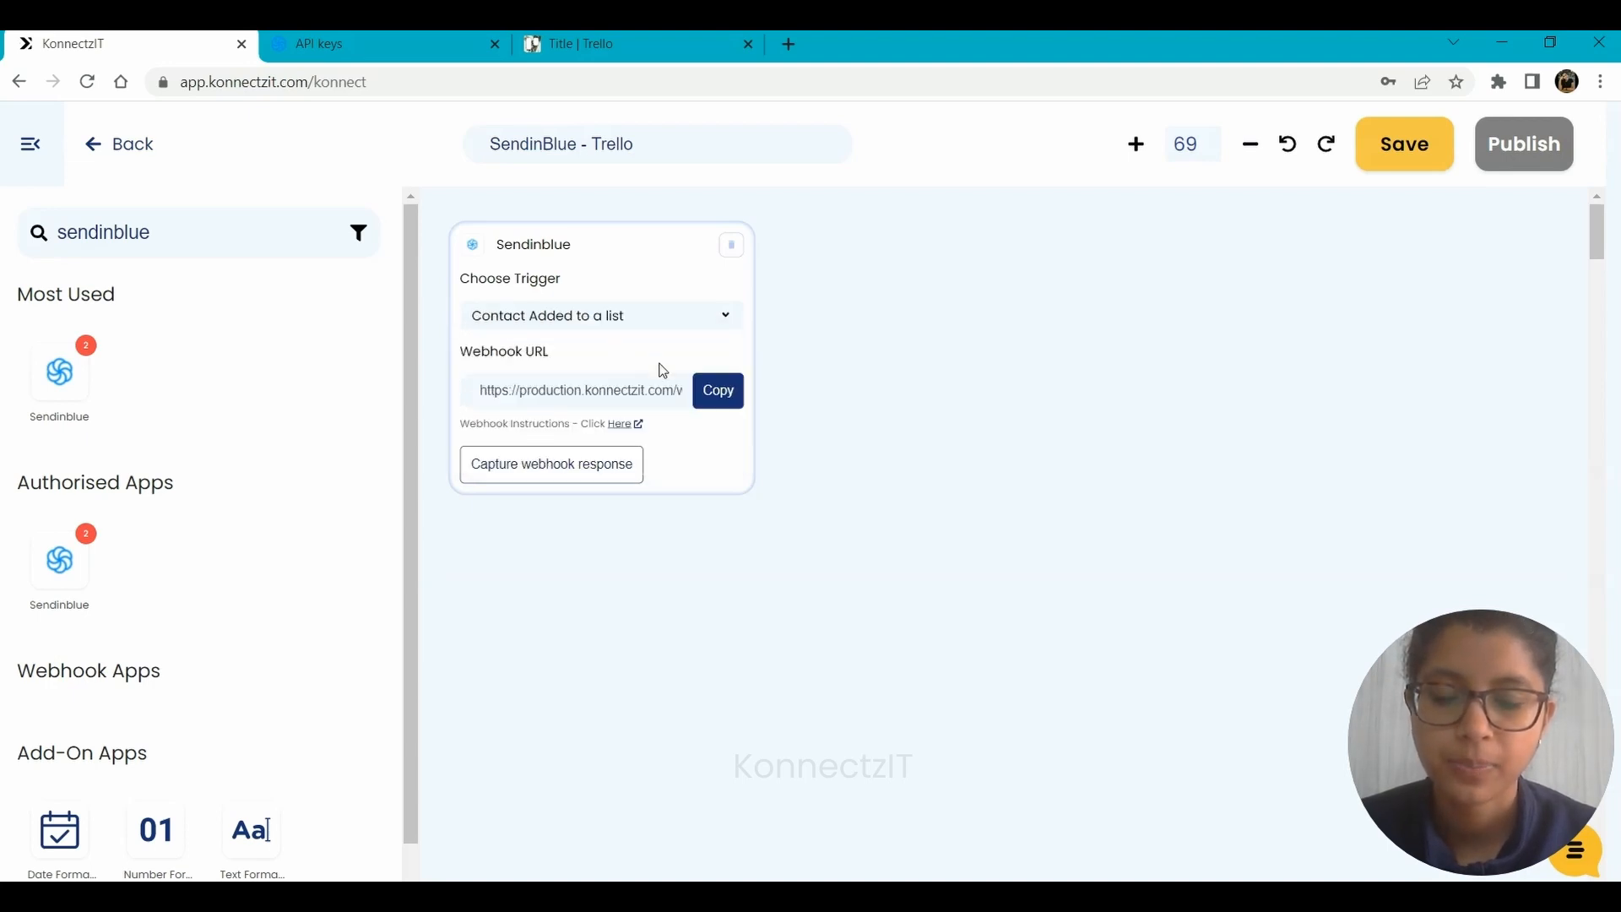
{"action": "left_click", "coordinate": [720, 397]}
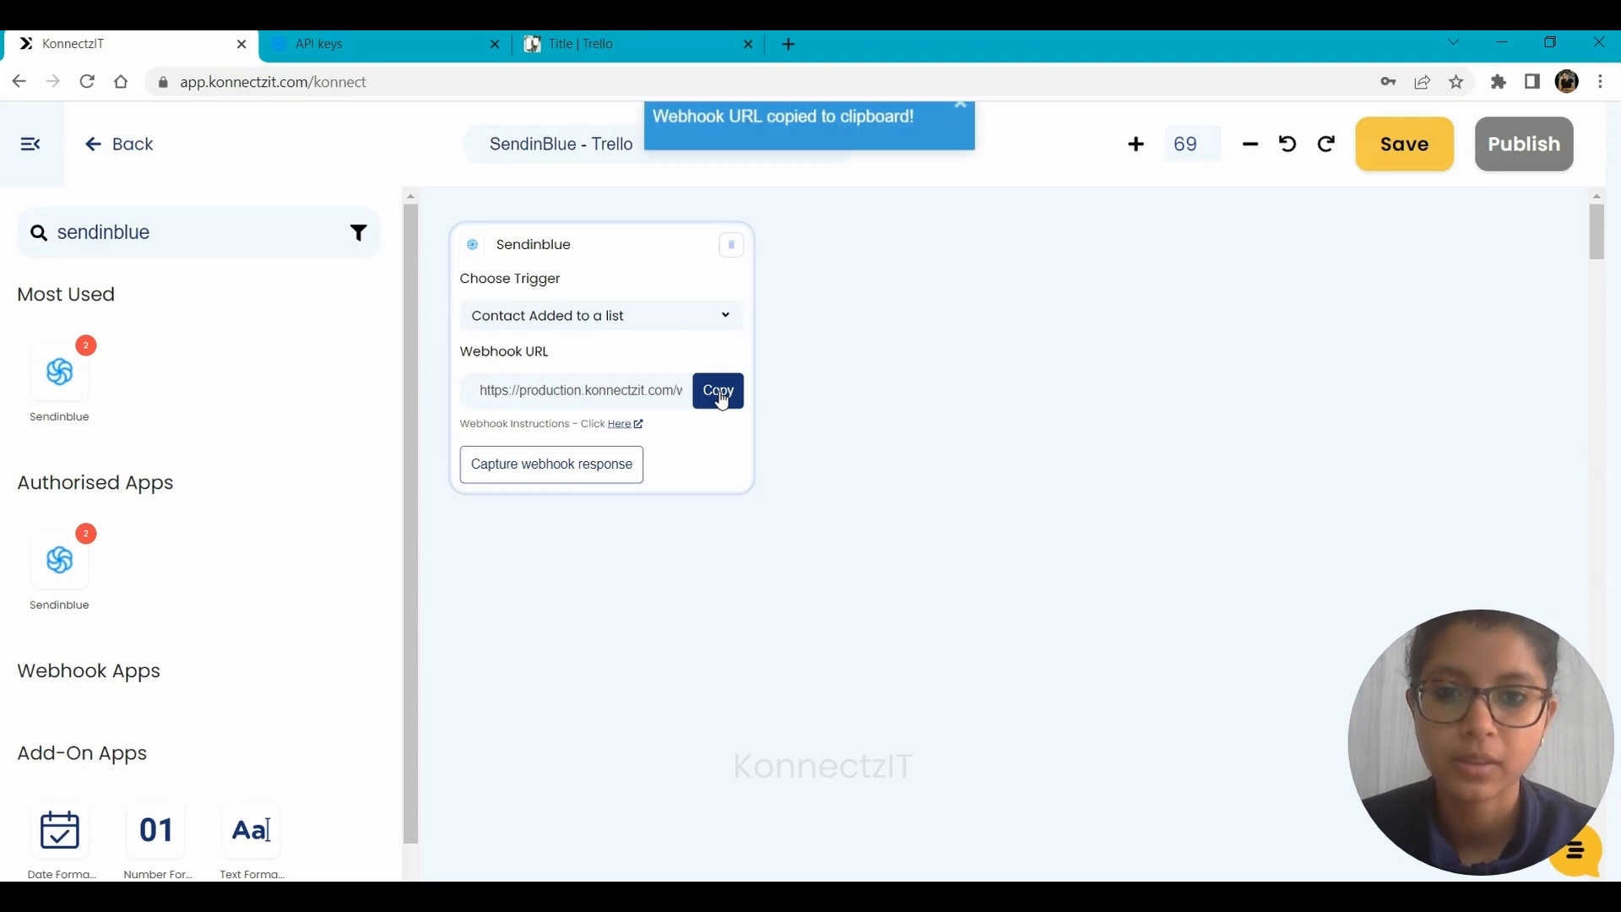
Check the webhook setup instructions and open the Webhooks page in Sendinblue's contacts settings.
{"action": "left_click", "coordinate": [622, 428]}
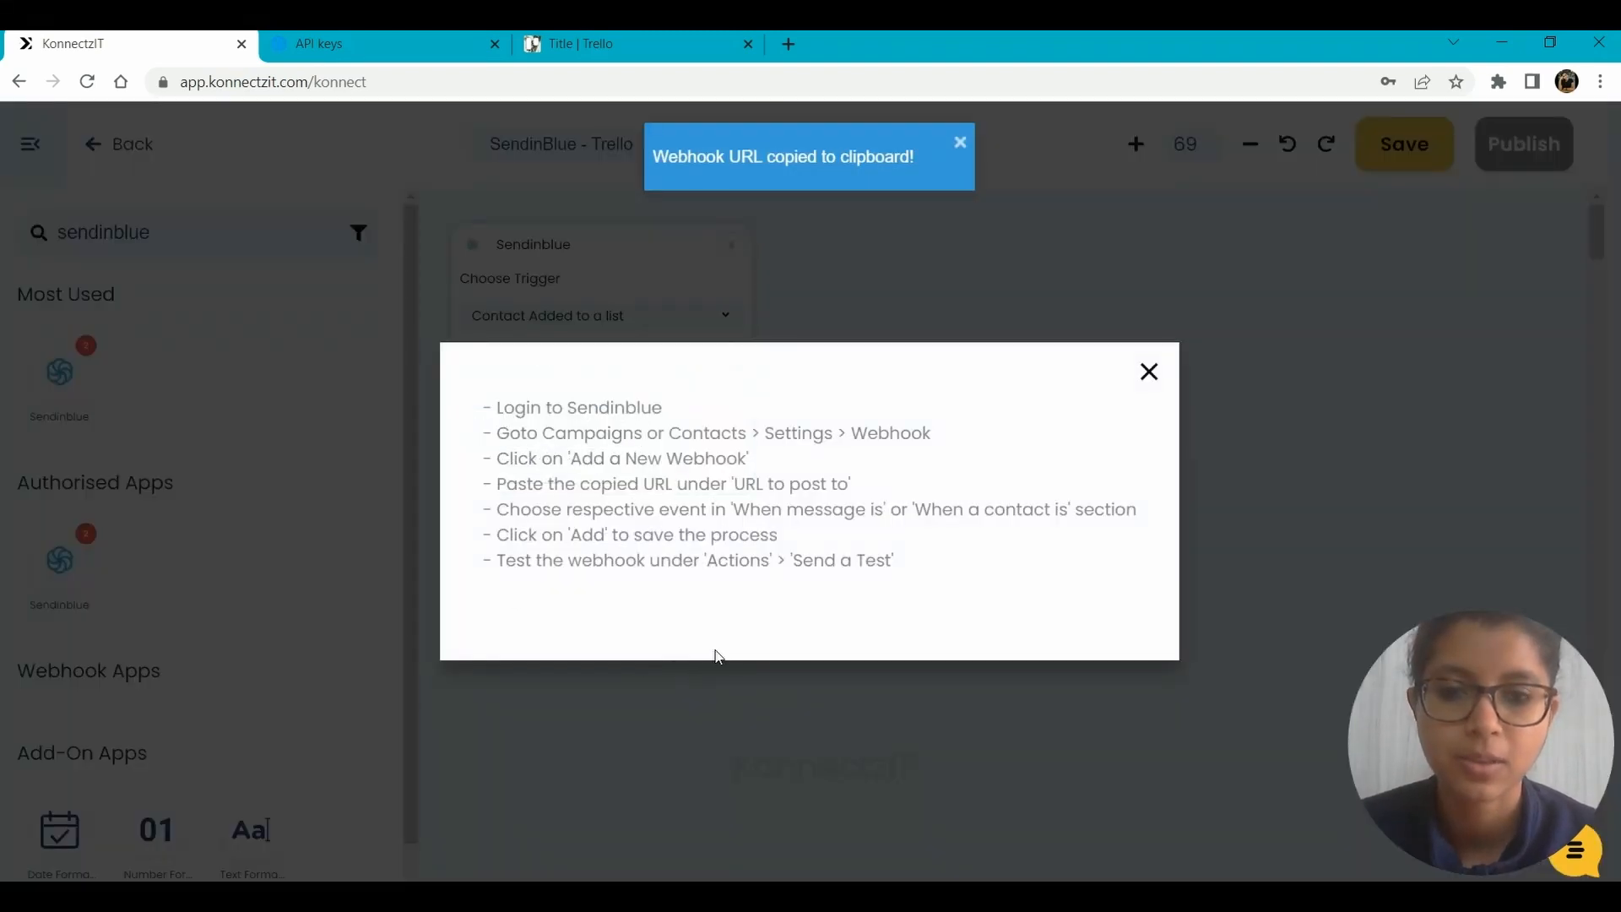
{"action": "left_click", "coordinate": [529, 261]}
{"action": "left_click", "coordinate": [357, 35]}
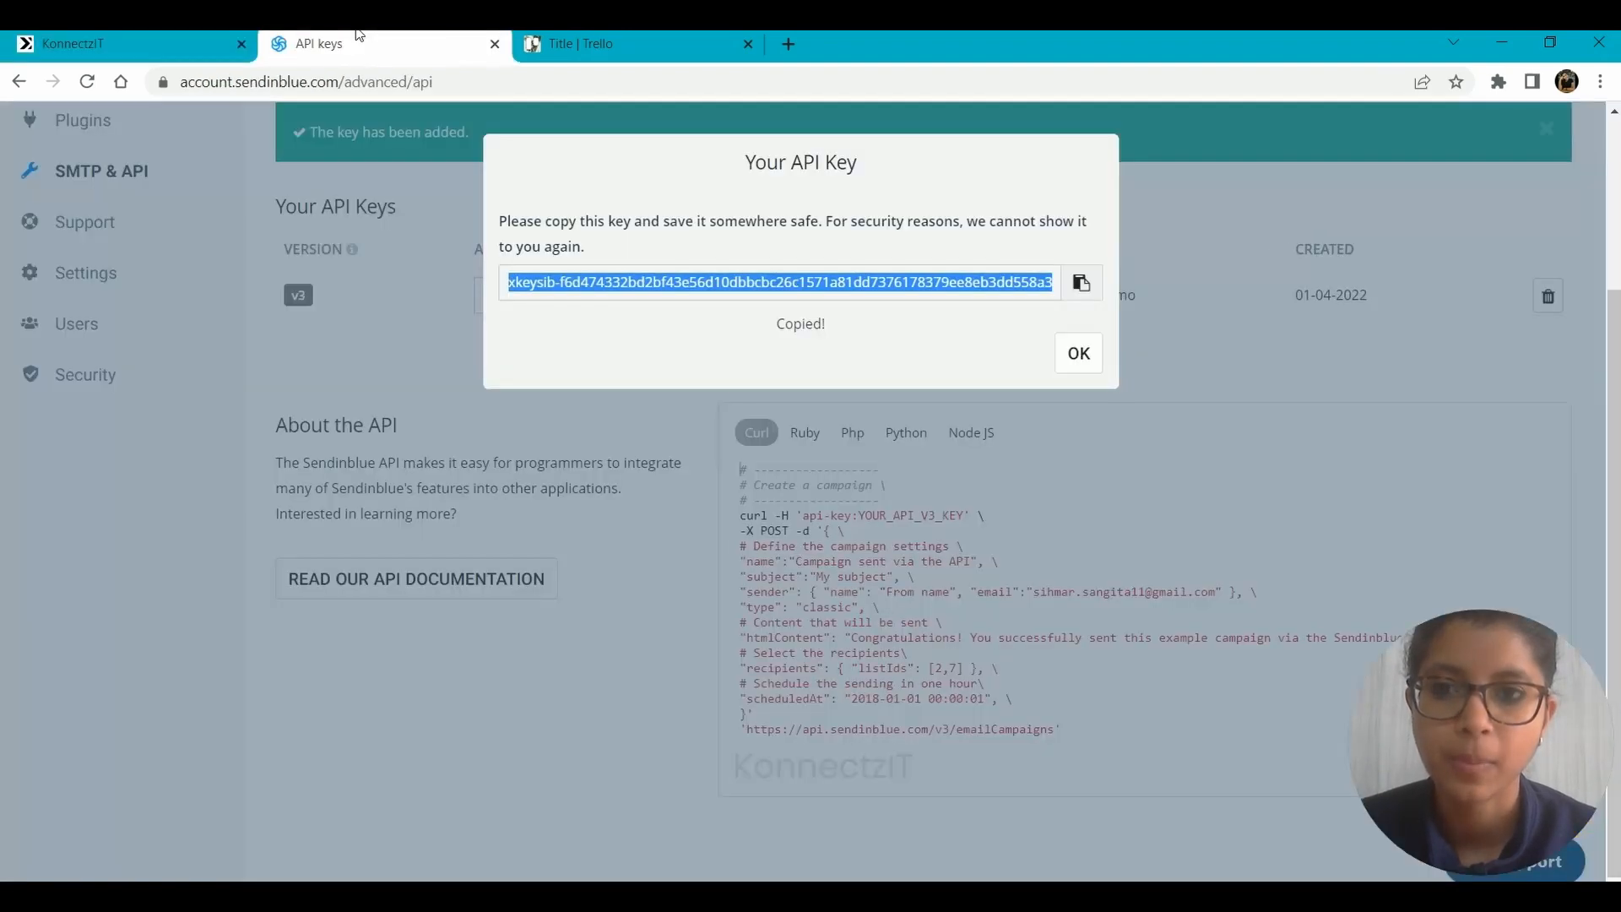
{"action": "left_click", "coordinate": [206, 292]}
{"action": "scroll", "coordinate": [209, 301], "scroll_direction": "up", "scroll_amount": 3}
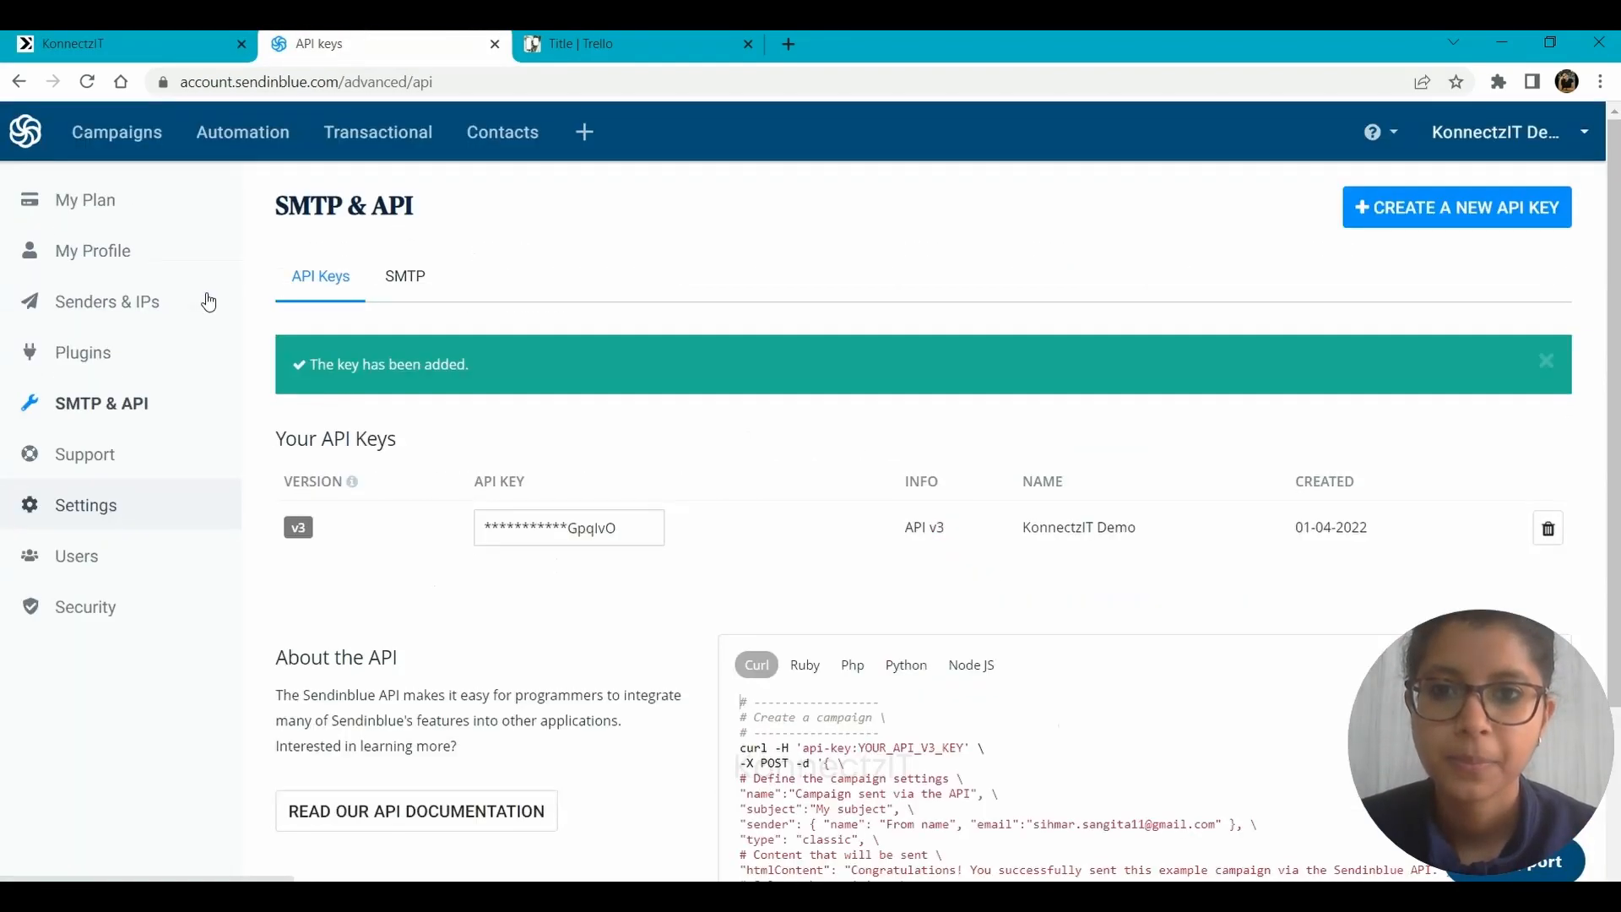
{"action": "left_click", "coordinate": [494, 135]}
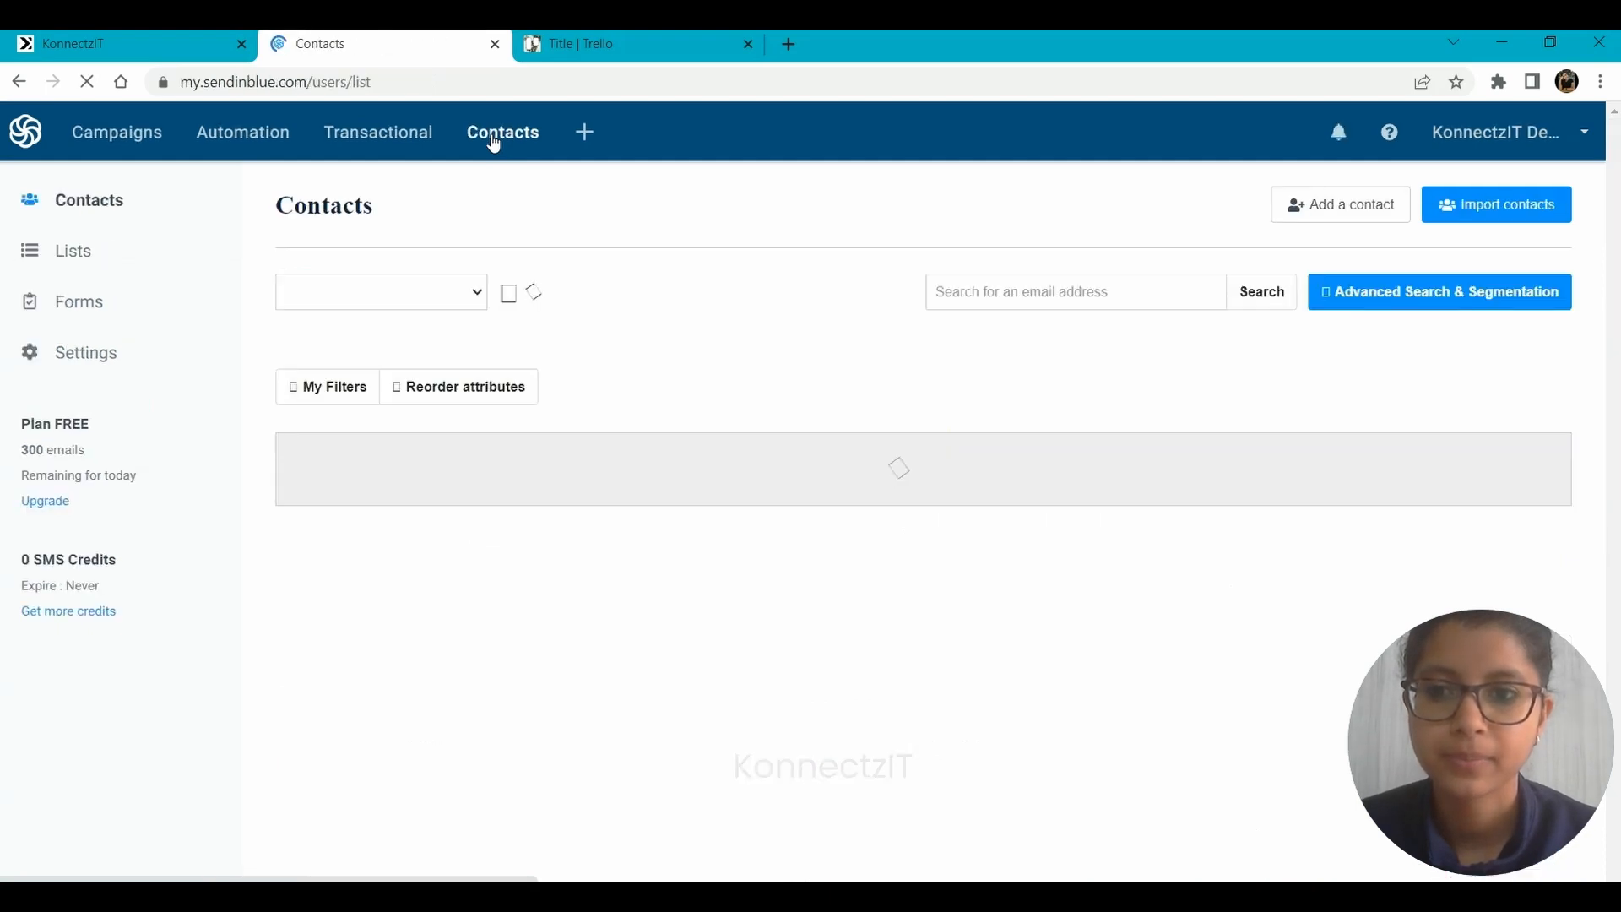
{"action": "left_click", "coordinate": [123, 363]}
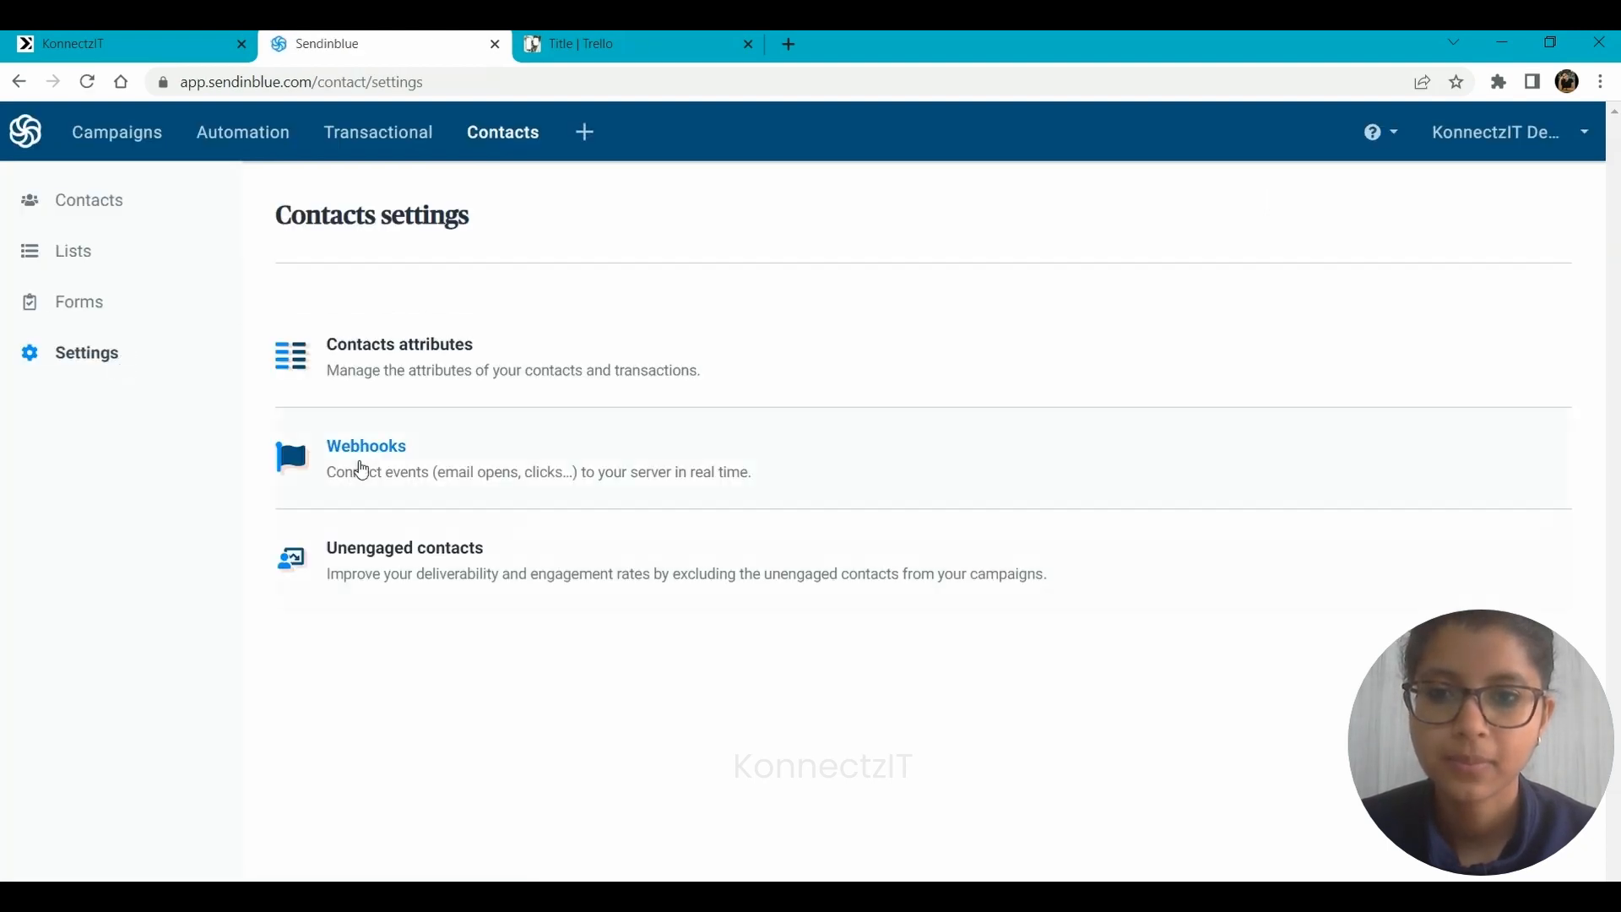
{"action": "left_click", "coordinate": [671, 469]}
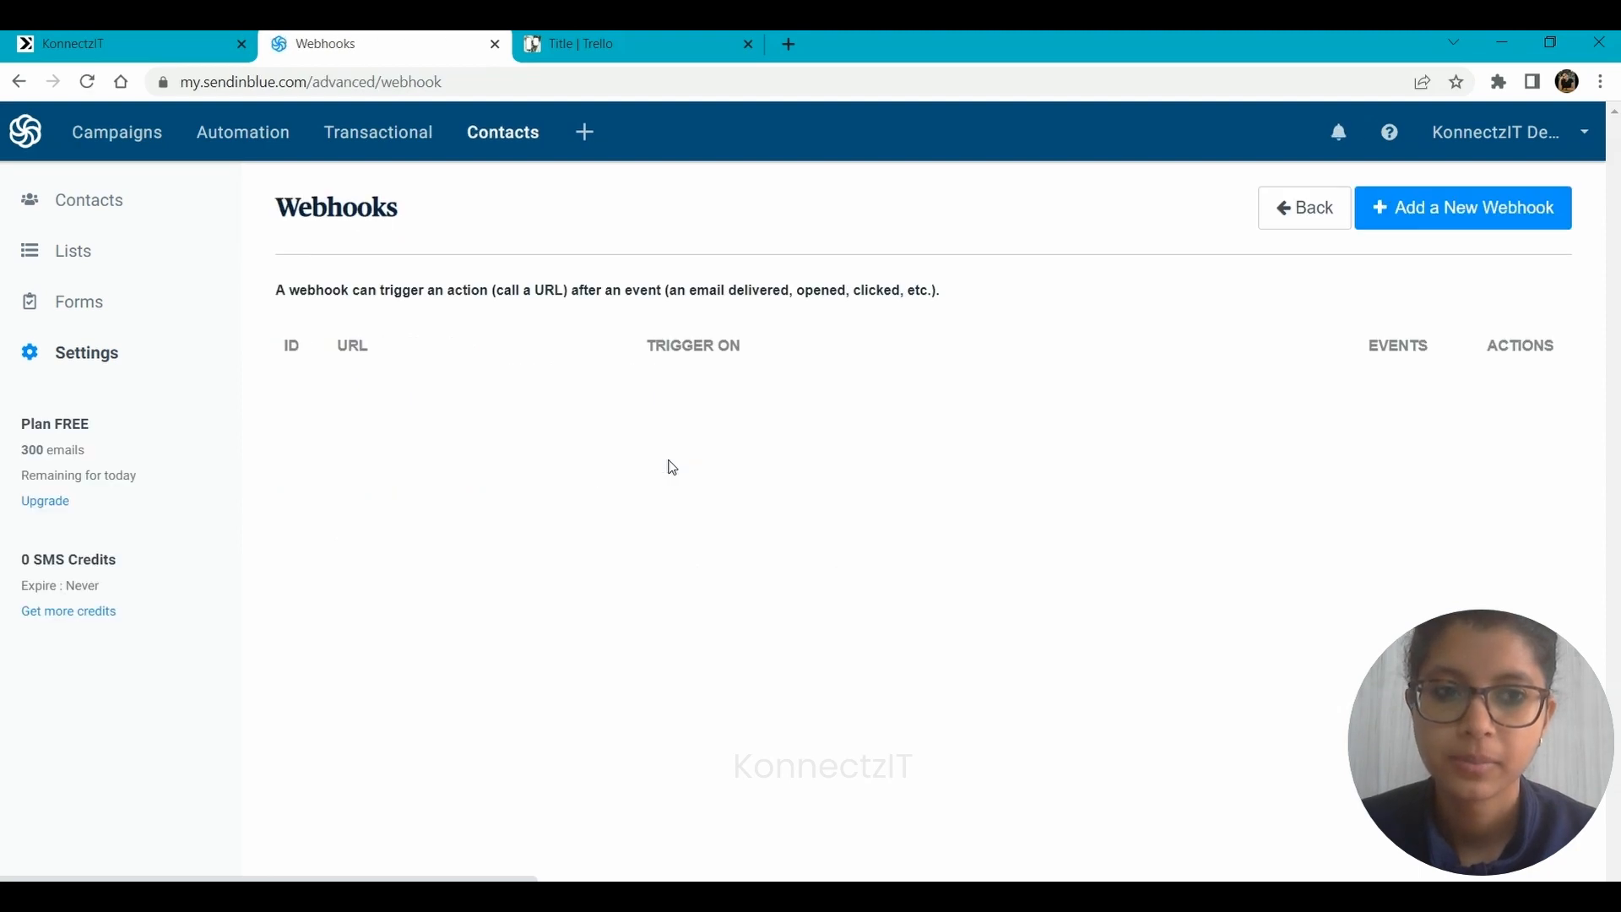
Add a Sendinblue webhook that posts to the copied KonnectzIT URL when a contact is added to a list.
{"action": "left_click", "coordinate": [1454, 219]}
{"action": "left_click", "coordinate": [704, 266]}
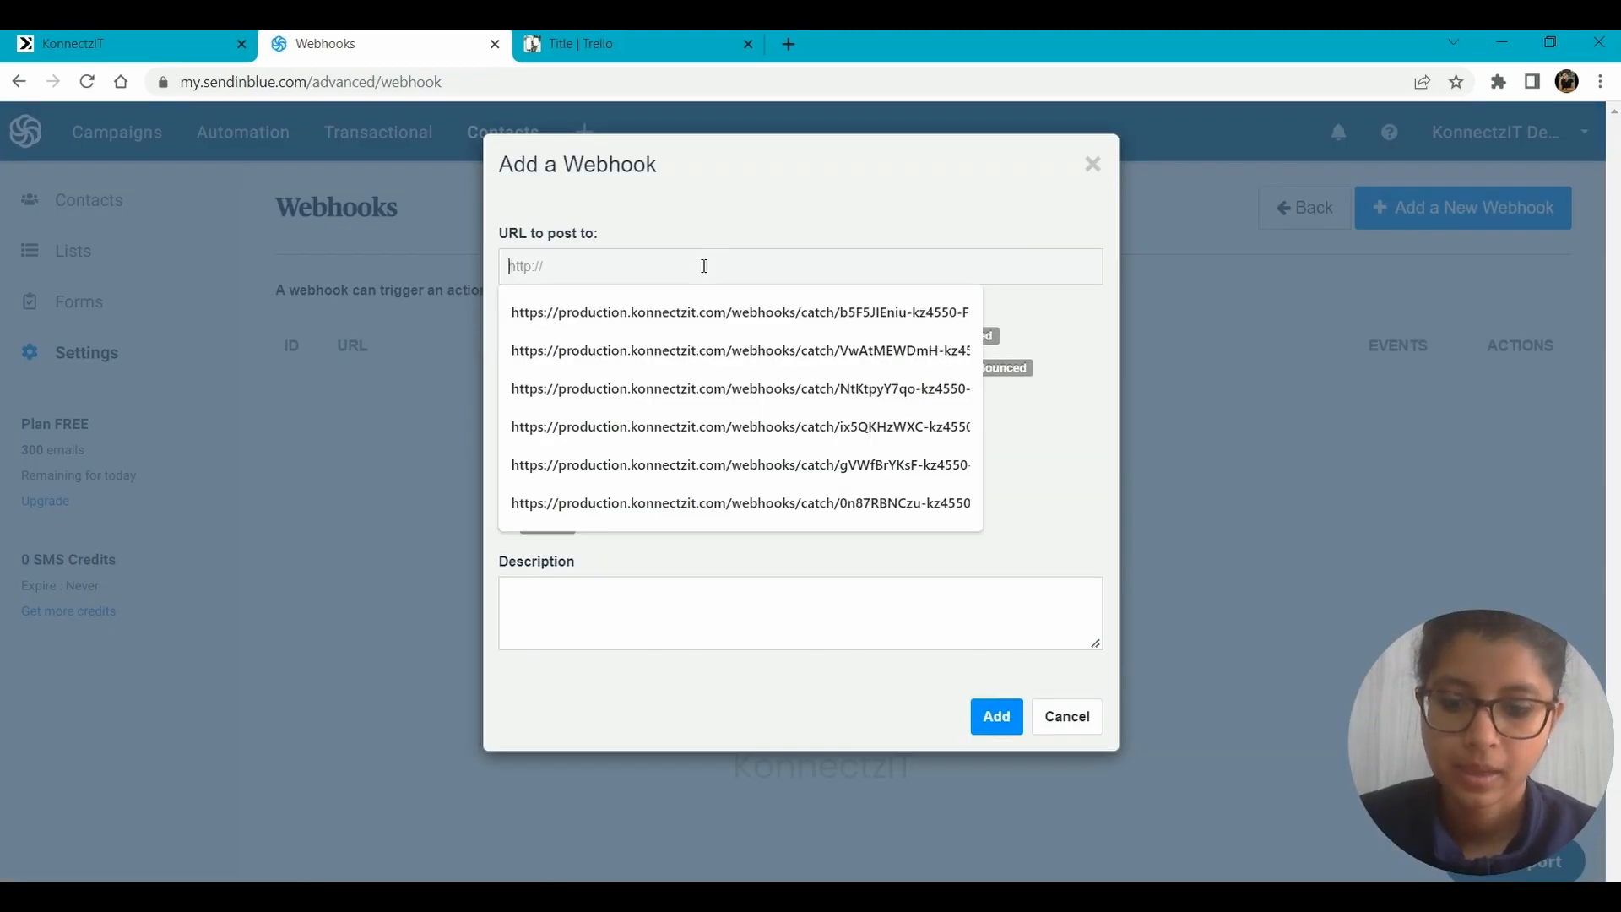
{"action": "key", "text": "ctrl+v"}
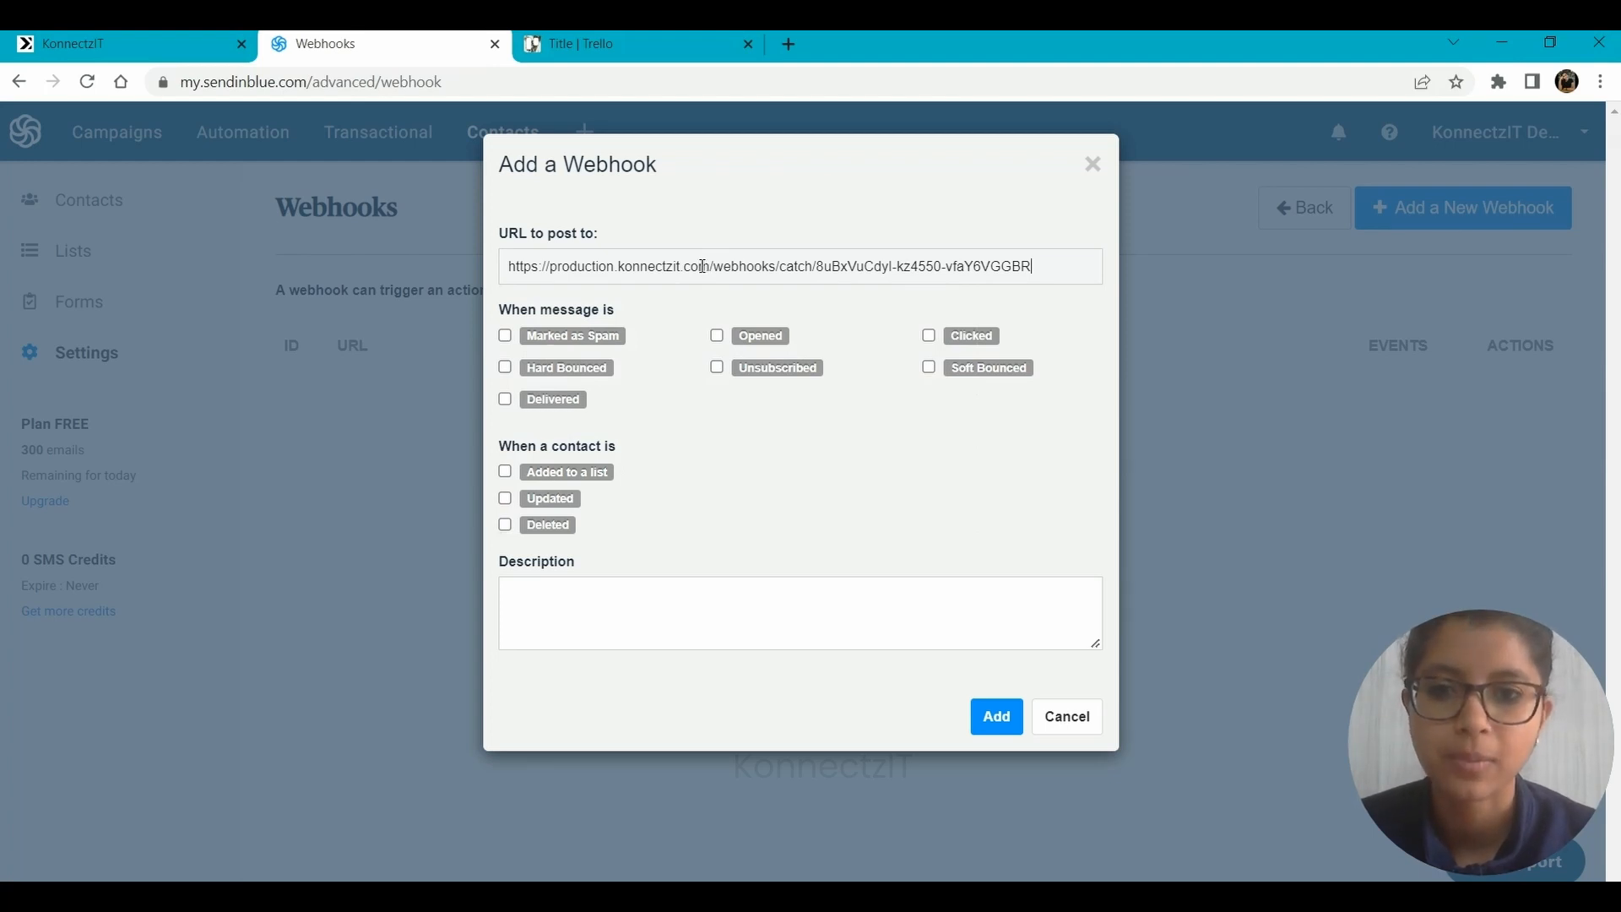
{"action": "left_click", "coordinate": [146, 35]}
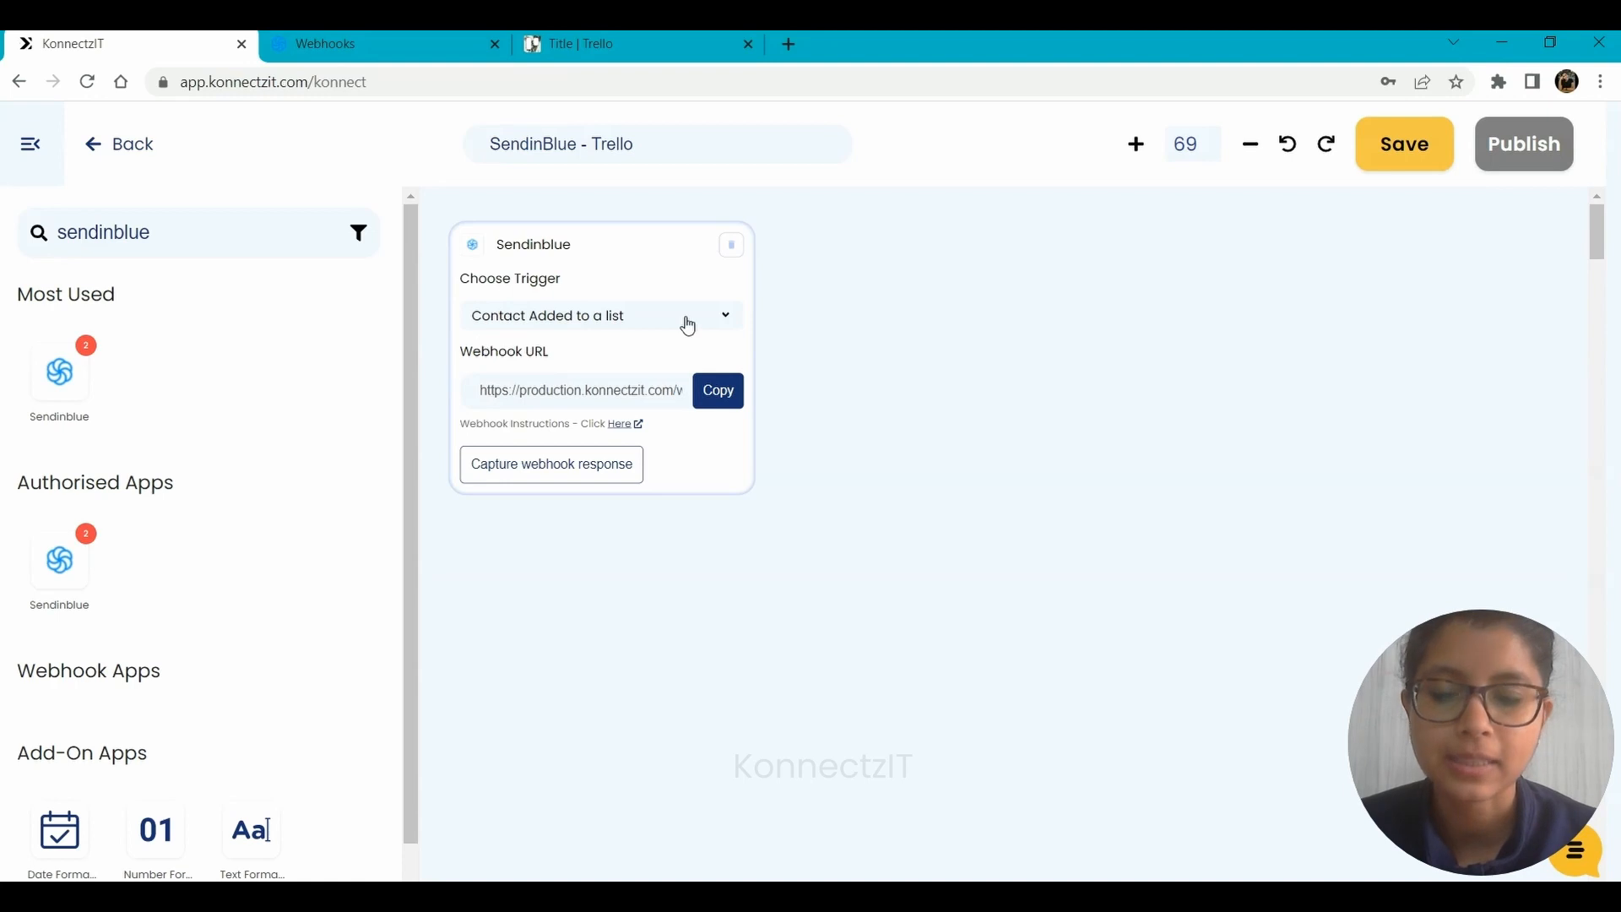
{"action": "left_click", "coordinate": [384, 44]}
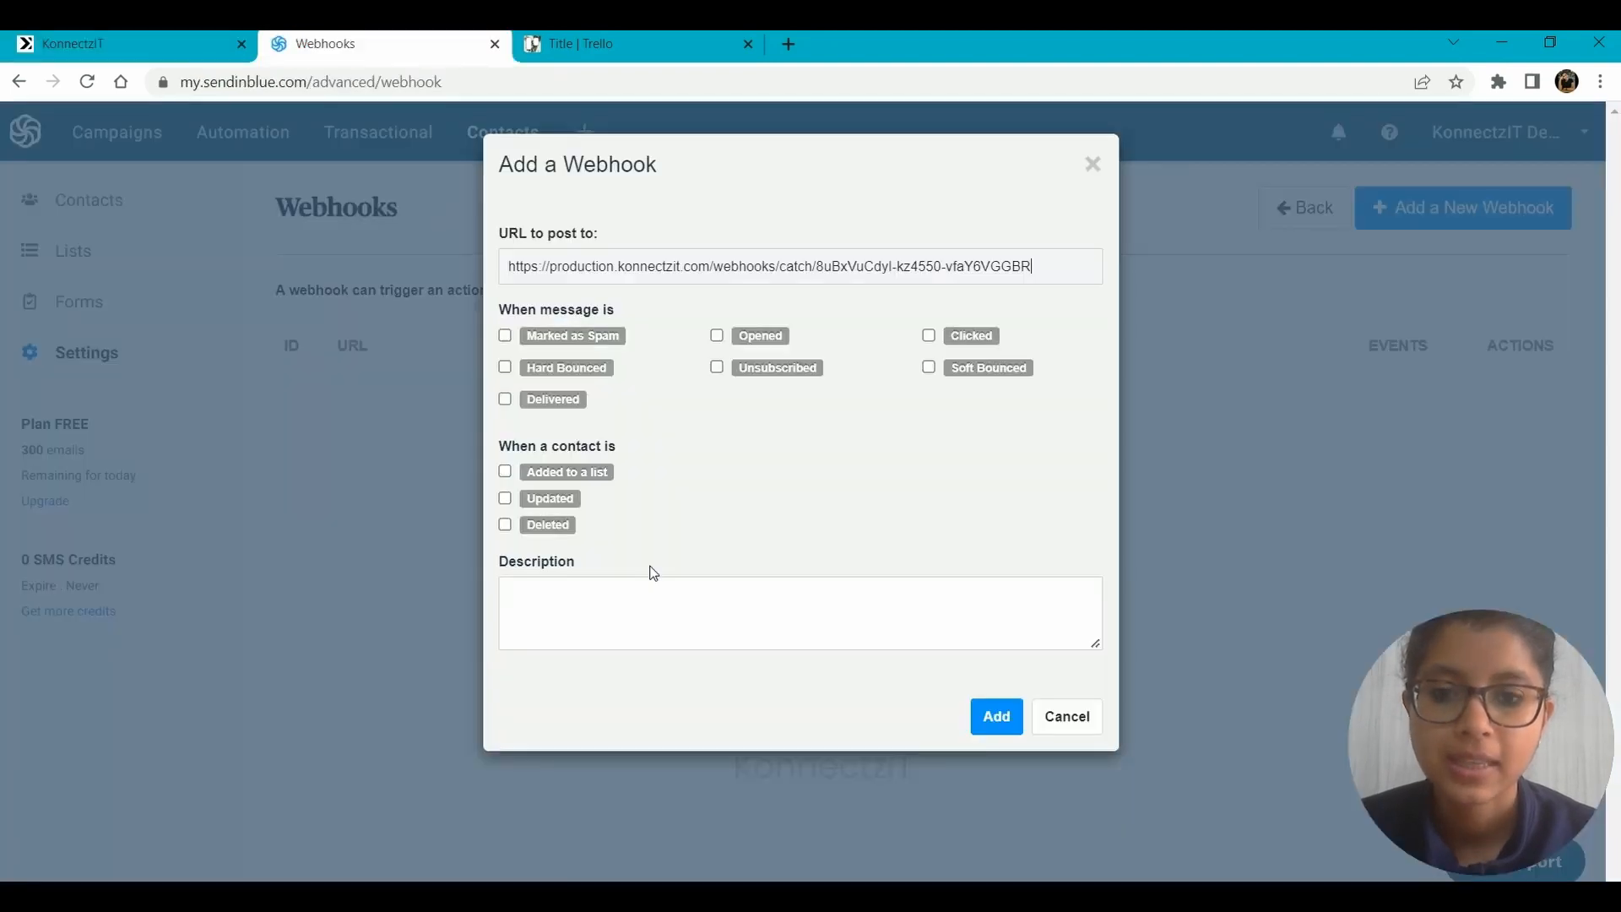
{"action": "left_click", "coordinate": [506, 472]}
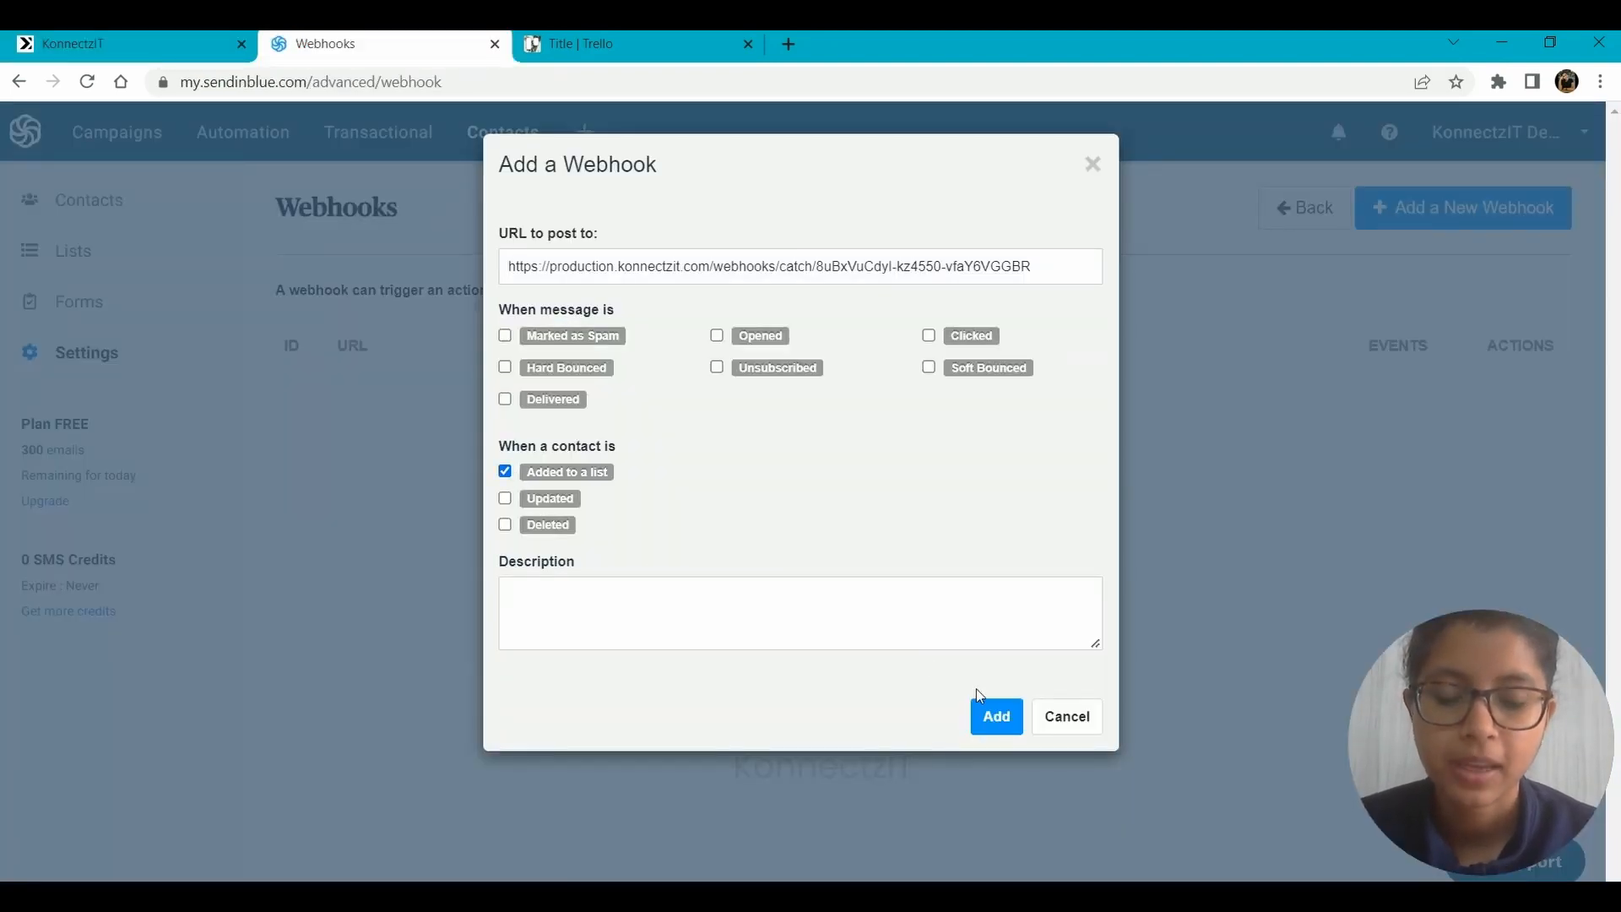
{"action": "left_click", "coordinate": [1000, 715]}
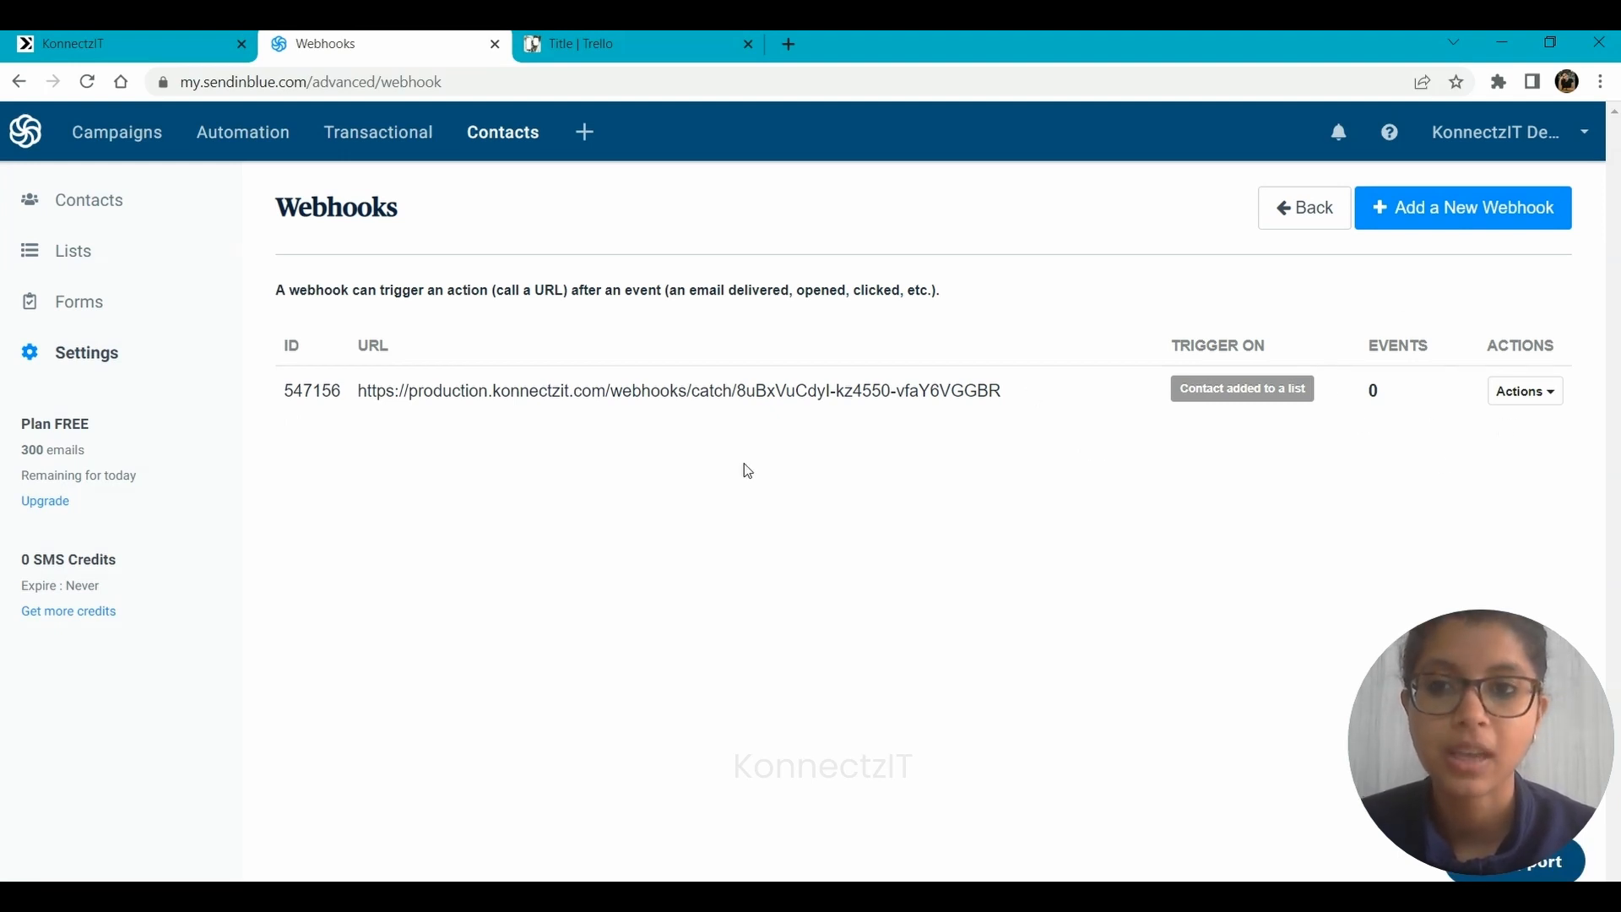
Start capturing the webhook response in KonnectzIT, and open a new contact form in Sendinblue.
{"action": "left_click", "coordinate": [138, 34]}
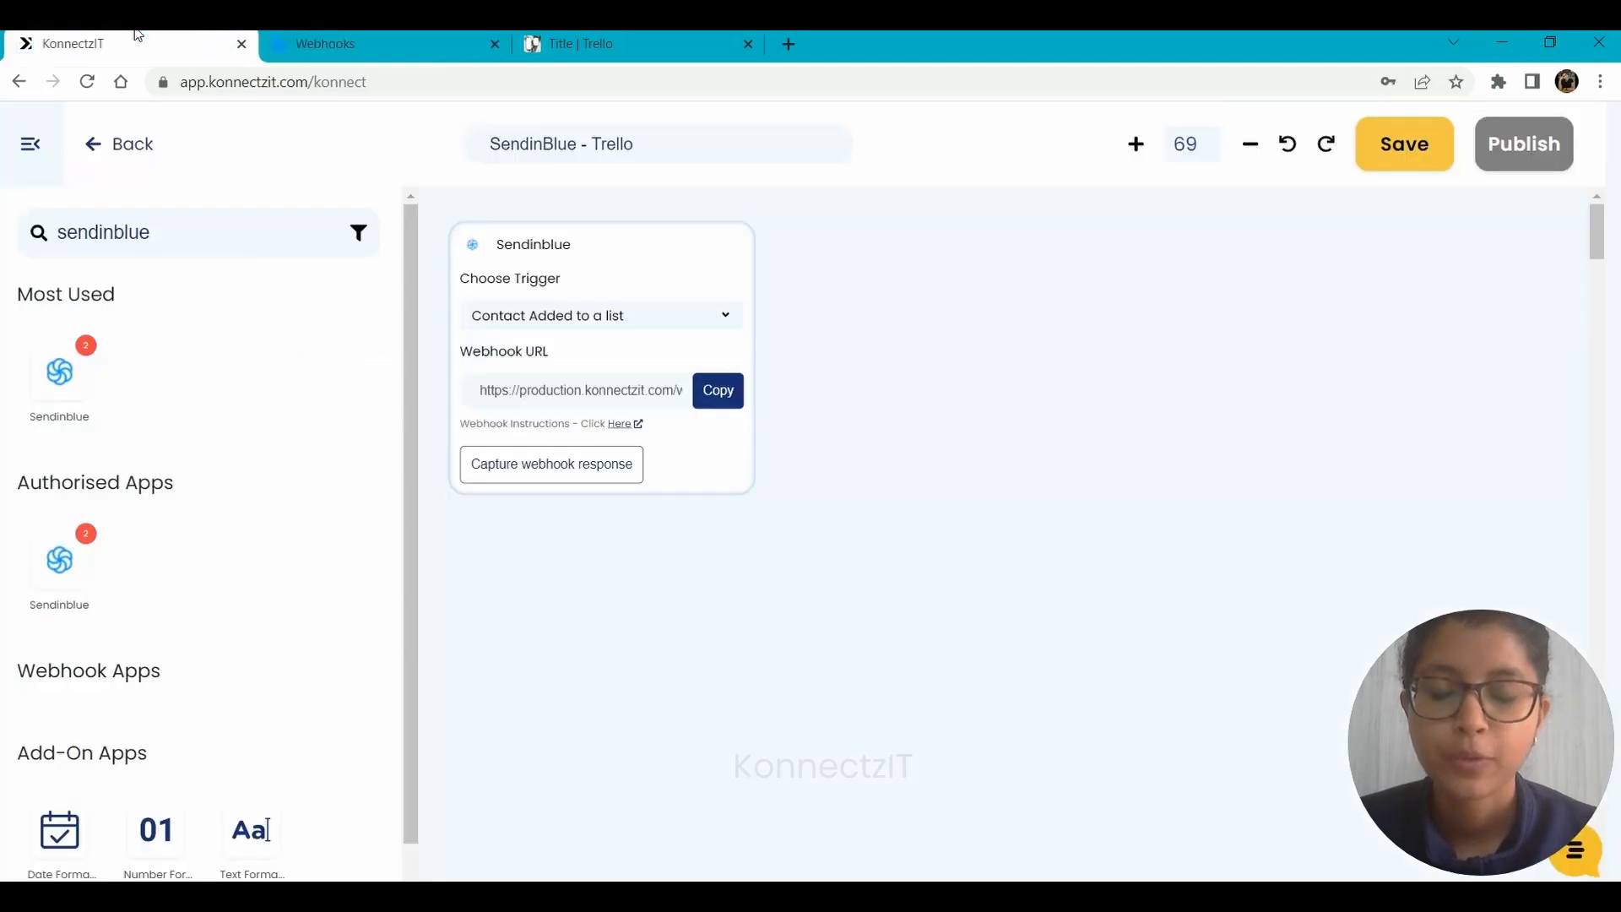
{"action": "left_click", "coordinate": [552, 475]}
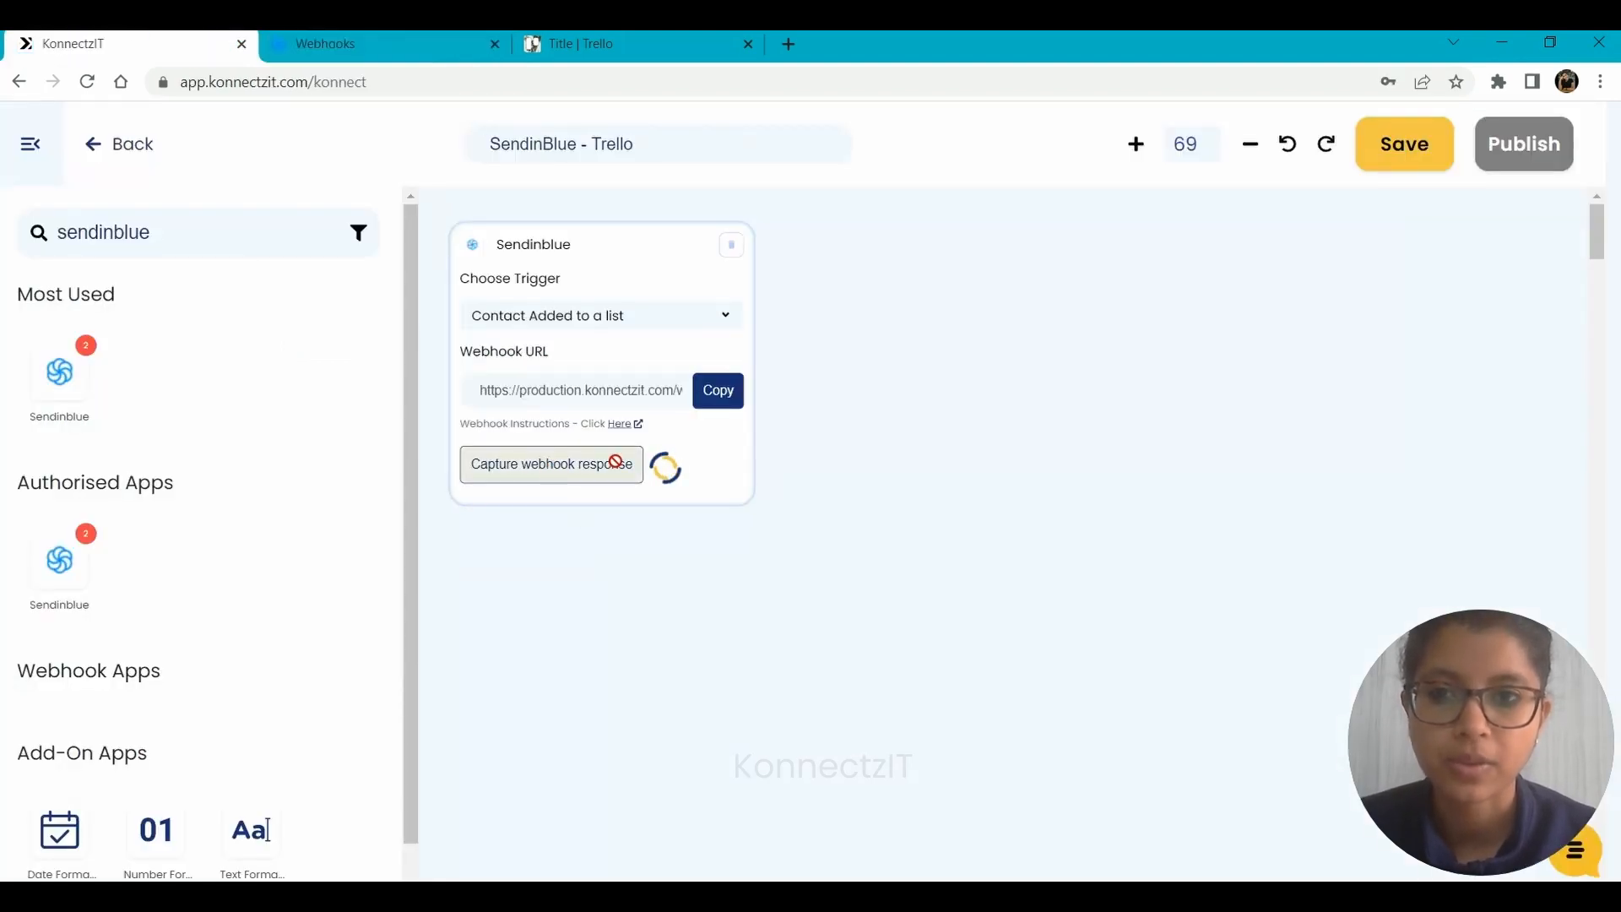
{"action": "left_click", "coordinate": [345, 36]}
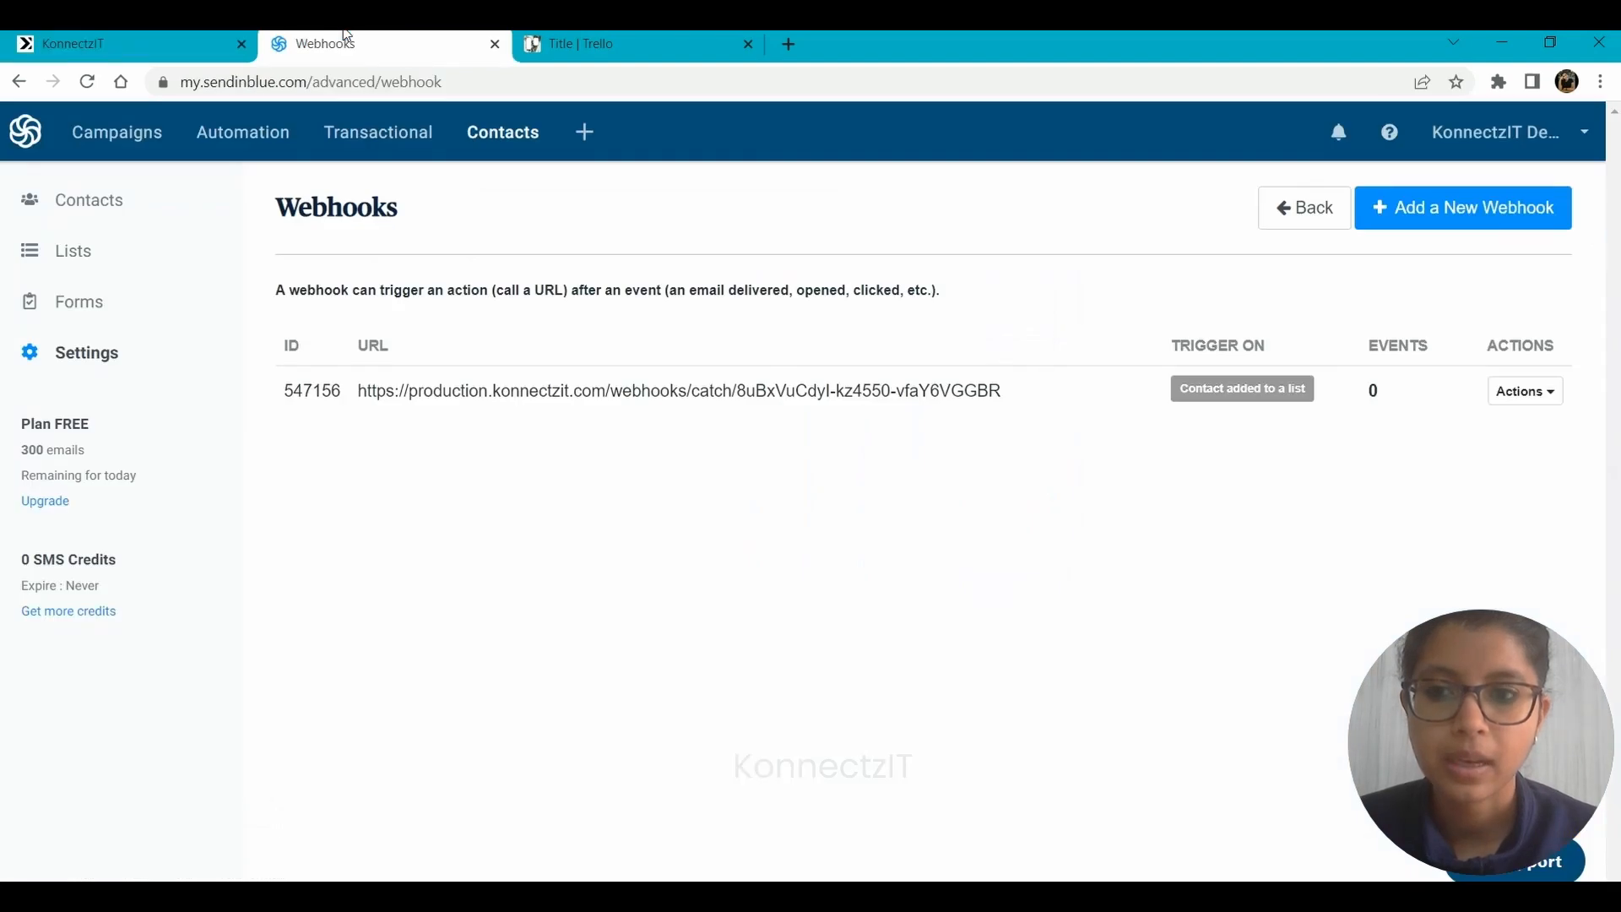
{"action": "left_click", "coordinate": [514, 139]}
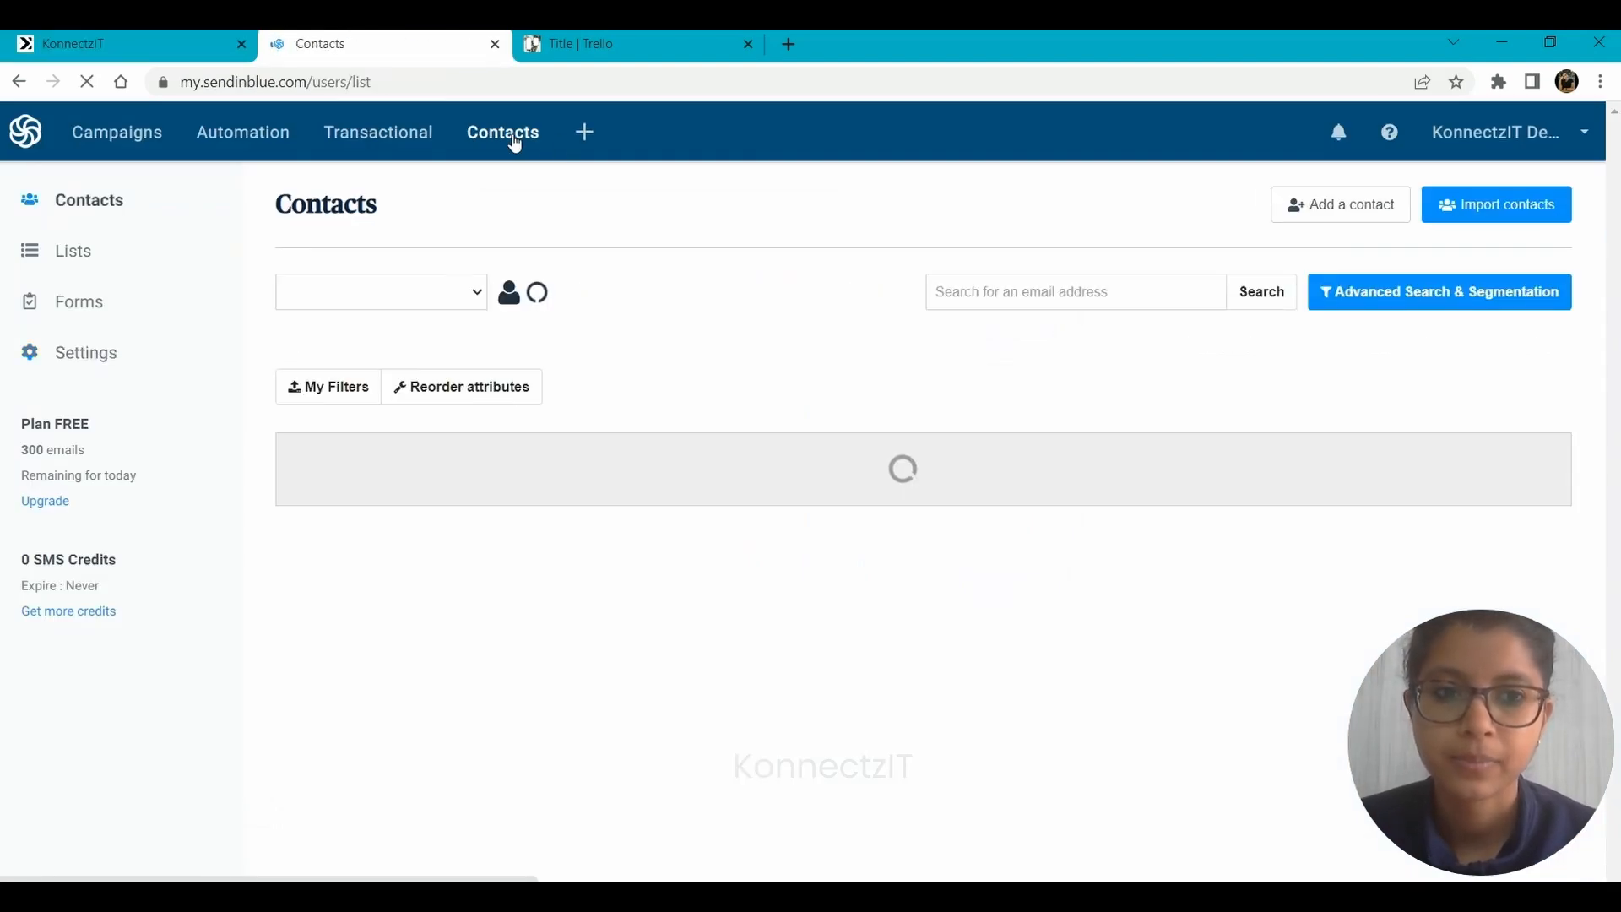
{"action": "left_click", "coordinate": [1320, 206]}
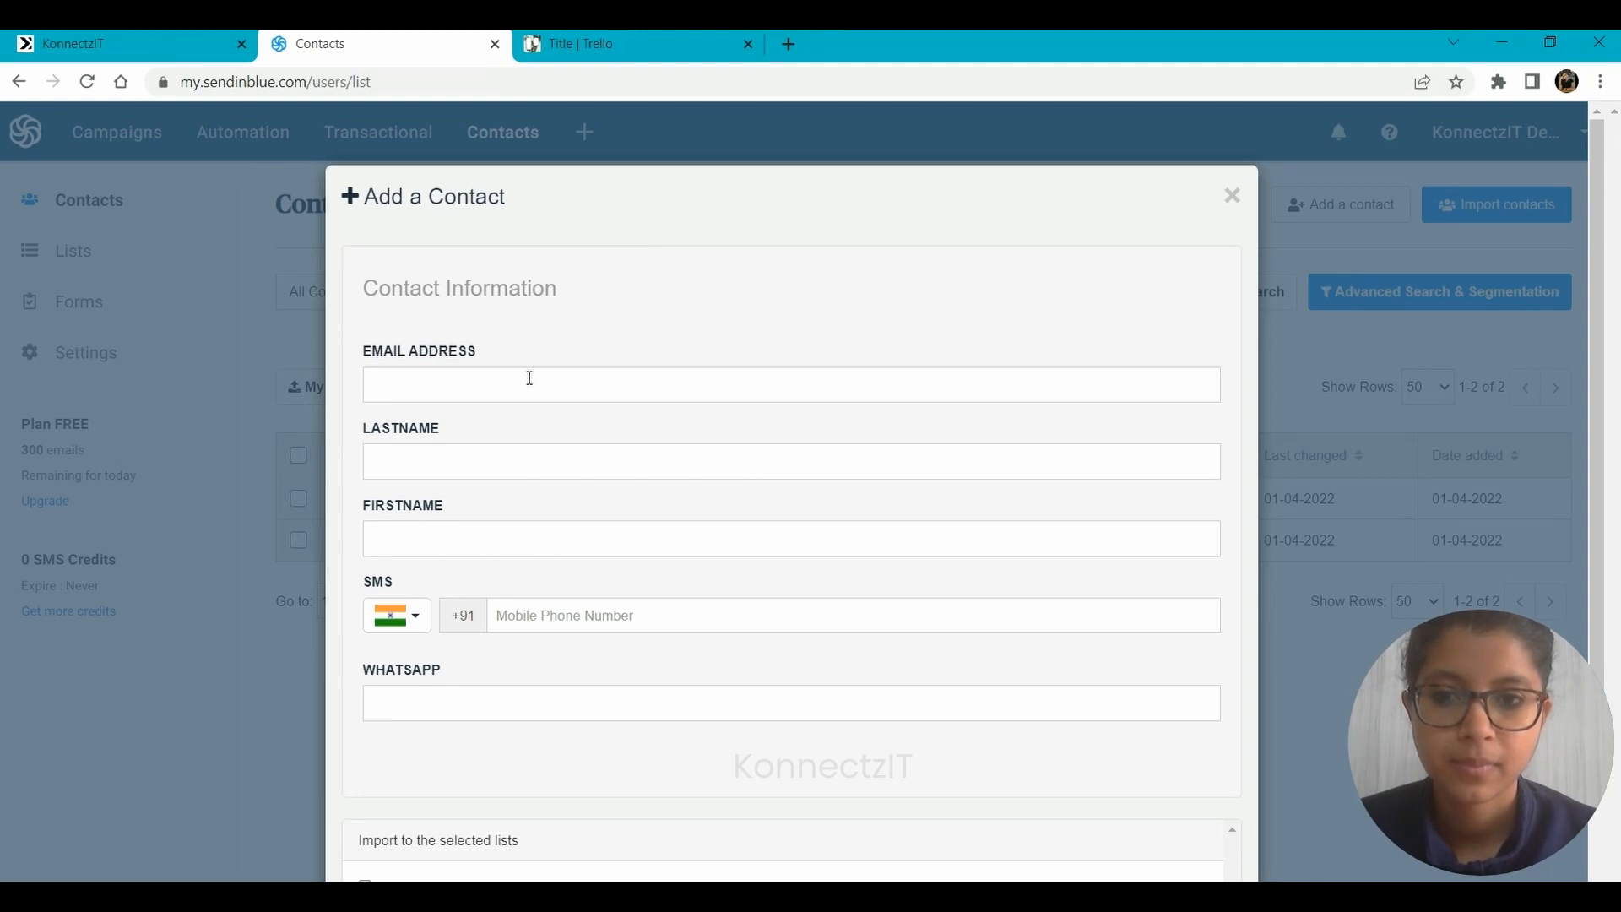
Fill in the contact's email address, last name, first name and mobile phone number.
{"action": "left_click", "coordinate": [529, 378]}
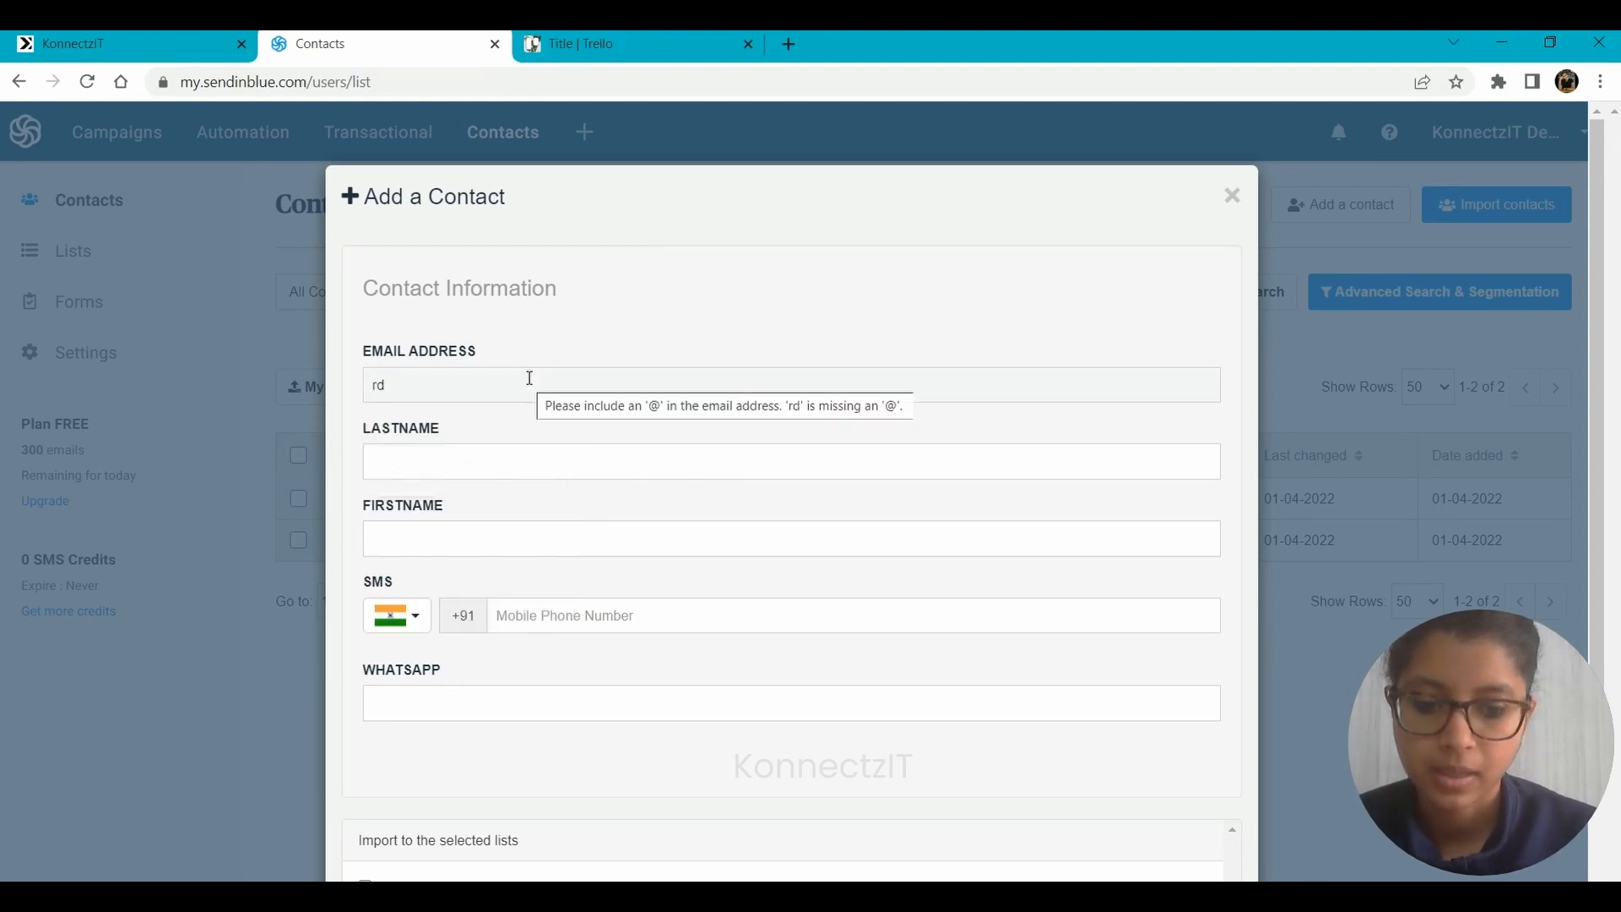
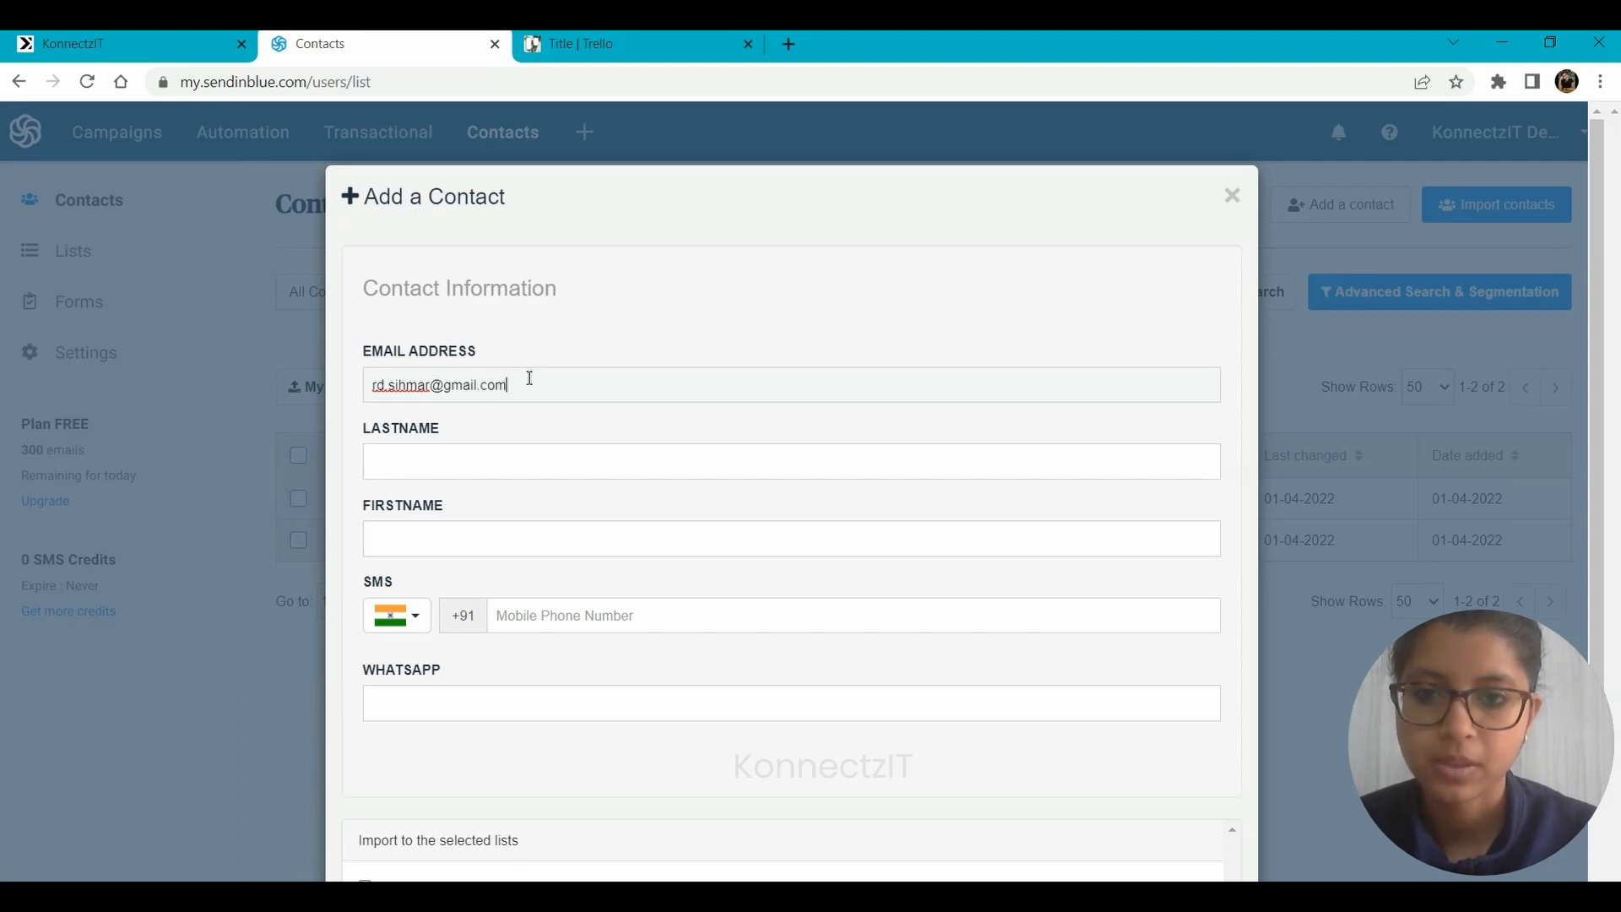
{"action": "key", "text": "Tab"}
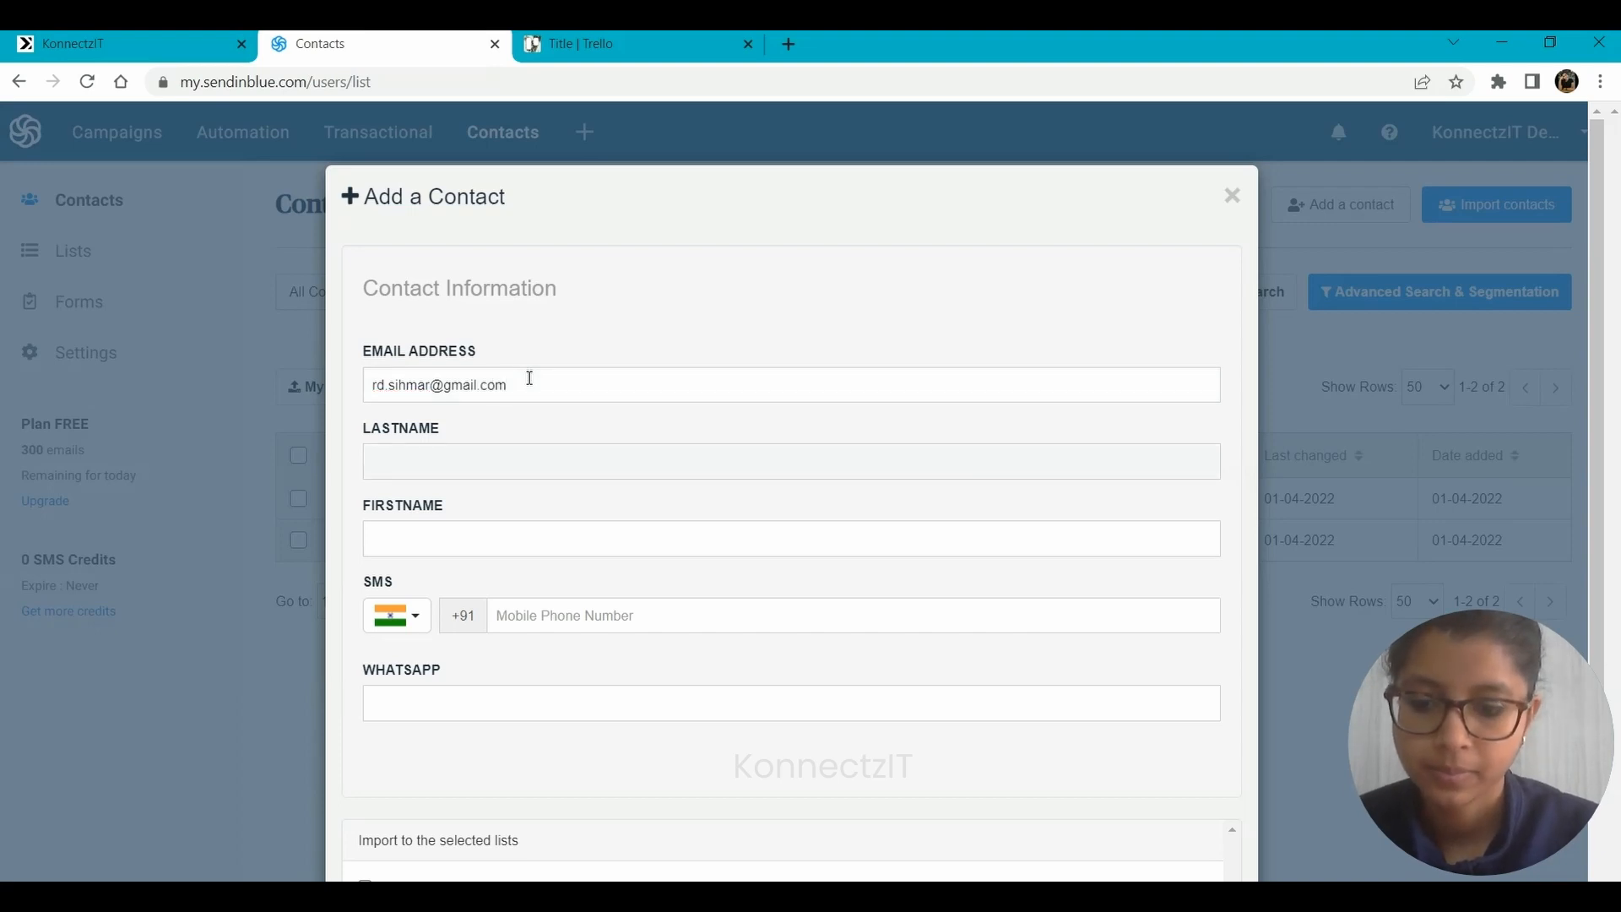
{"action": "key", "text": "Tab"}
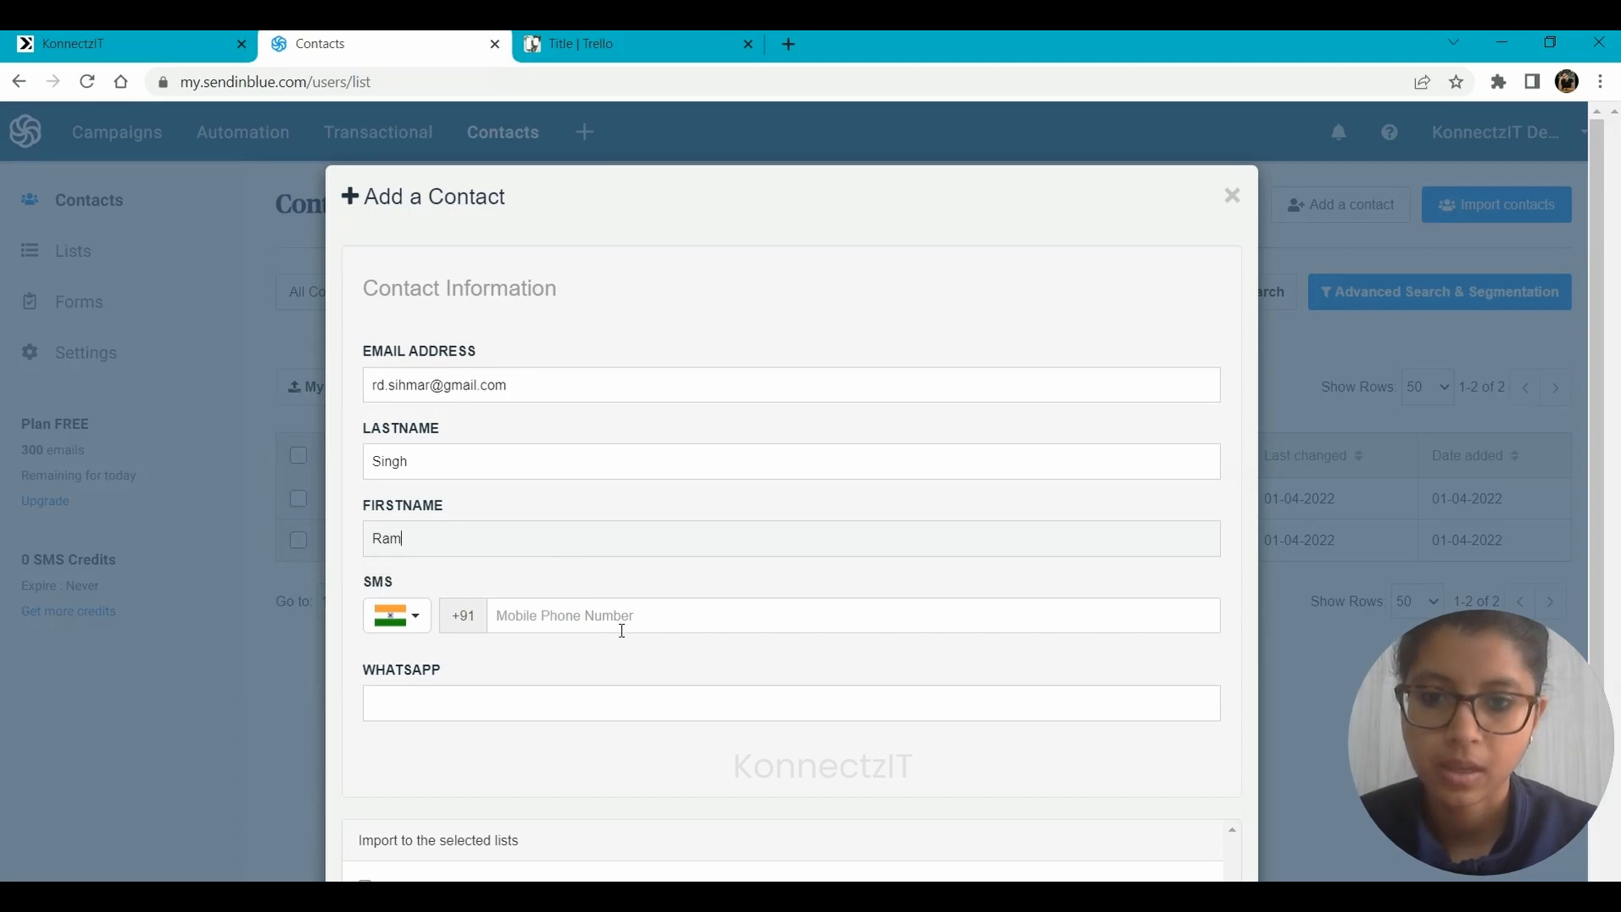
{"action": "key", "text": "Tab"}
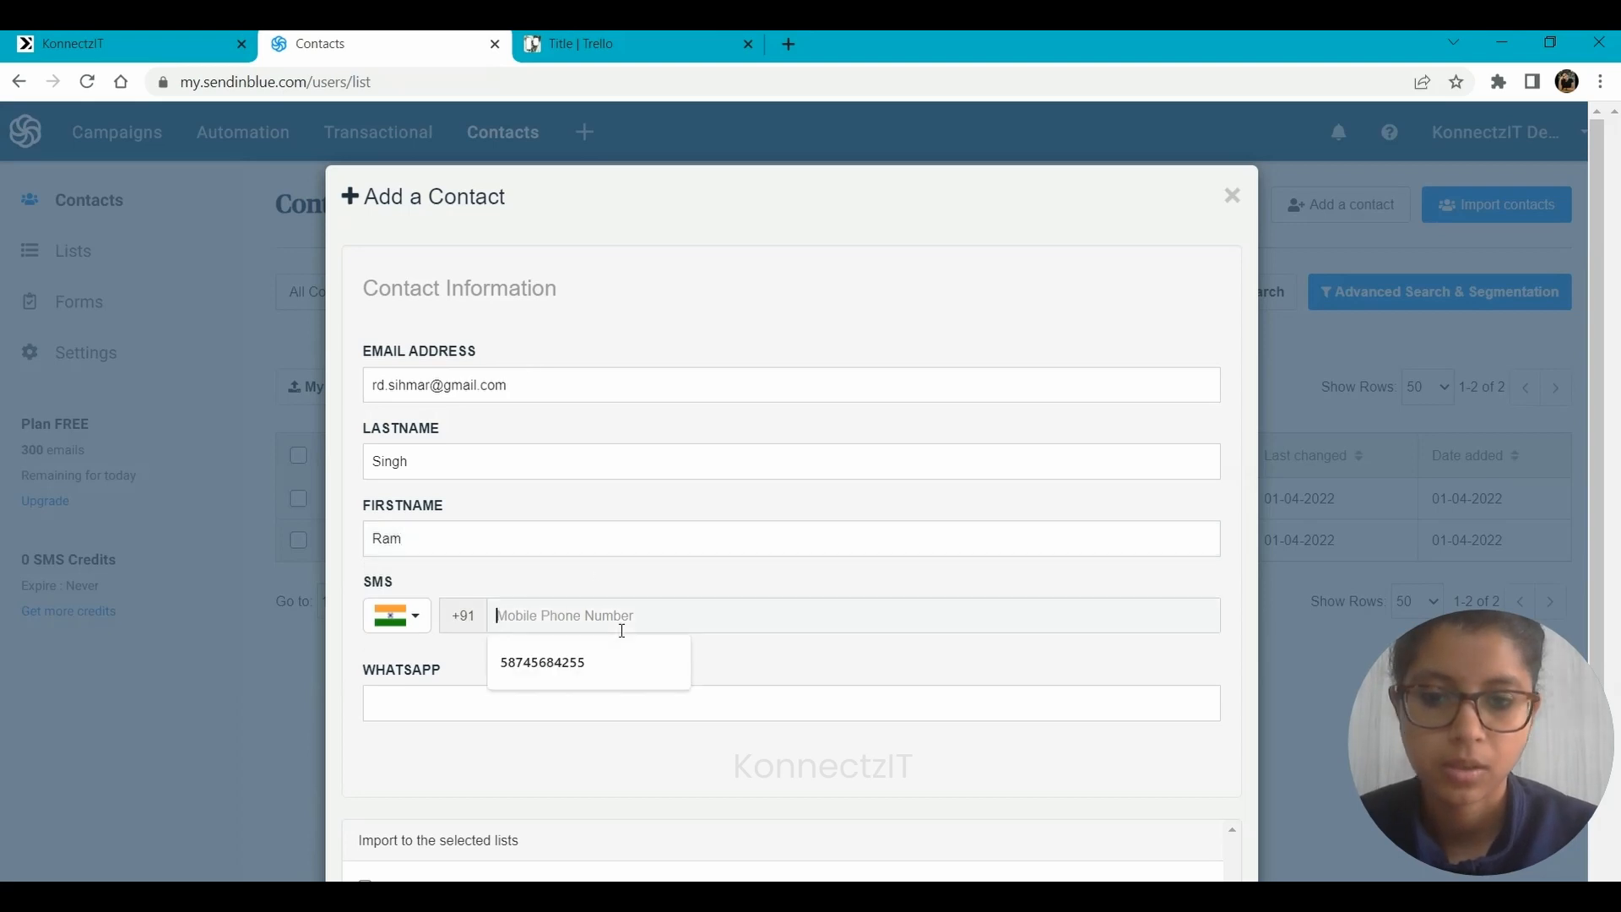
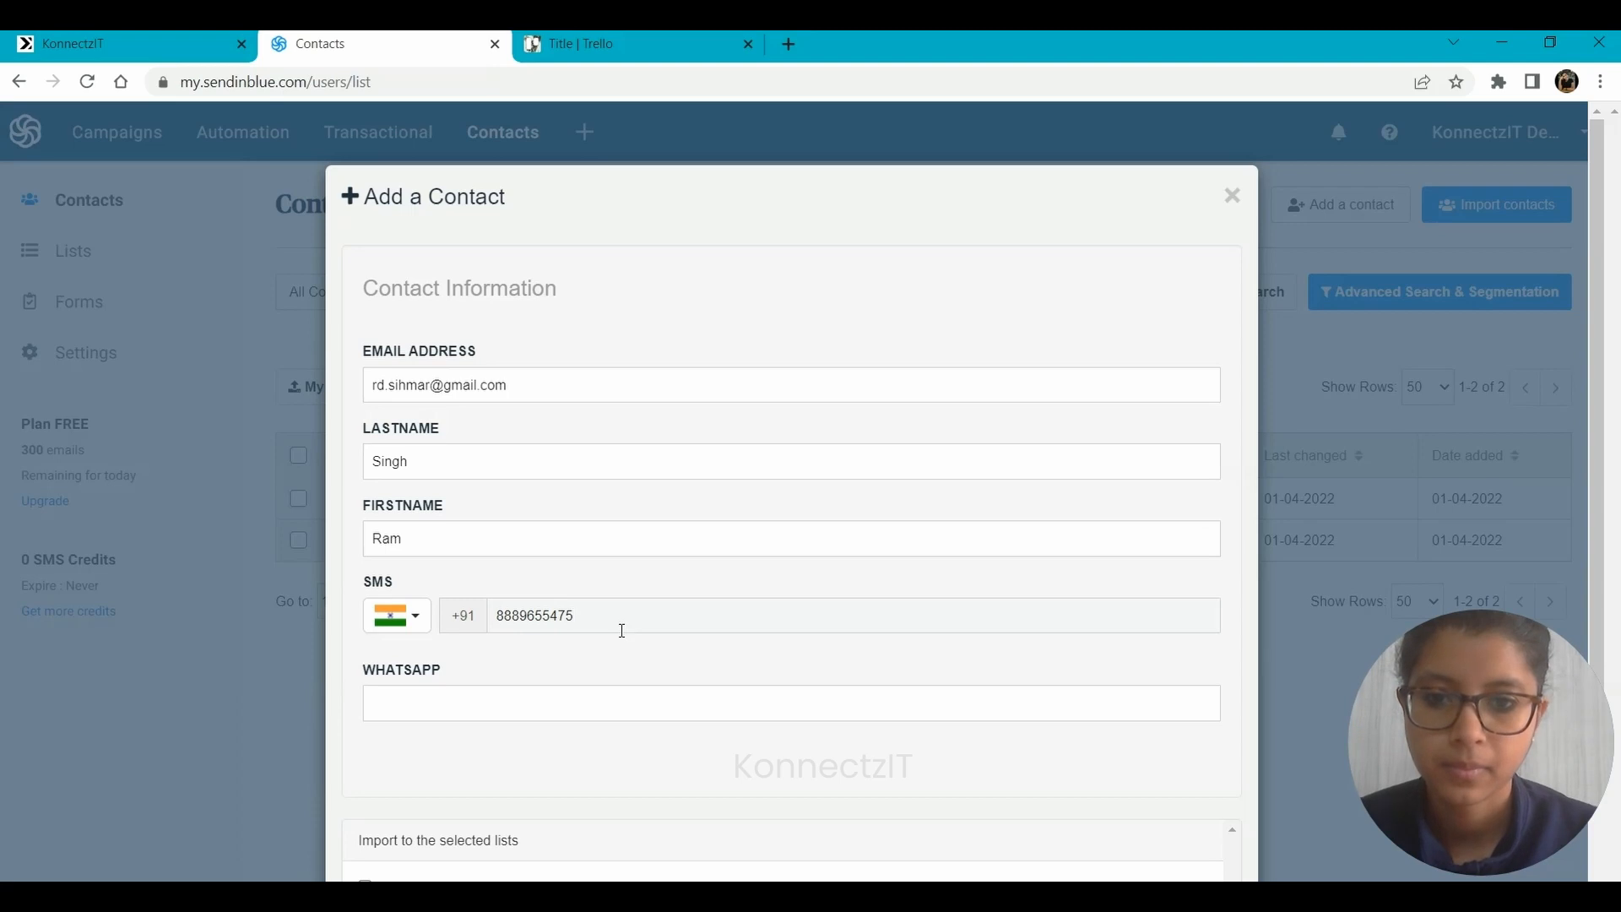
Assign the contact to Your first list, save it and close the contact form.
{"action": "scroll", "coordinate": [622, 630], "scroll_direction": "down", "scroll_amount": 3}
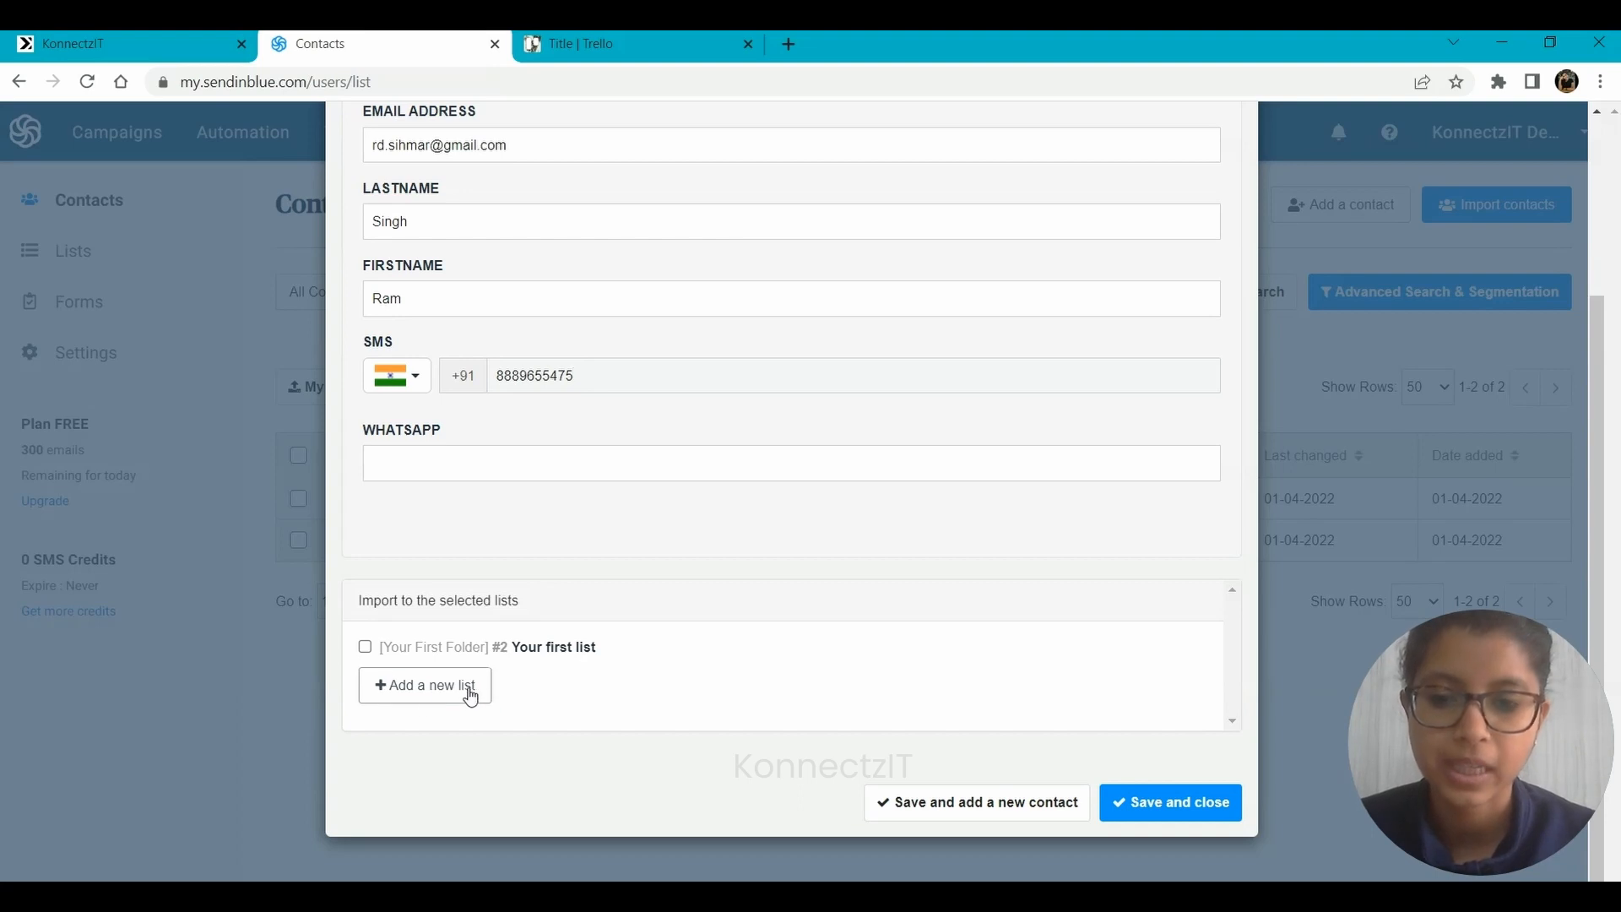
{"action": "left_click", "coordinate": [367, 650]}
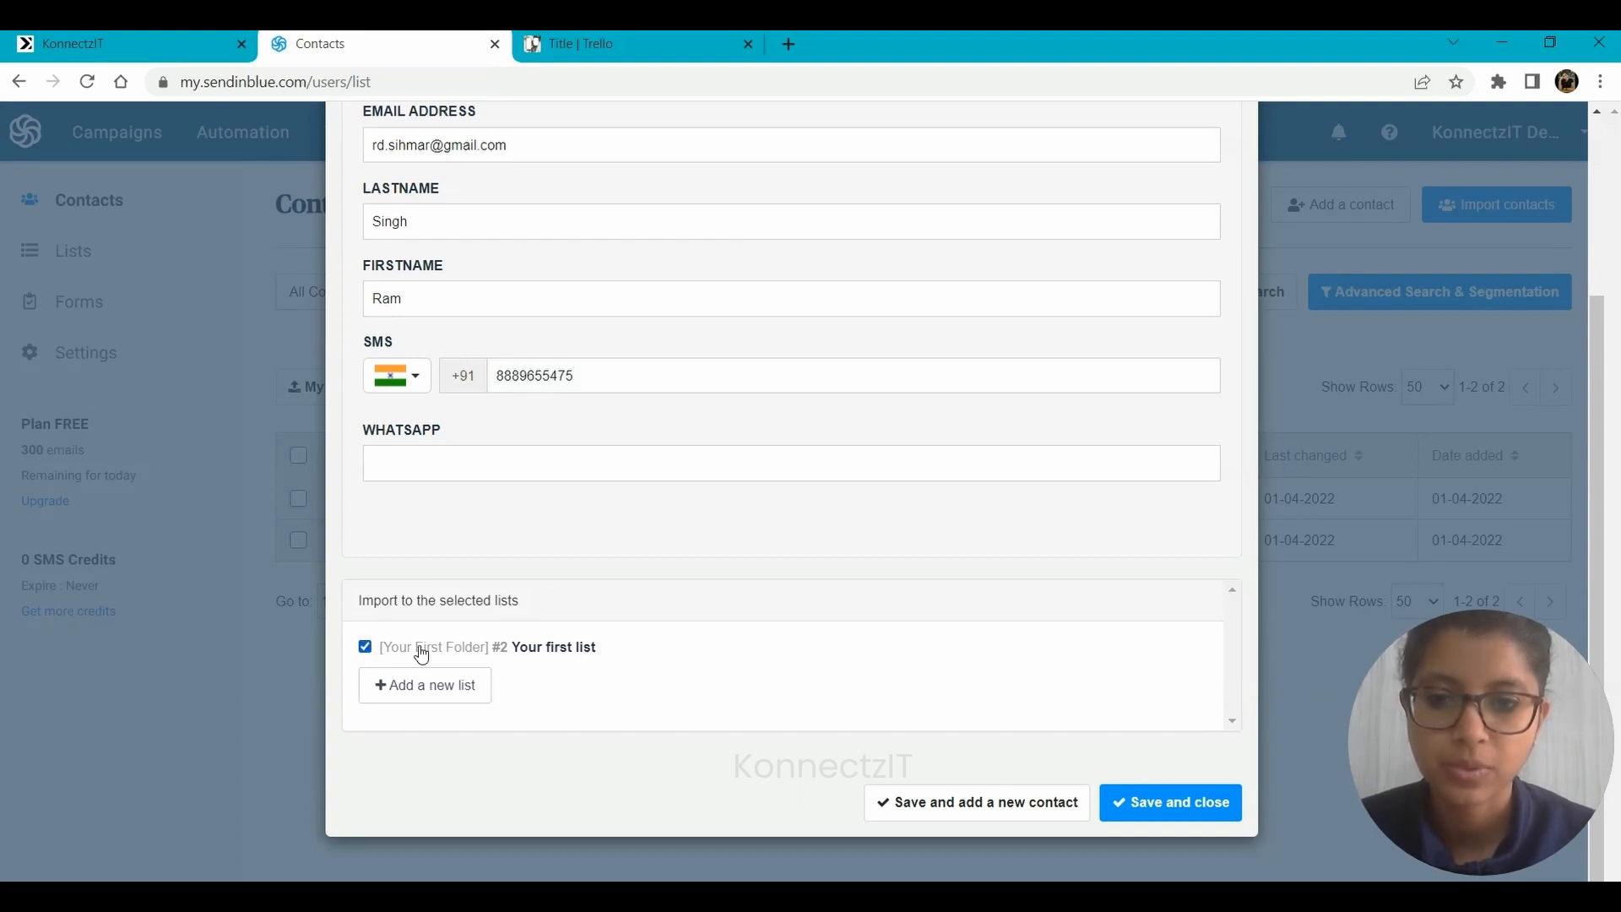
{"action": "left_click", "coordinate": [1017, 812]}
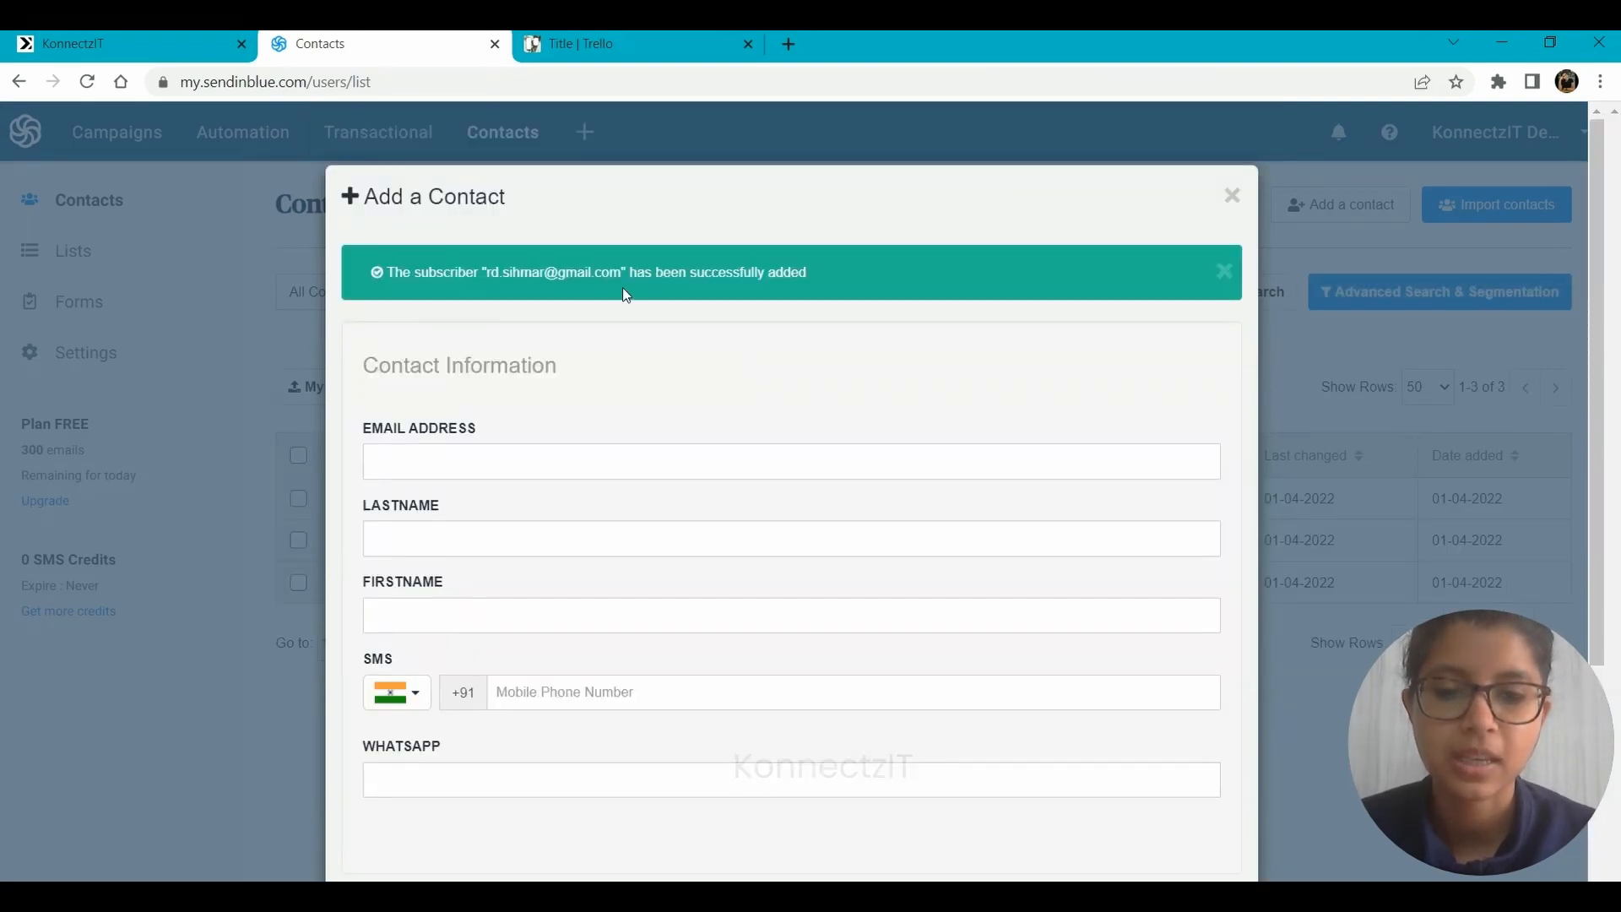
{"action": "left_click", "coordinate": [302, 475]}
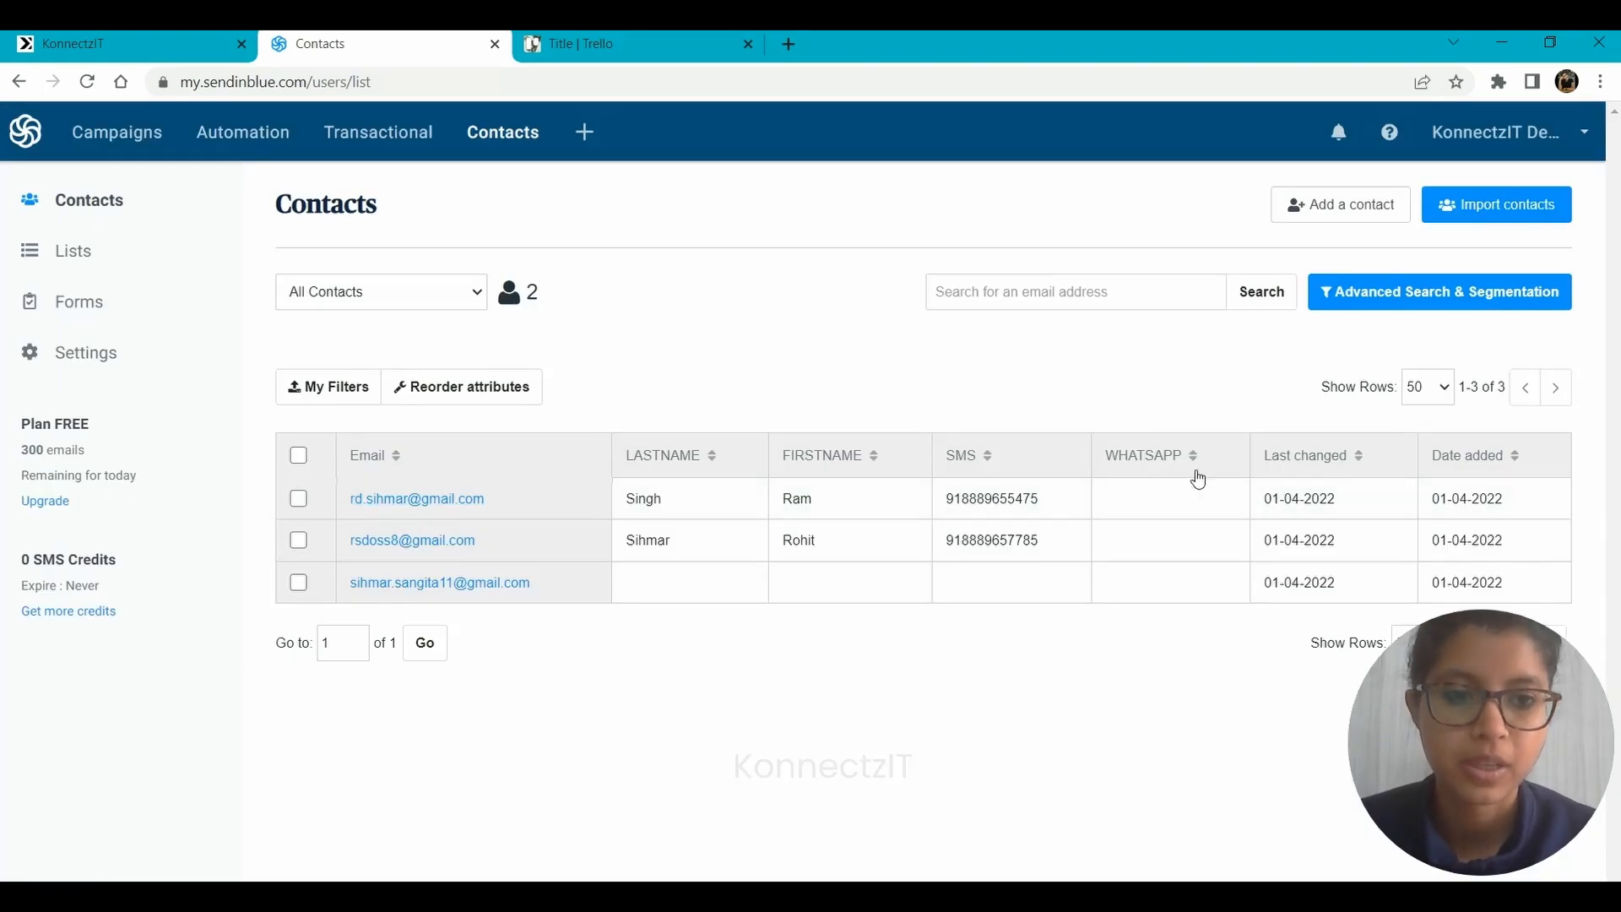
Switch to KonnectzIT and place a second Sendinblue block beside the trigger, using Sendinblue Account #2 and the Get Contact Detail action.
{"action": "left_click", "coordinate": [71, 56]}
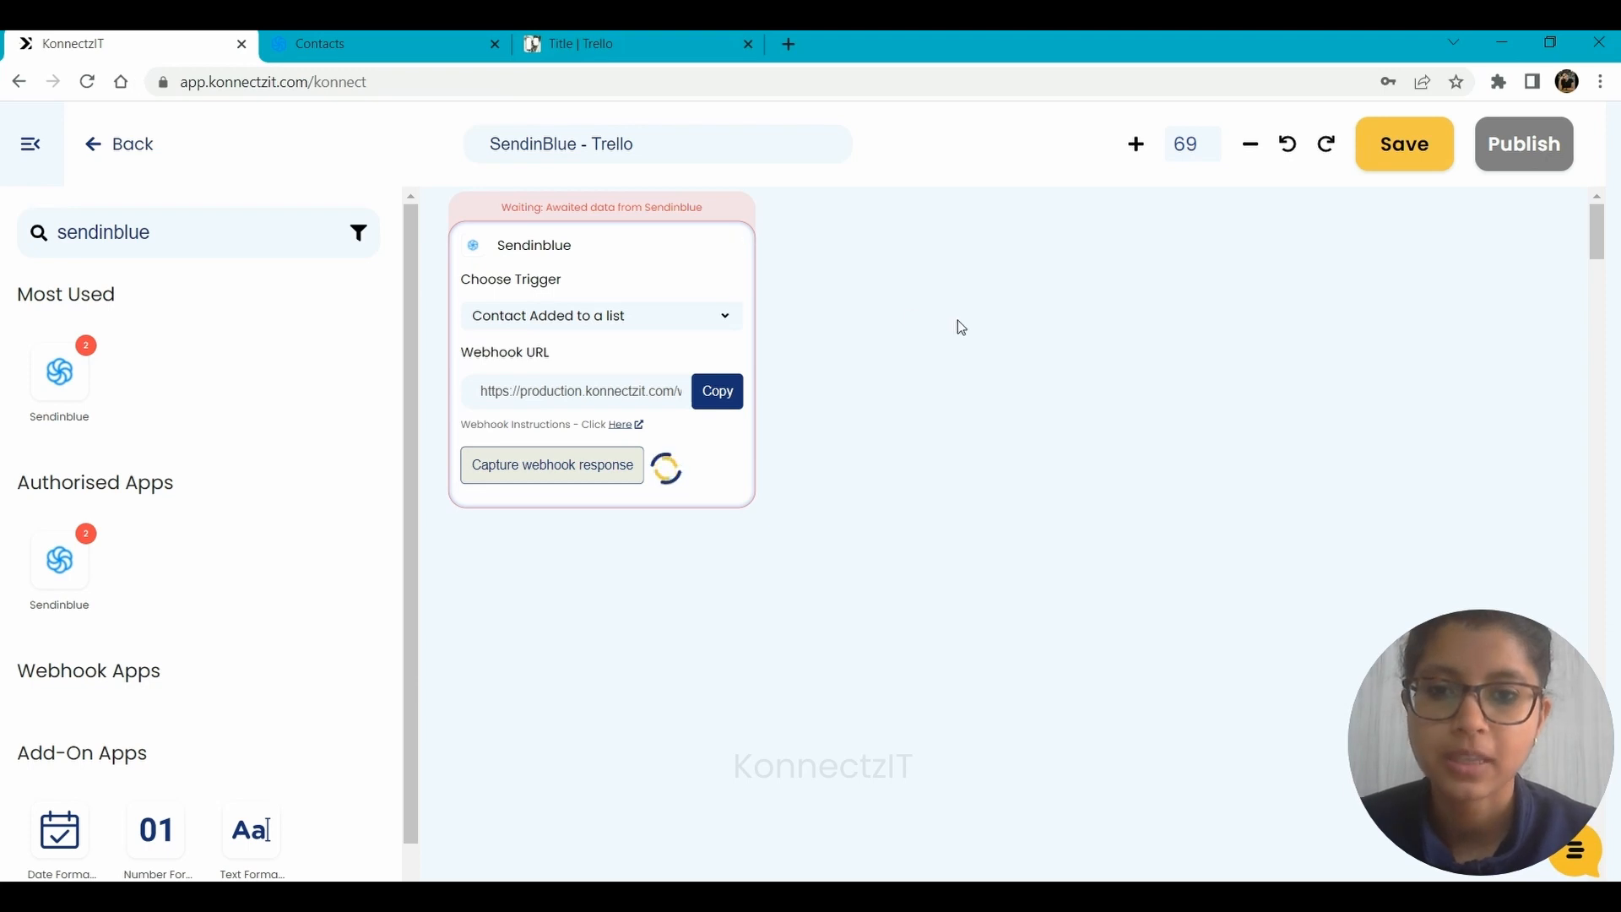
{"action": "scroll", "coordinate": [957, 328], "scroll_direction": "down", "scroll_amount": 4}
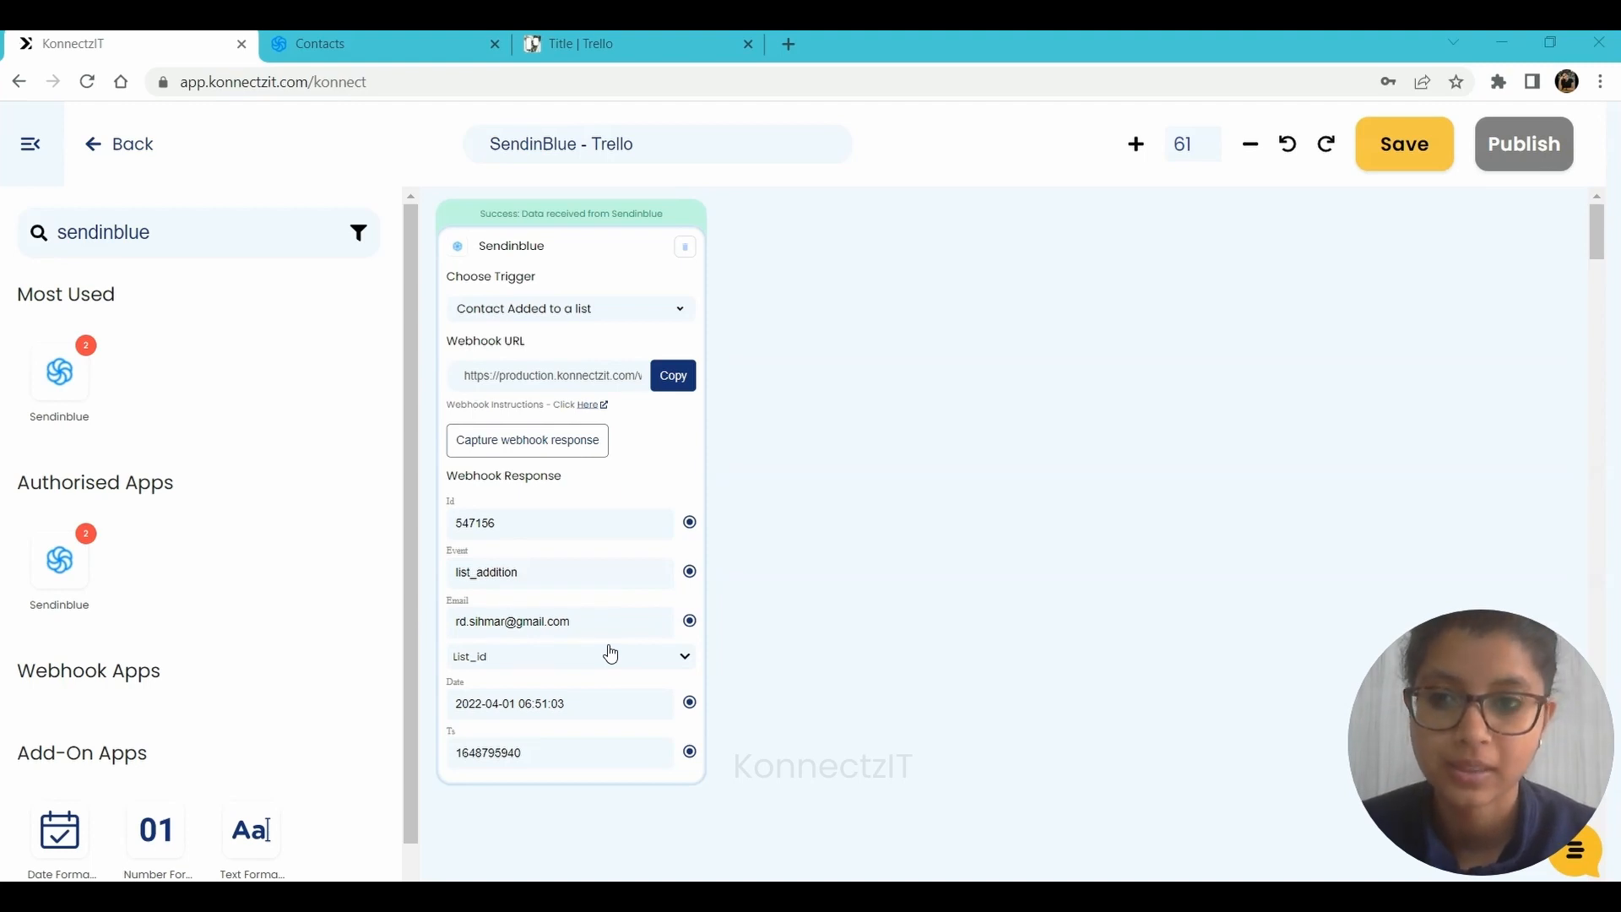
{"action": "left_click_drag", "start_coordinate": [59, 405], "coordinate": [817, 296]}
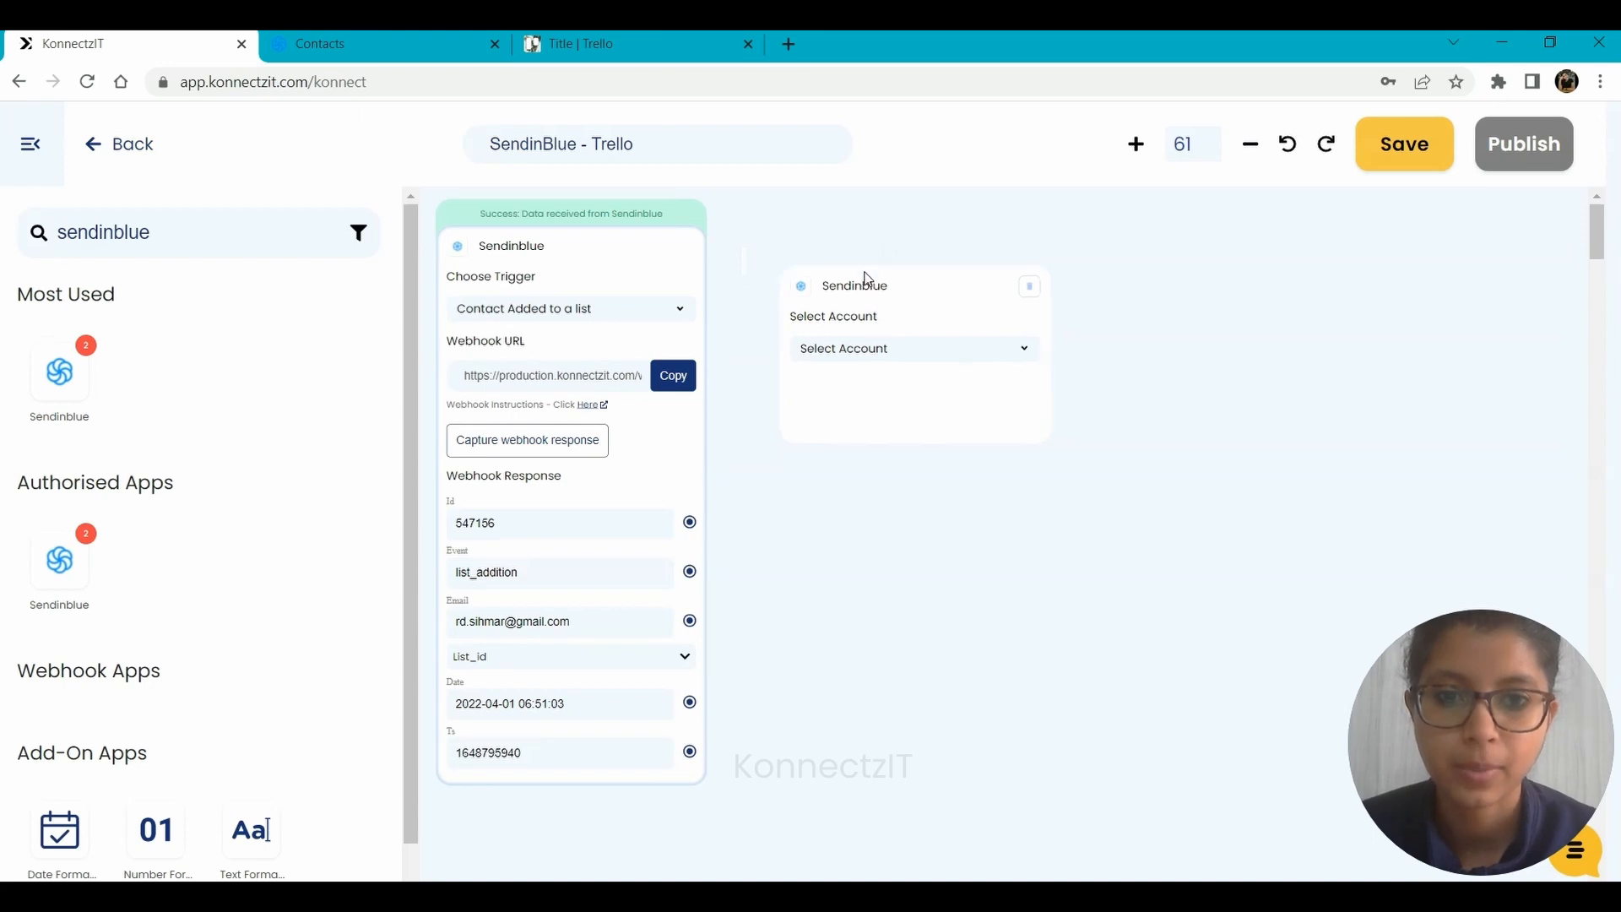
{"action": "left_click", "coordinate": [831, 355]}
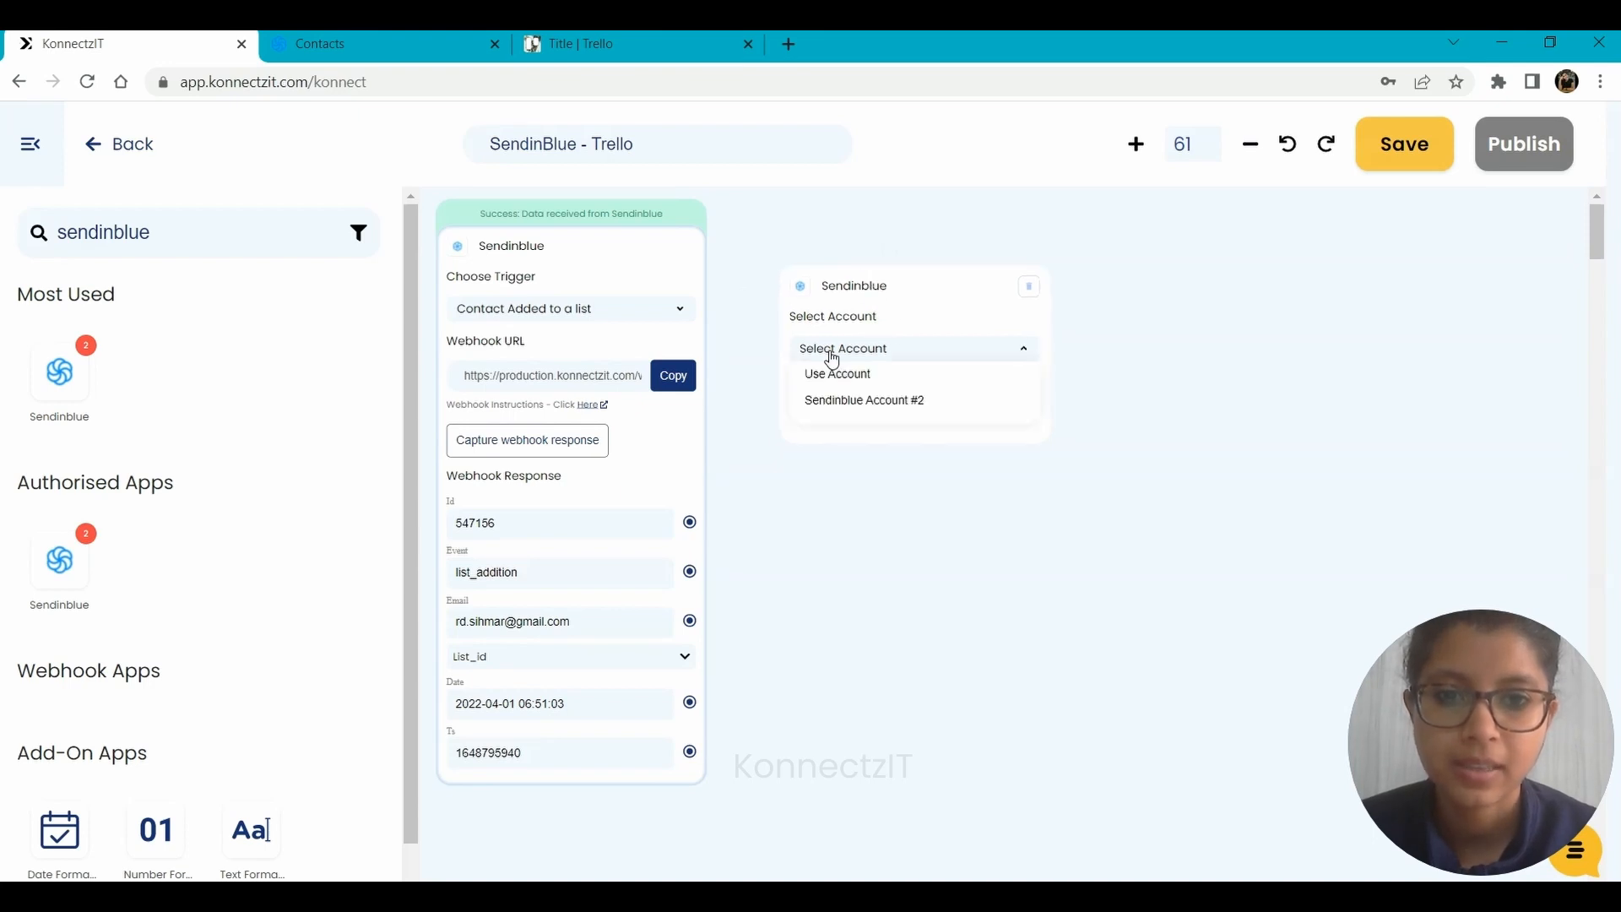
{"action": "left_click", "coordinate": [847, 399]}
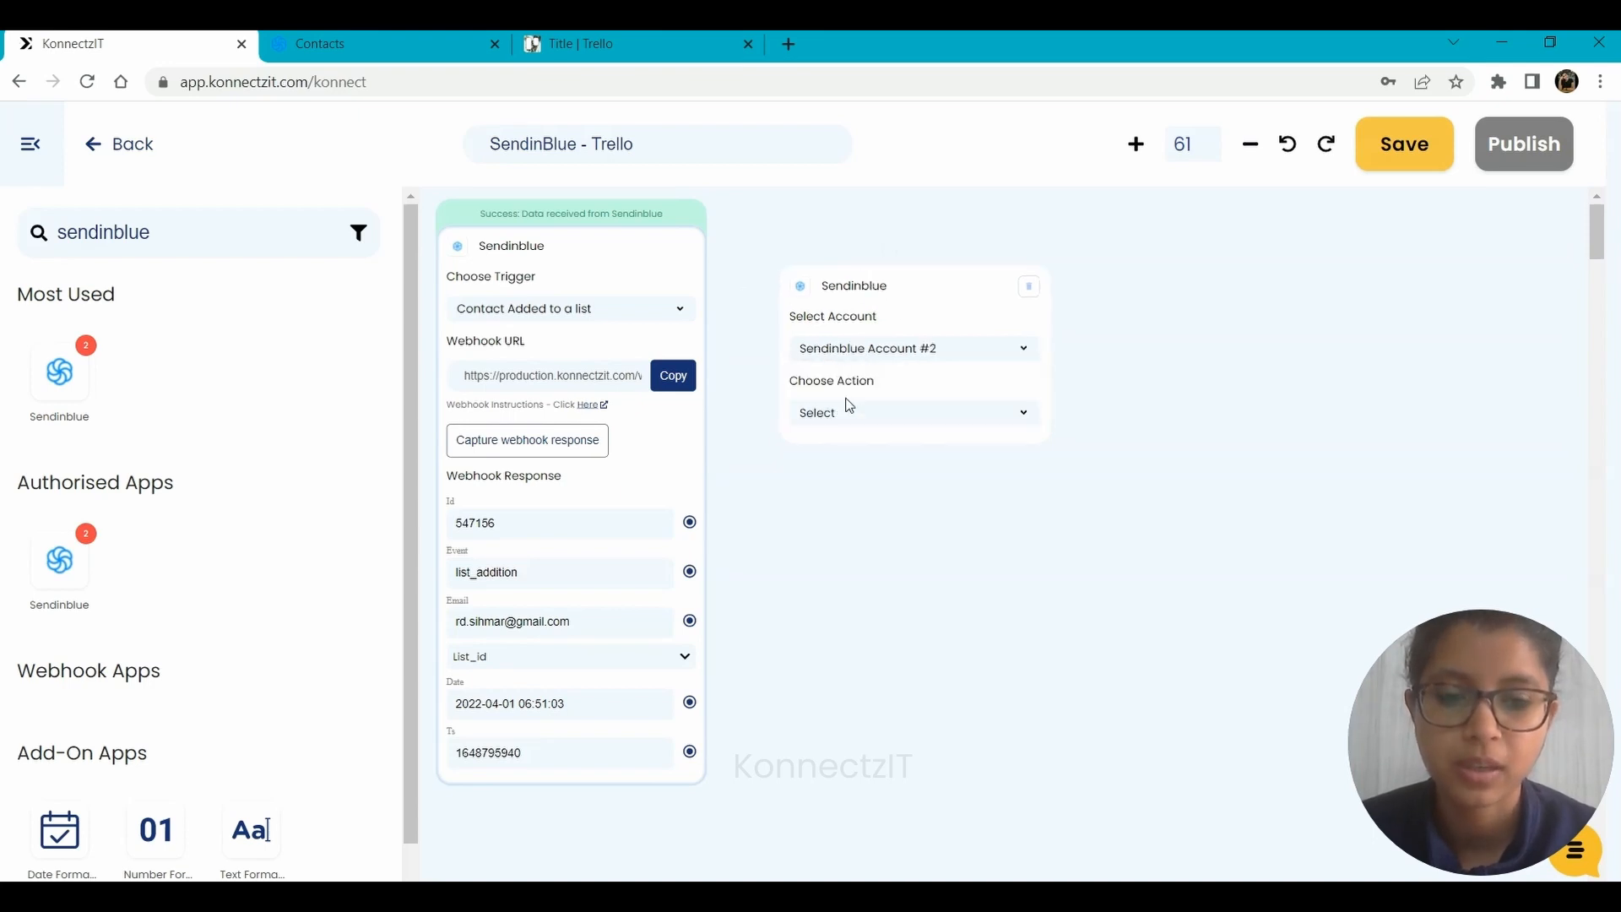
{"action": "left_click", "coordinate": [836, 417]}
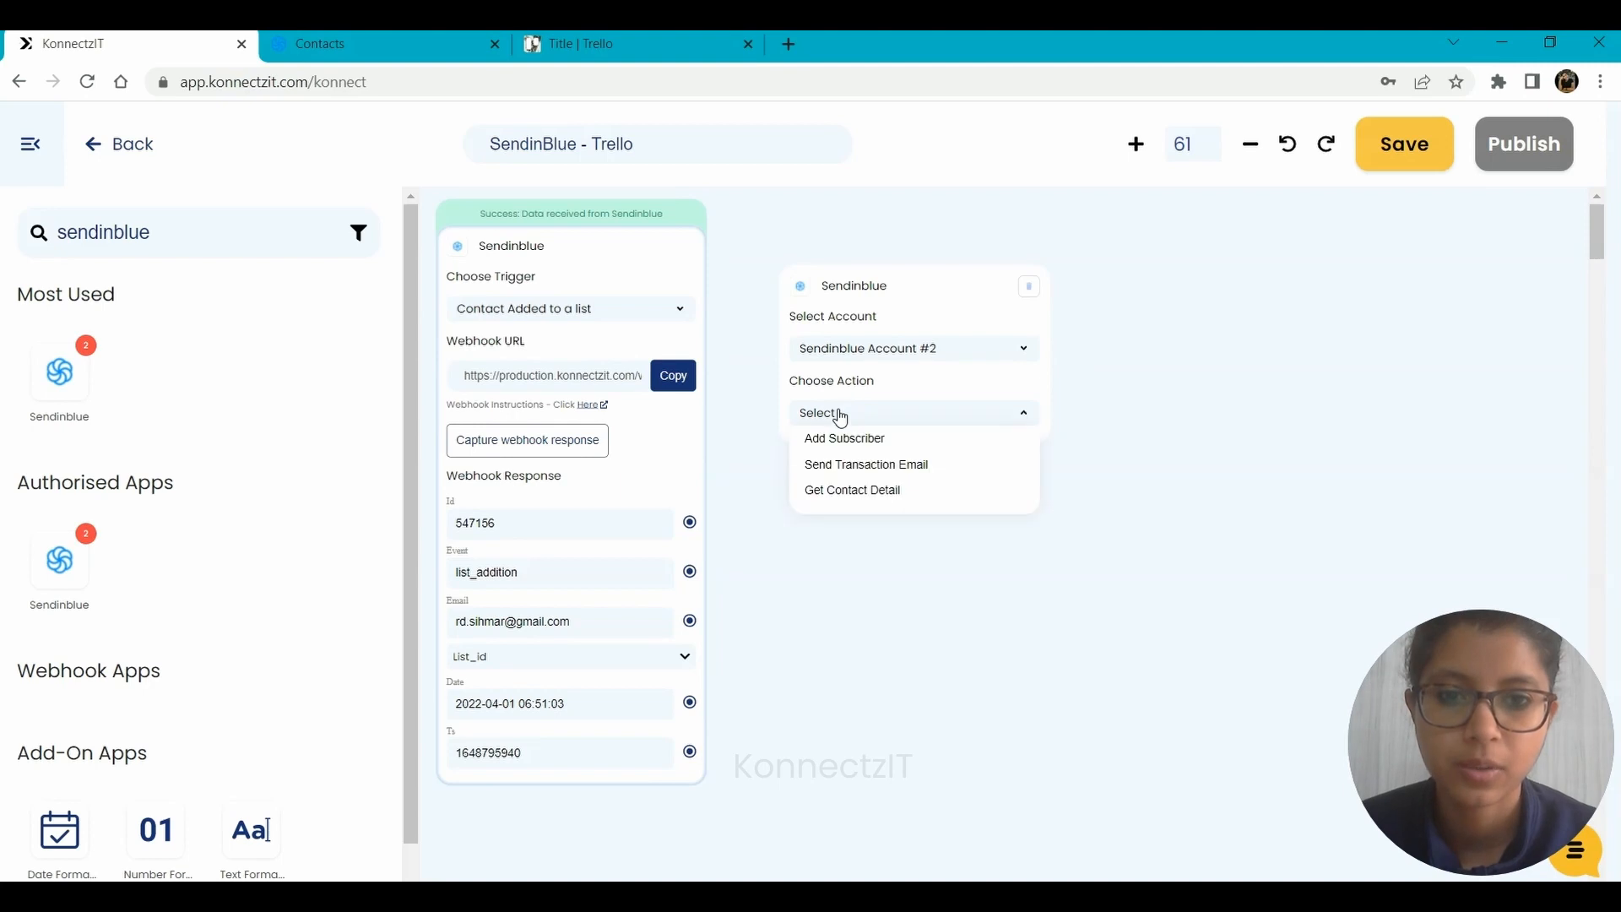
{"action": "left_click", "coordinate": [892, 493]}
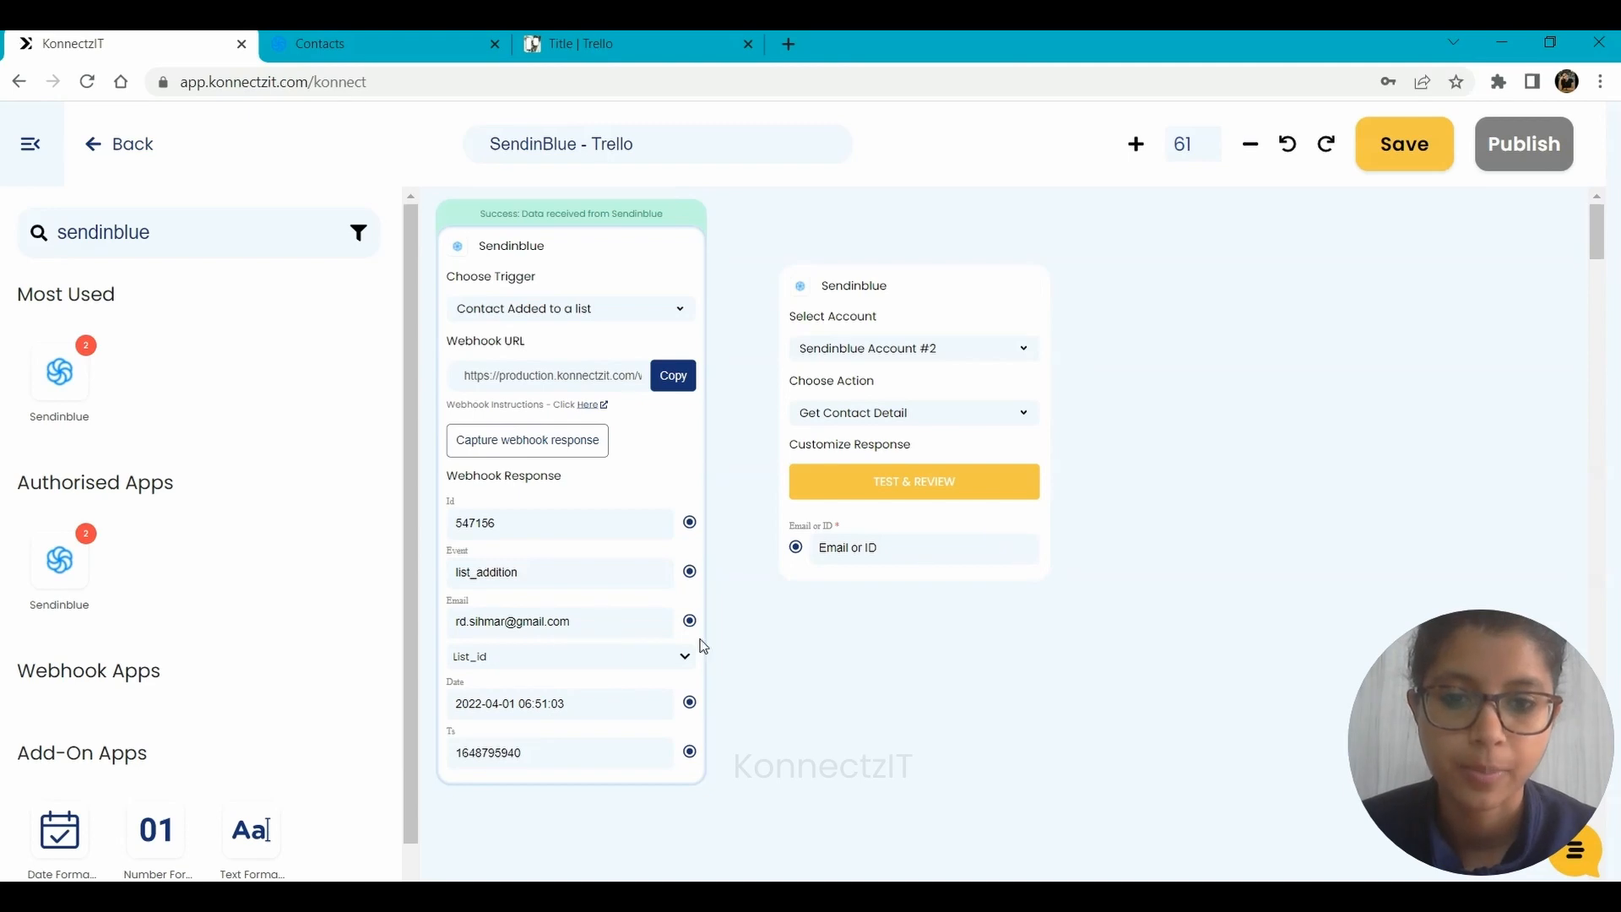
Map the trigger's Email output to the action's Email or ID field and test the action.
{"action": "left_click_drag", "start_coordinate": [689, 621], "coordinate": [797, 548]}
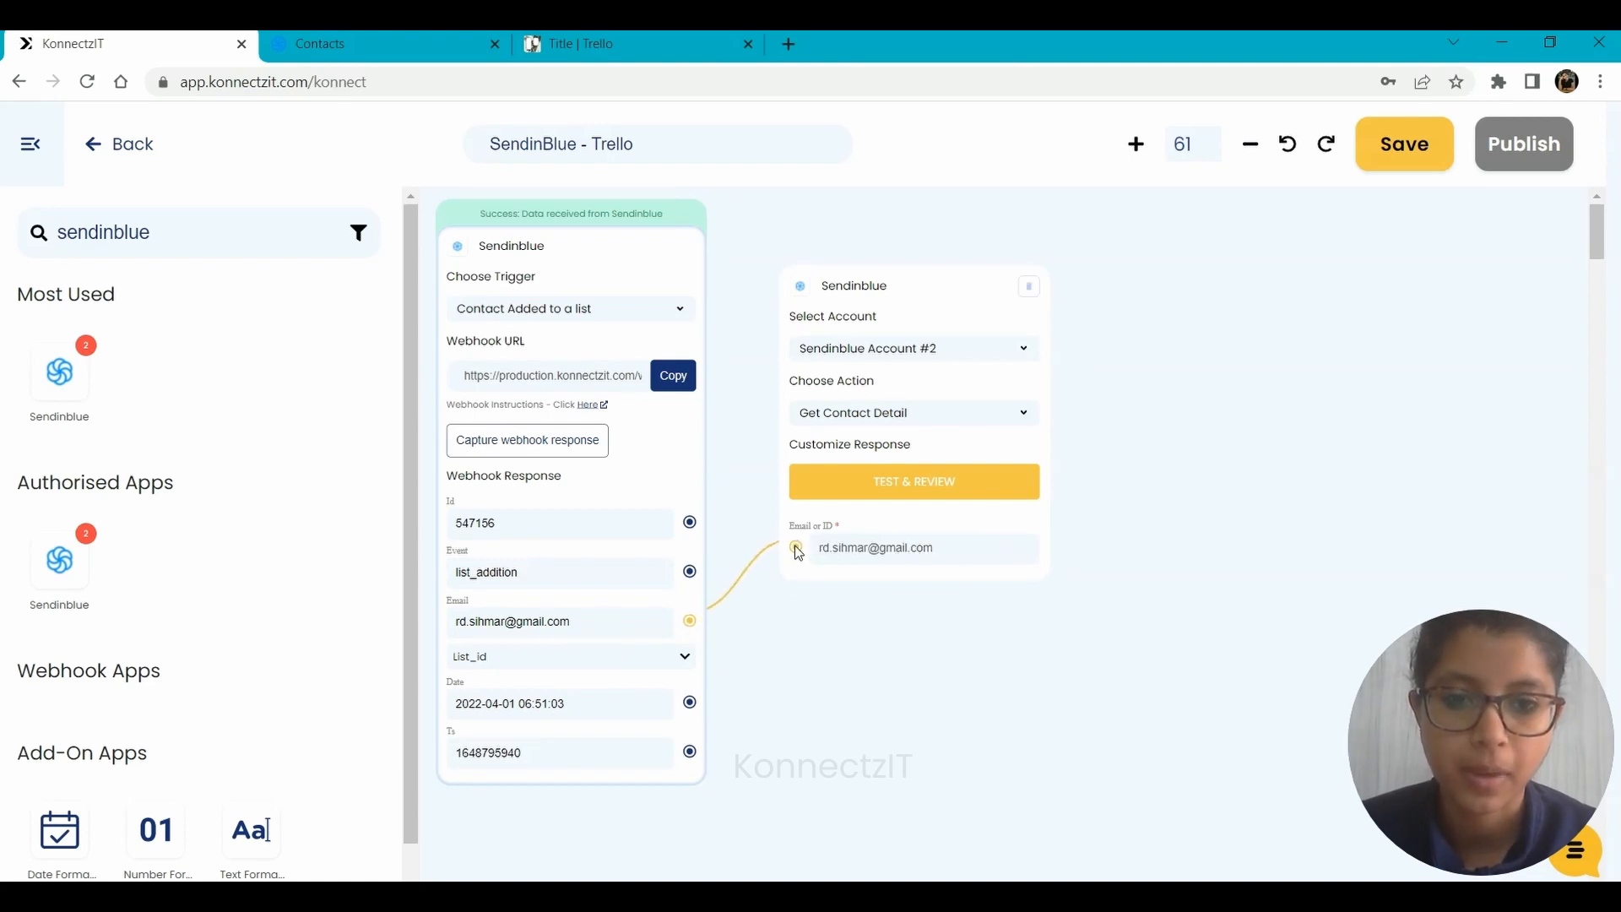
{"action": "left_click", "coordinate": [930, 481]}
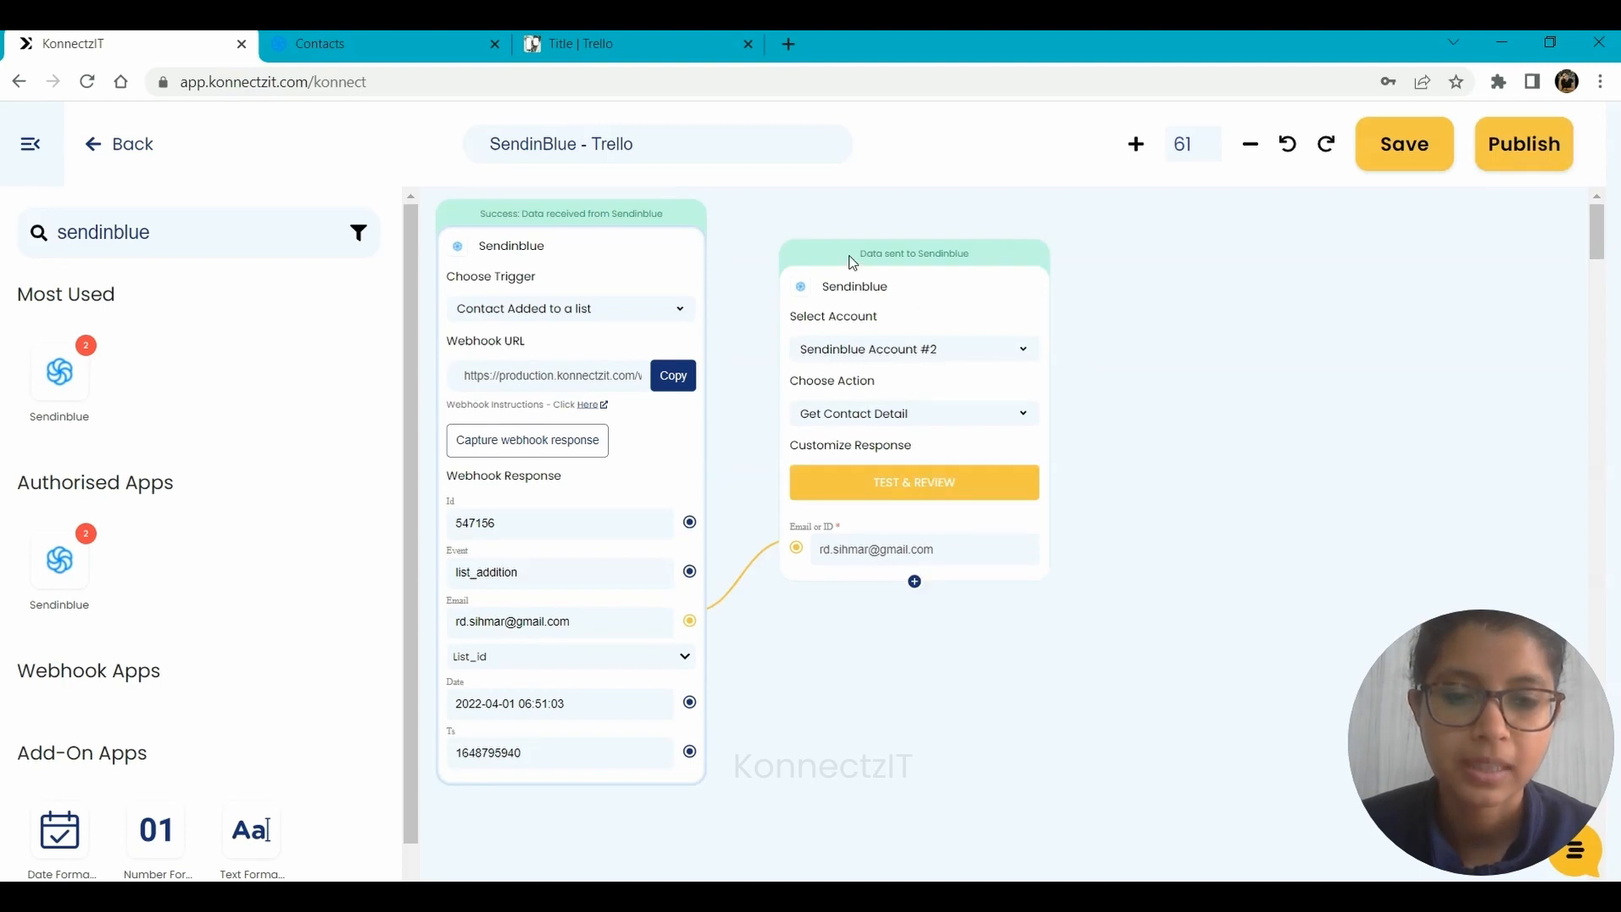
Add the Email, LASTNAME, FIRSTNAME and SMS fields to the Get Contact Detail block's response.
{"action": "left_click", "coordinate": [914, 584]}
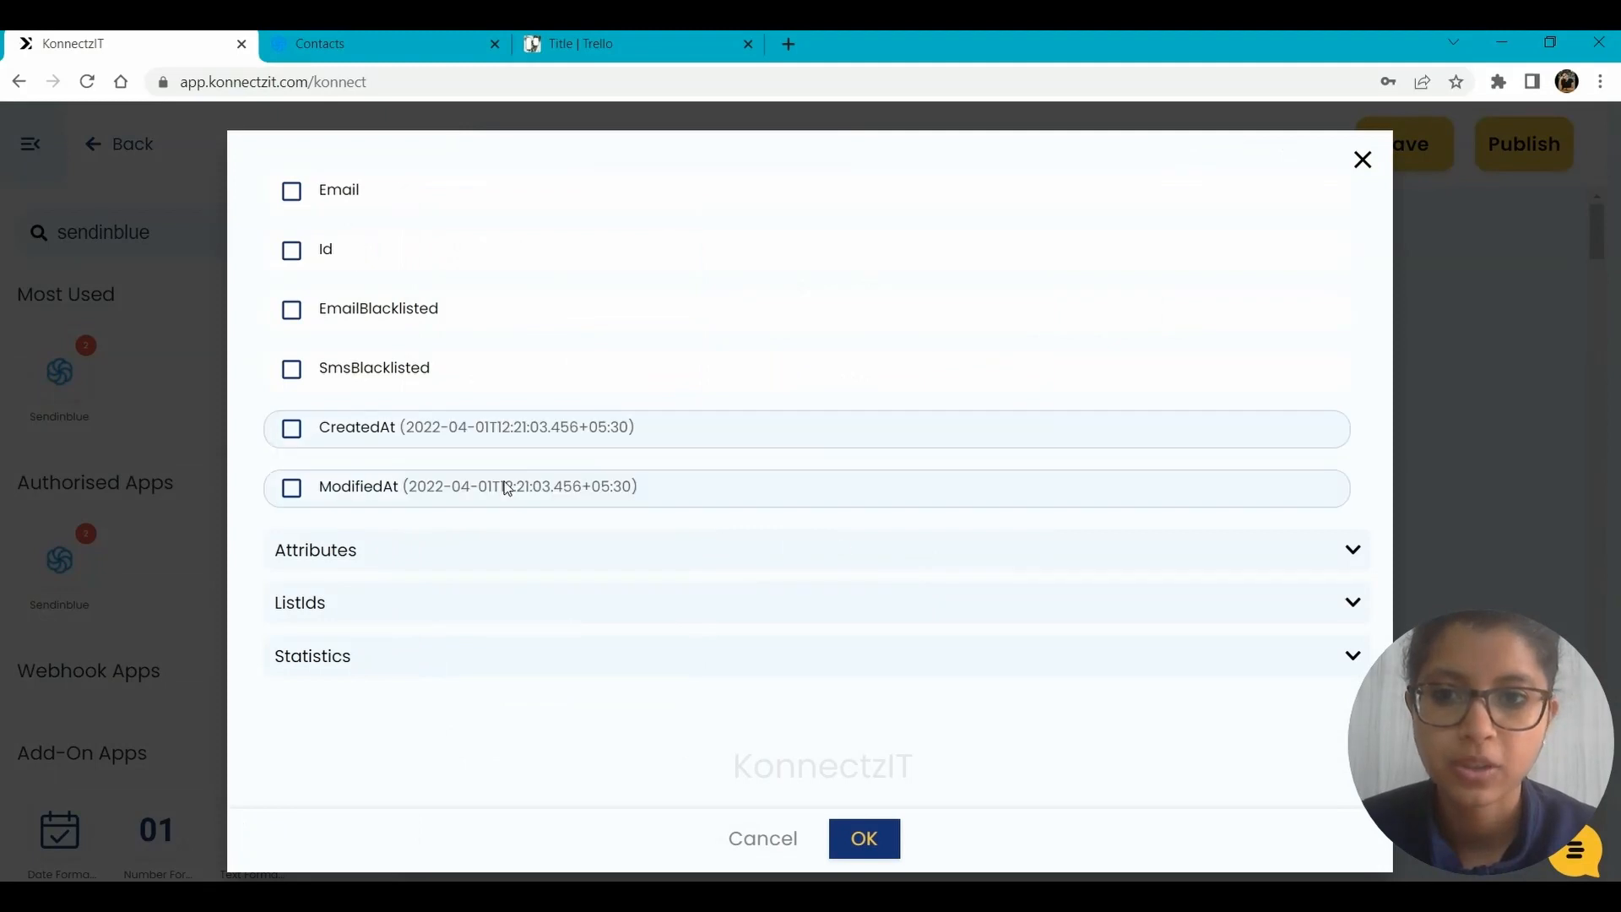
{"action": "left_click", "coordinate": [290, 192]}
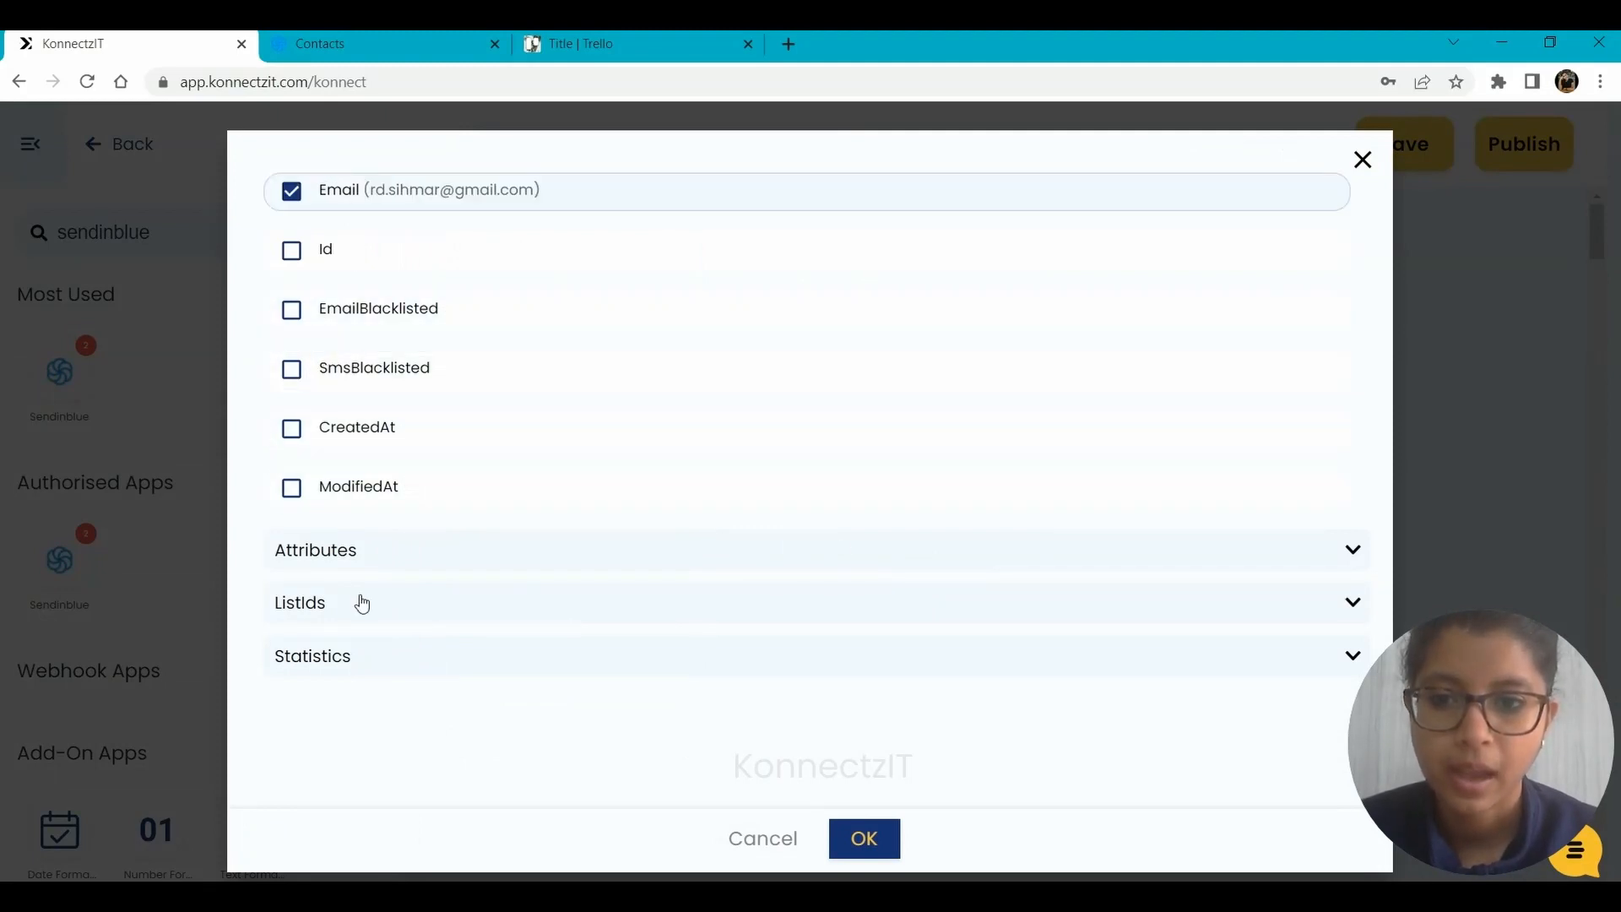
{"action": "left_click", "coordinate": [342, 552]}
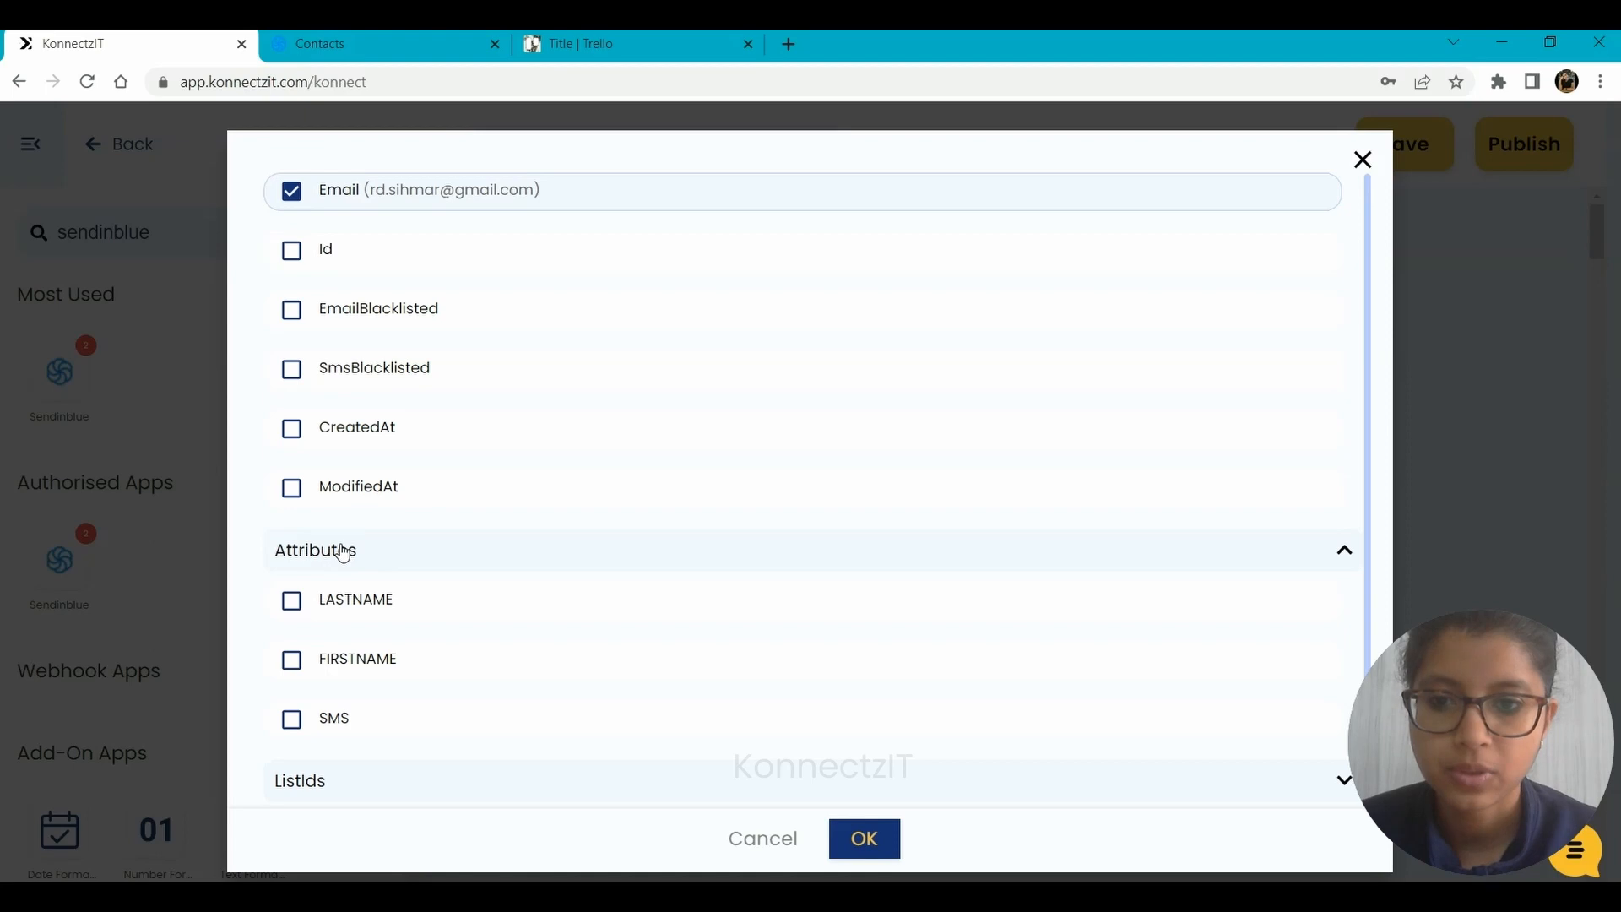
{"action": "left_click", "coordinate": [284, 605]}
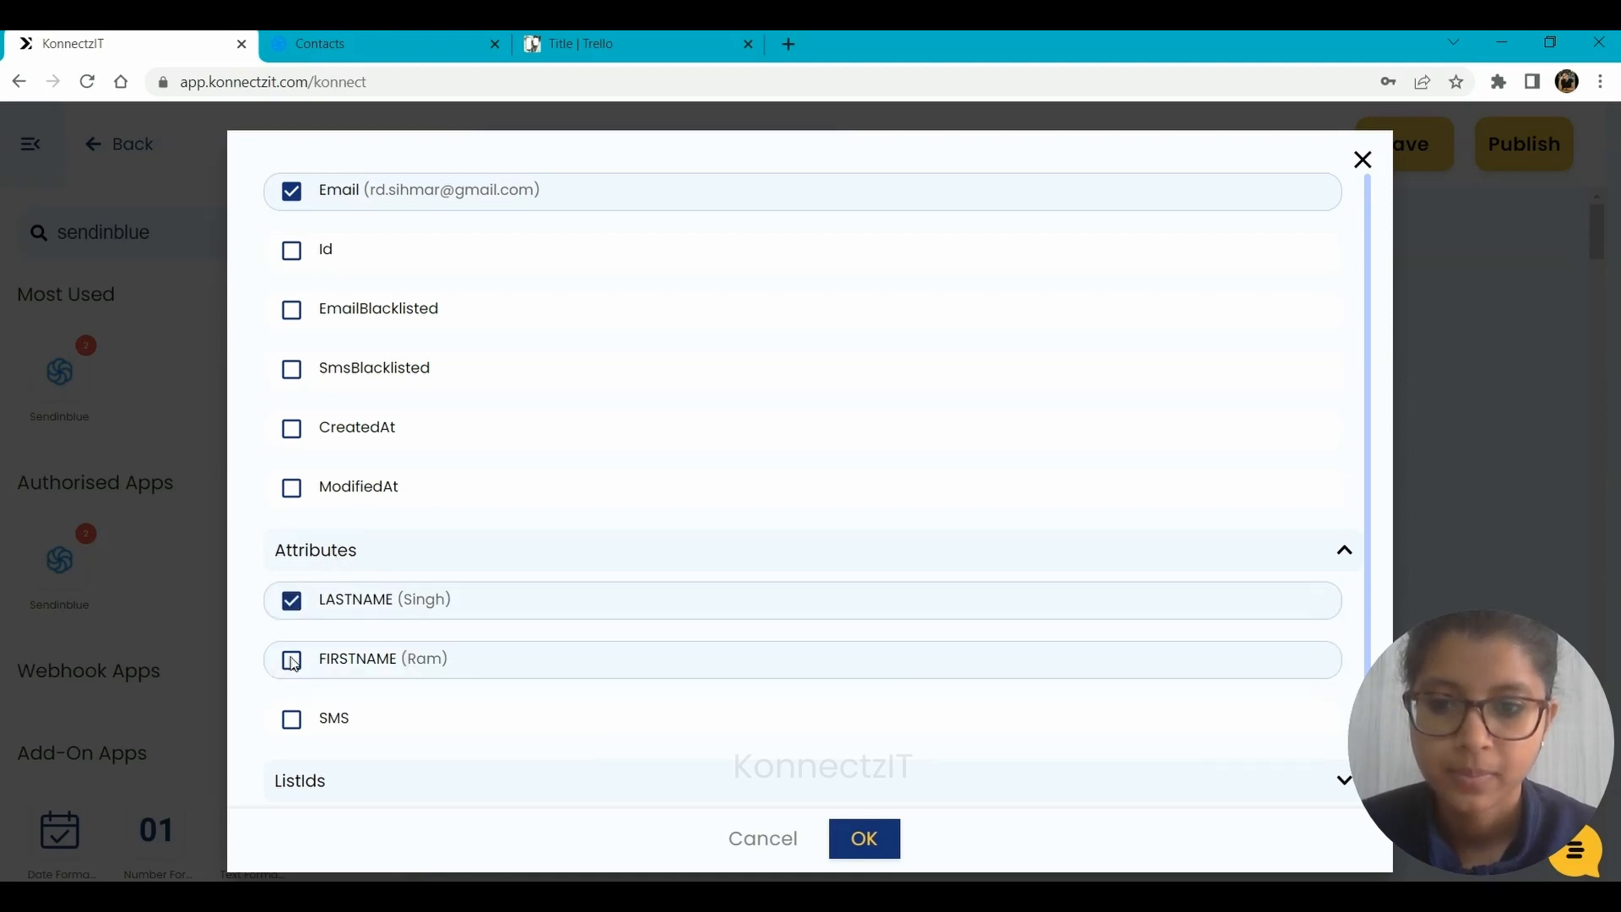
{"action": "left_click", "coordinate": [292, 663]}
{"action": "left_click", "coordinate": [291, 663]}
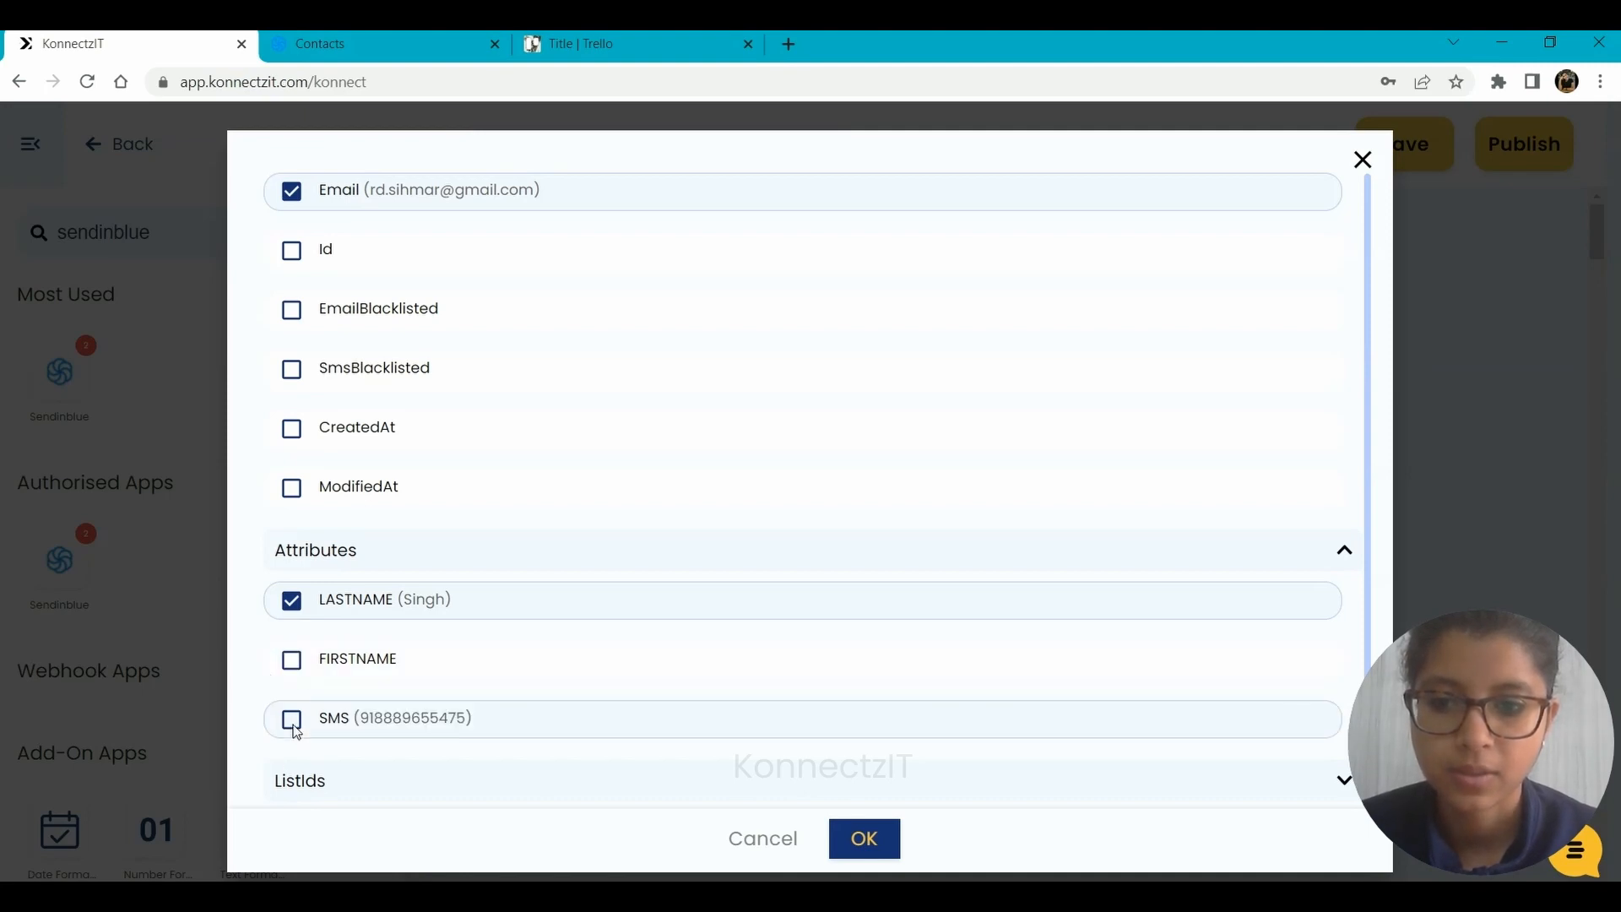
{"action": "left_click", "coordinate": [292, 723]}
{"action": "left_click", "coordinate": [292, 663]}
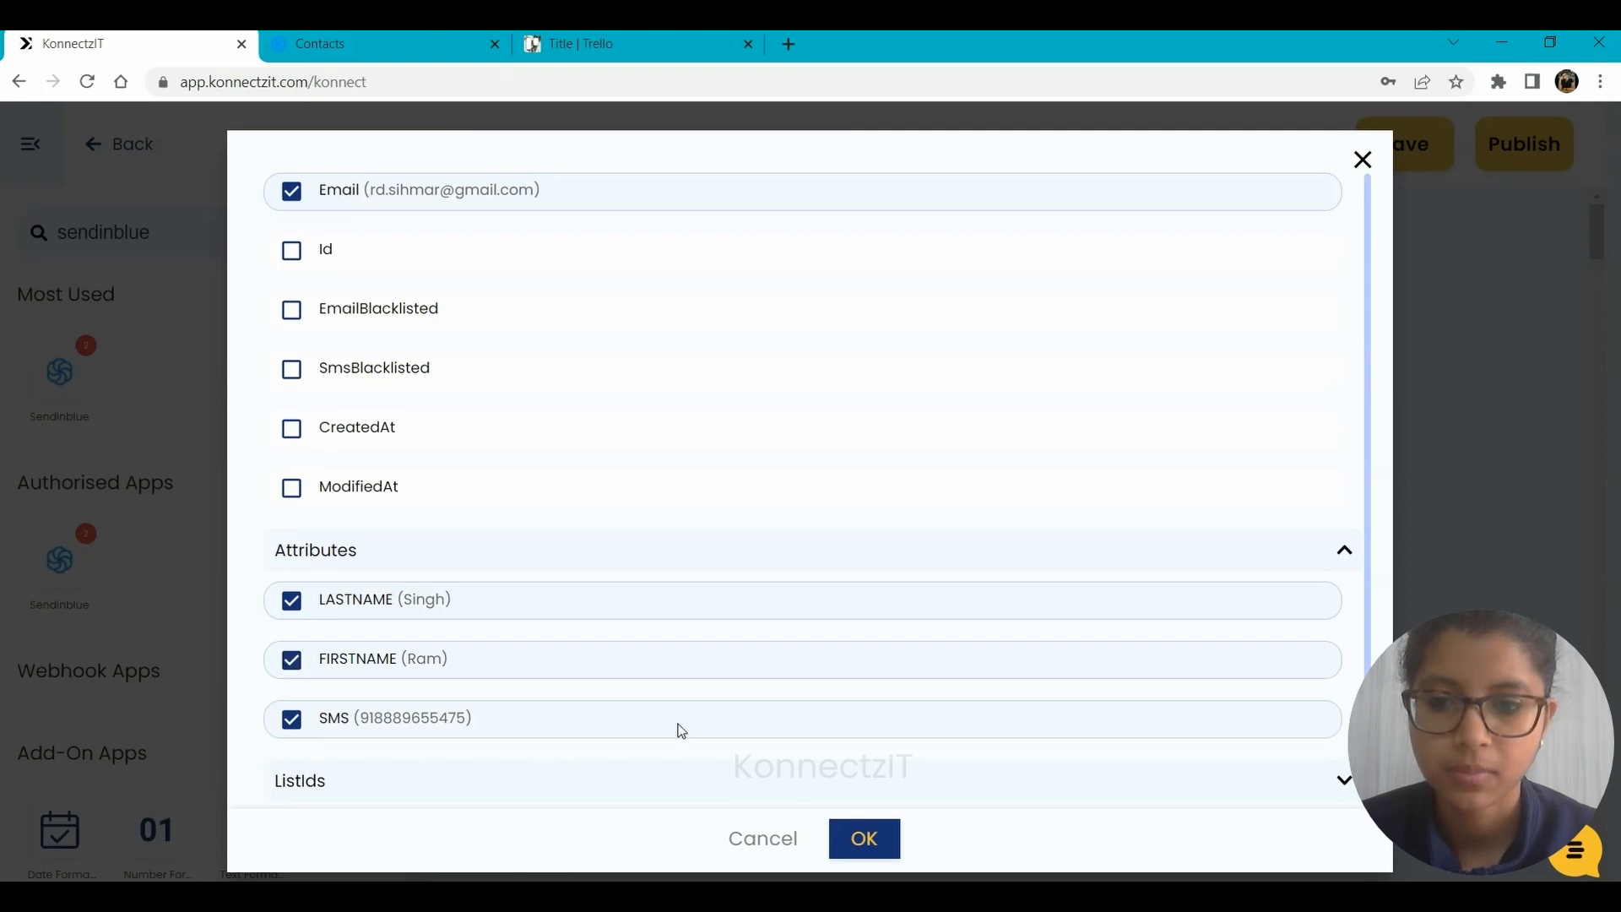
{"action": "left_click", "coordinate": [858, 841]}
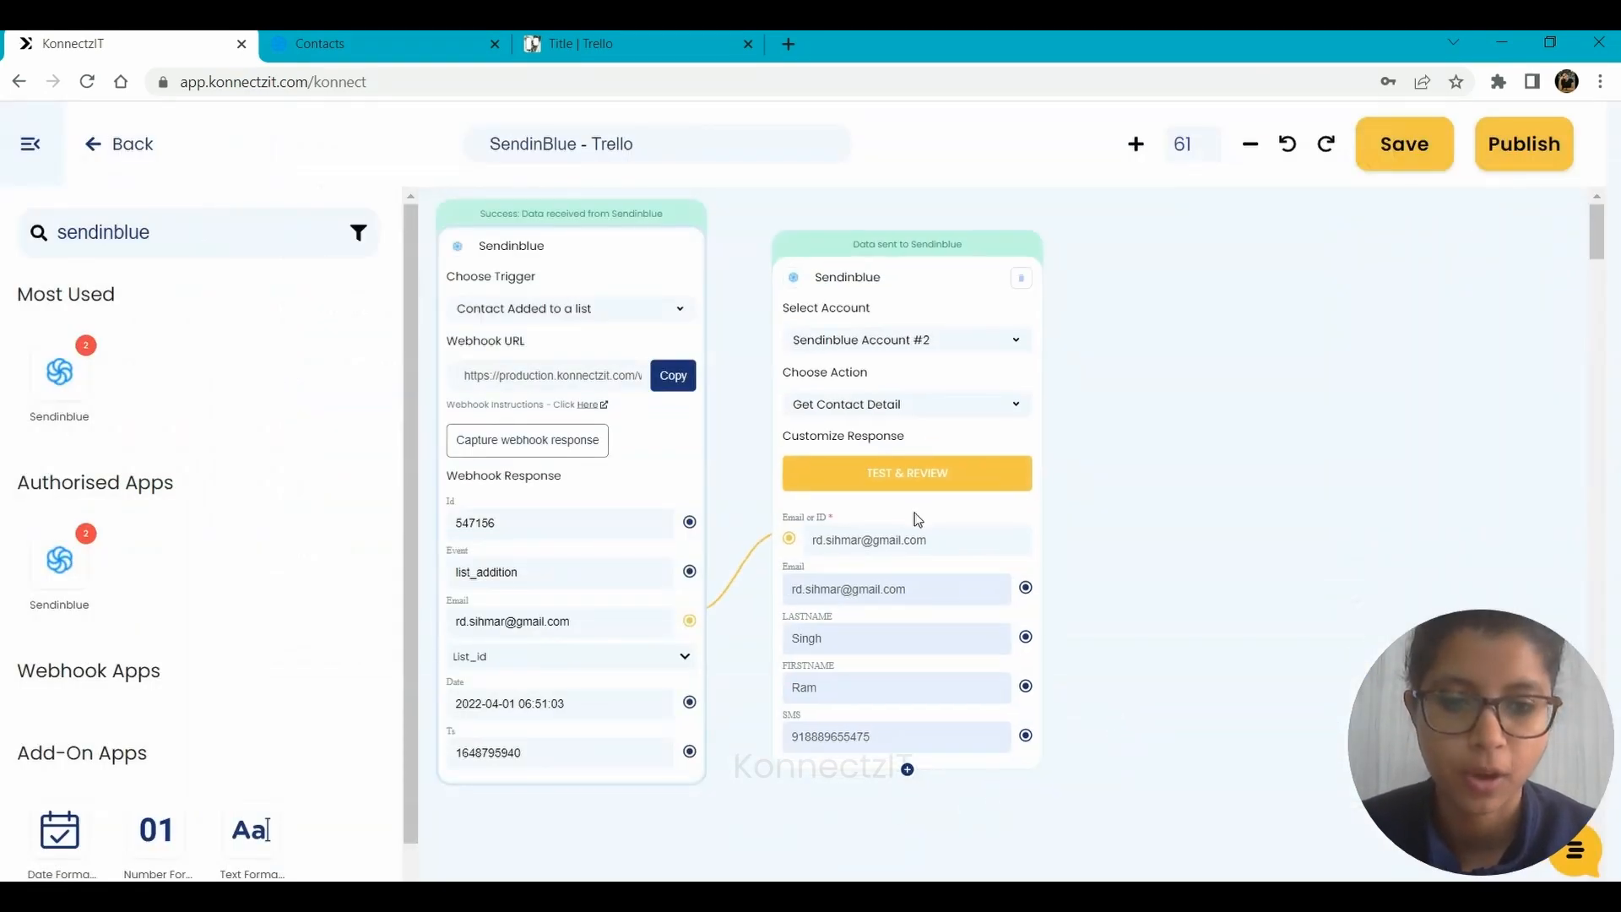
Place a Text Formatter block beside the Get Contact Detail block and set its format option to Merge Text.
{"action": "left_click_drag", "start_coordinate": [1256, 368], "coordinate": [955, 358]}
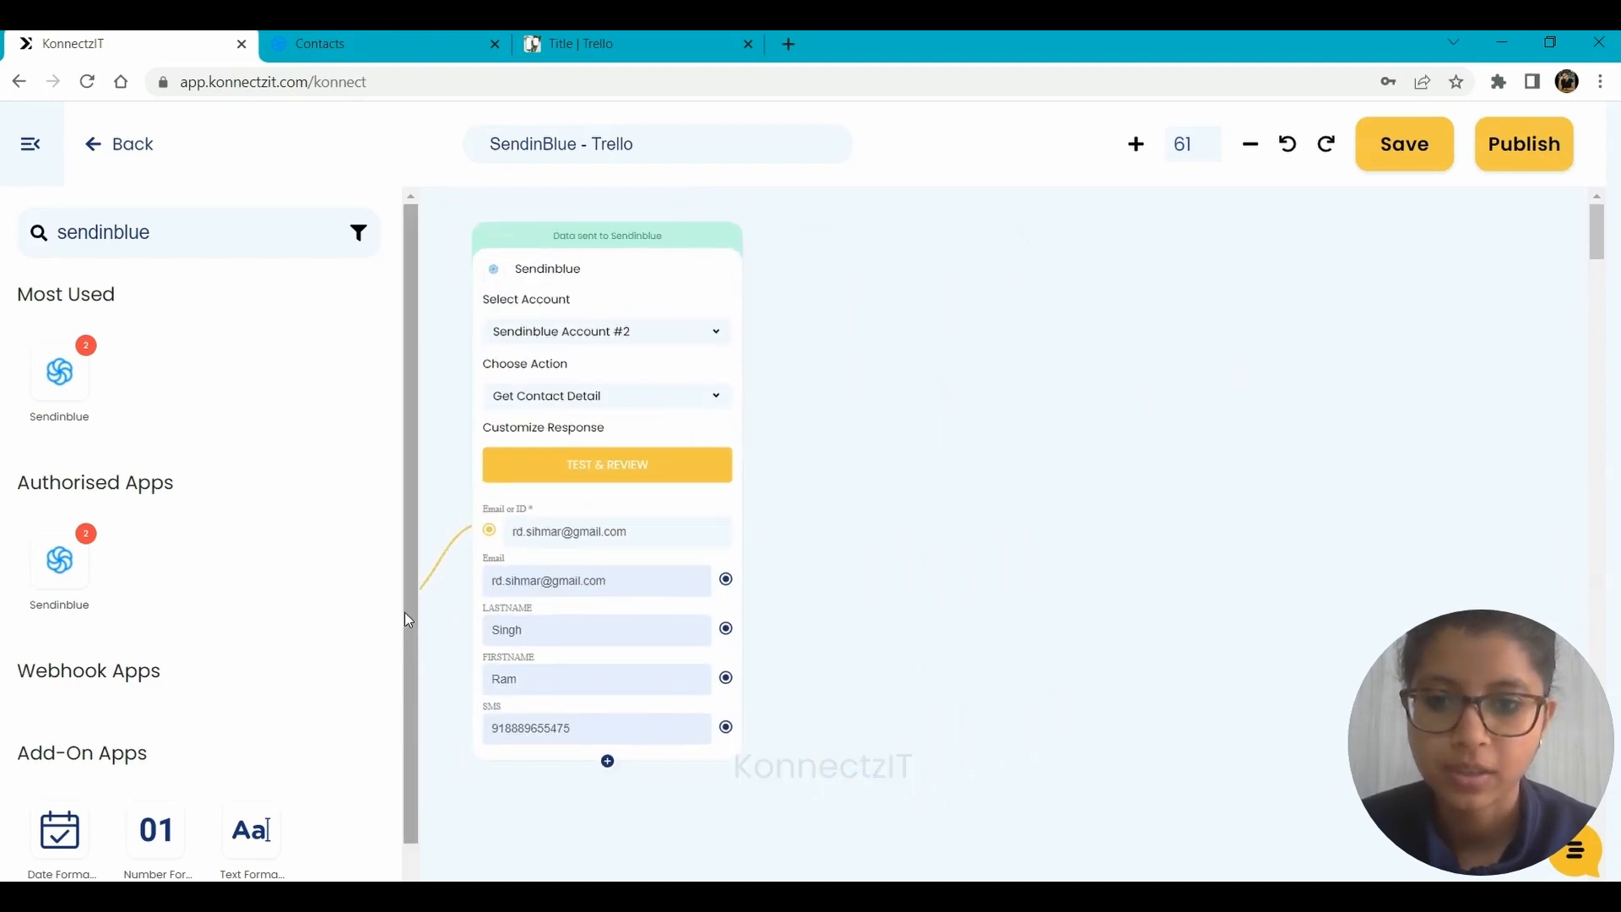
{"action": "left_click_drag", "start_coordinate": [403, 611], "coordinate": [402, 722]}
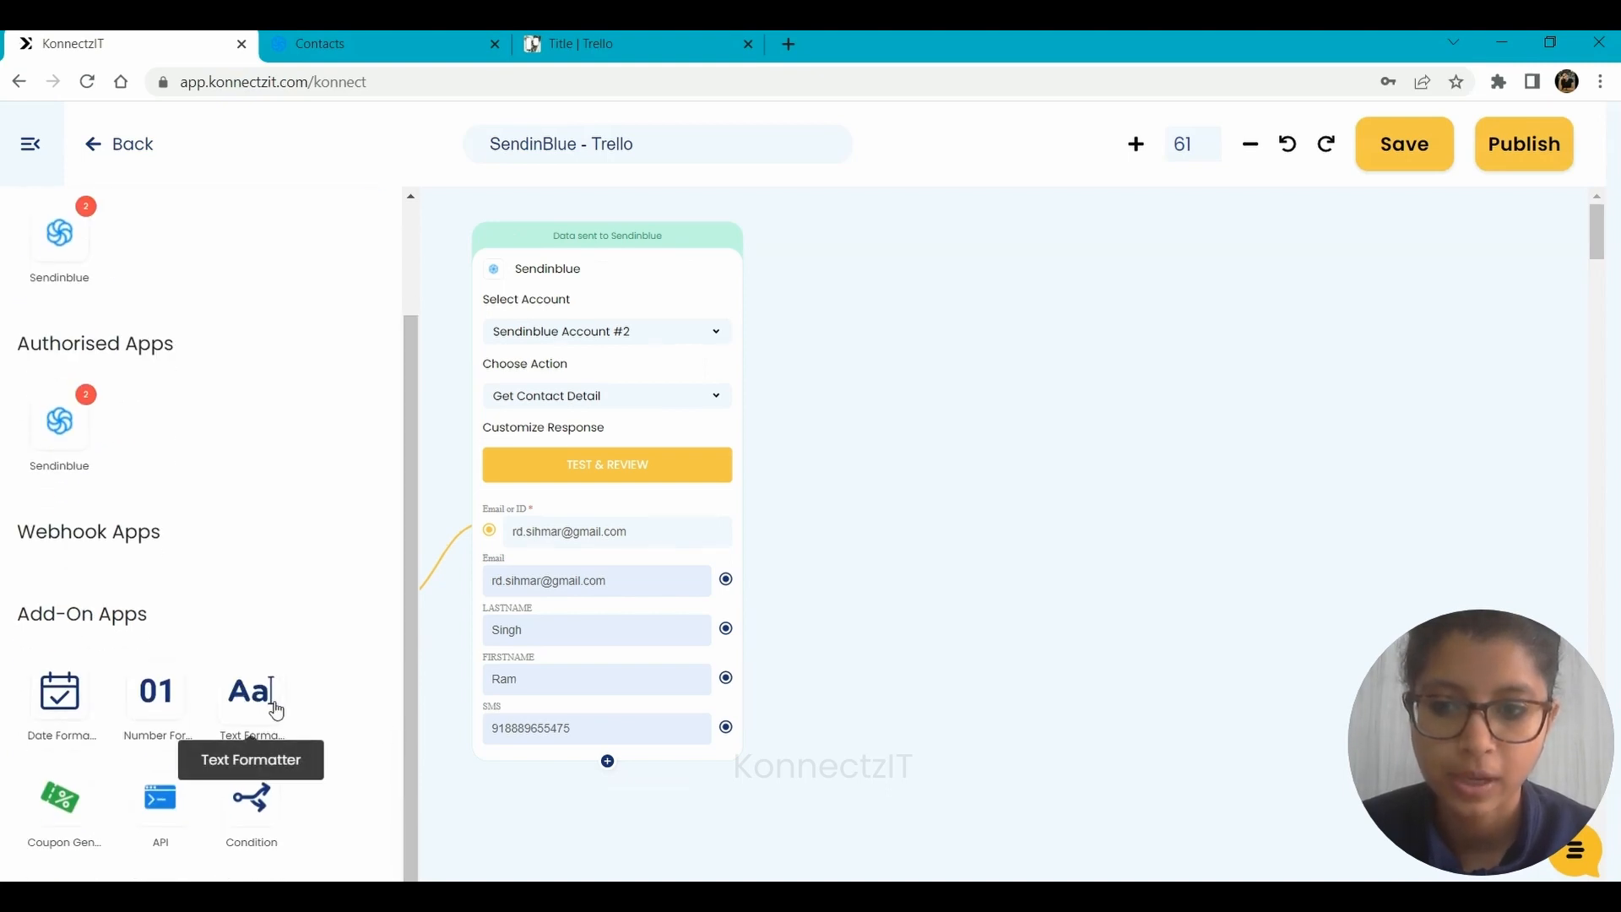
{"action": "left_click_drag", "start_coordinate": [275, 709], "coordinate": [806, 327]}
{"action": "left_click", "coordinate": [910, 410]}
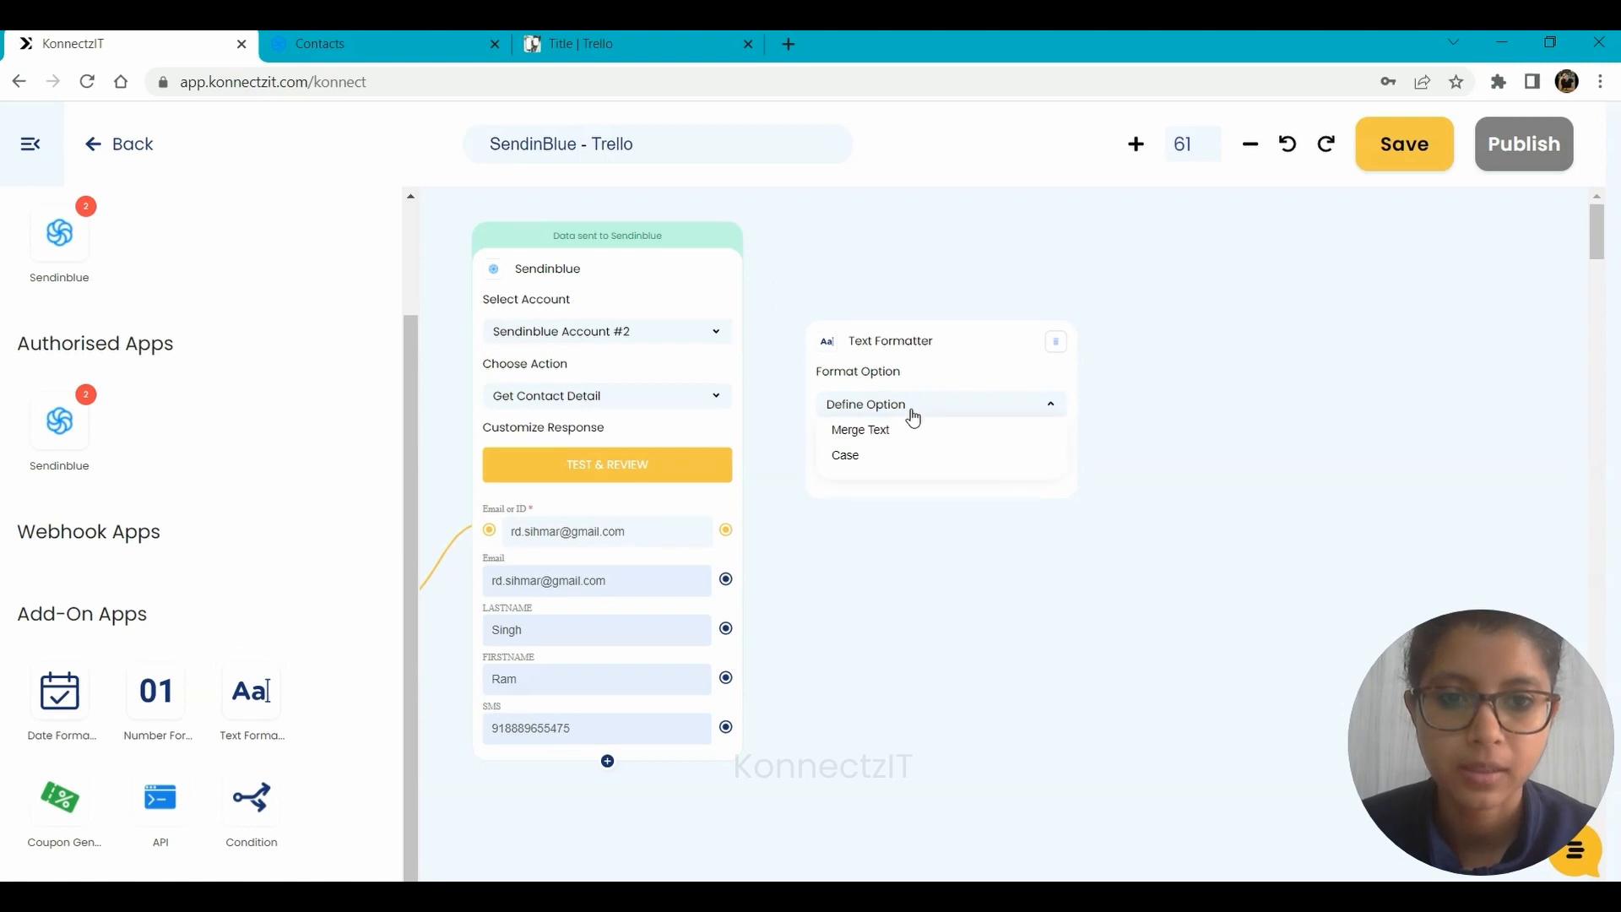
{"action": "left_click", "coordinate": [904, 433]}
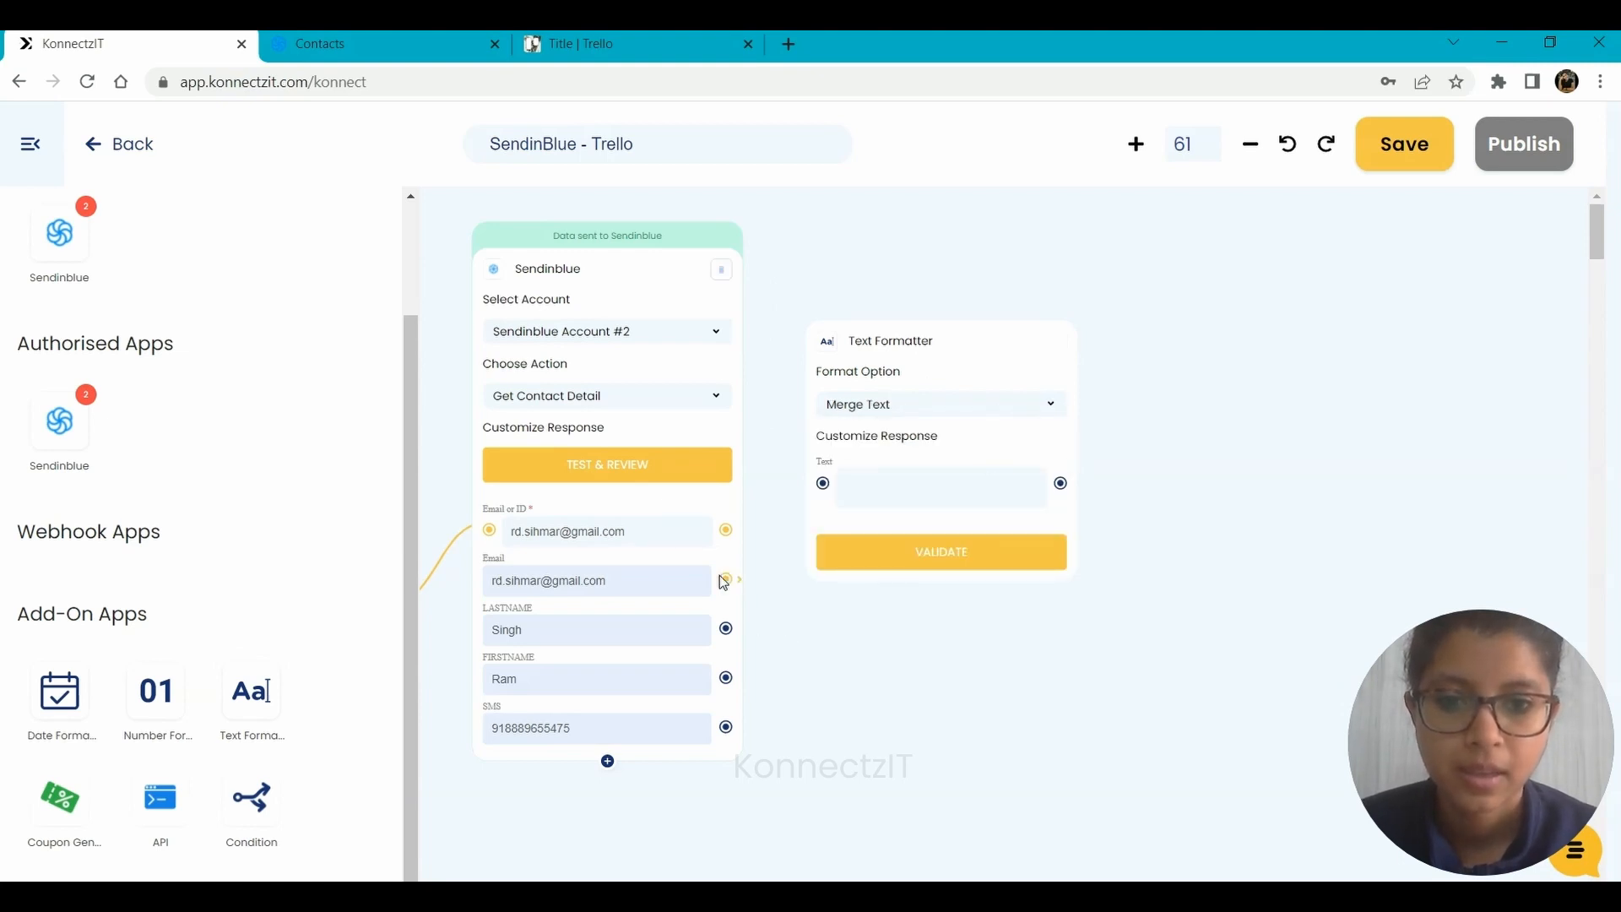
Map the Email, LASTNAME, FIRSTNAME and SMS outputs to the Text Formatter's Text field.
{"action": "left_click_drag", "start_coordinate": [725, 578], "coordinate": [823, 483]}
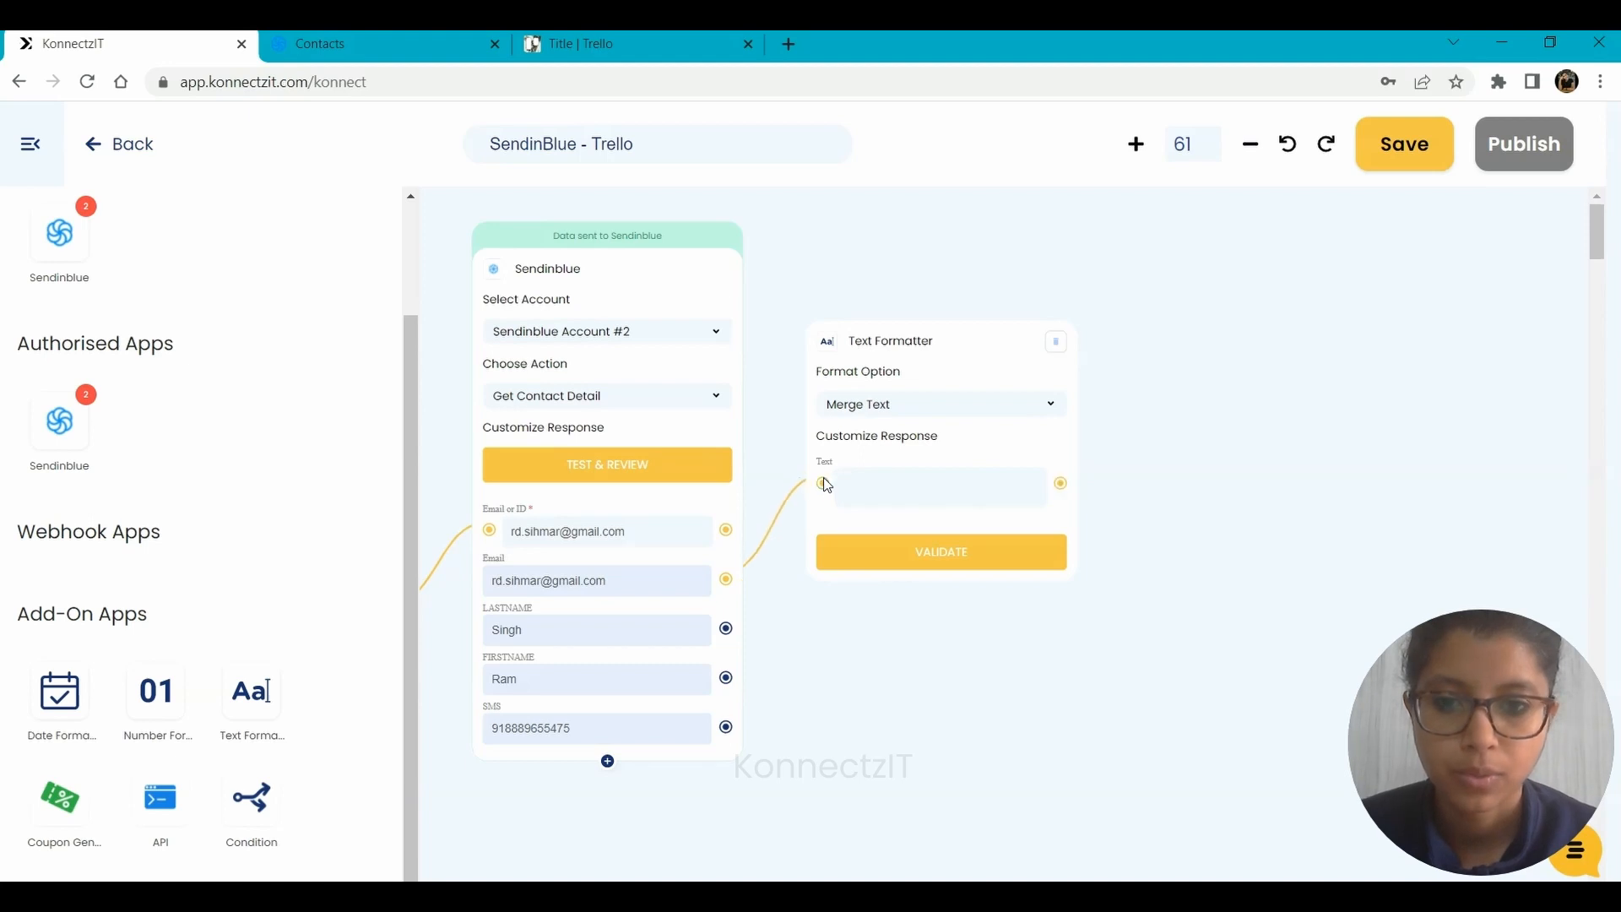
{"action": "left_click_drag", "start_coordinate": [725, 629], "coordinate": [823, 483]}
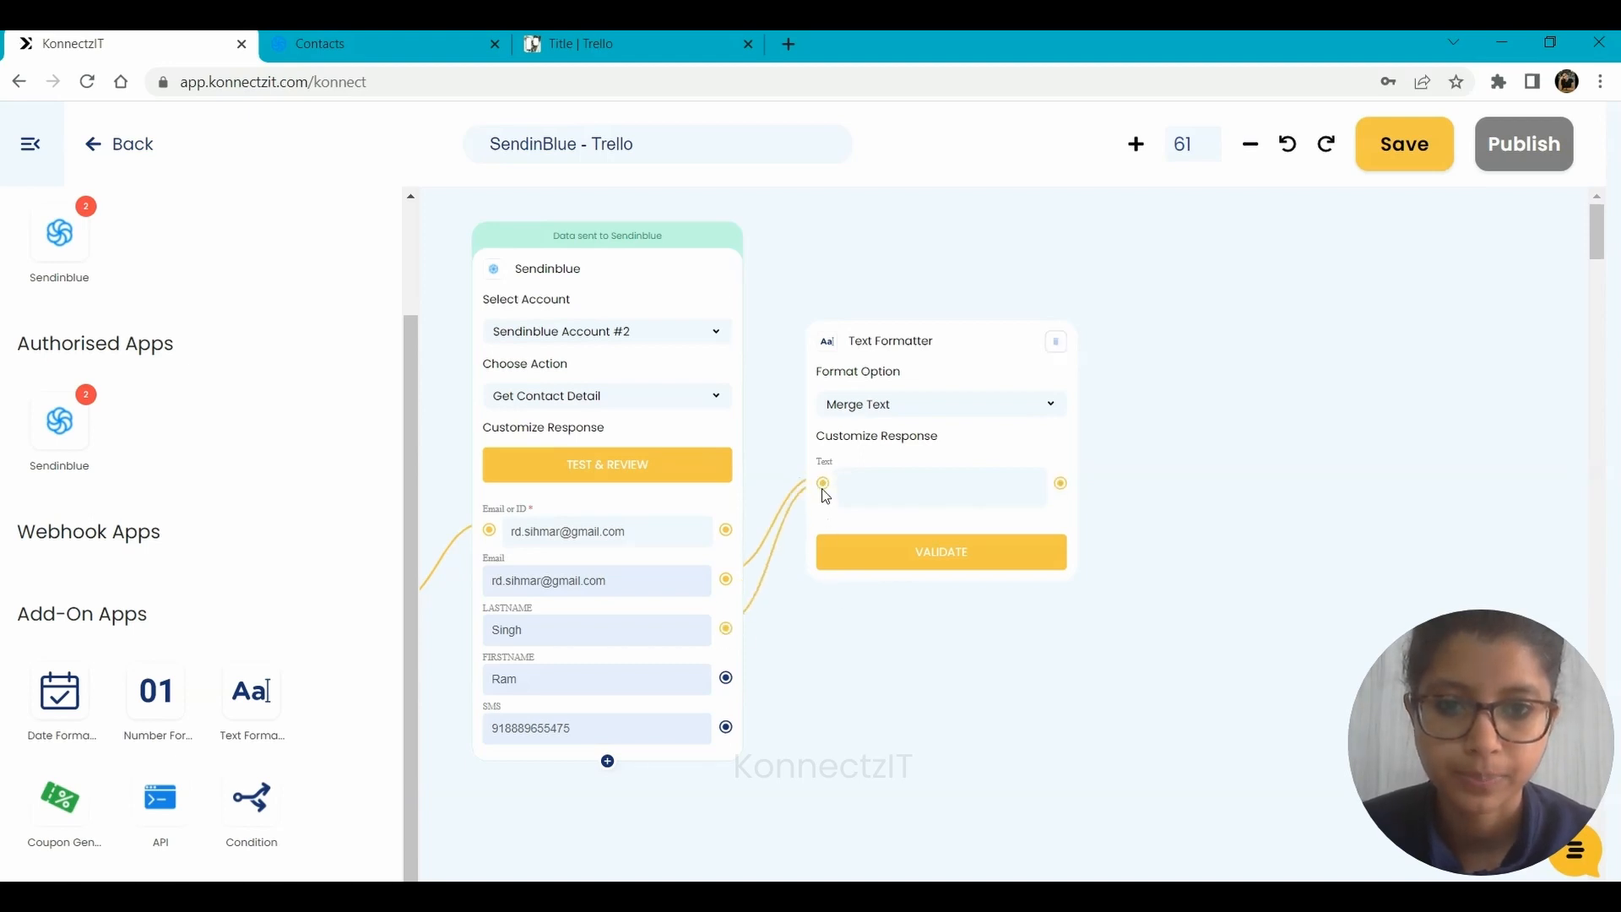
{"action": "left_click_drag", "start_coordinate": [726, 679], "coordinate": [823, 483]}
{"action": "left_click_drag", "start_coordinate": [725, 727], "coordinate": [823, 483]}
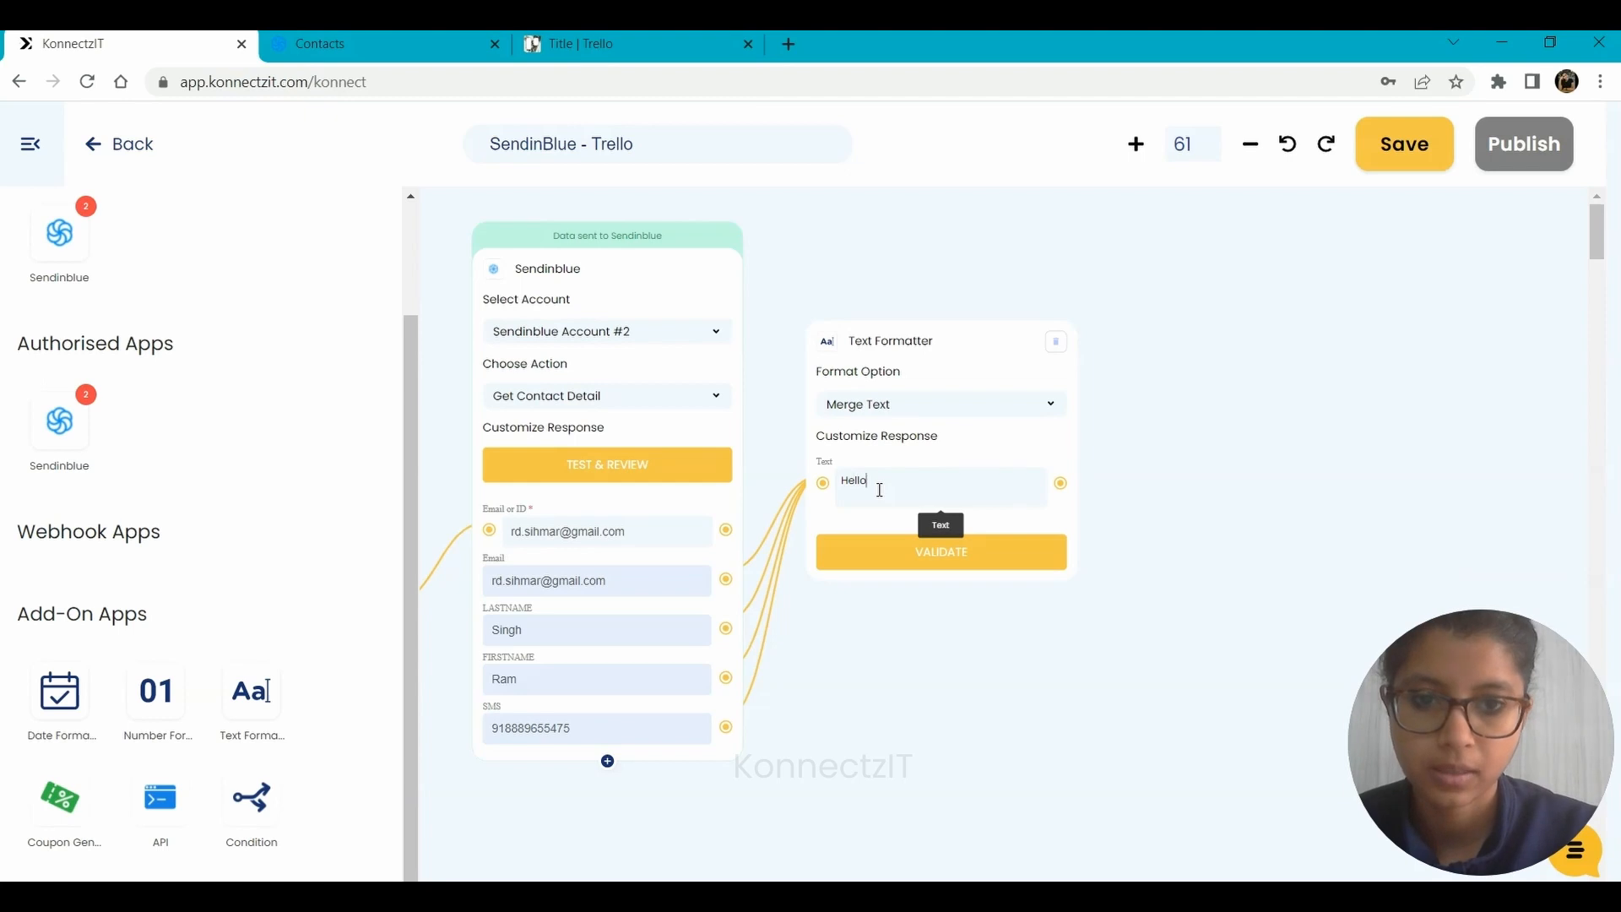
Start the merge text with "Hello," and a separate paragraph "New contact has been added with the following details:".
{"action": "key", "text": "Return"}
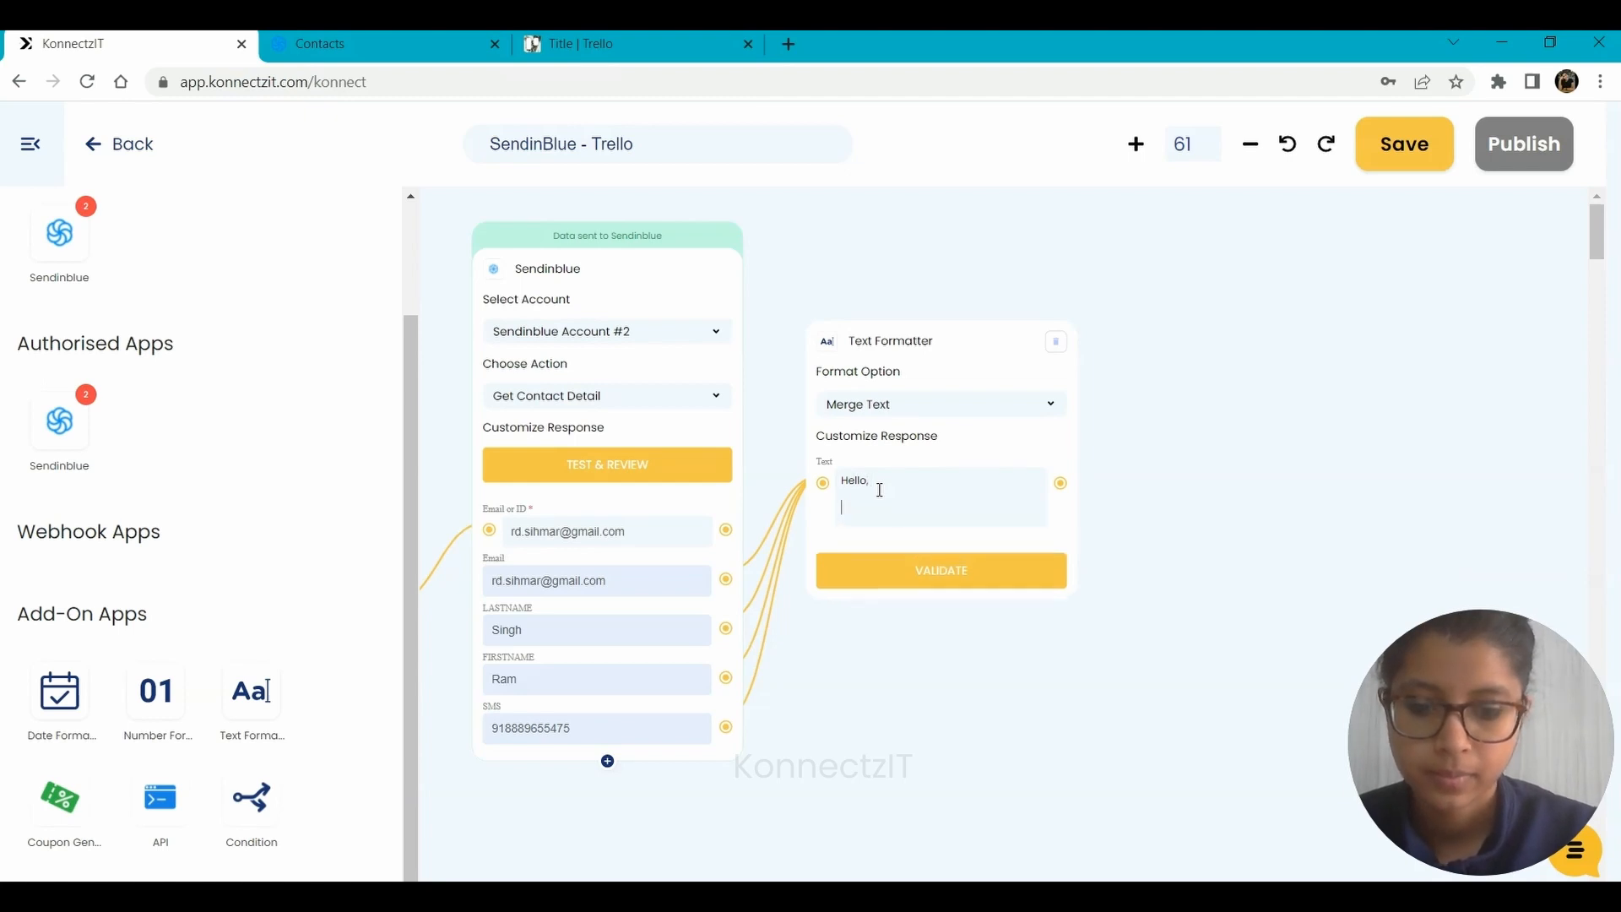
{"action": "type", "text": "New con"}
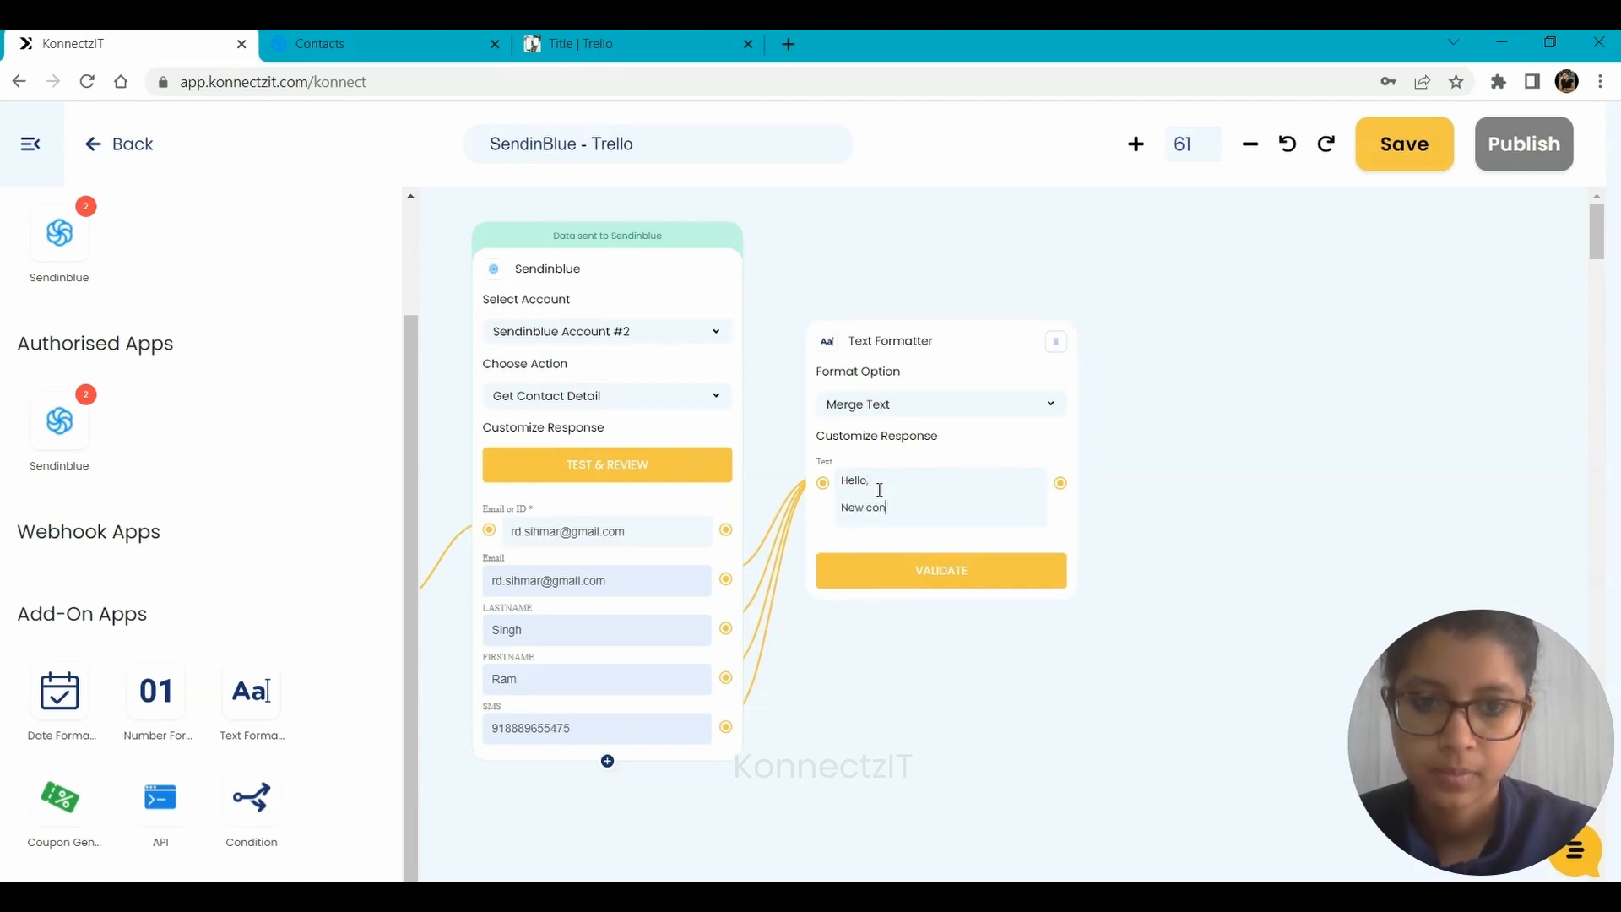
{"action": "type", "text": "tact has been "}
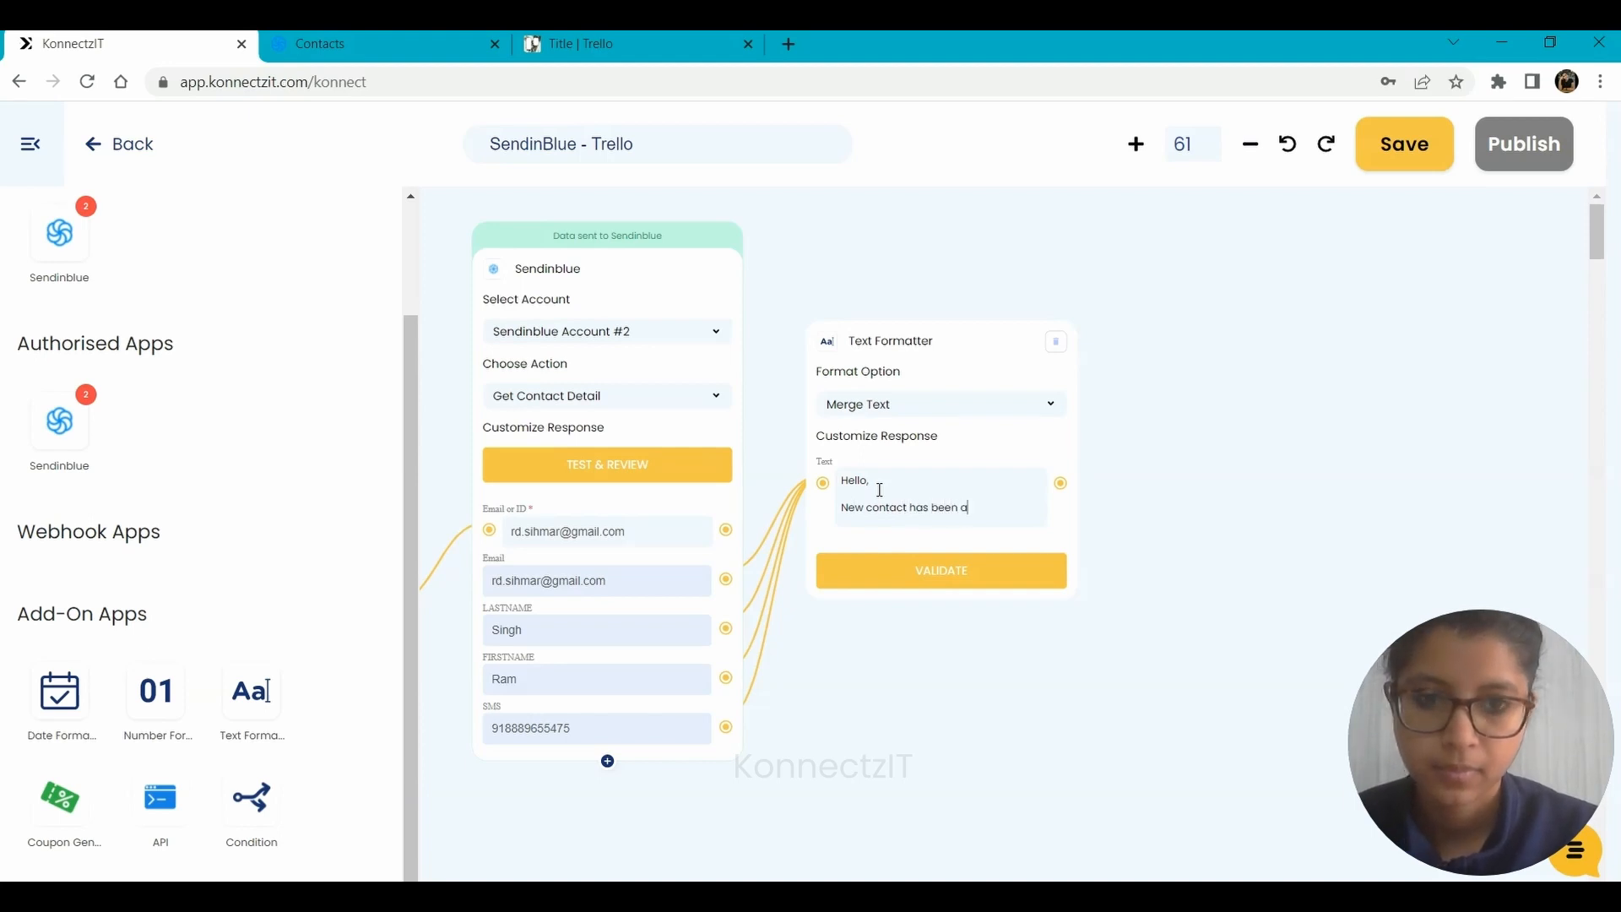
{"action": "type", "text": "added with th"}
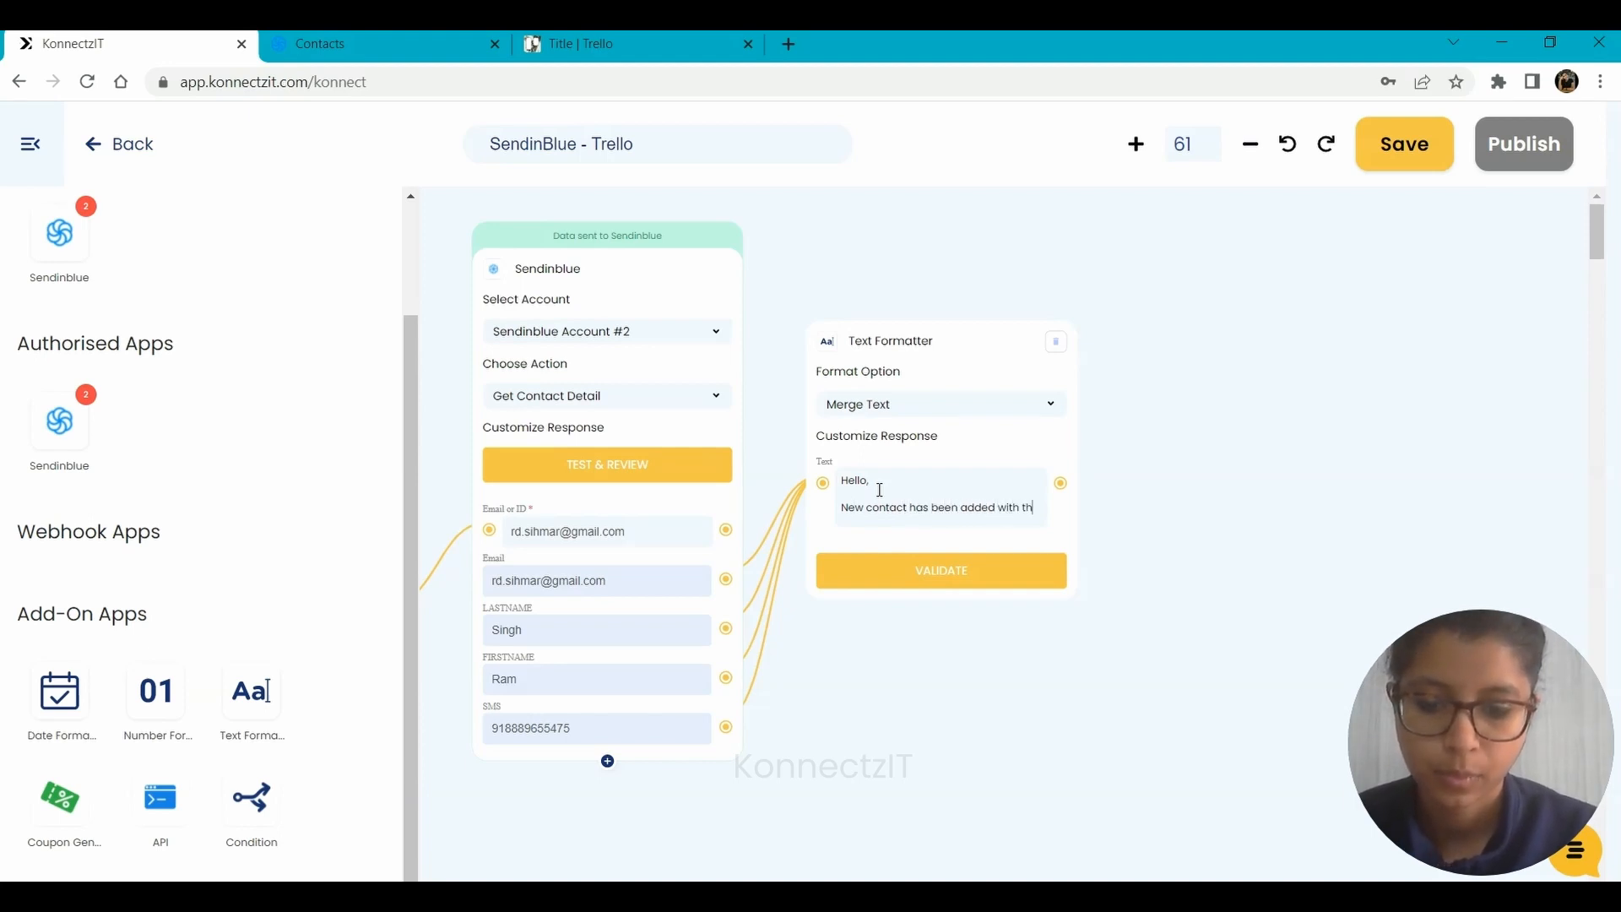
{"action": "type", "text": "e following d"}
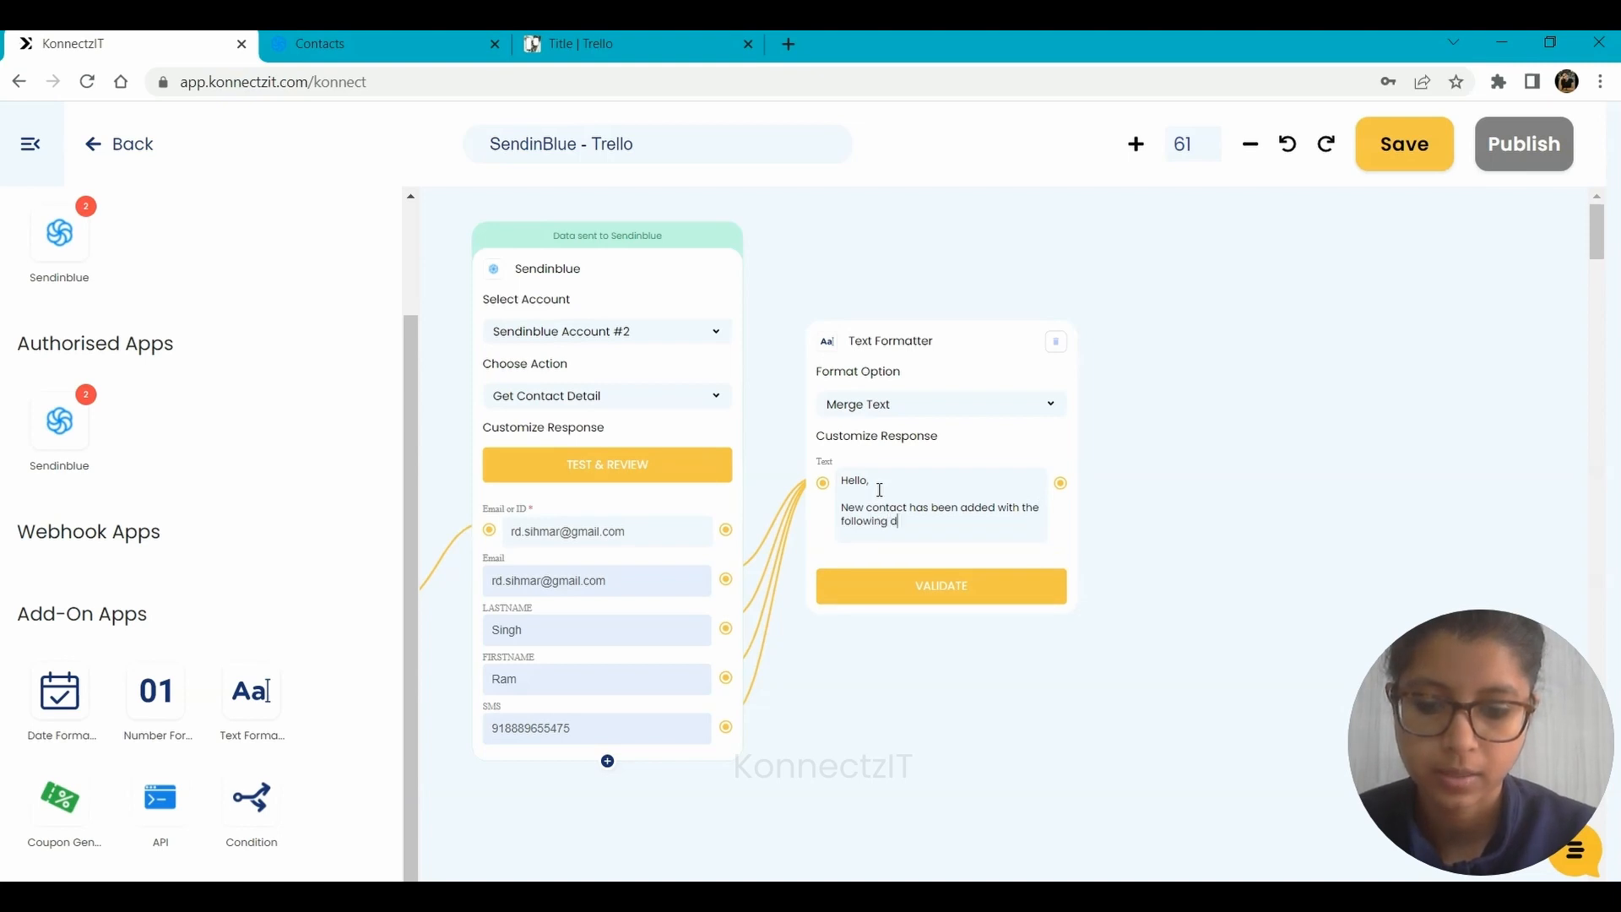
{"action": "type", "text": "etail"}
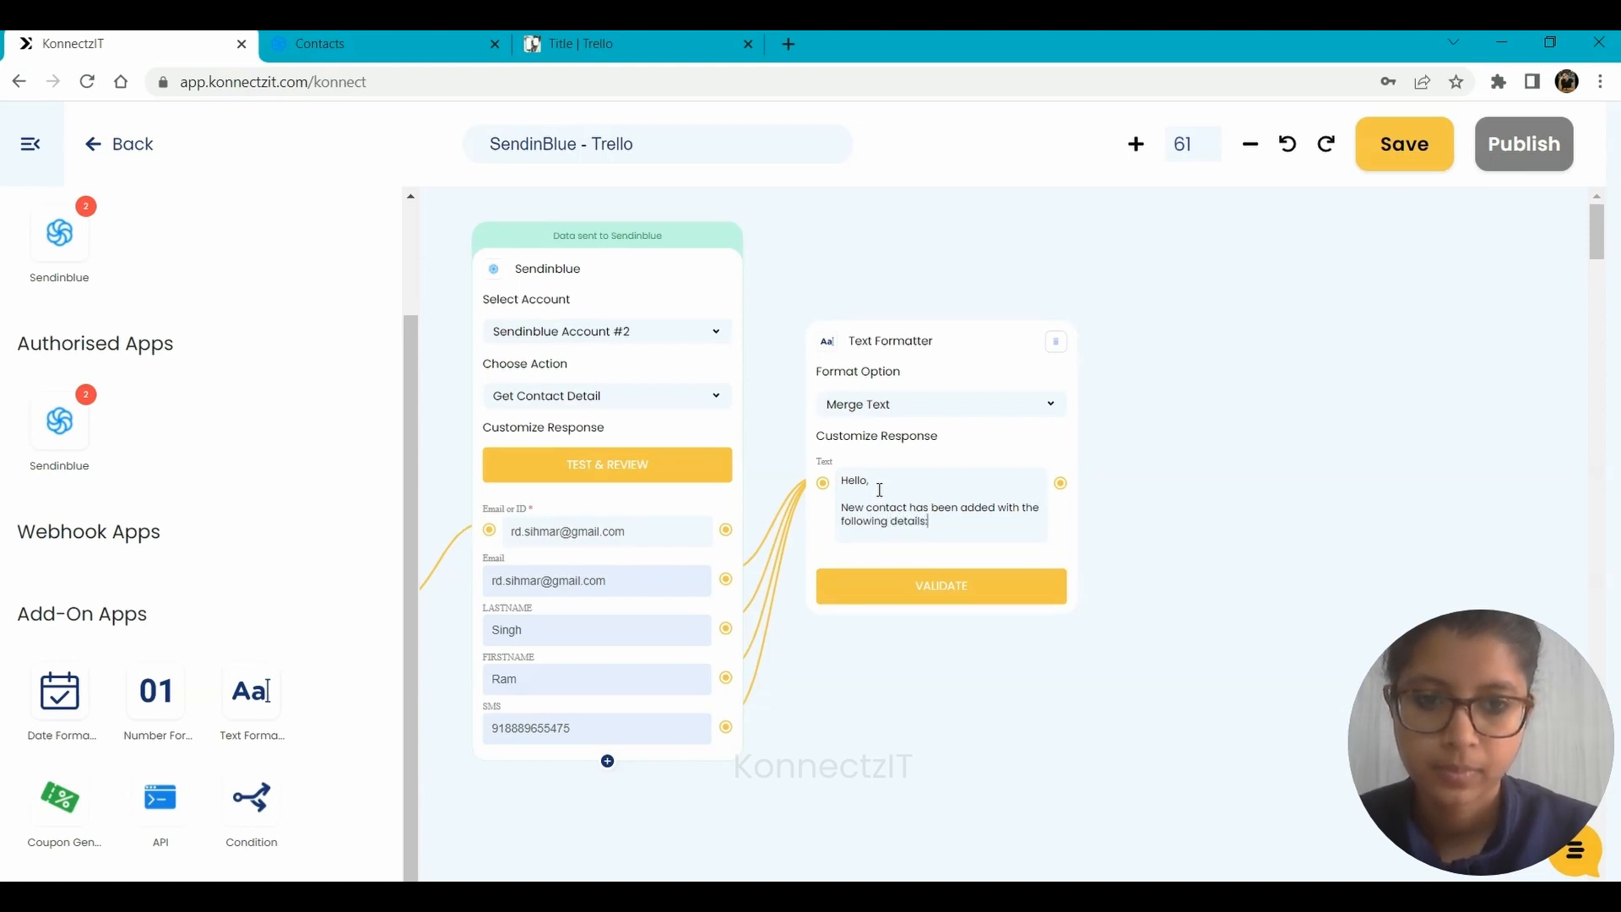
{"action": "type", "text": "s:"}
{"action": "key", "text": "Return"}
{"action": "key", "text": "Return"}
Add a "Name:" line to the merge text with the FIRSTNAME and LASTNAME variables.
{"action": "type", "text": "Name: "}
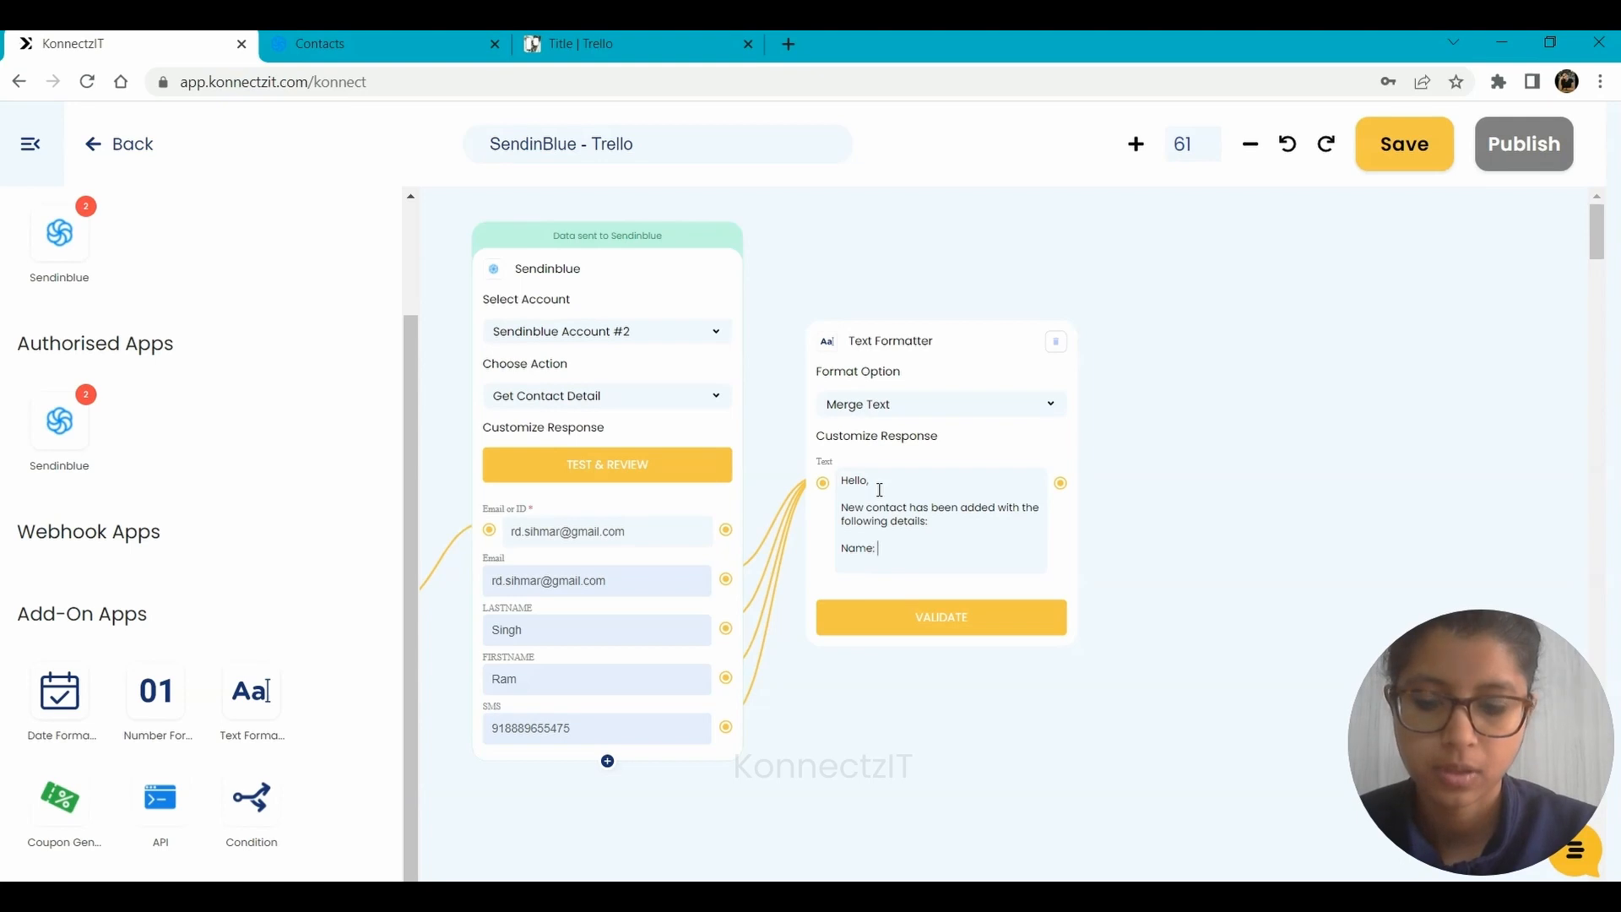
{"action": "type", "text": "@"}
{"action": "key", "text": "Down"}
{"action": "key", "text": "Down"}
{"action": "key", "text": "Return"}
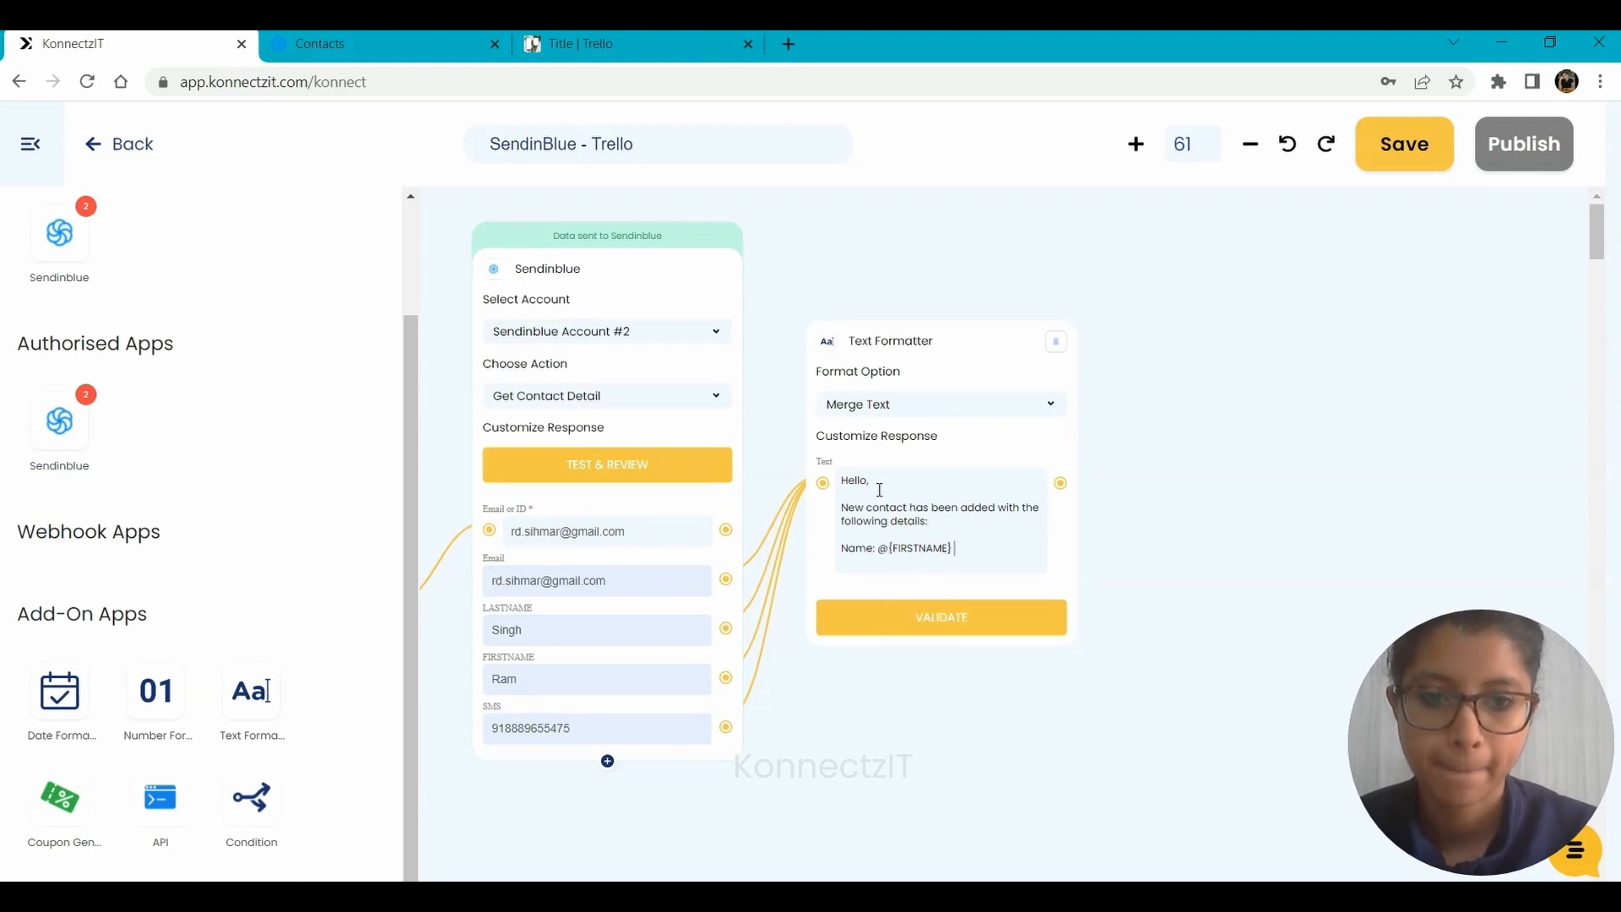
{"action": "type", "text": "@"}
{"action": "key", "text": "Down"}
{"action": "key", "text": "Return"}
{"action": "key", "text": "Return"}
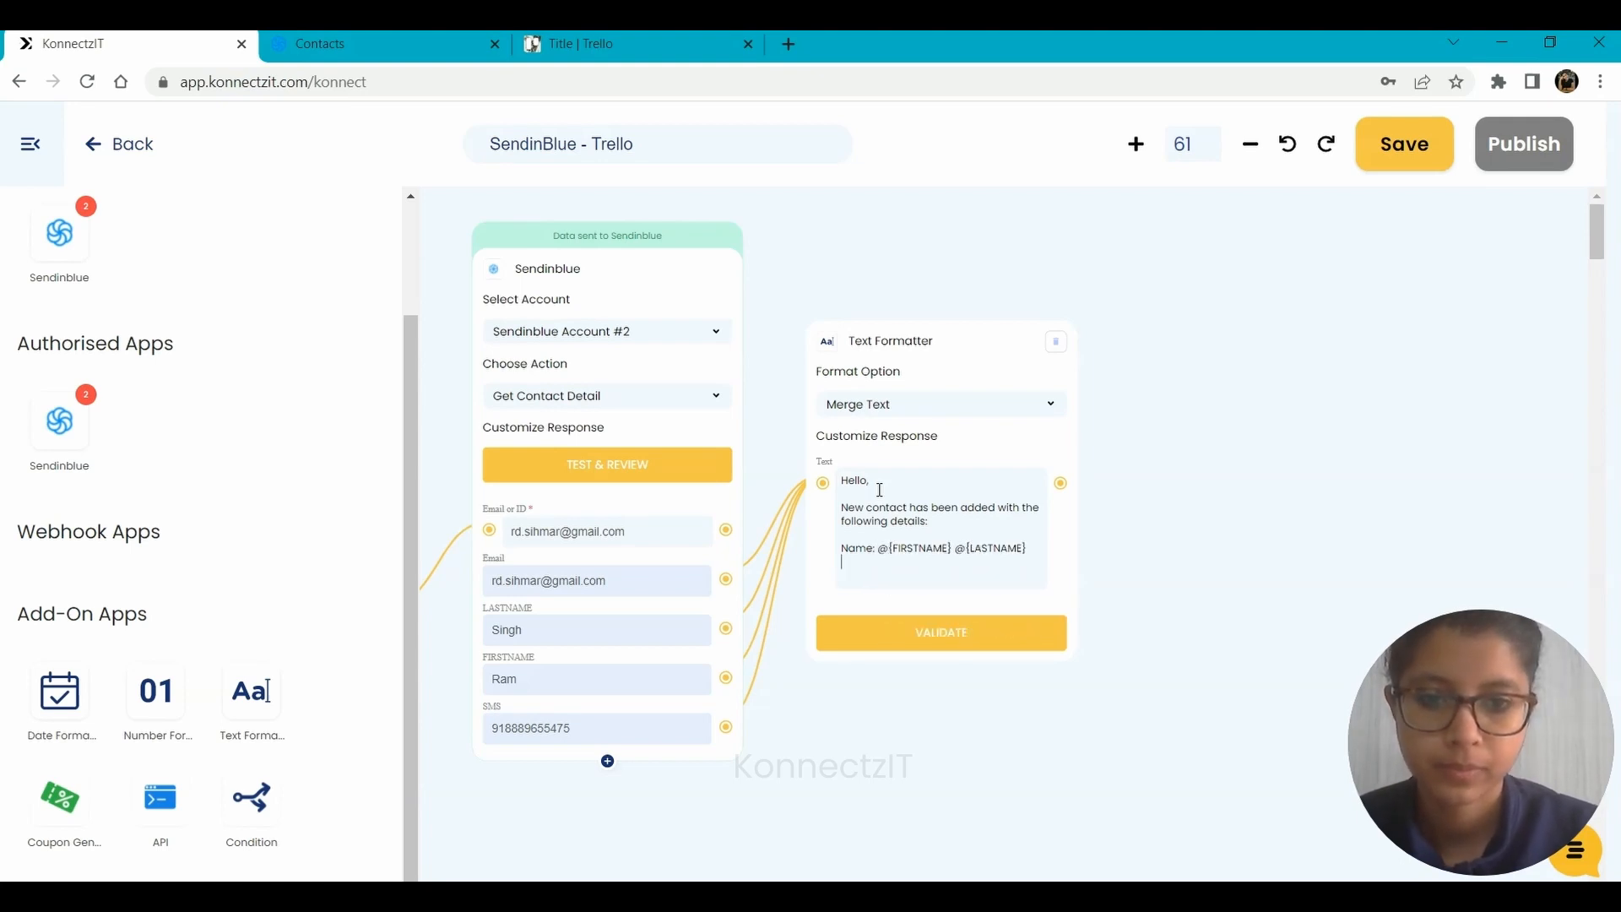
Add an "Email:" line to the merge text with the Email variable.
{"action": "type", "text": "Email"}
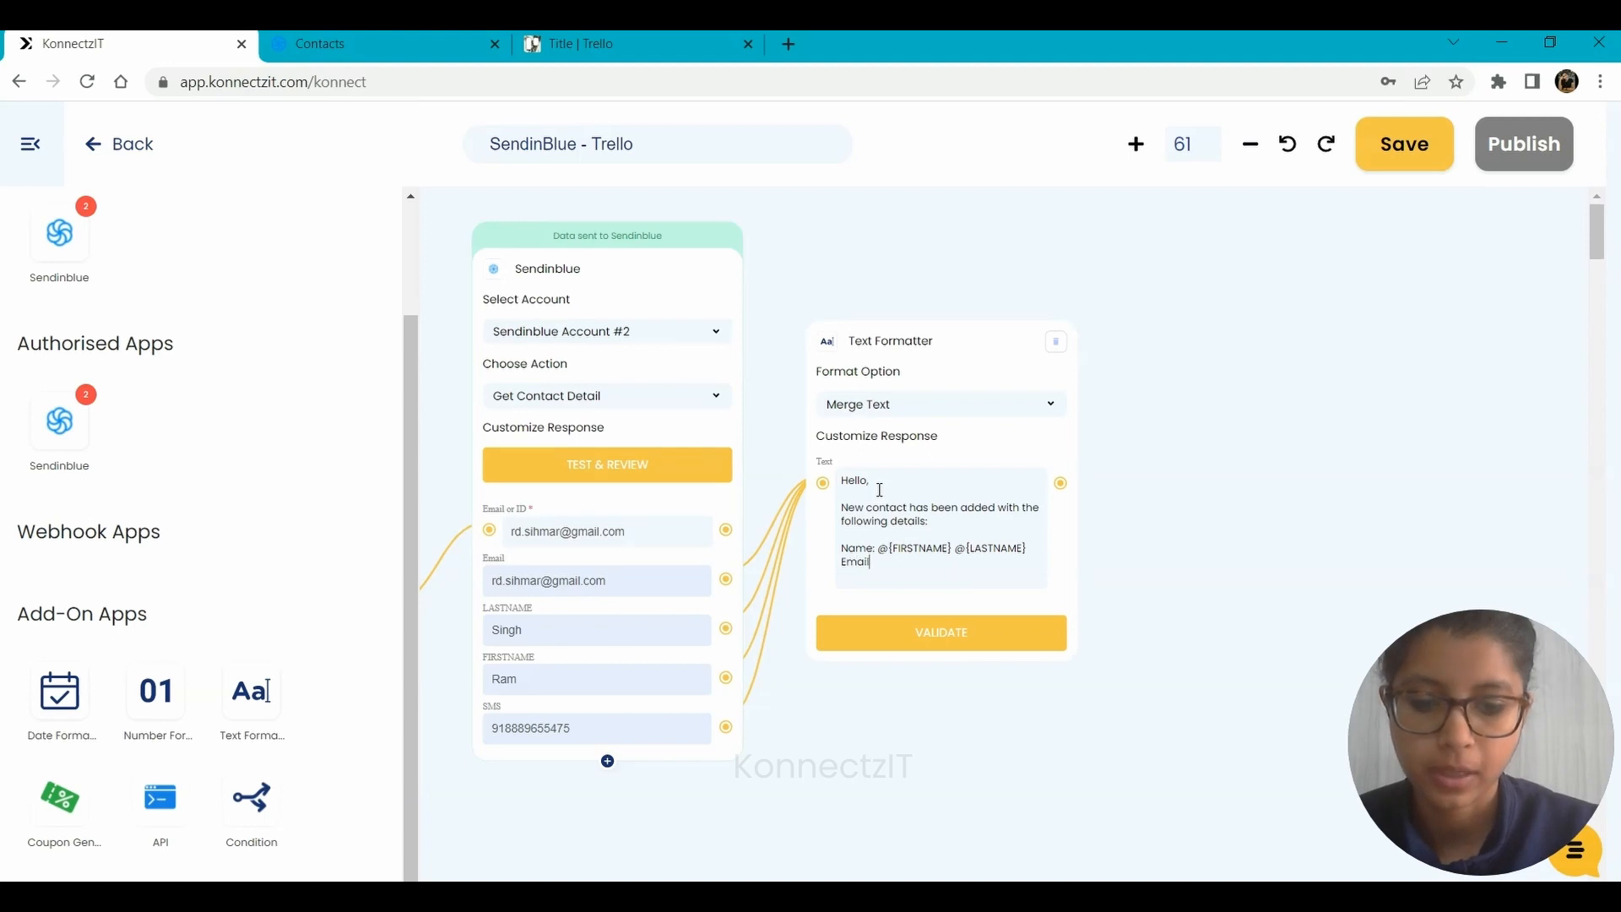
{"action": "type", "text": ": @"}
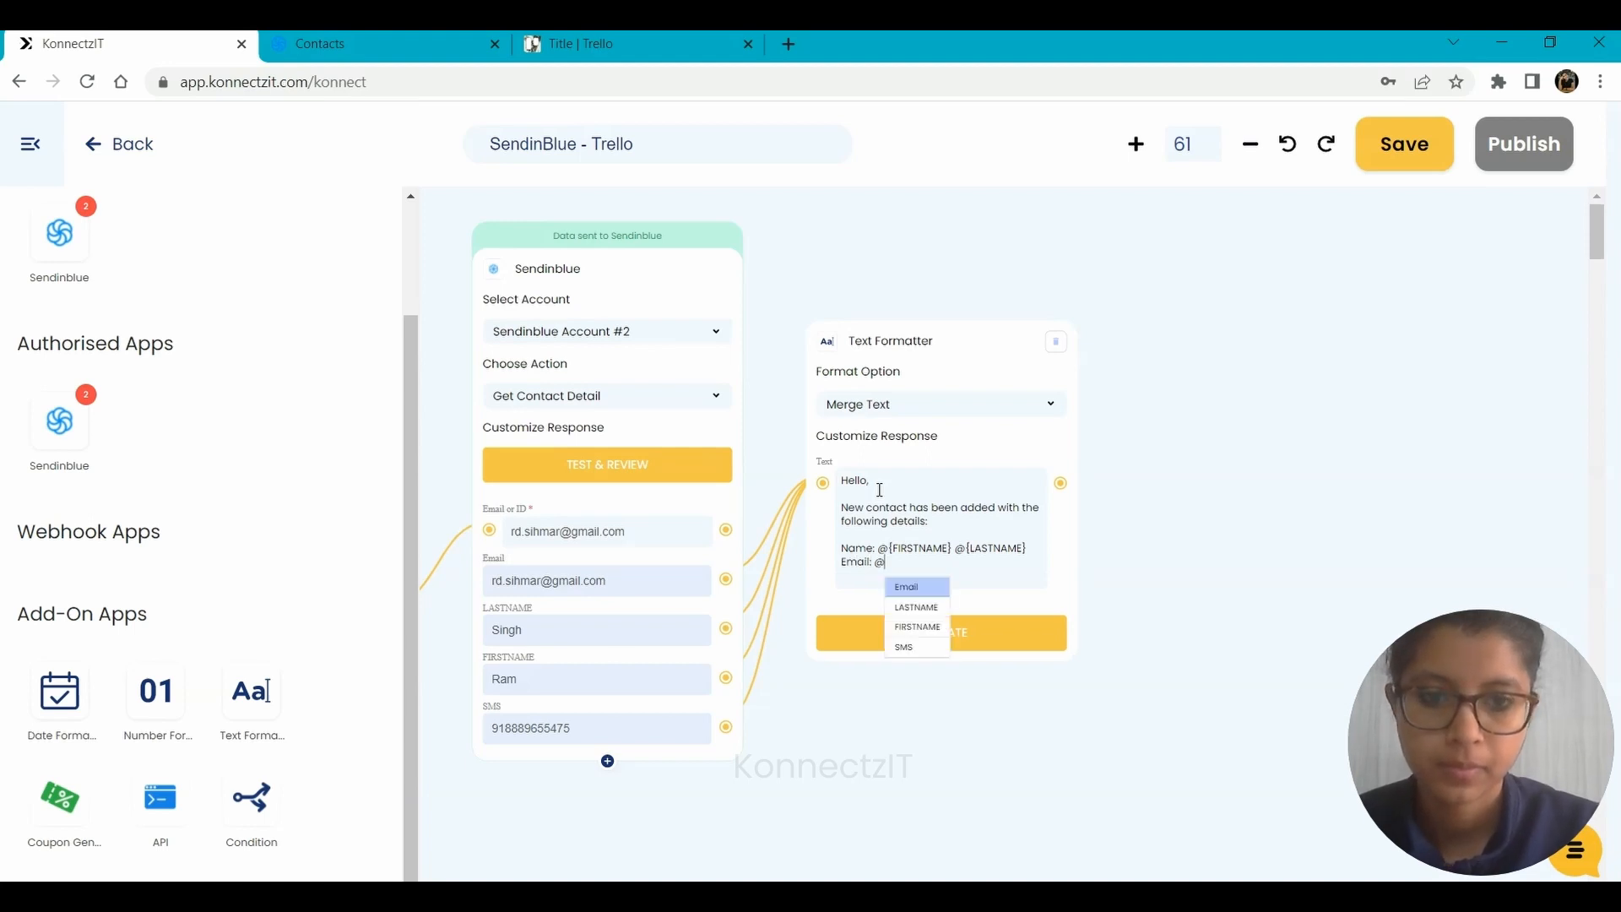
{"action": "key", "text": "Down"}
{"action": "key", "text": "Up"}
{"action": "key", "text": "Return"}
{"action": "key", "text": "Return"}
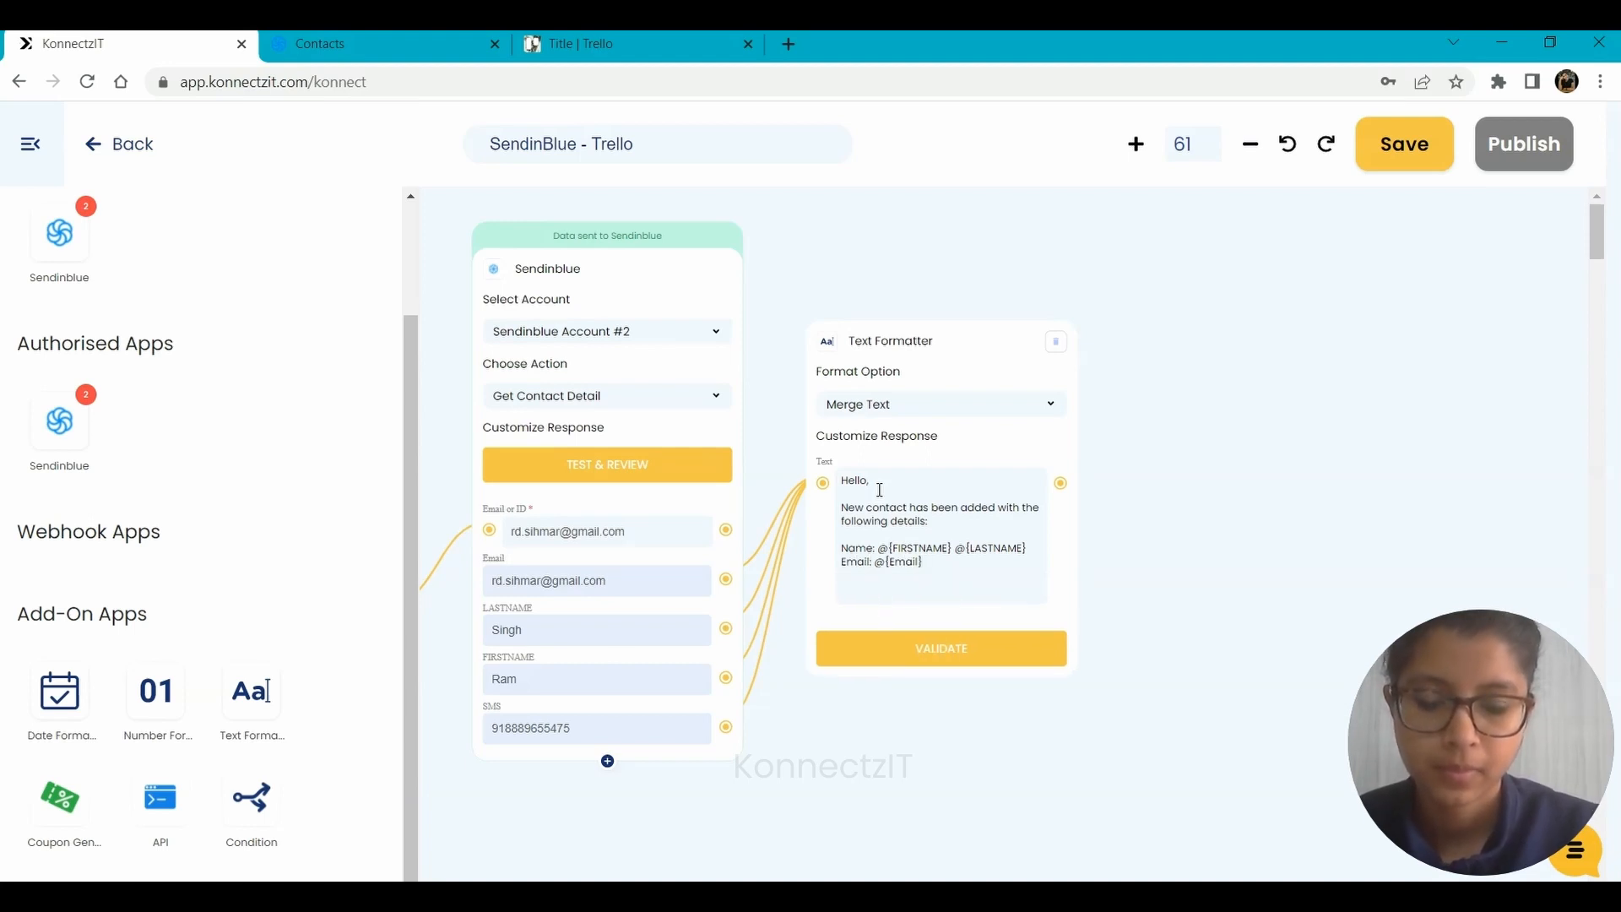
Add a "Phone:" line with the SMS variable and validate the Text Formatter block.
{"action": "type", "text": "Phone"}
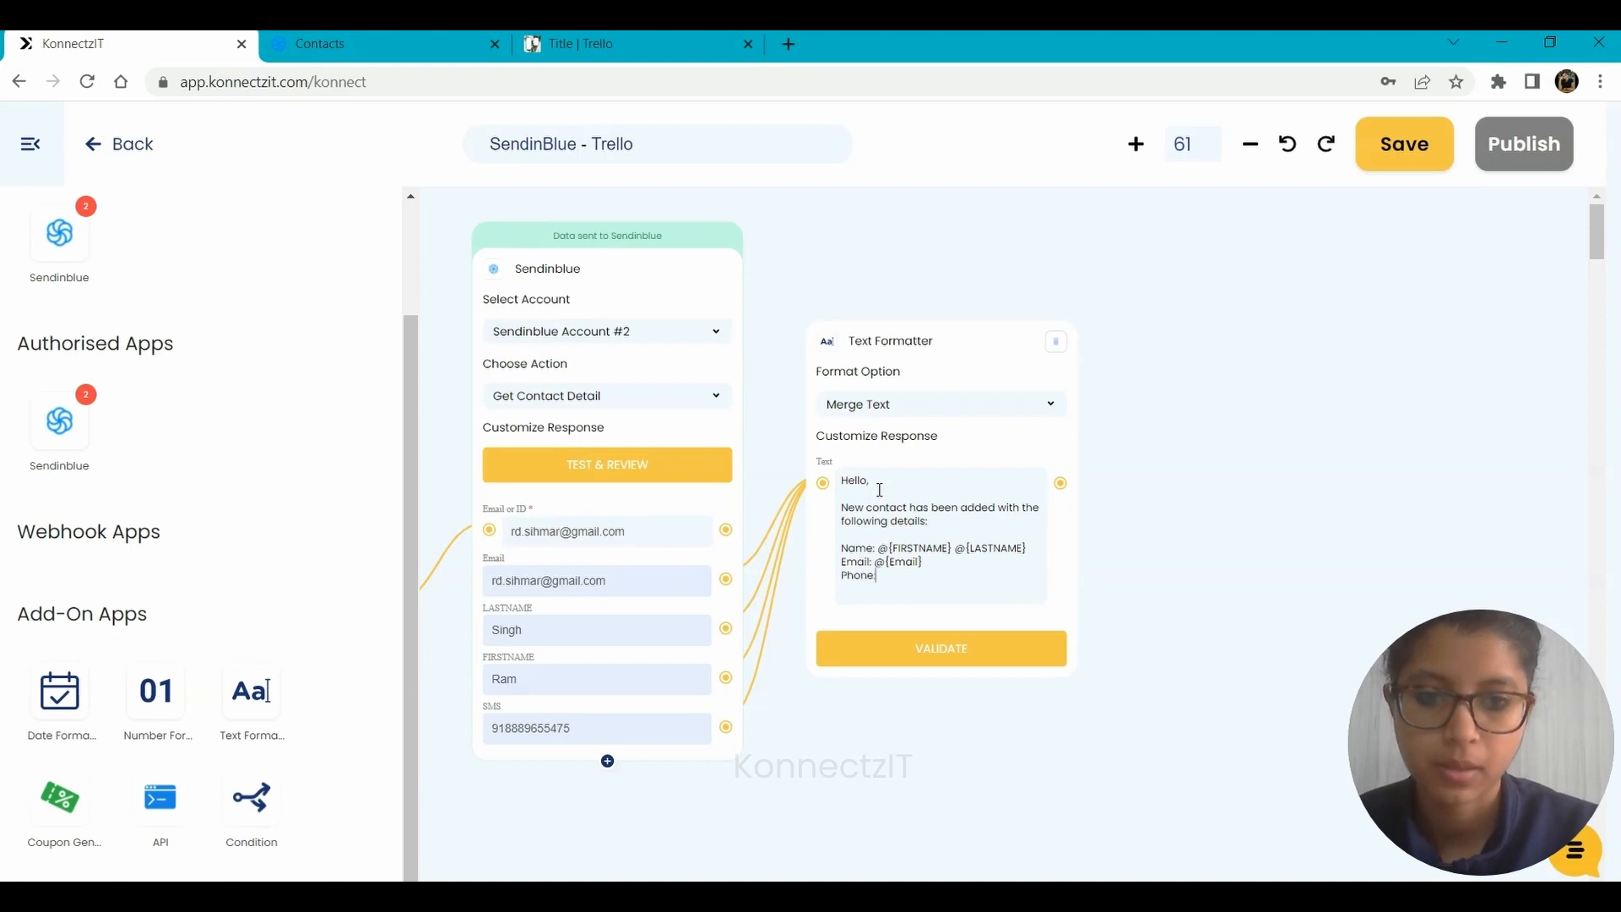
{"action": "type", "text": ": @"}
{"action": "key", "text": "Down"}
{"action": "key", "text": "Down"}
{"action": "key", "text": "Down"}
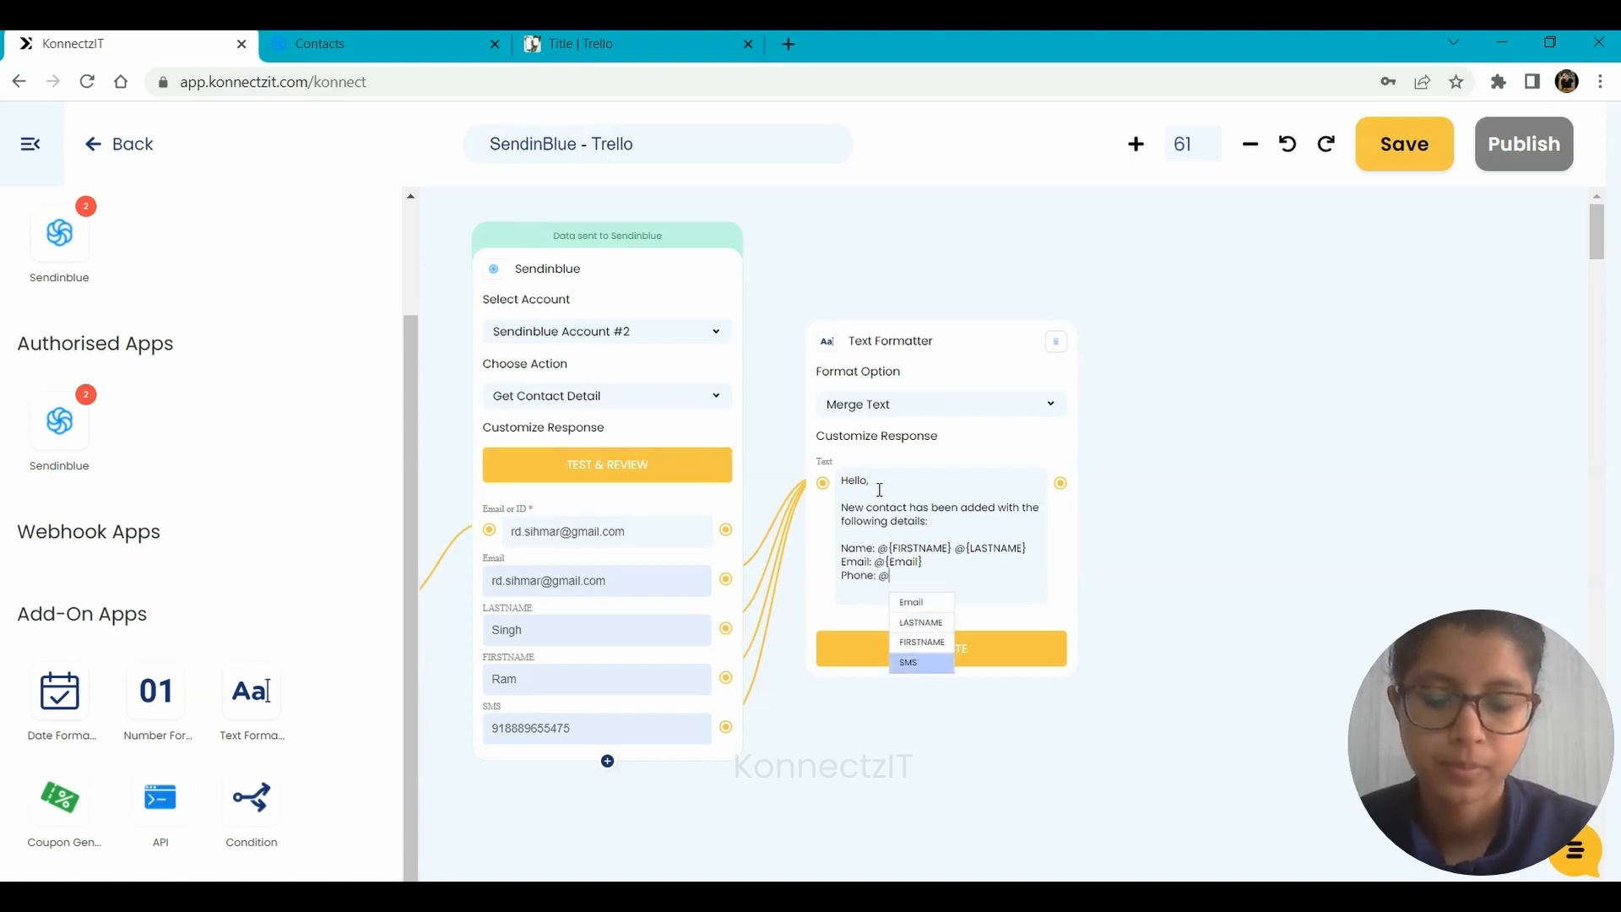
{"action": "key", "text": "Return"}
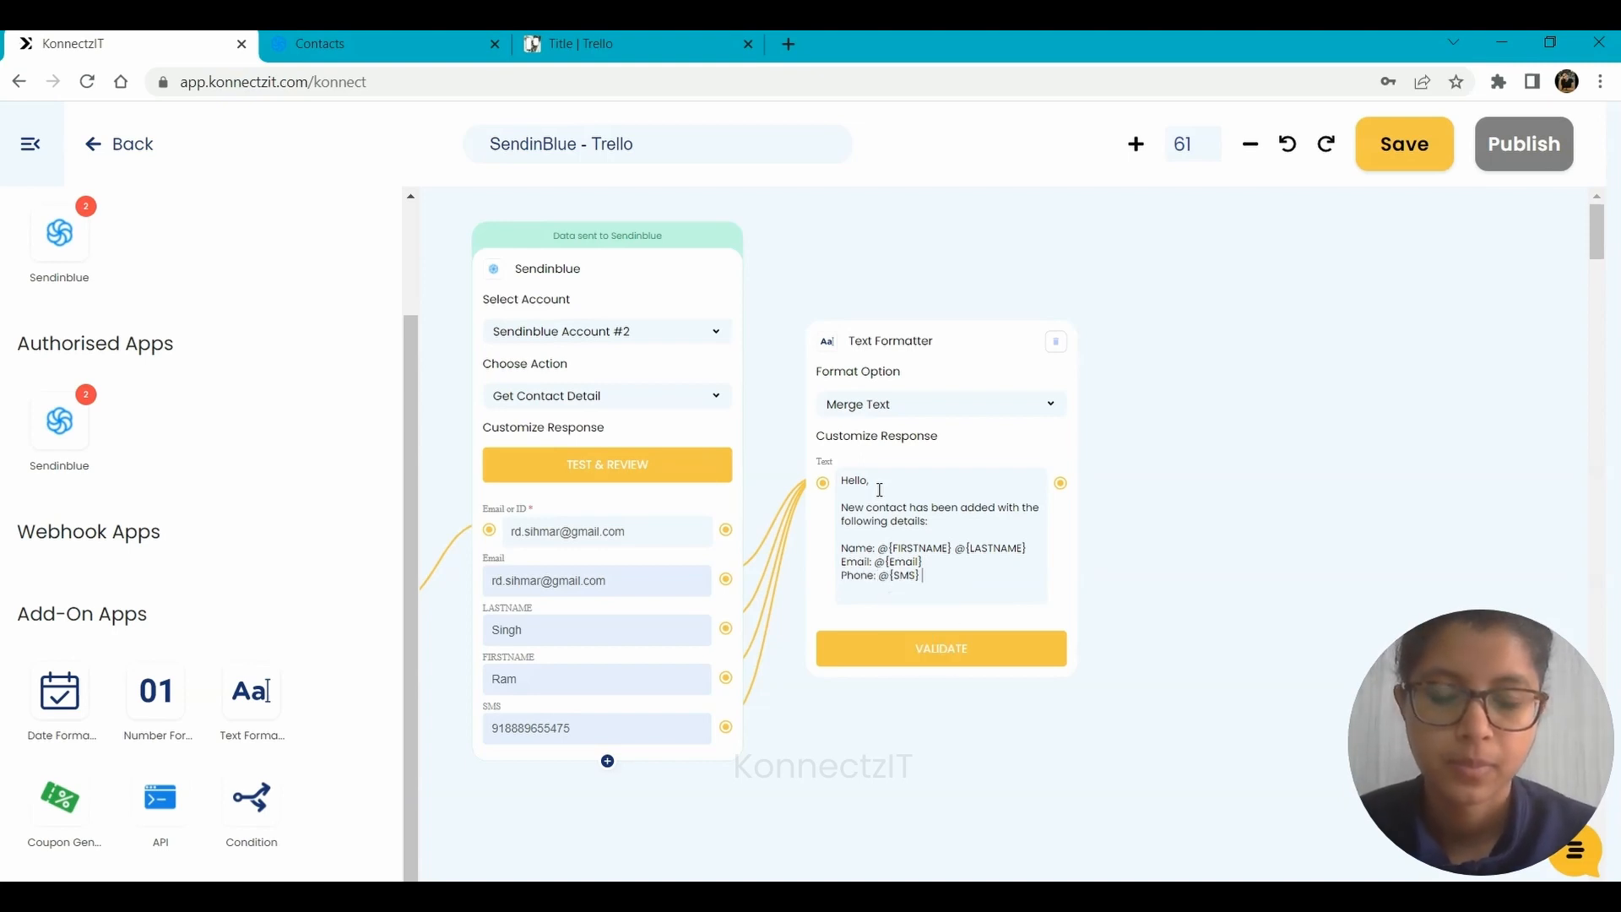
{"action": "left_click", "coordinate": [943, 653]}
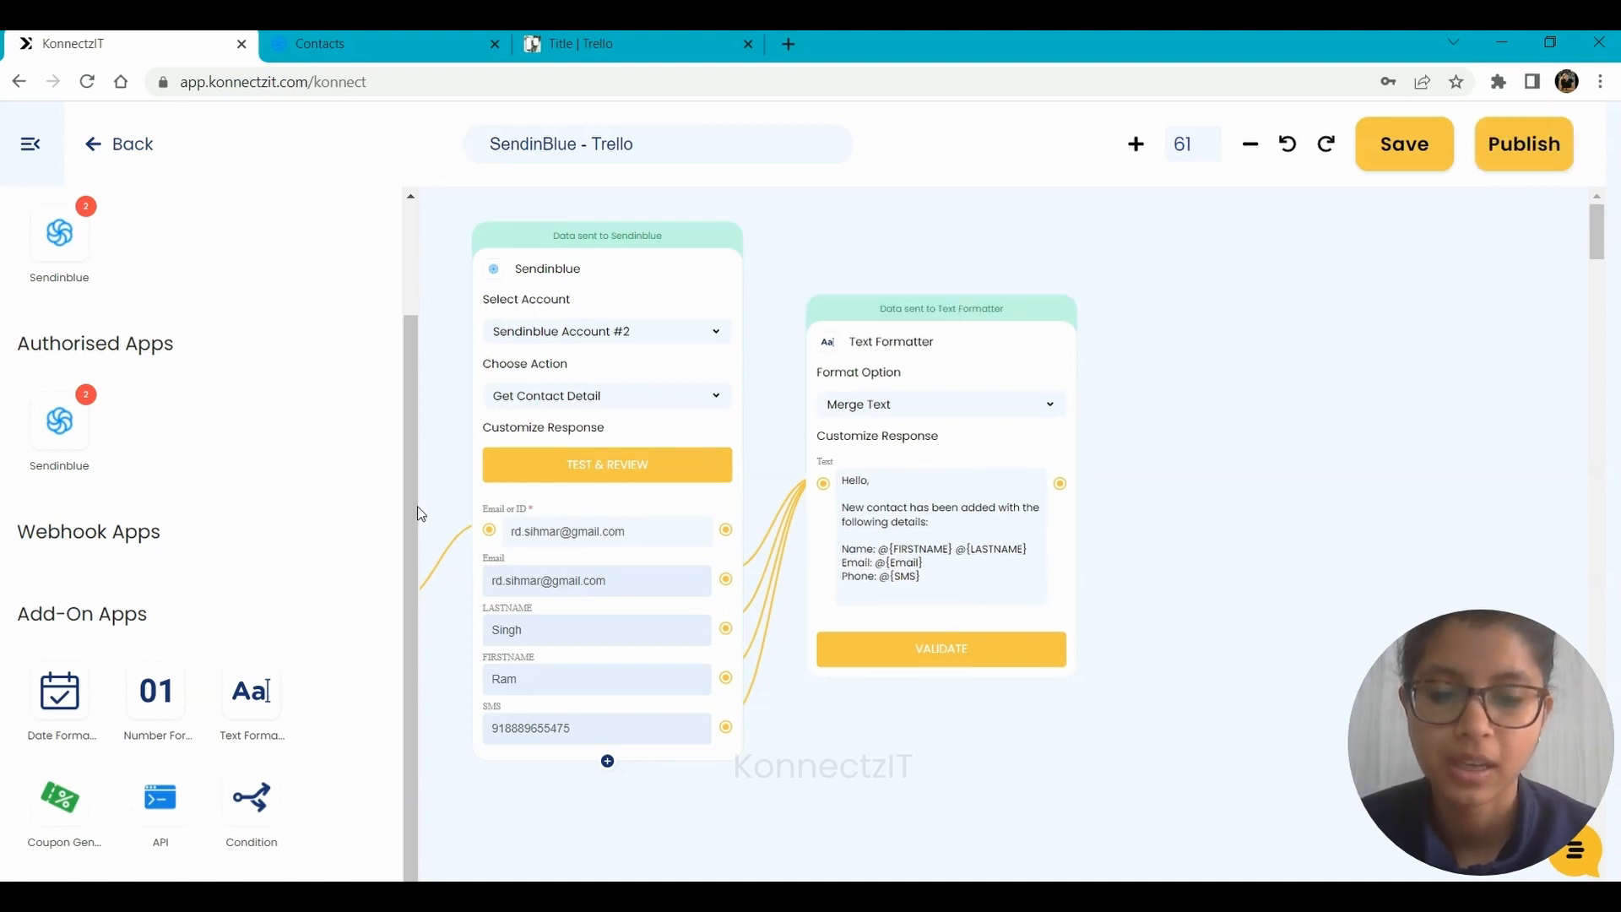
Find the Trello app by searching "trello", place its block beside the Text Formatter and hide the app list.
{"action": "left_click_drag", "start_coordinate": [410, 505], "coordinate": [402, 301]}
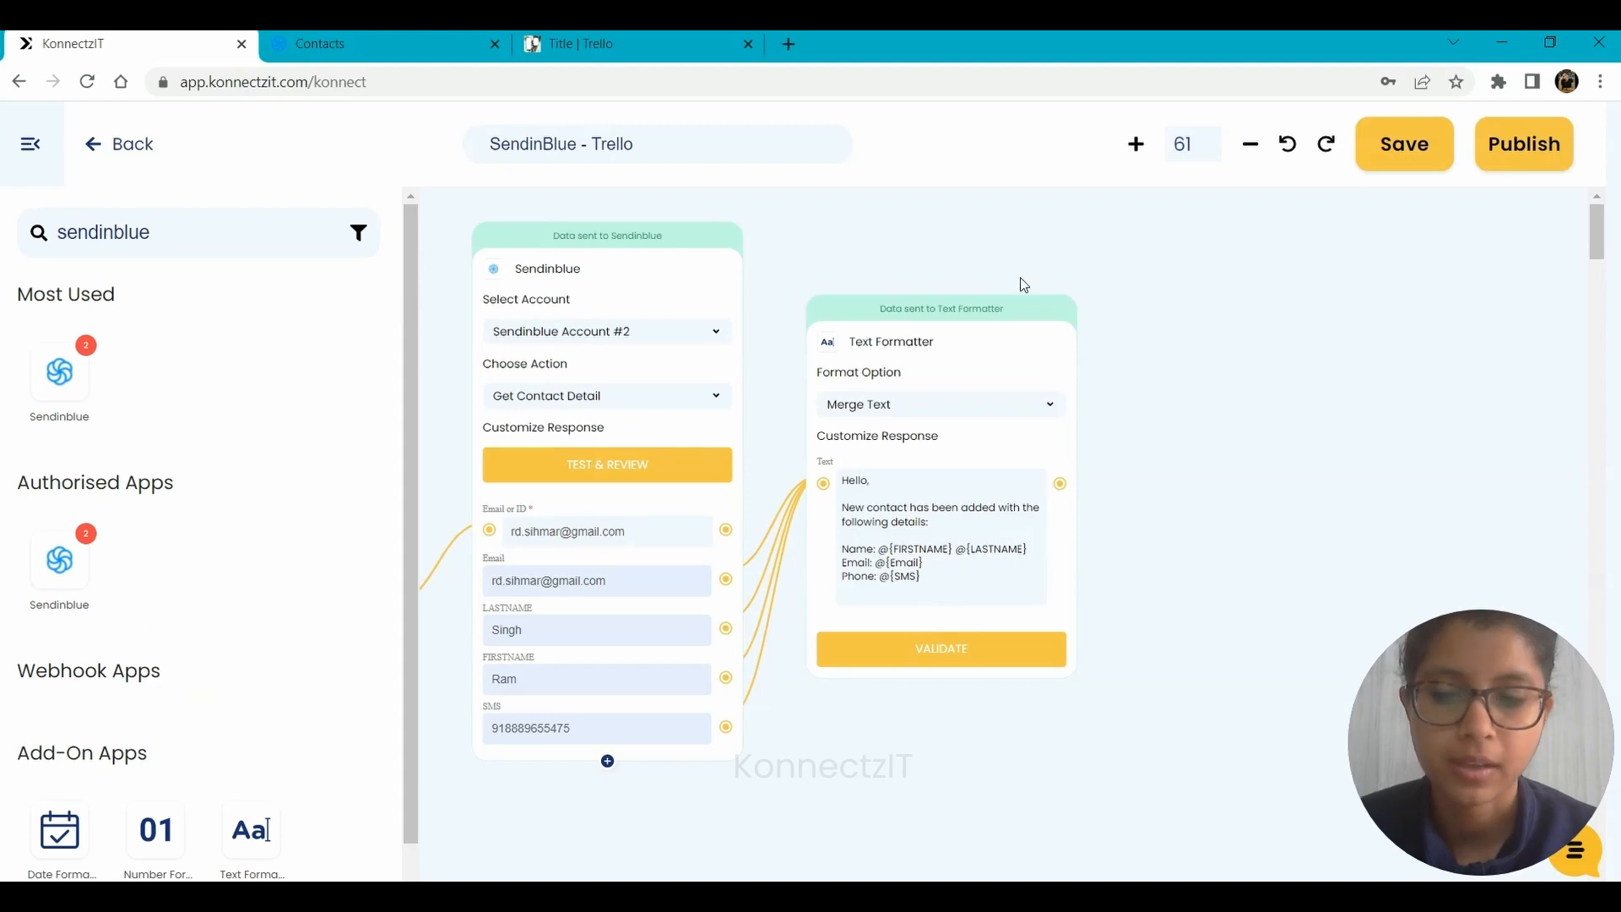
{"action": "left_click_drag", "start_coordinate": [172, 228], "coordinate": [1, 234]}
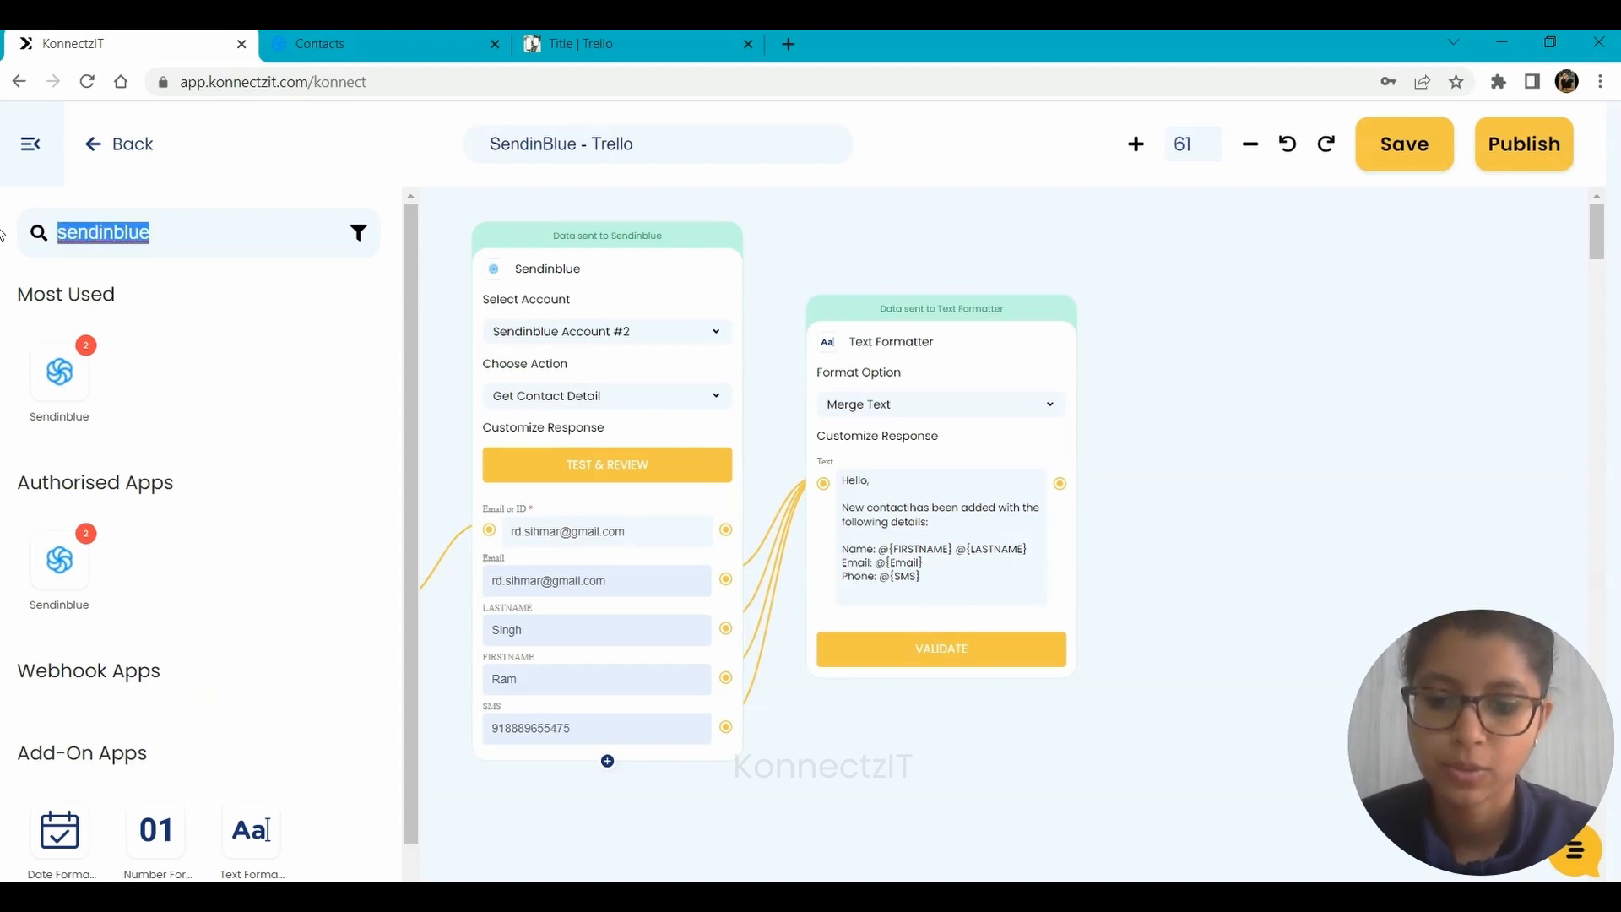
{"action": "type", "text": "trel"}
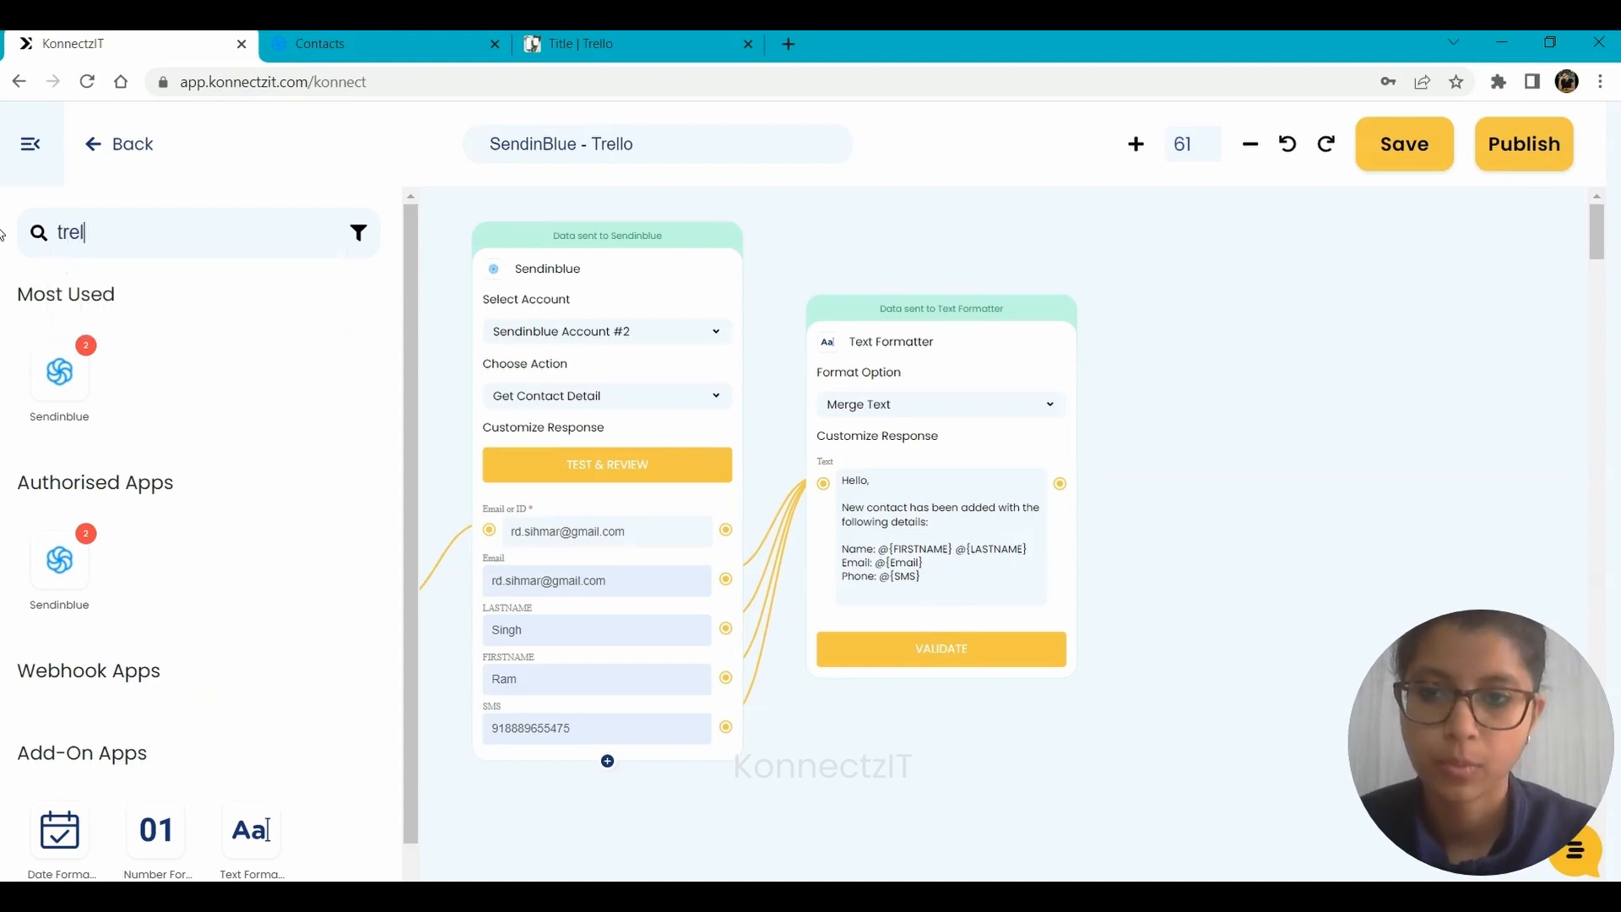
{"action": "type", "text": "lo"}
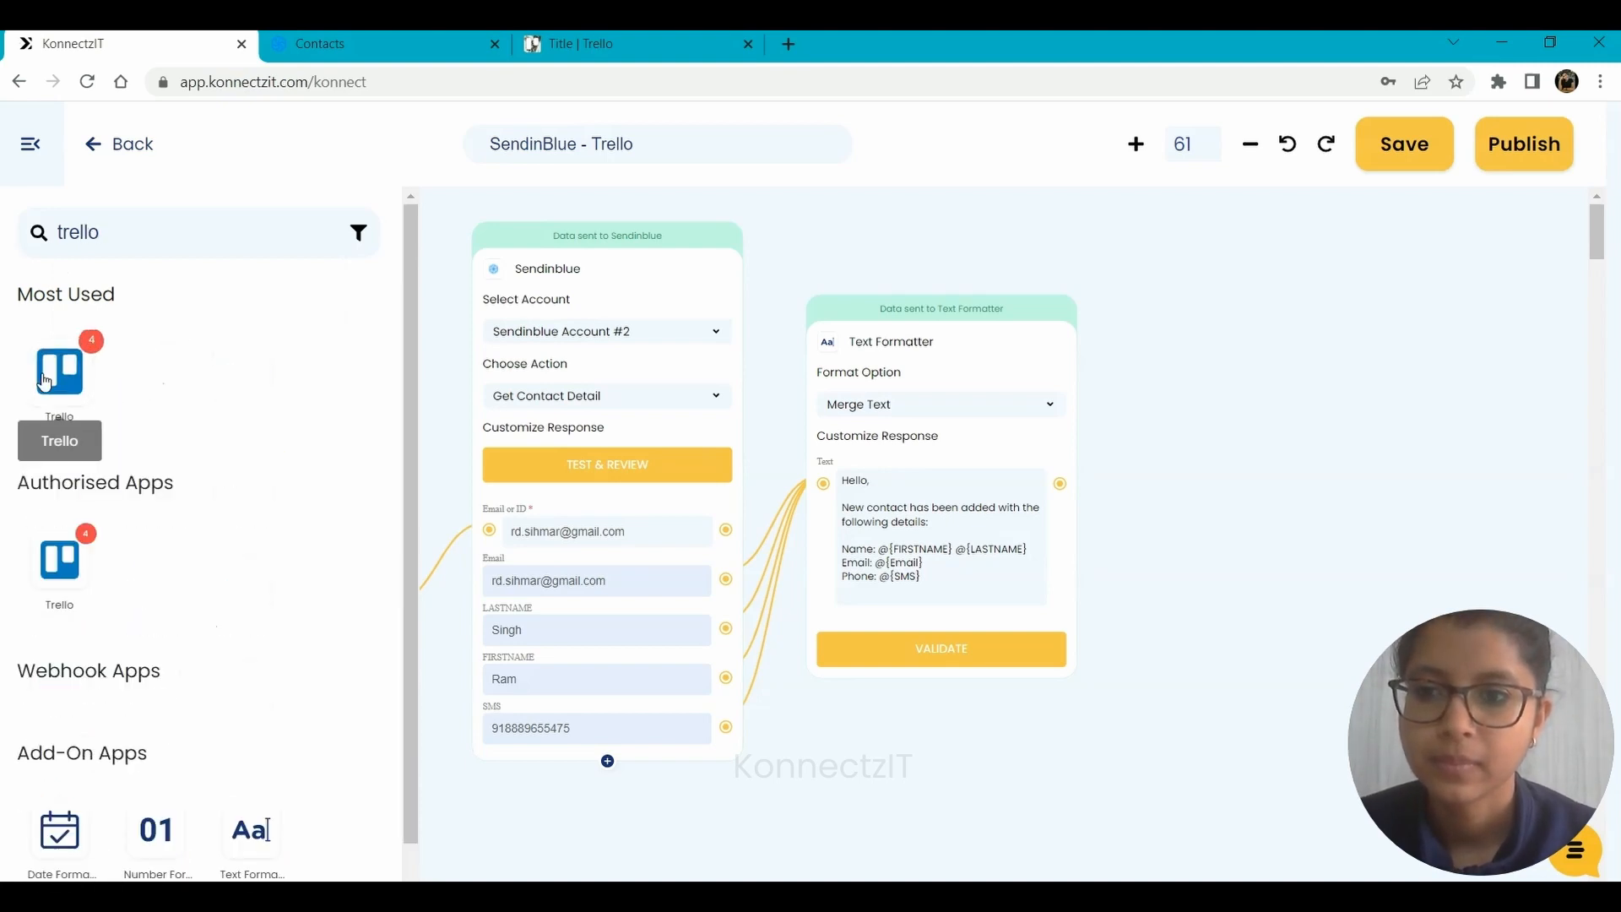
{"action": "left_click_drag", "start_coordinate": [59, 376], "coordinate": [1155, 332]}
{"action": "left_click_drag", "start_coordinate": [1165, 247], "coordinate": [1162, 253]}
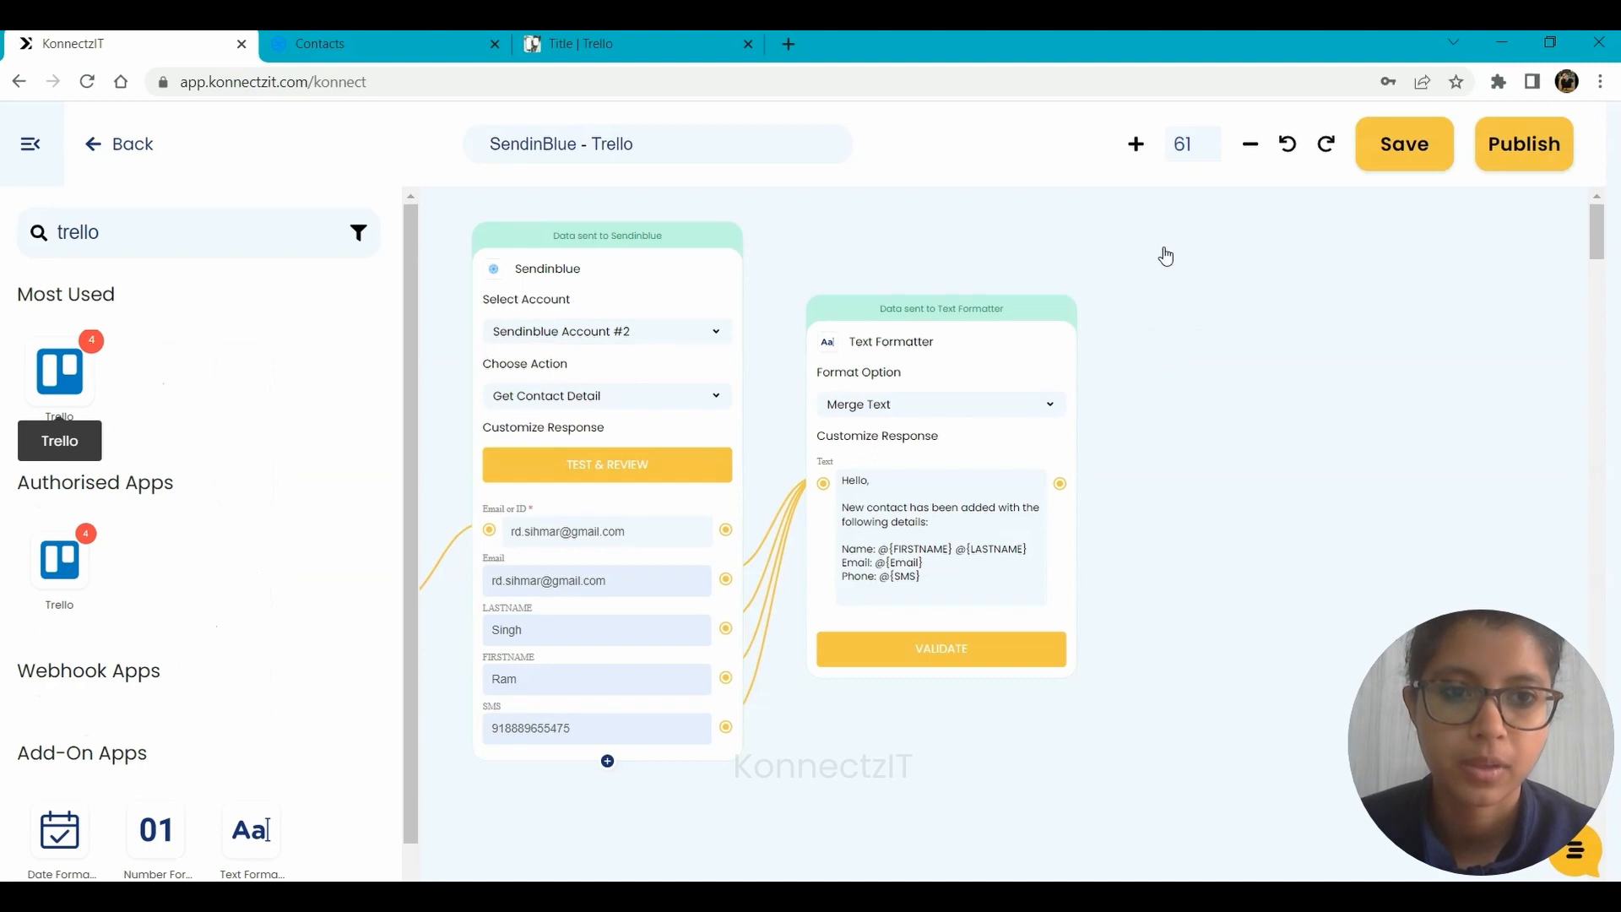
{"action": "left_click_drag", "start_coordinate": [1310, 478], "coordinate": [1158, 492]}
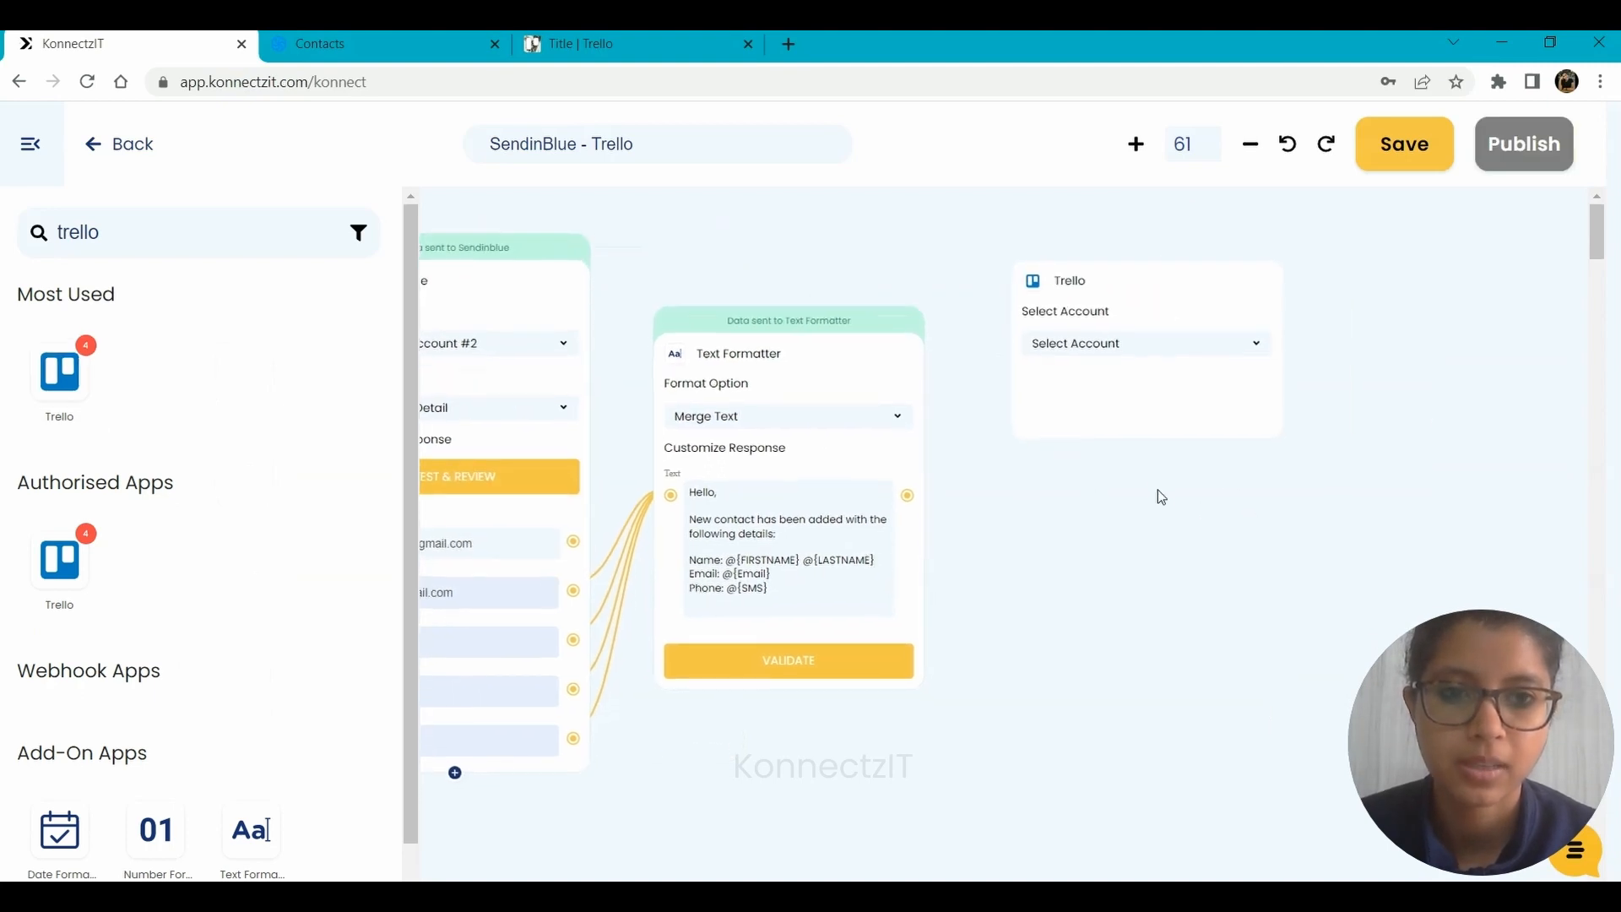
{"action": "left_click", "coordinate": [30, 145]}
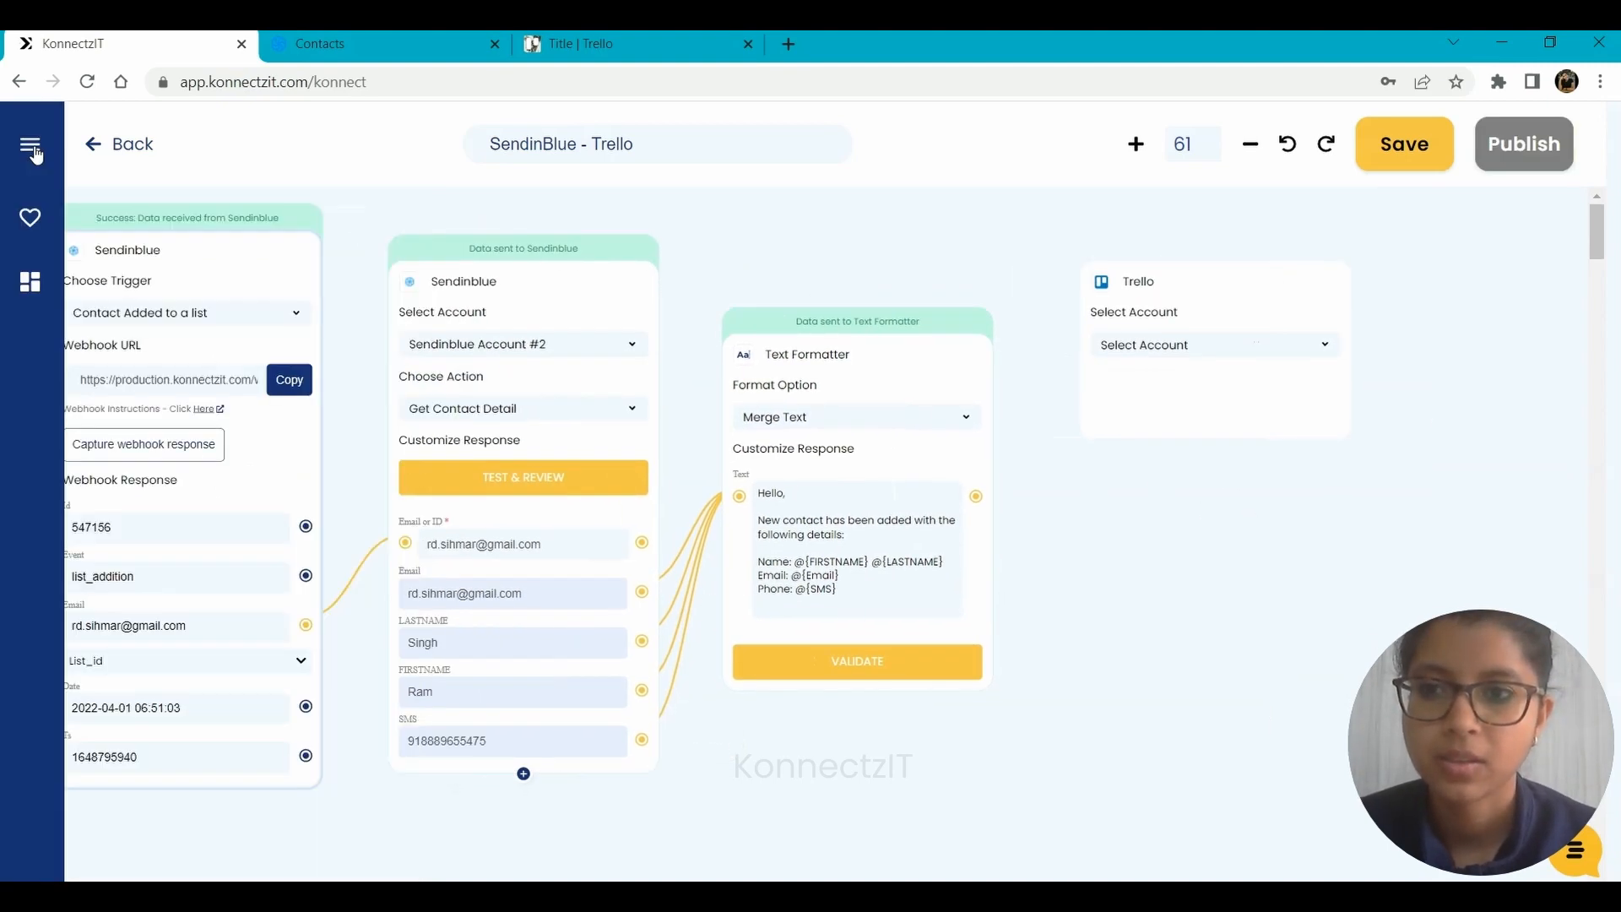
Set the Trello block's account to Use Case Account and its action to Create Card.
{"action": "left_click", "coordinate": [1207, 360]}
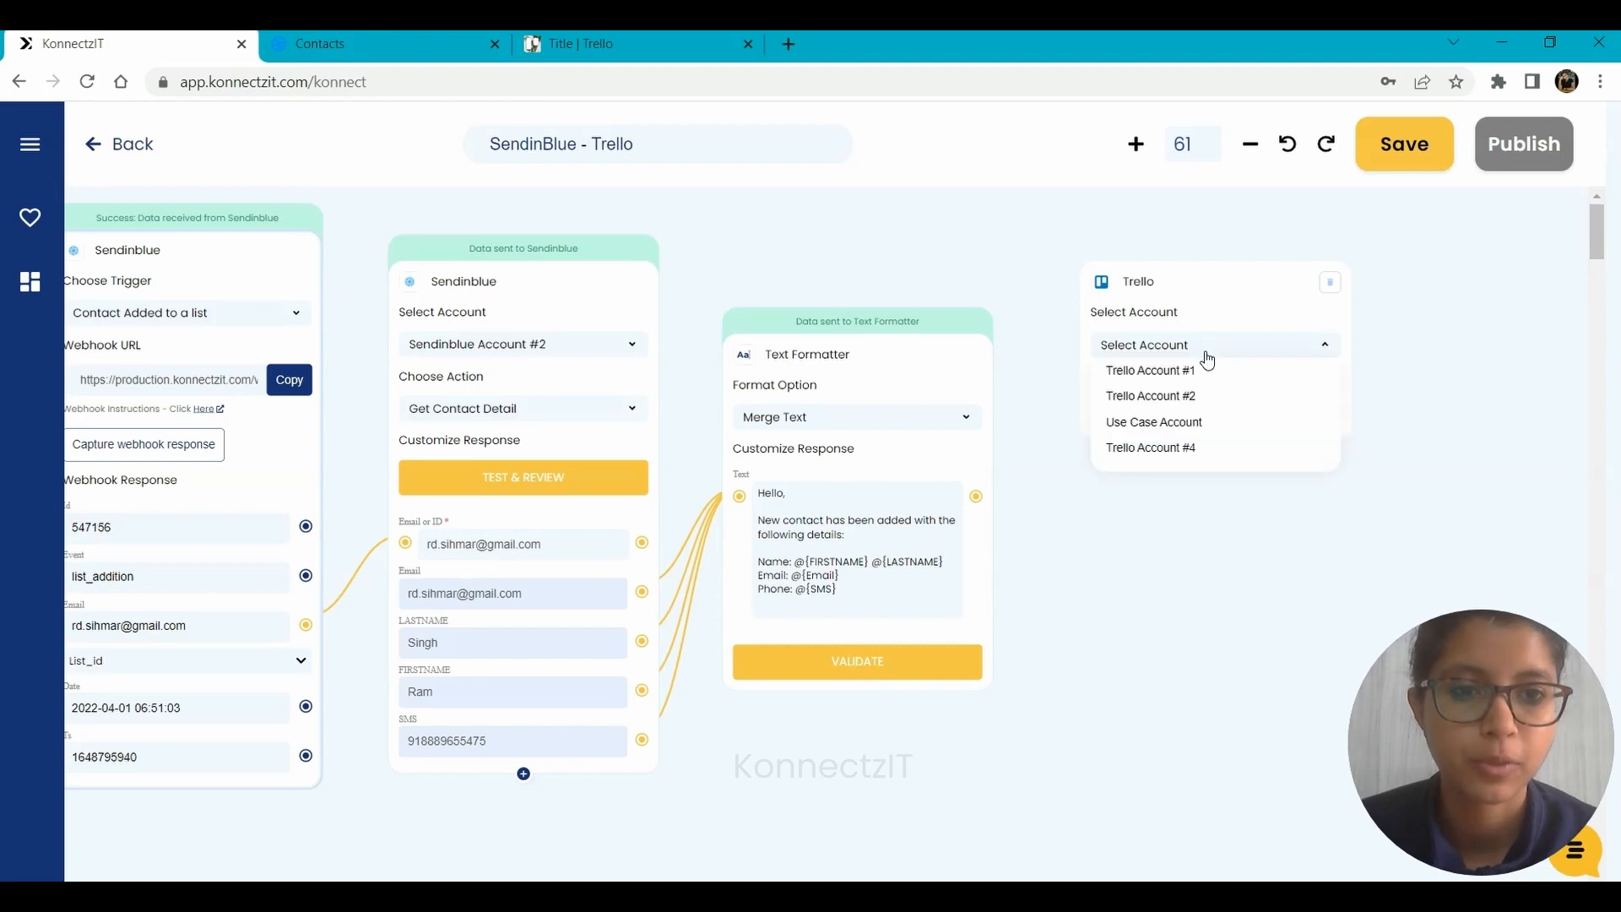
{"action": "left_click", "coordinate": [1177, 422]}
{"action": "left_click", "coordinate": [1136, 412]}
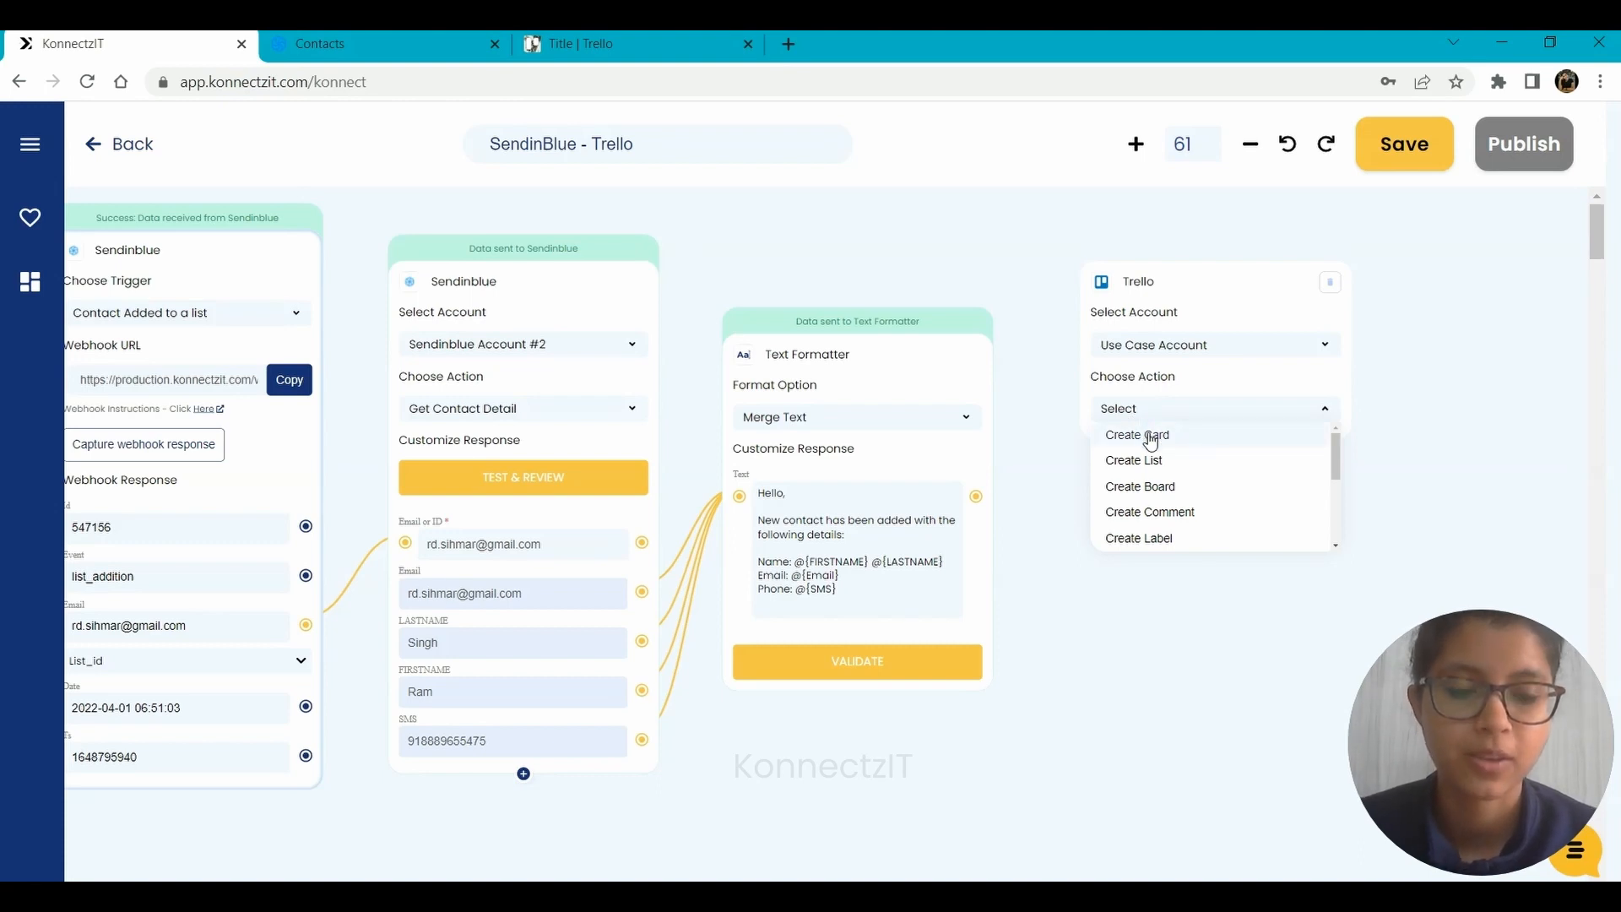
{"action": "left_click", "coordinate": [1150, 435]}
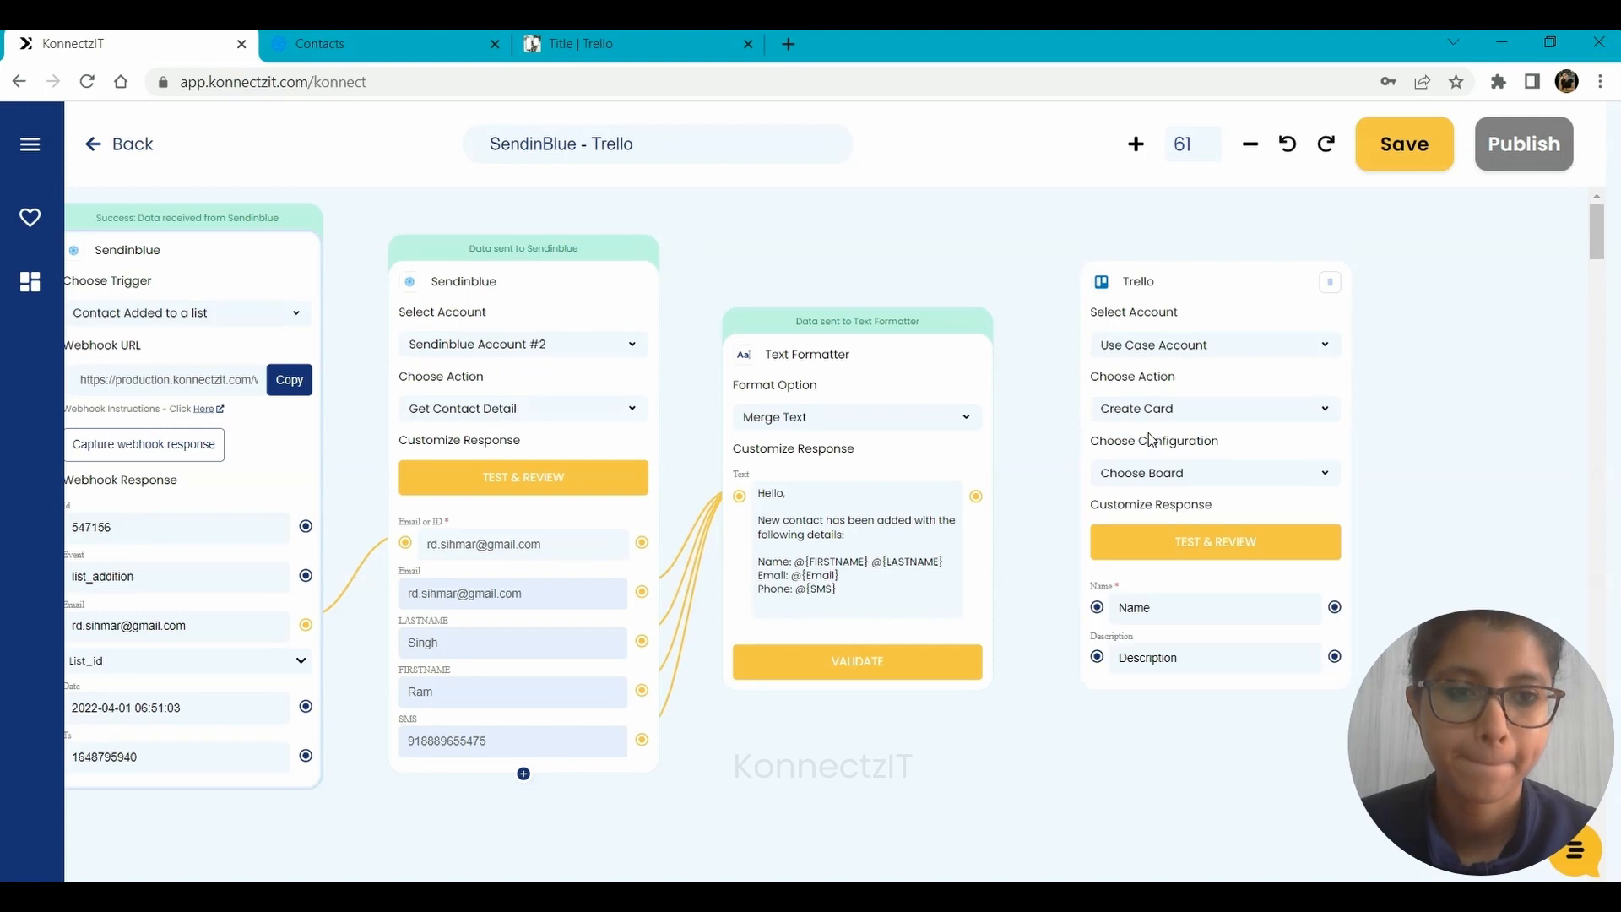
Configure the Trello card for the Title board and New Leads list, and check that list in Trello.
{"action": "left_click", "coordinate": [1147, 478]}
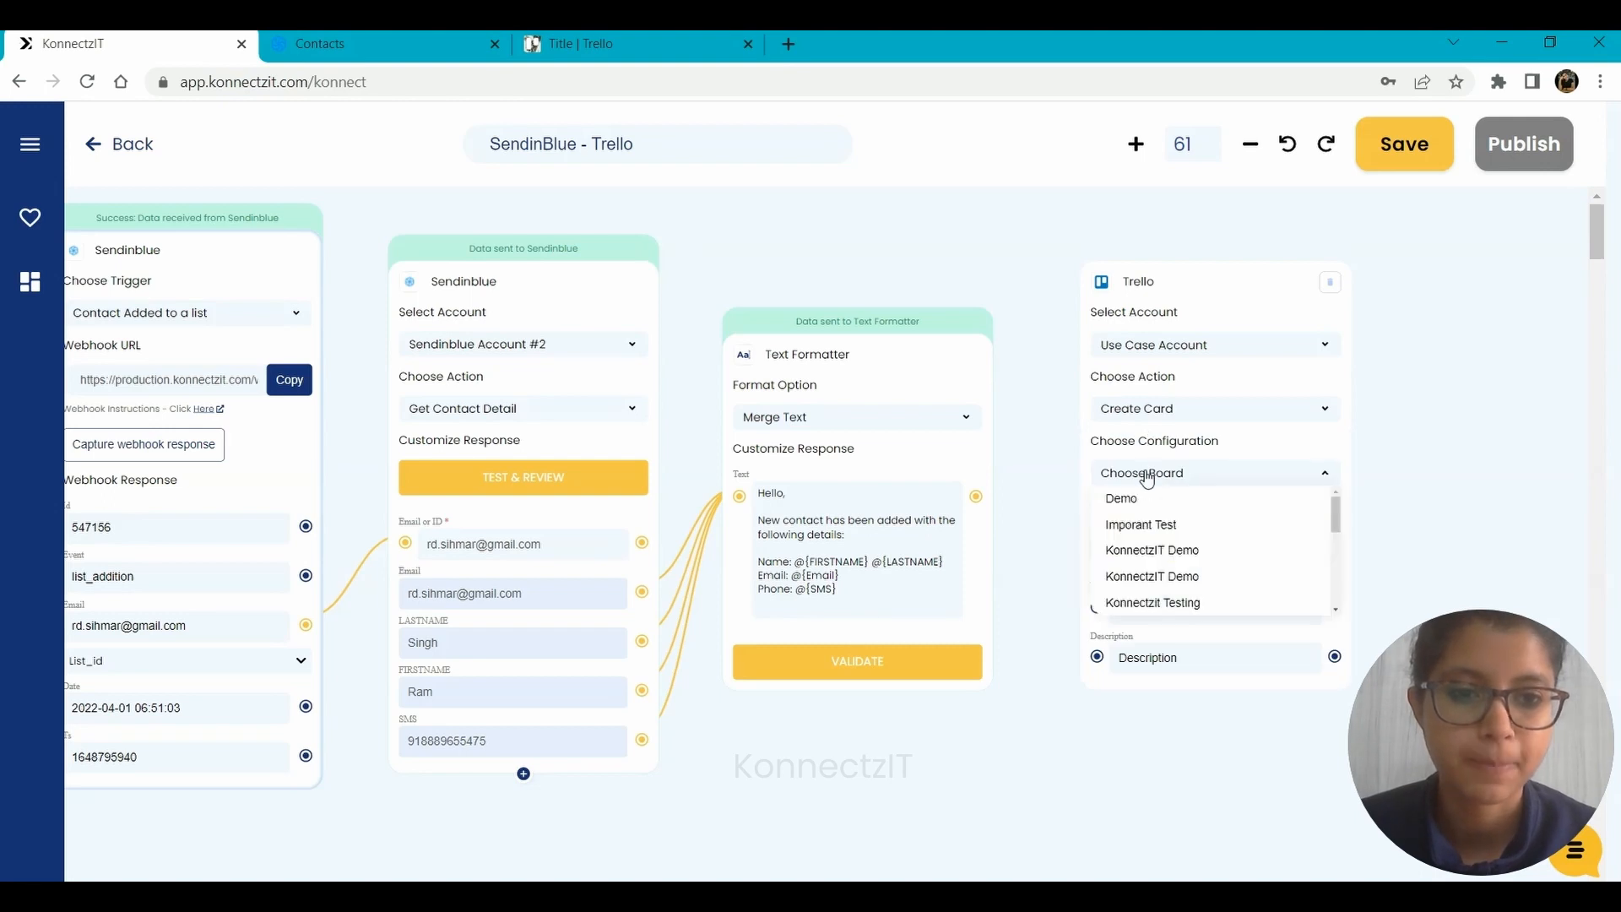
{"action": "left_click_drag", "start_coordinate": [1338, 517], "coordinate": [1337, 610]}
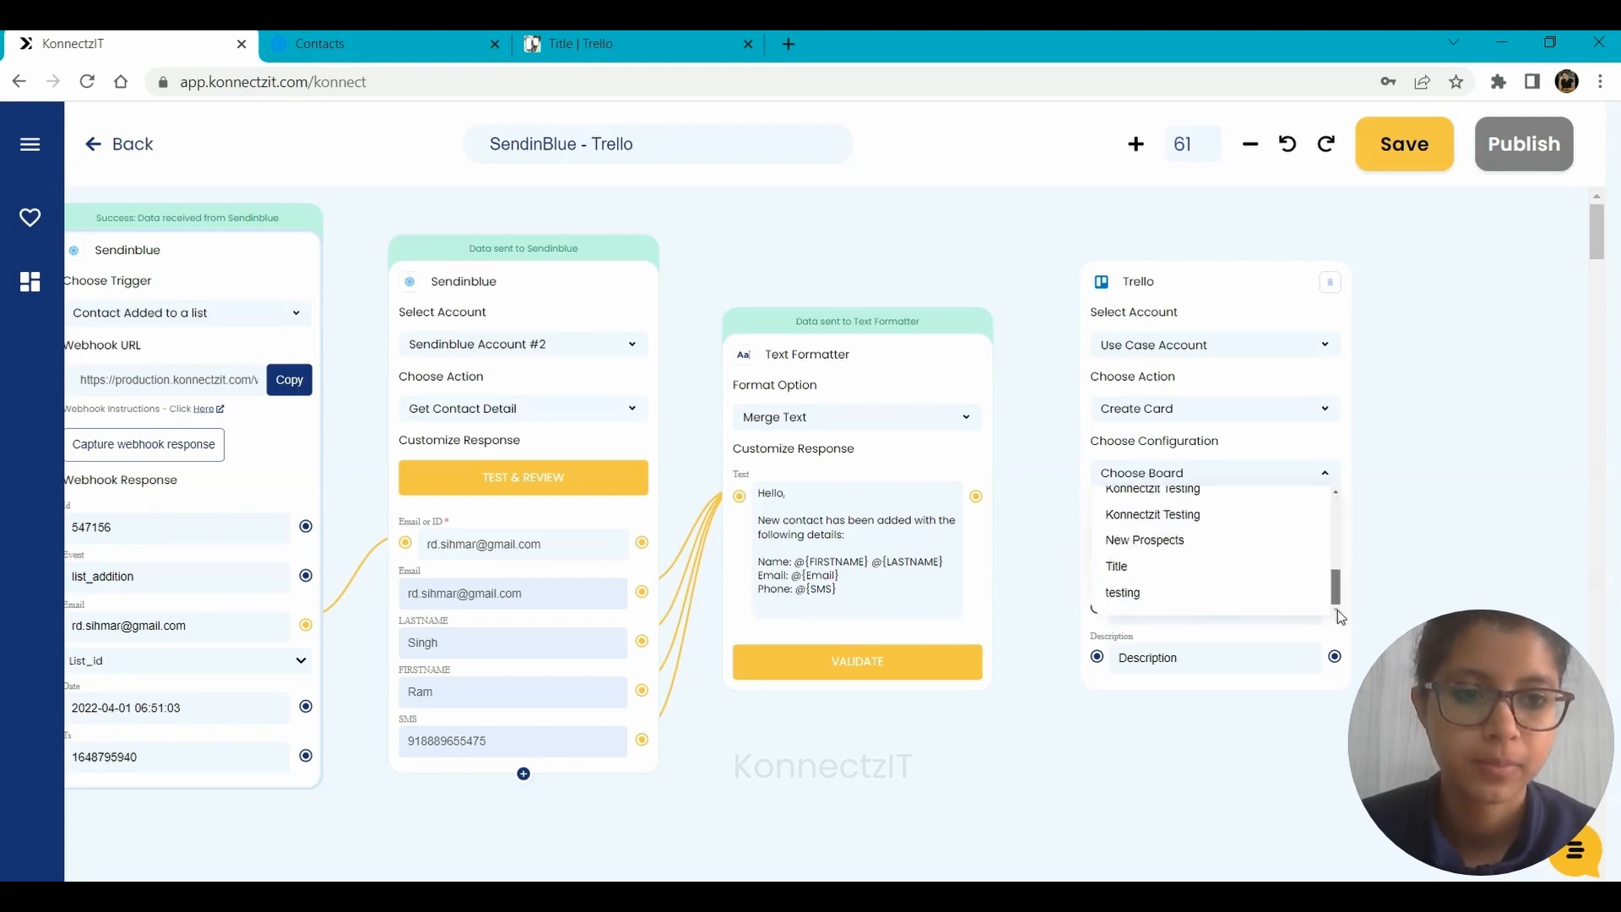
{"action": "left_click", "coordinate": [1143, 567]}
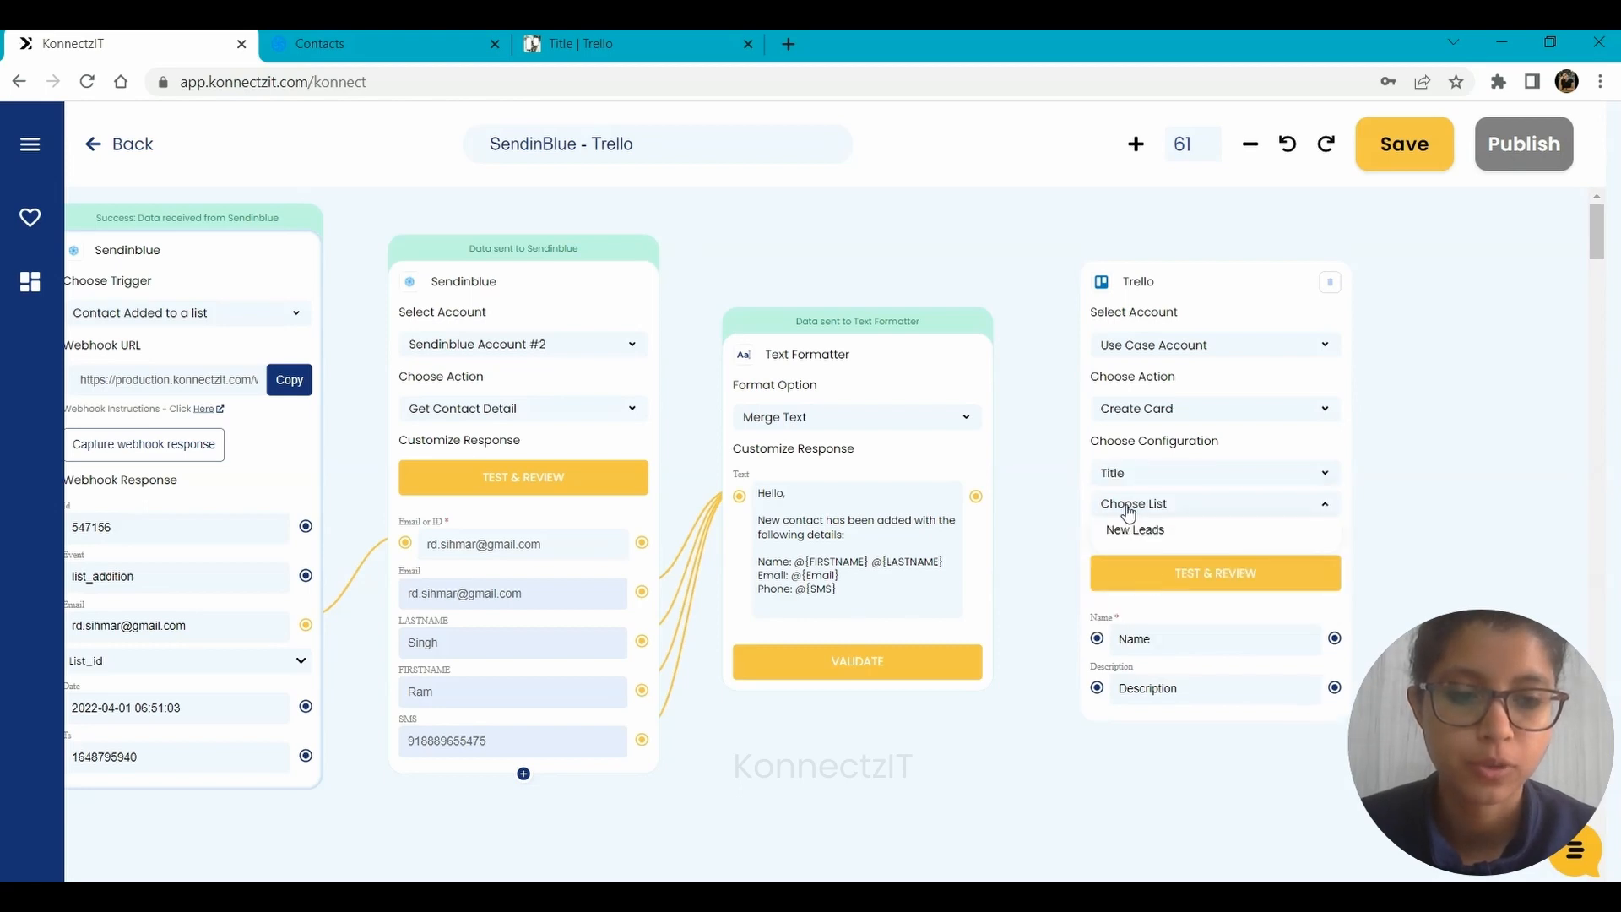
{"action": "left_click", "coordinate": [1133, 530]}
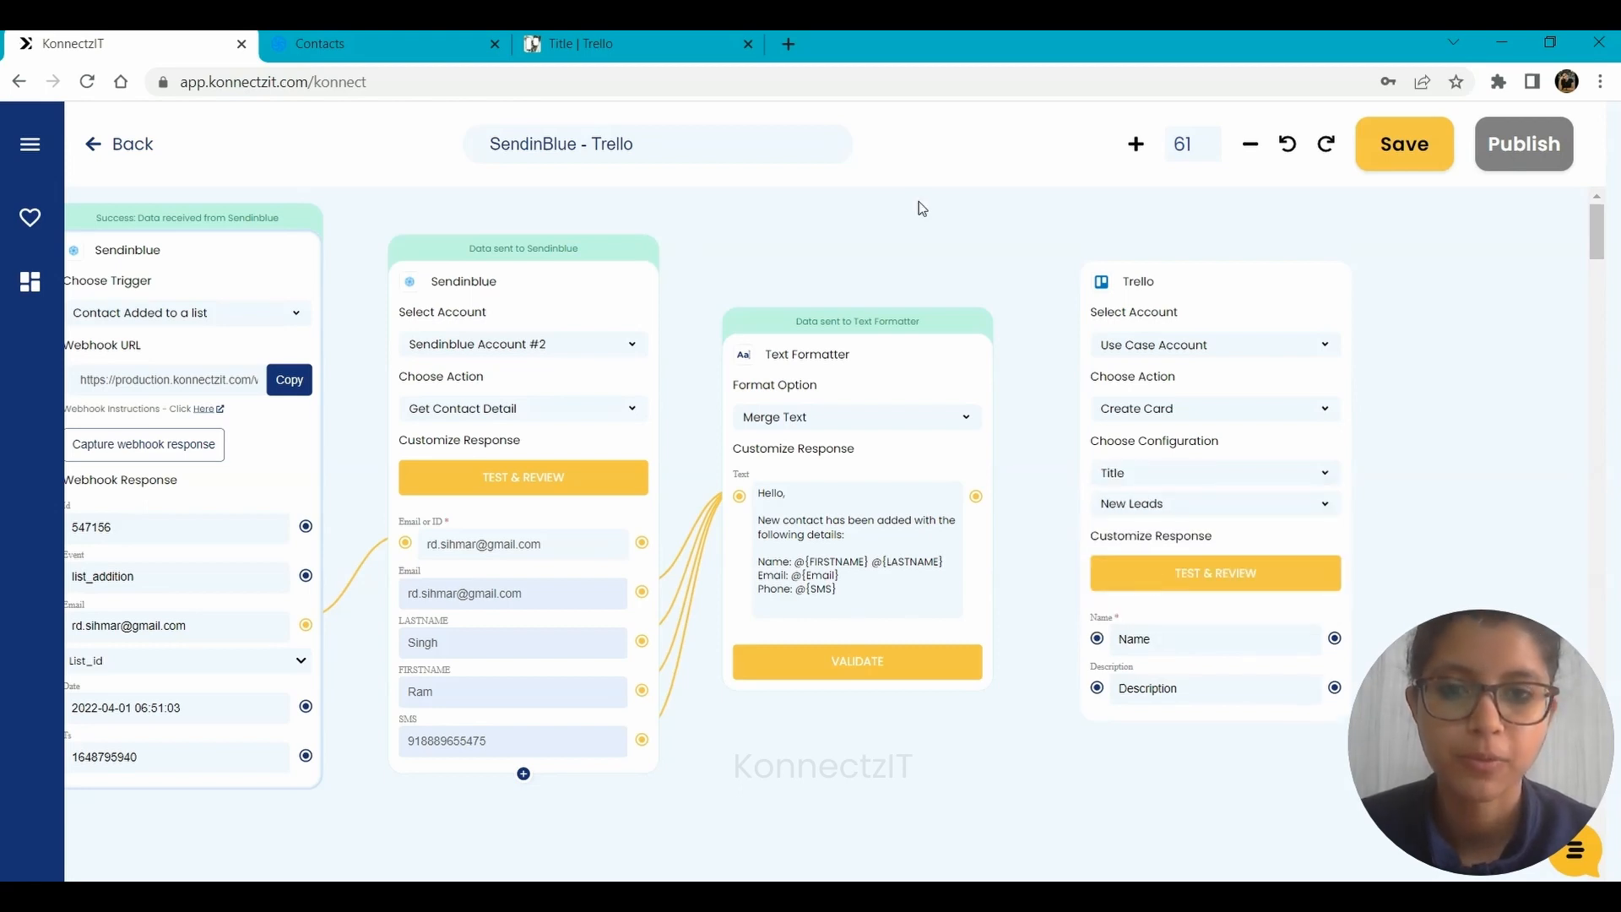
{"action": "left_click", "coordinate": [614, 43]}
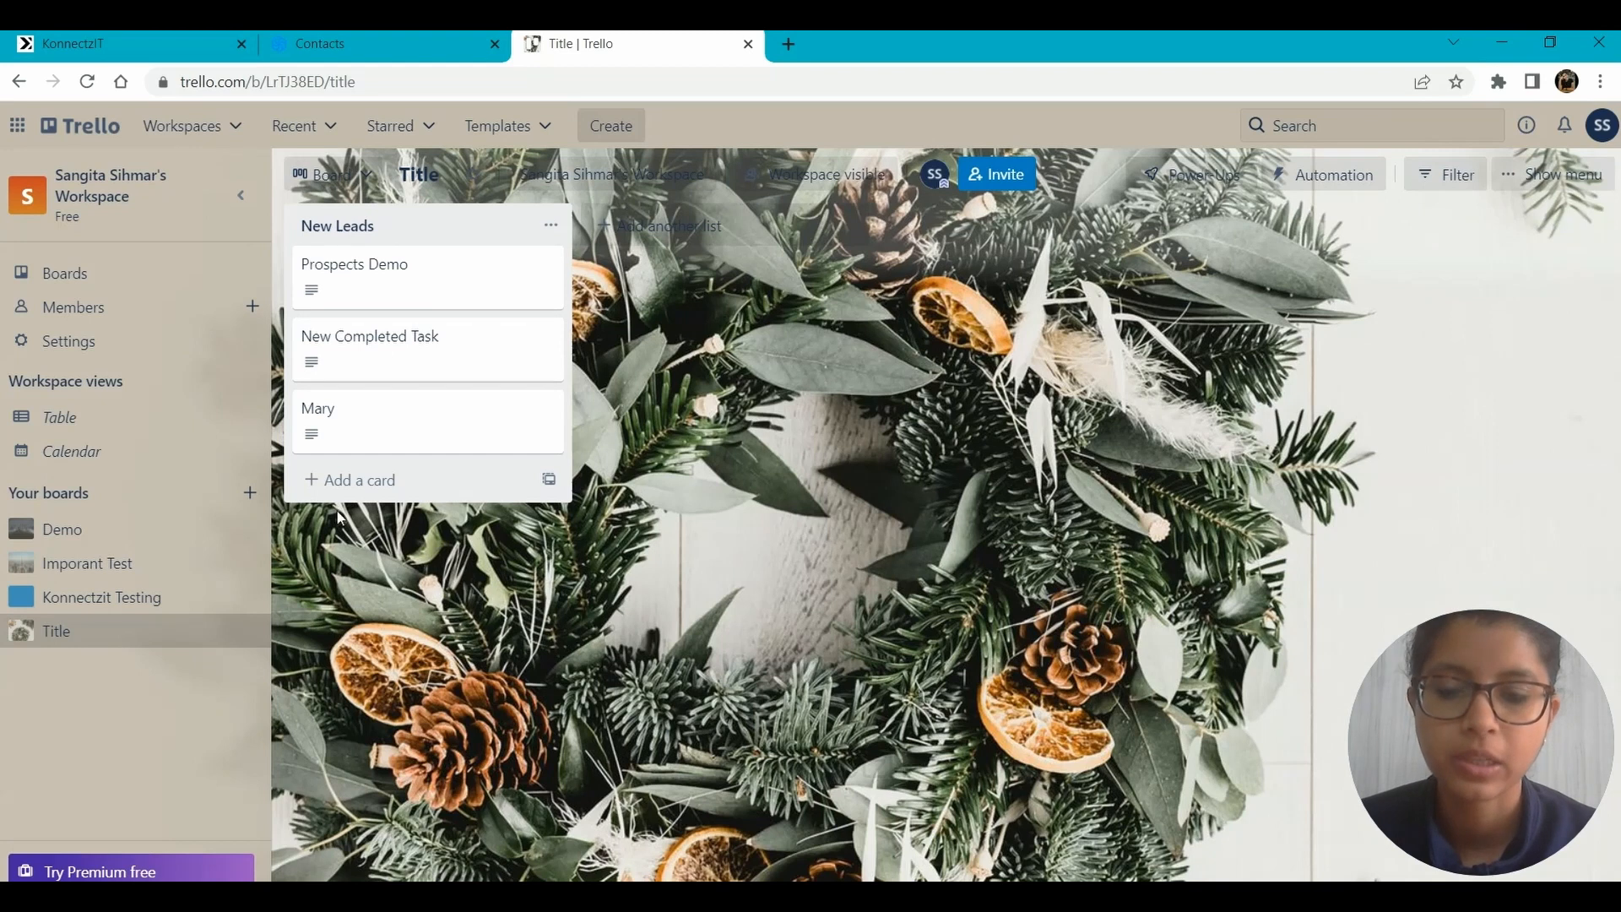
{"action": "left_click", "coordinate": [118, 43]}
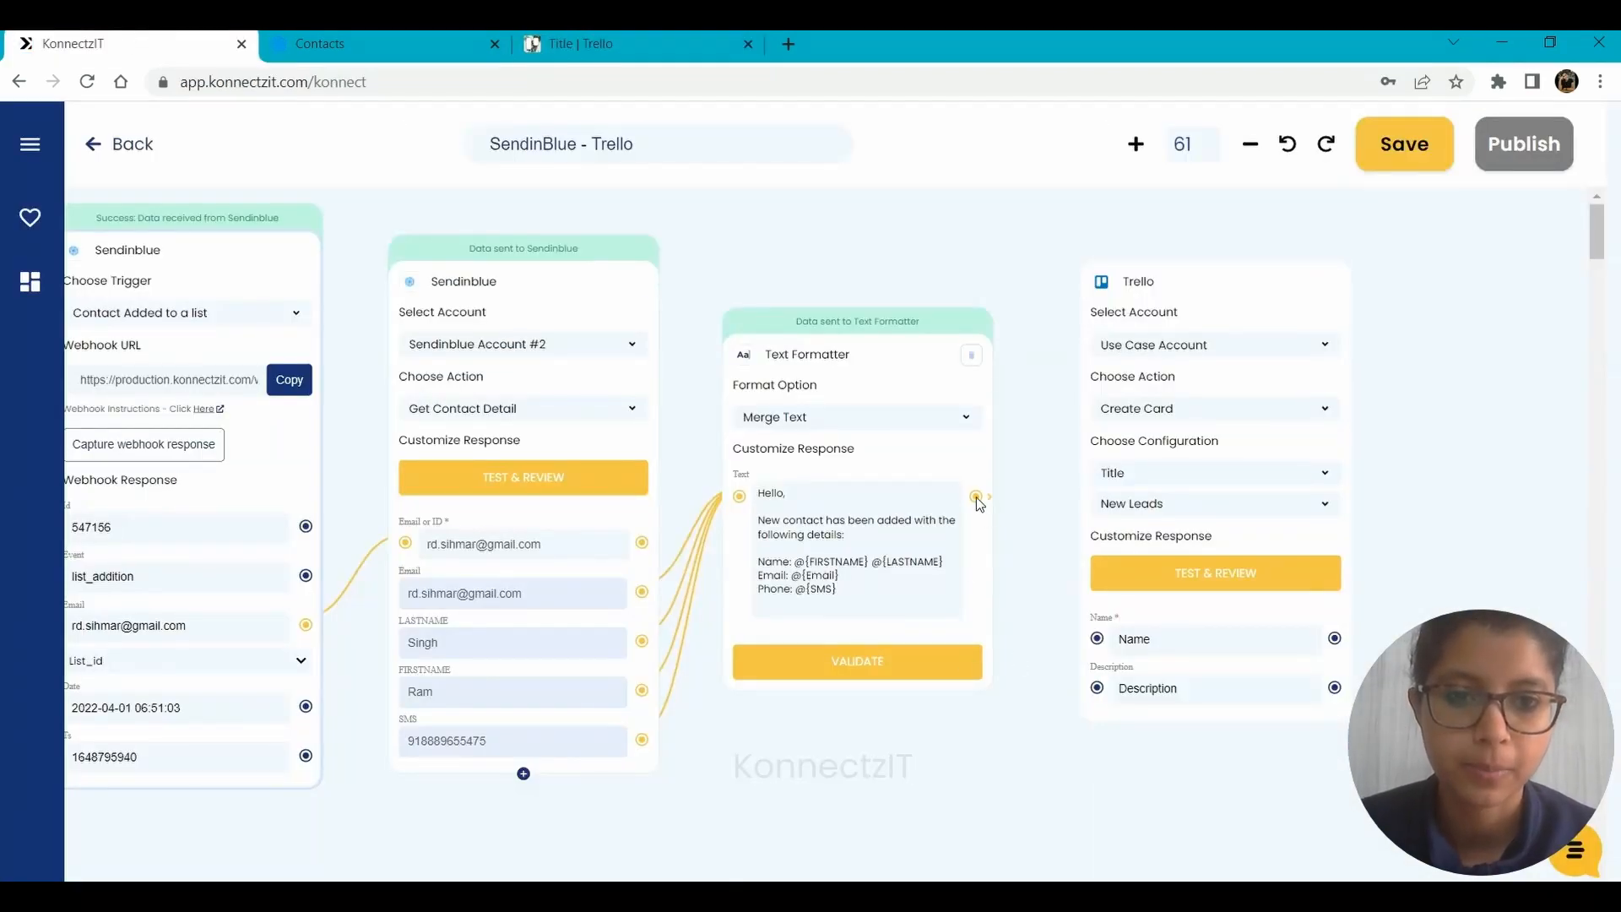
Map the Text Formatter output to the Trello card's Description and the trigger's Id to its Name, and test the action.
{"action": "left_click_drag", "start_coordinate": [1118, 713], "coordinate": [1099, 689]}
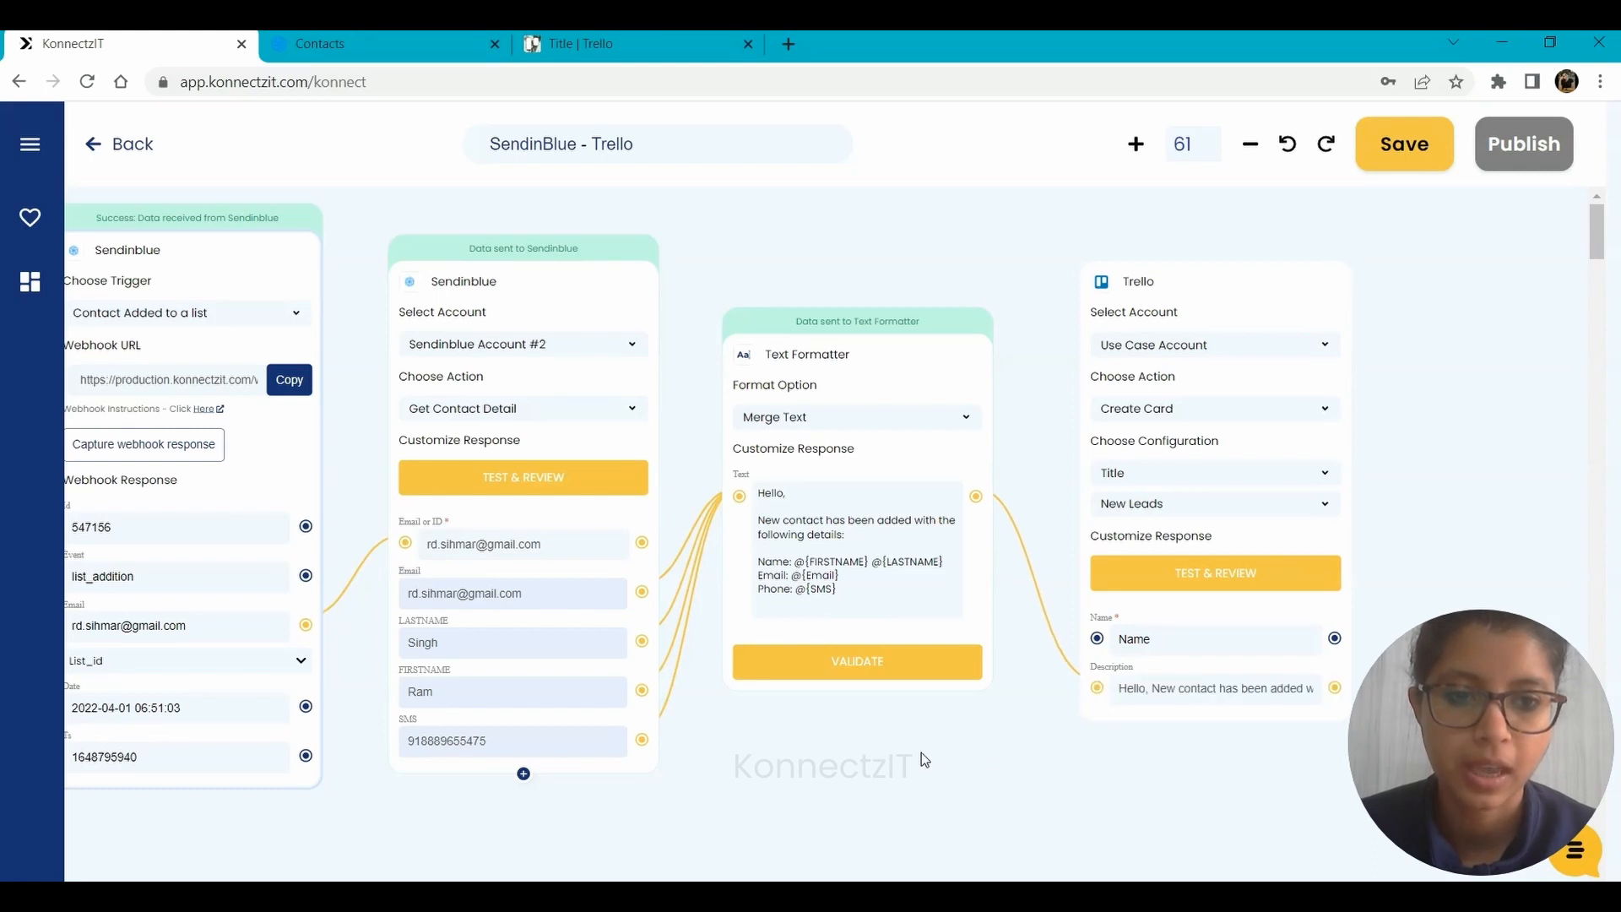
{"action": "left_click_drag", "start_coordinate": [920, 752], "coordinate": [1015, 750]}
{"action": "left_click_drag", "start_coordinate": [399, 525], "coordinate": [1192, 636]}
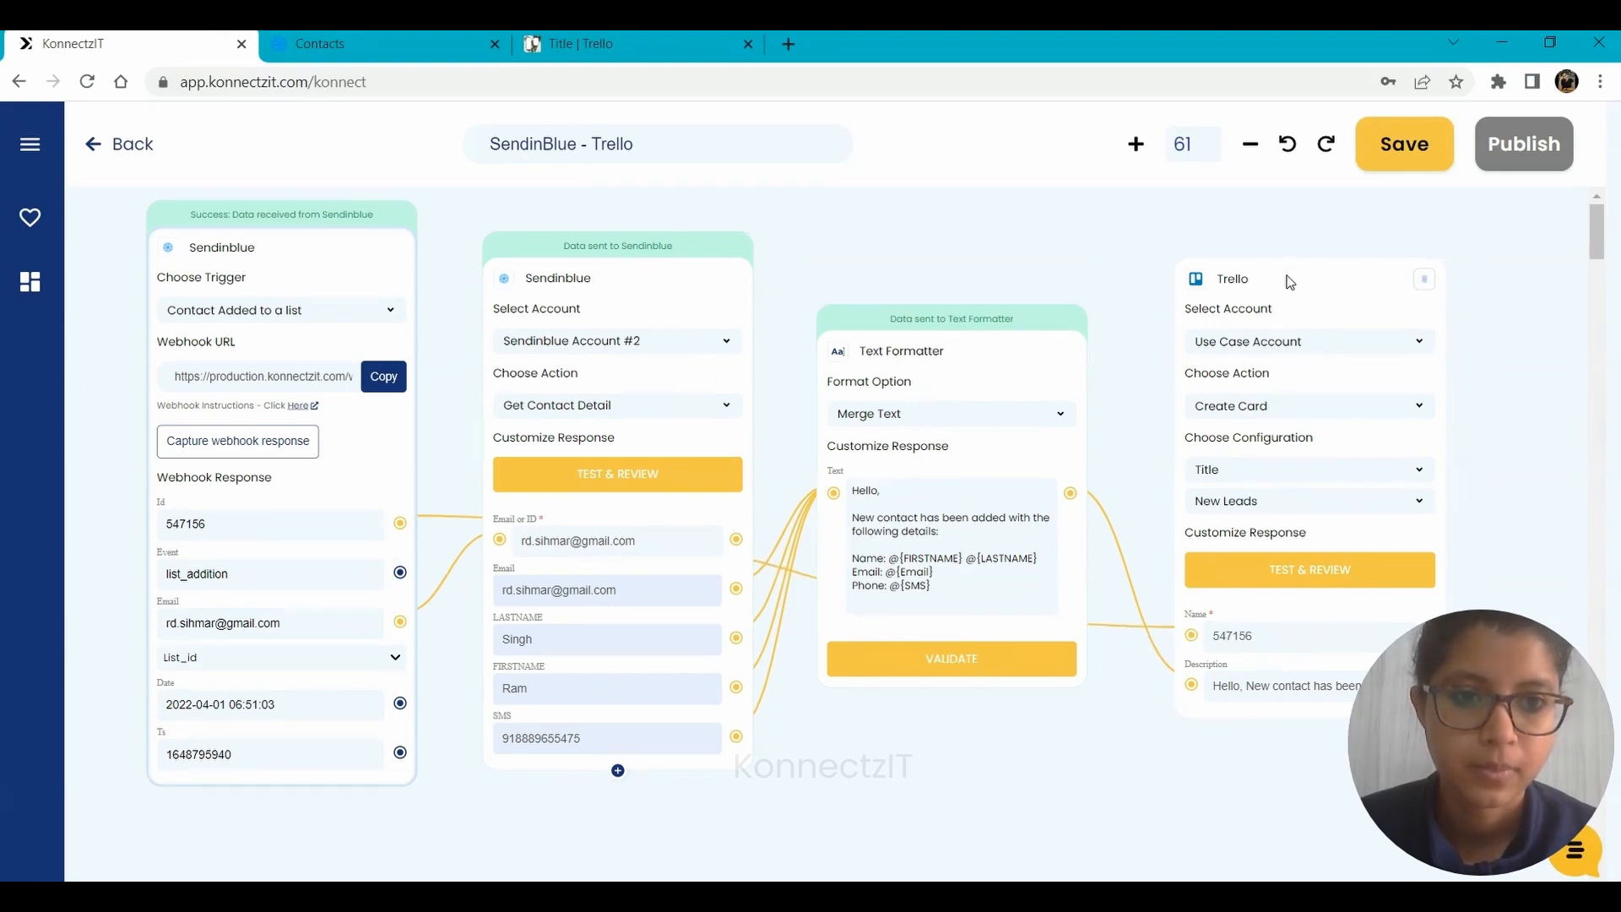
{"action": "left_click_drag", "start_coordinate": [1285, 279], "coordinate": [1258, 277]}
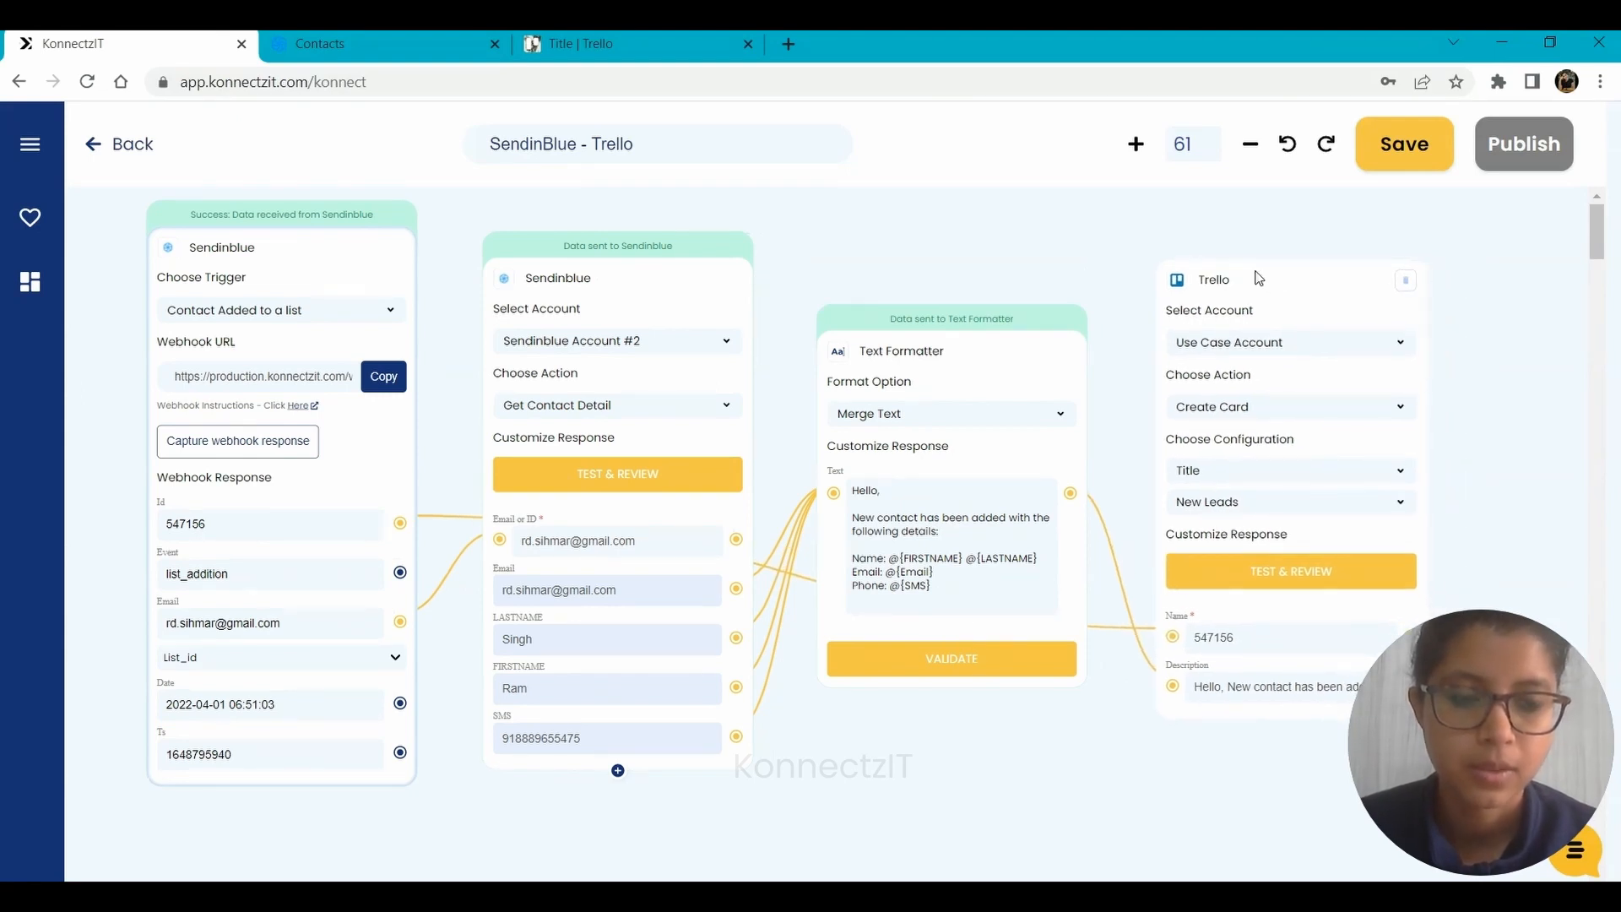
{"action": "left_click", "coordinate": [1270, 580]}
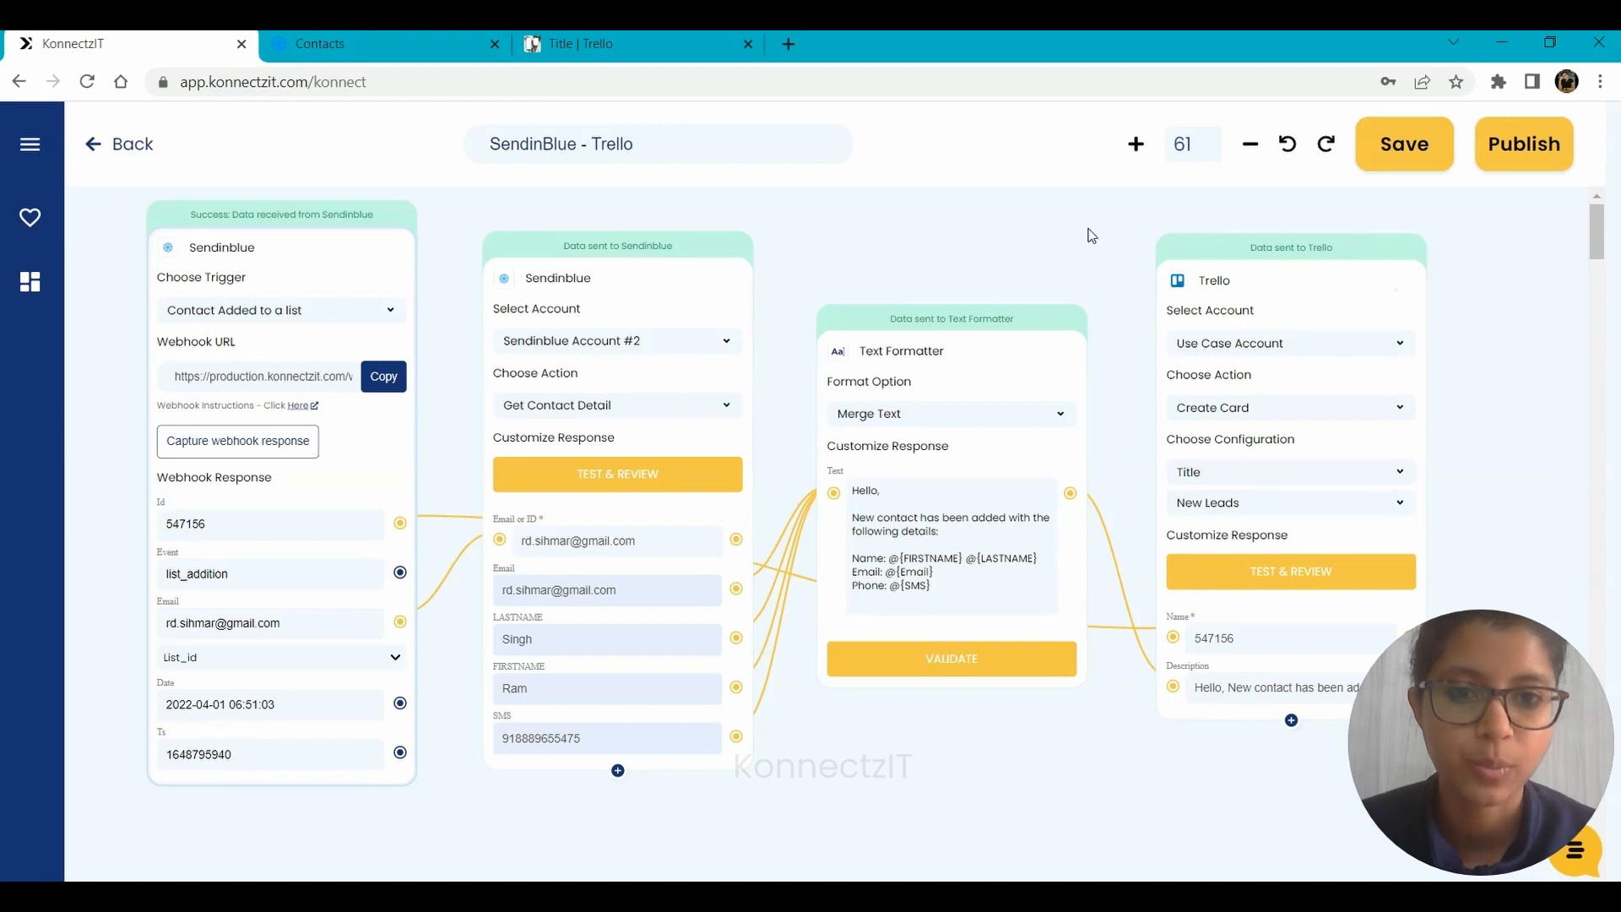
Publish the SendinBlue - Trello konnect and reopen it for editing from the Home list.
{"action": "left_click_drag", "start_coordinate": [1086, 223], "coordinate": [1104, 246]}
{"action": "scroll", "coordinate": [827, 407], "scroll_direction": "down", "scroll_amount": 5}
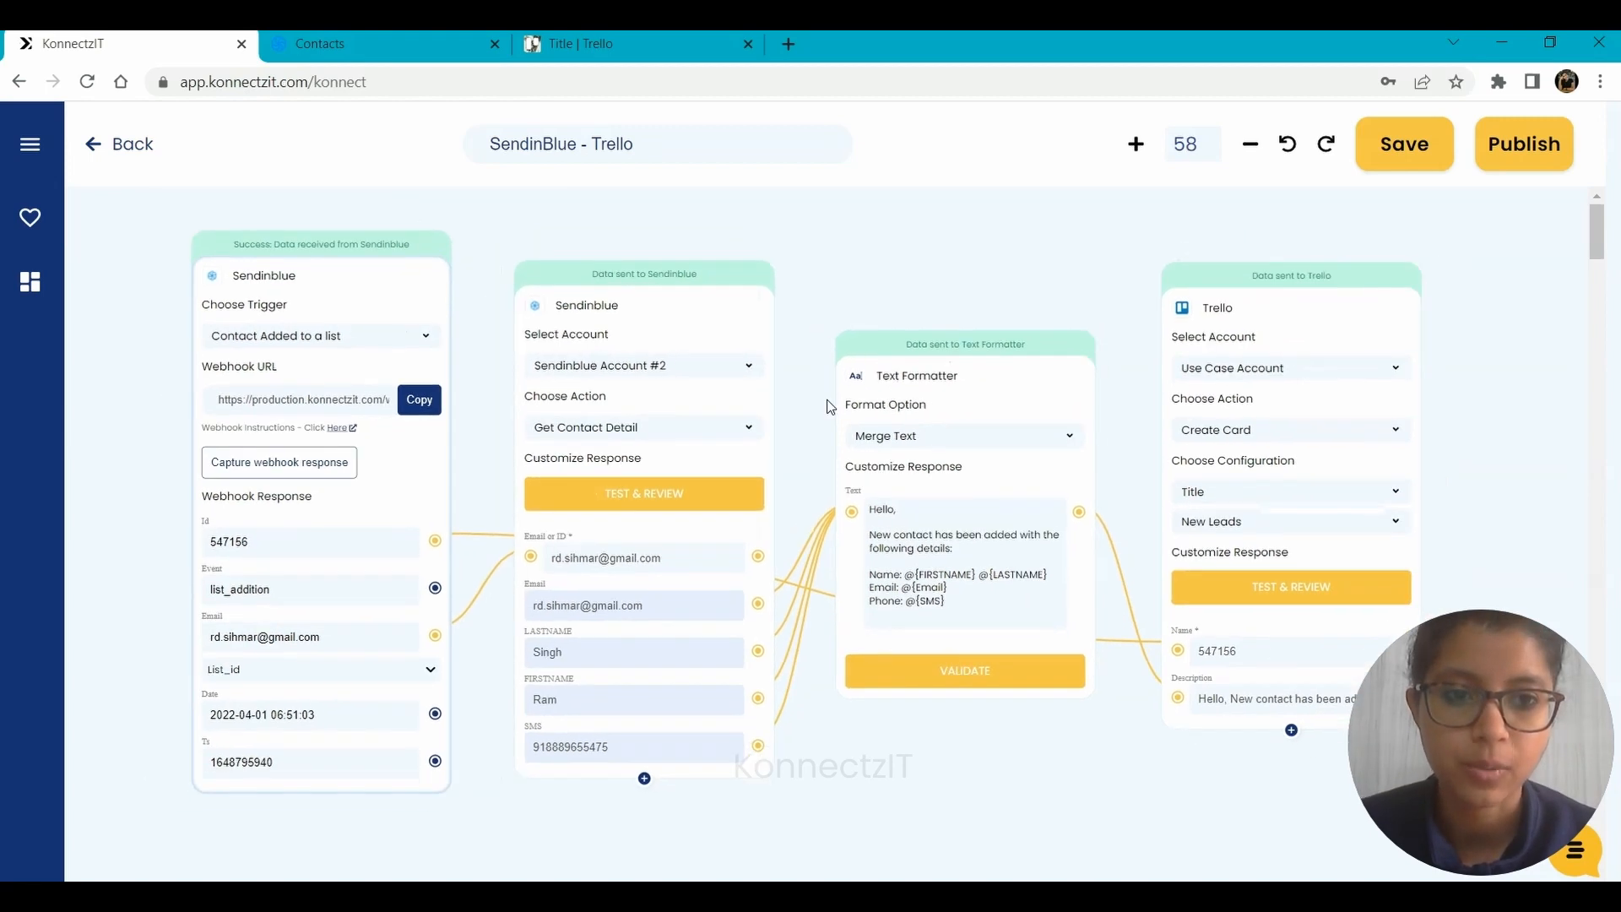
{"action": "left_click_drag", "start_coordinate": [944, 260], "coordinate": [890, 268]}
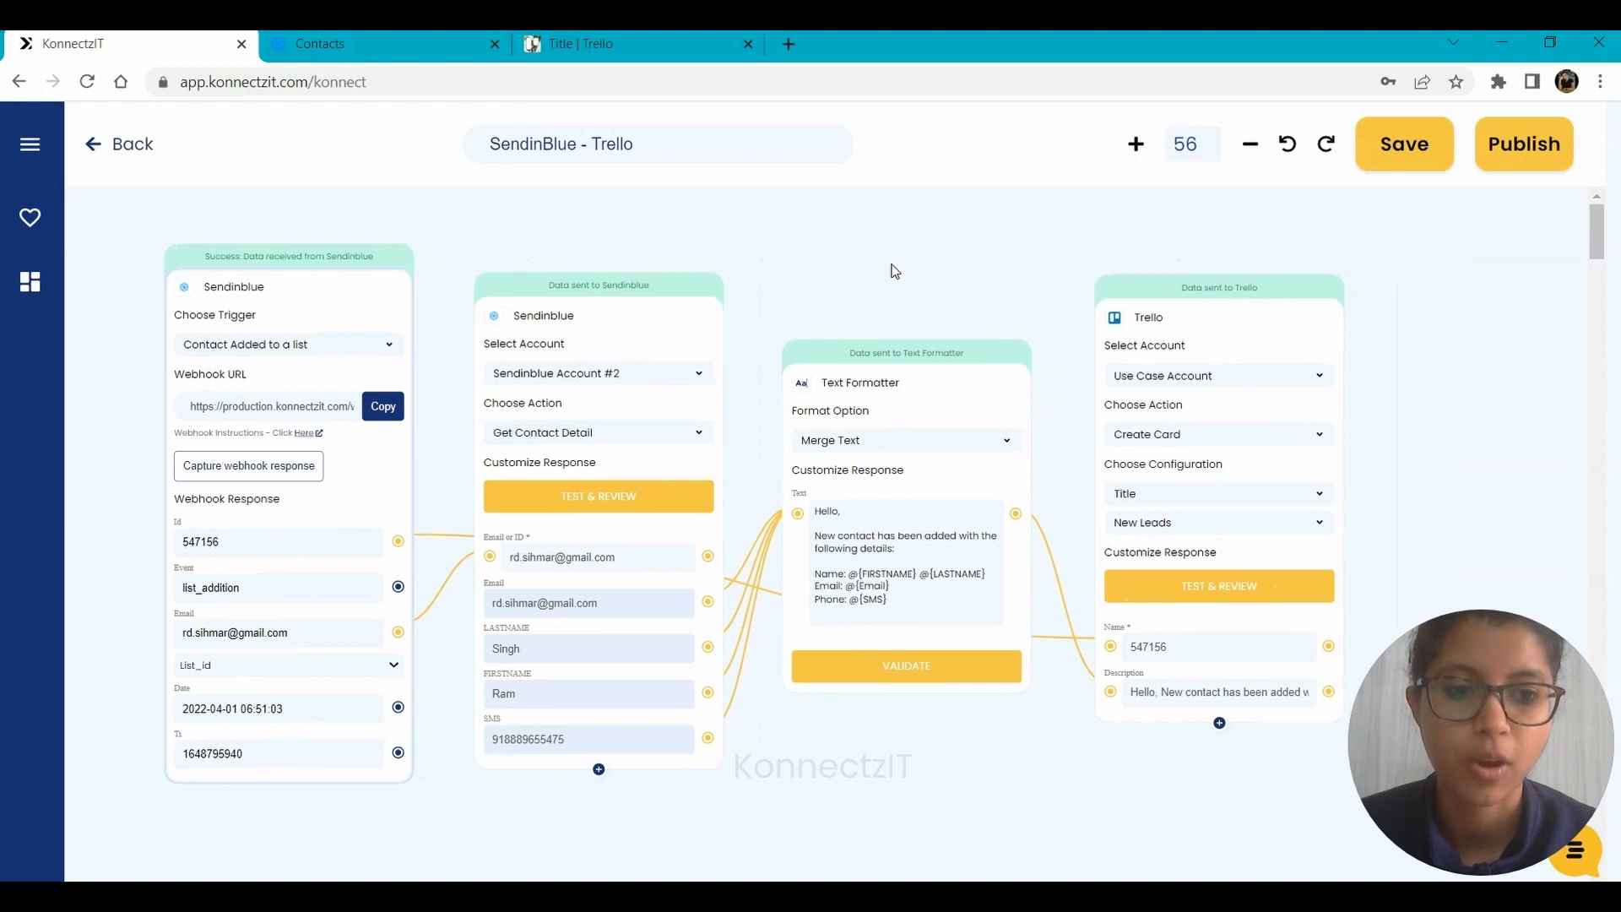
{"action": "left_click", "coordinate": [1538, 144]}
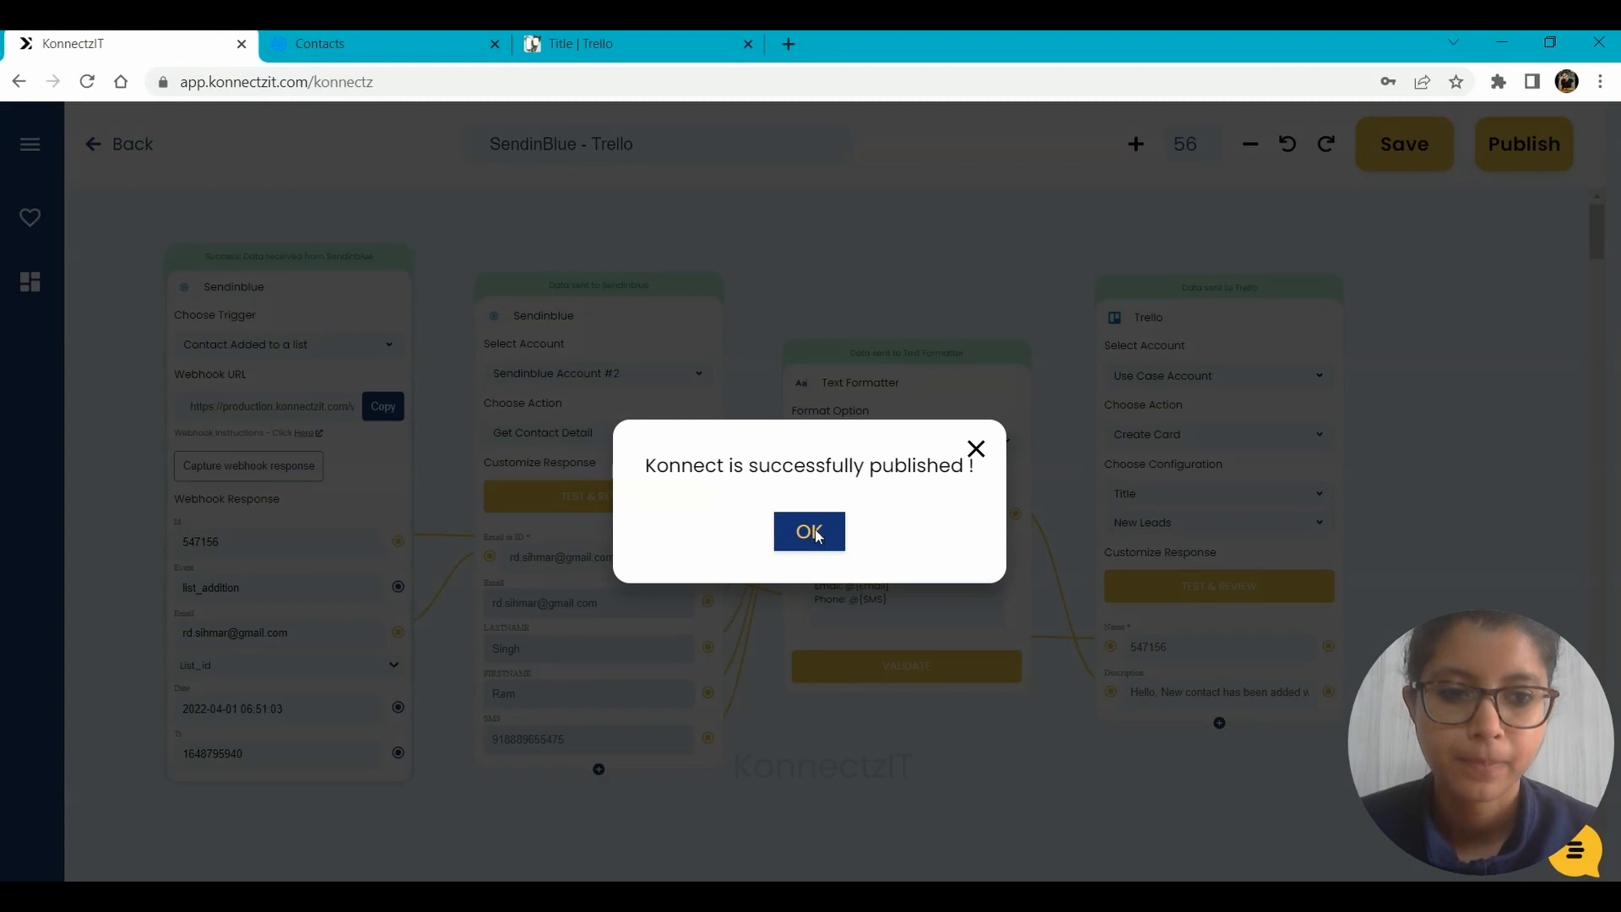
{"action": "left_click", "coordinate": [812, 534]}
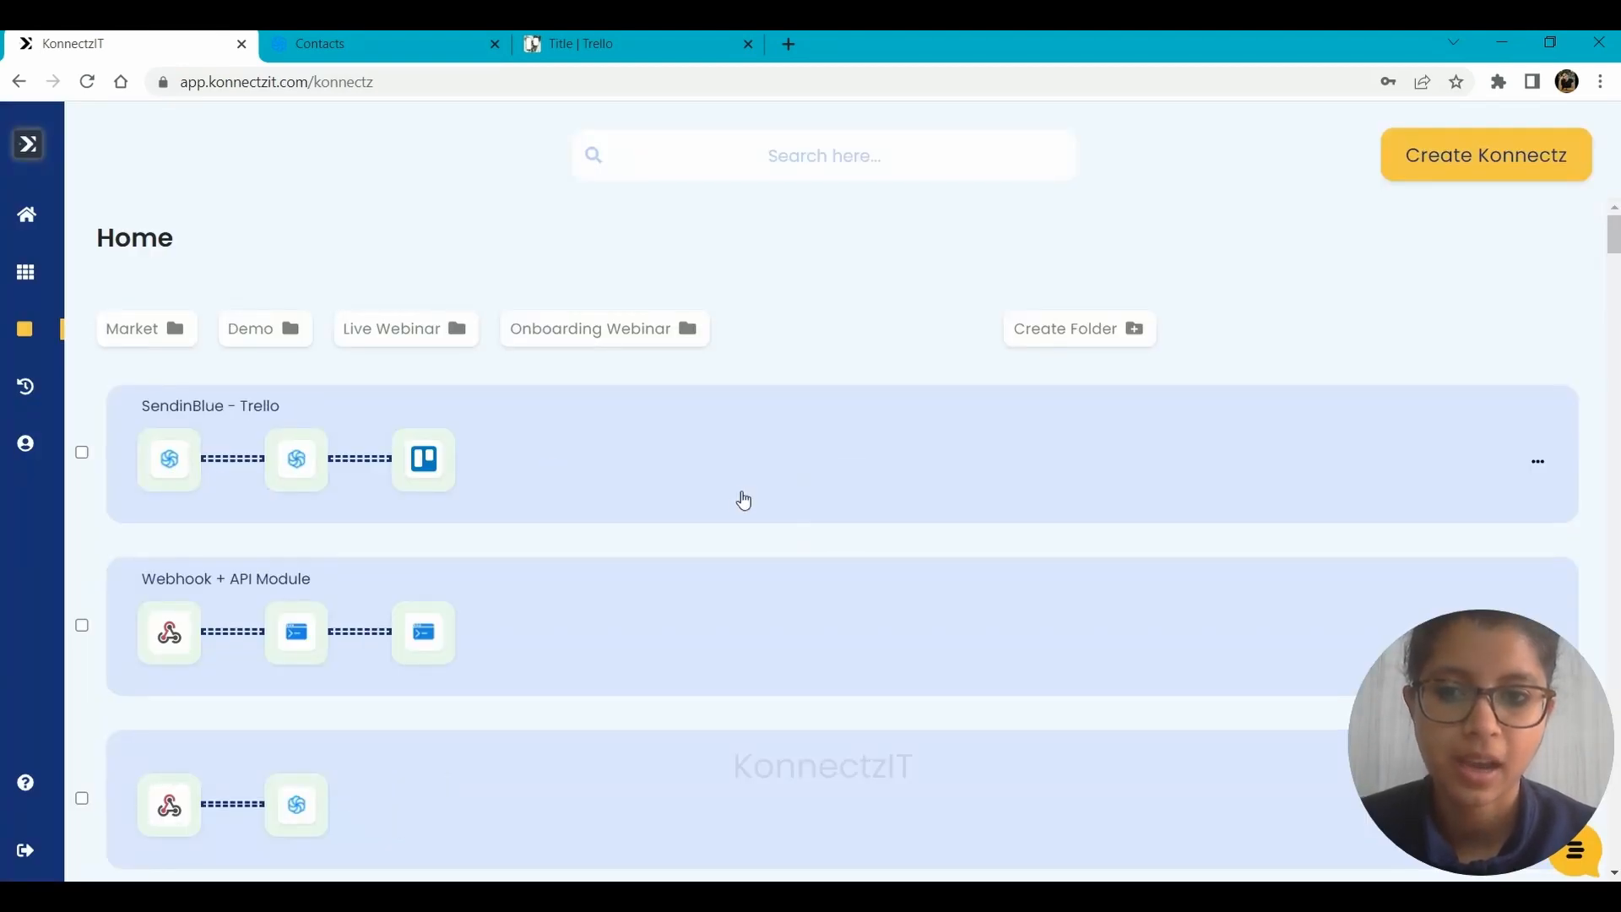
{"action": "left_click", "coordinate": [1321, 515]}
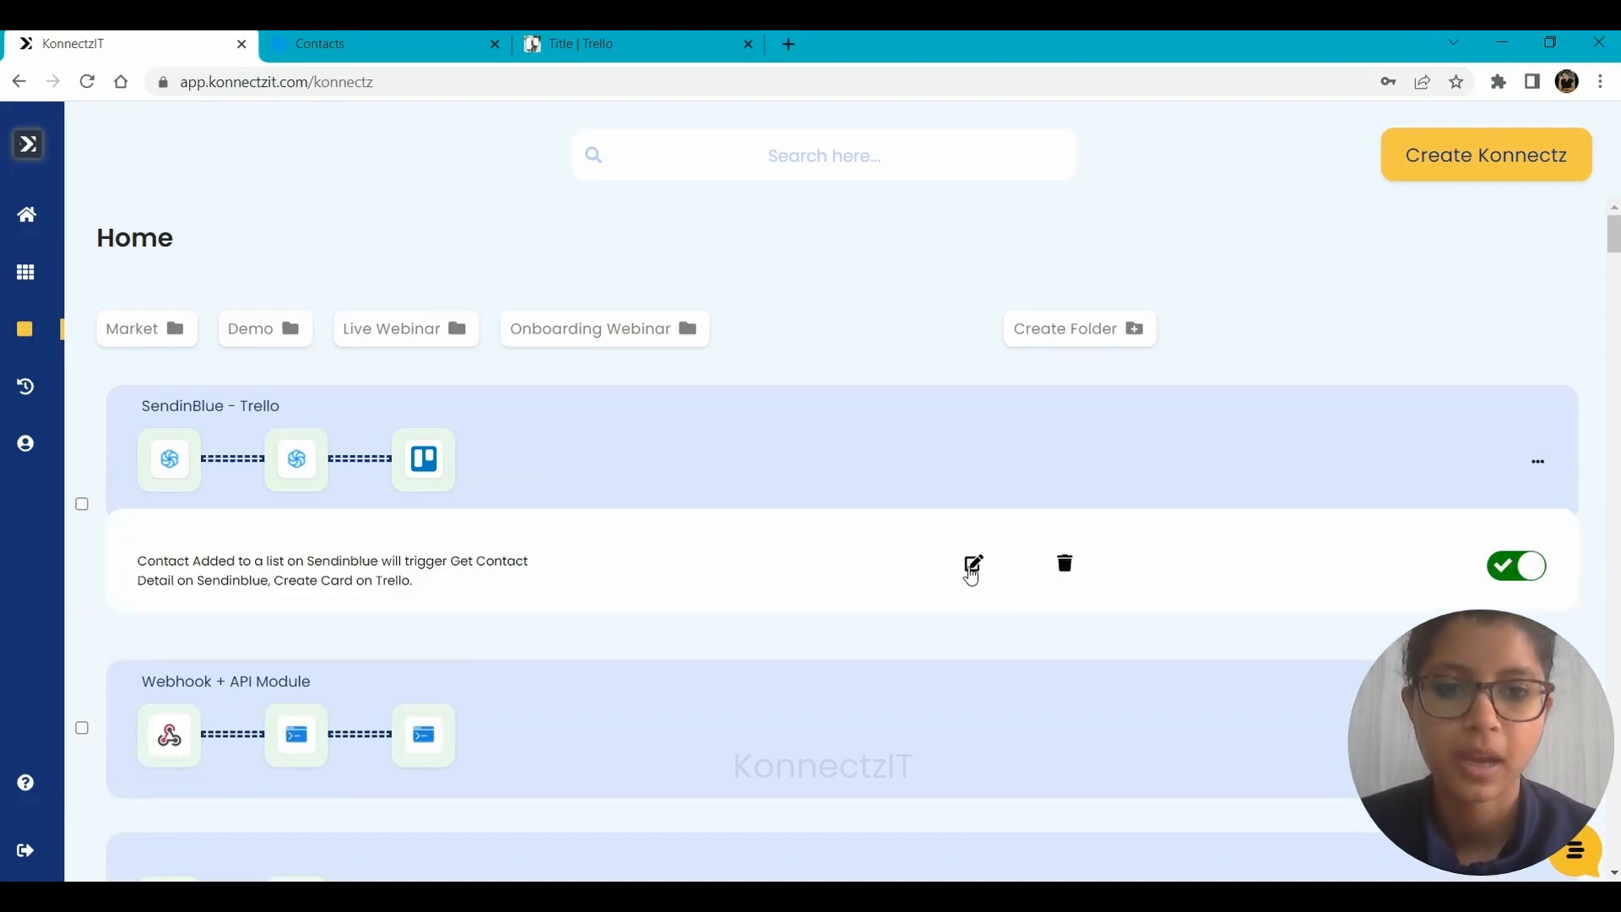
{"action": "left_click", "coordinate": [971, 573]}
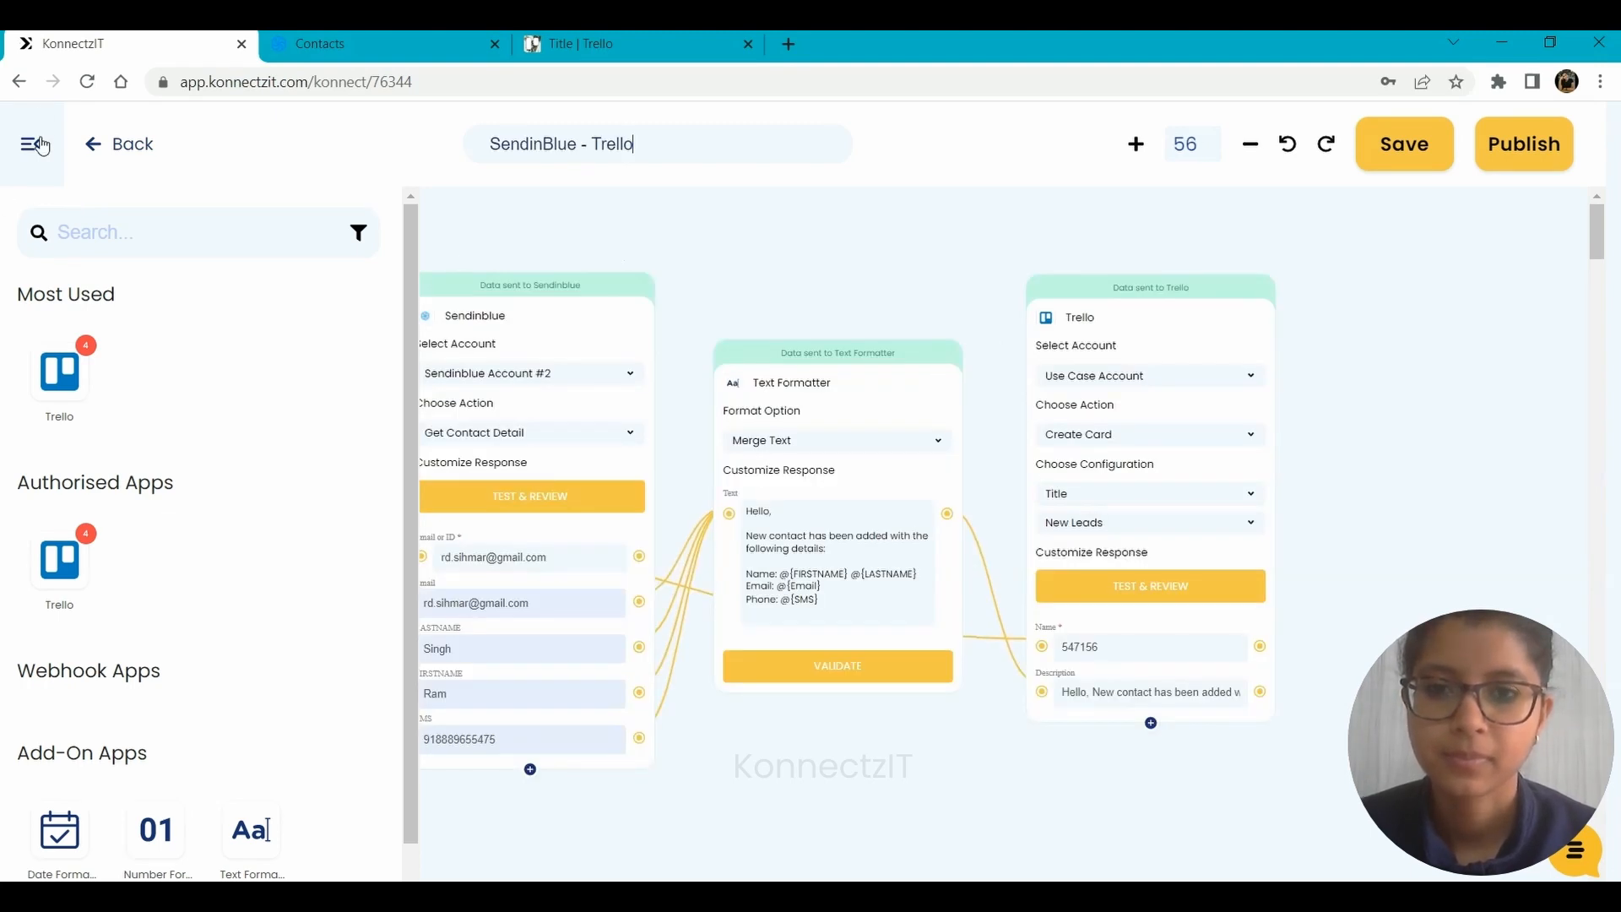
Switch to Trello, open the new card in New Leads and compare its description with the konnect and the Sendinblue contacts.
{"action": "left_click", "coordinate": [632, 42]}
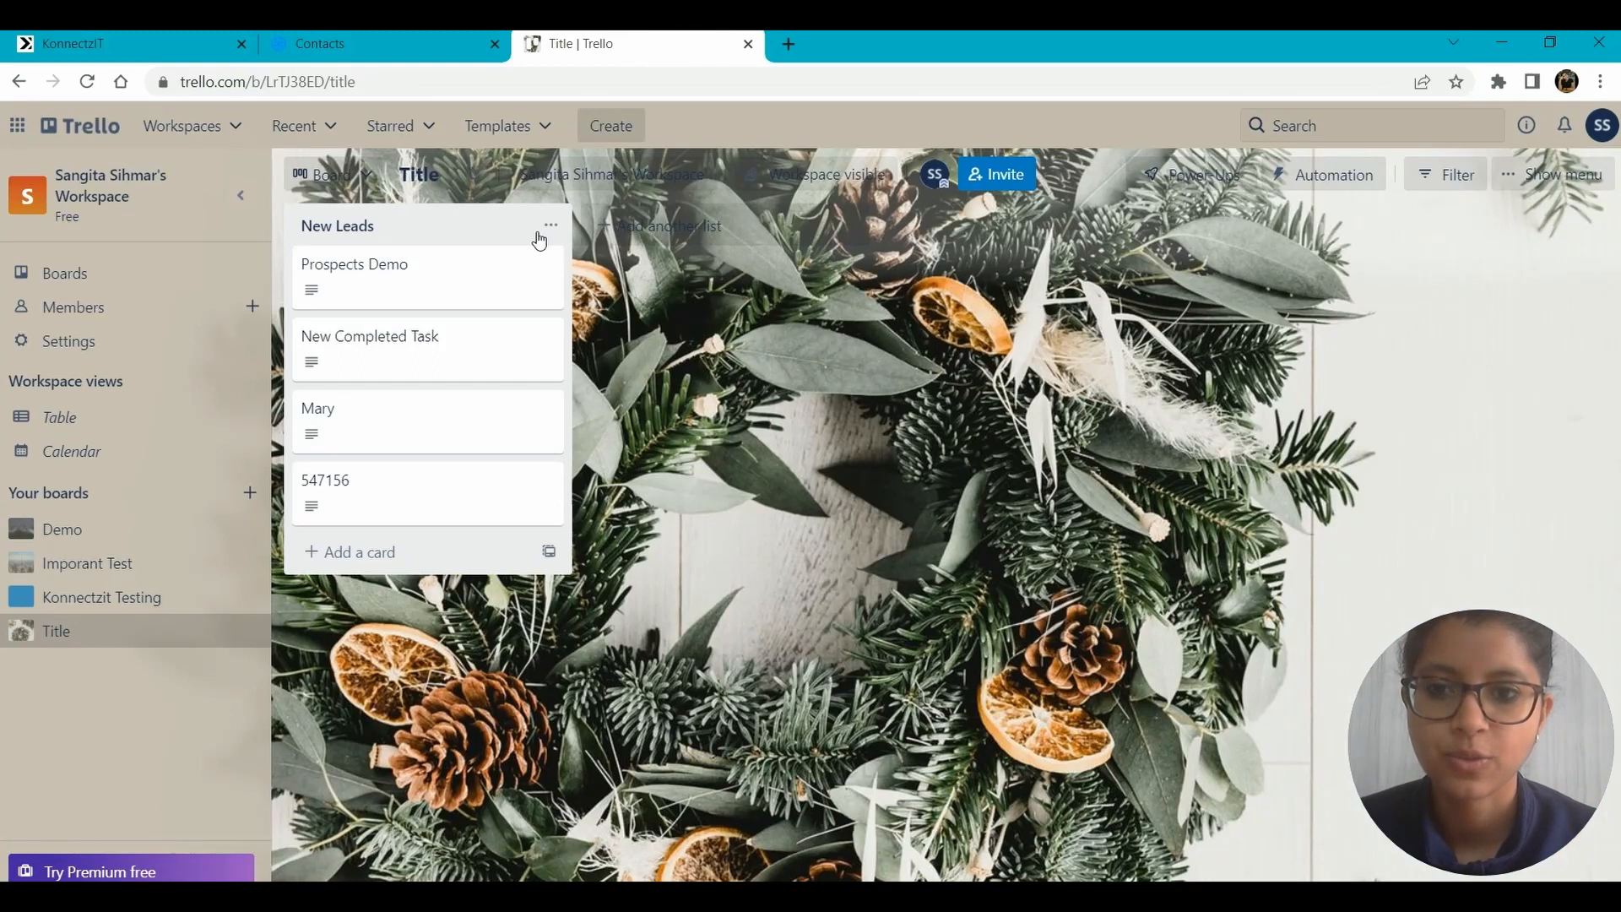
{"action": "left_click", "coordinate": [338, 507]}
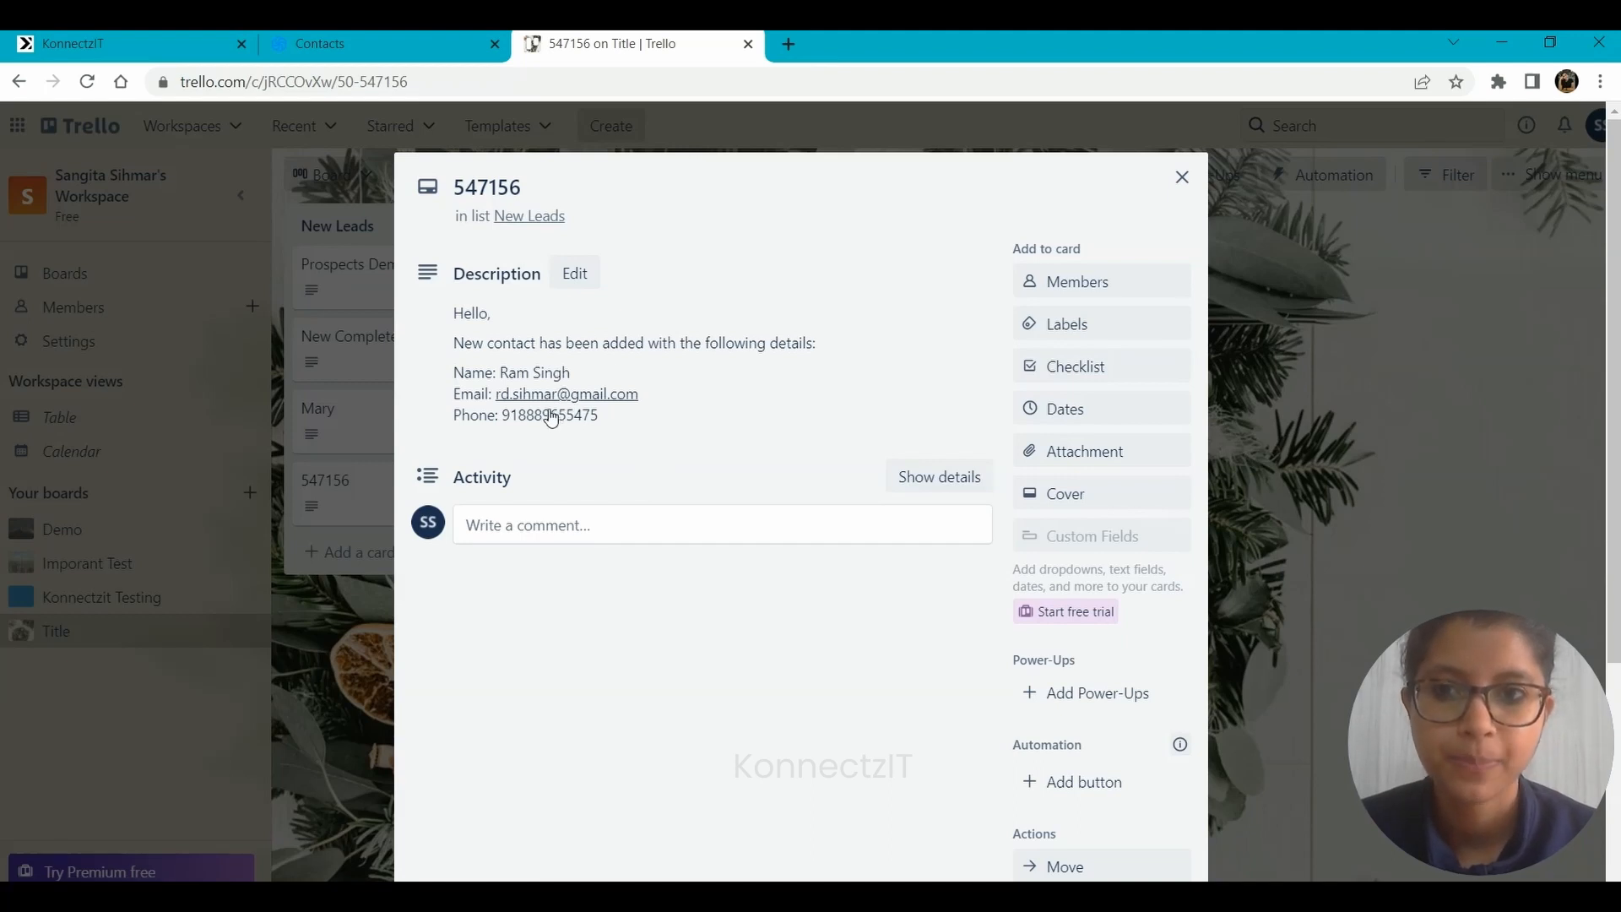
{"action": "left_click", "coordinate": [384, 43]}
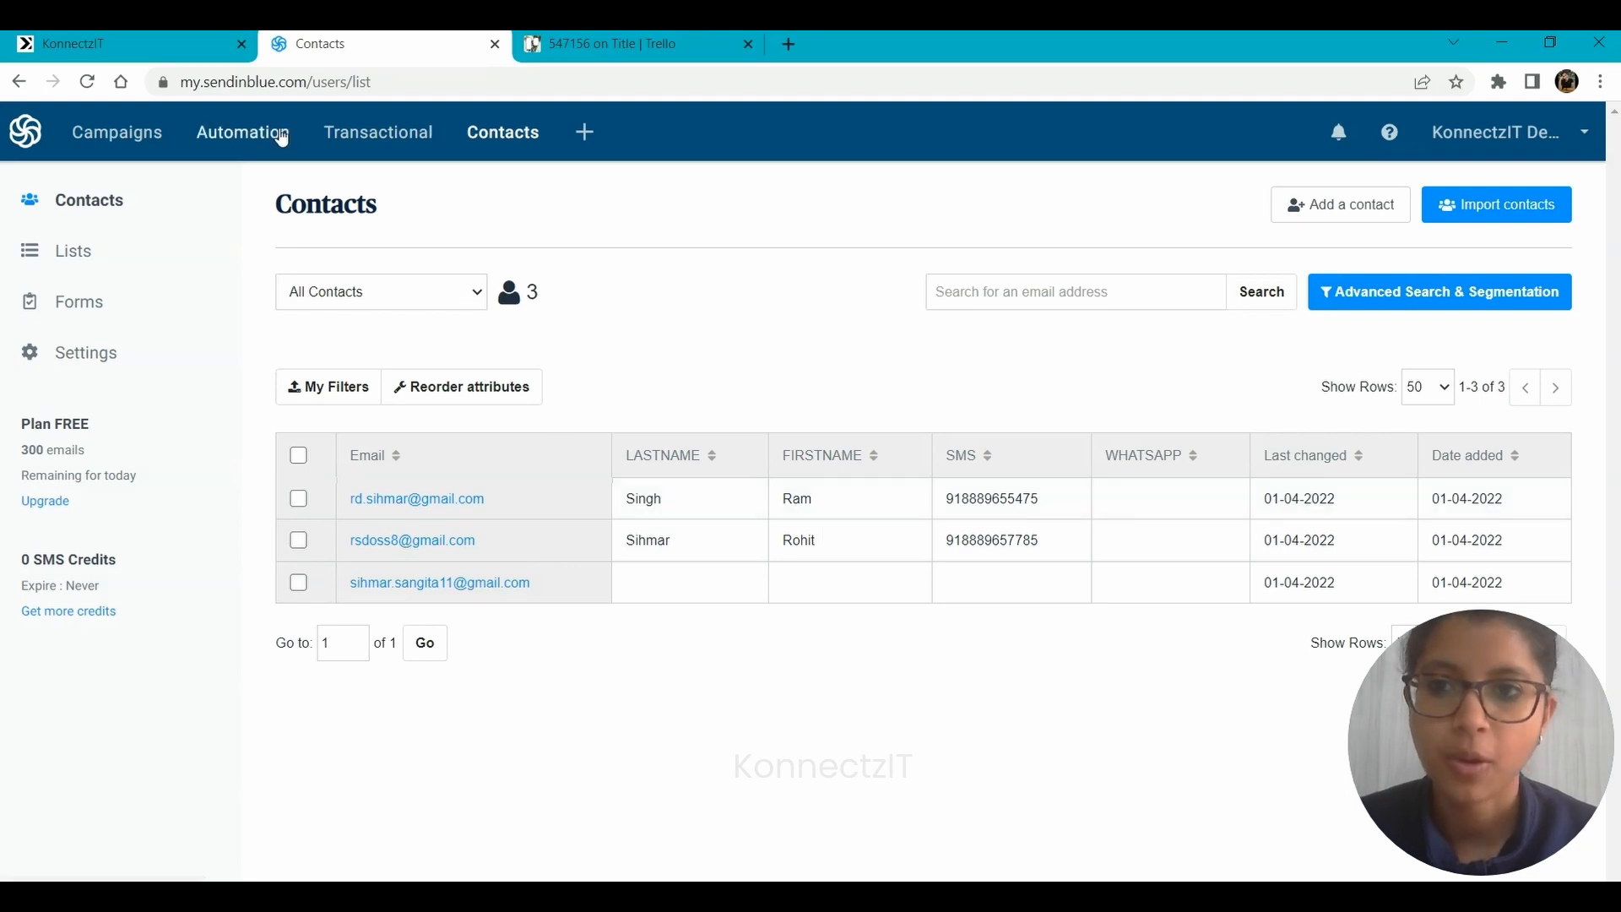
{"action": "left_click", "coordinate": [202, 44]}
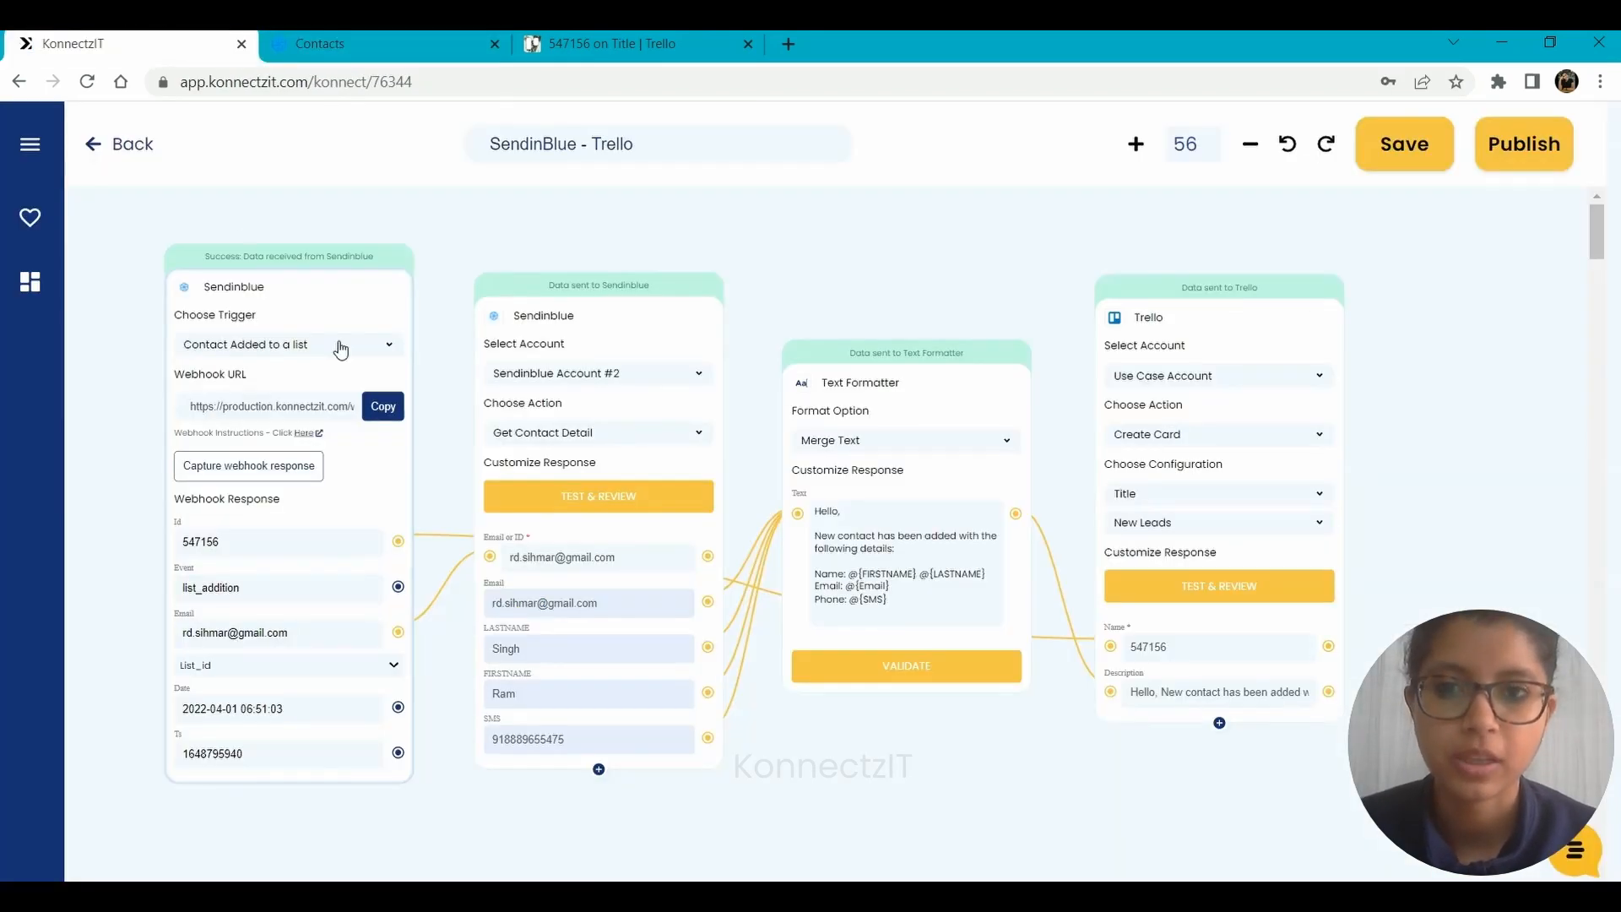
{"action": "left_click", "coordinate": [383, 36]}
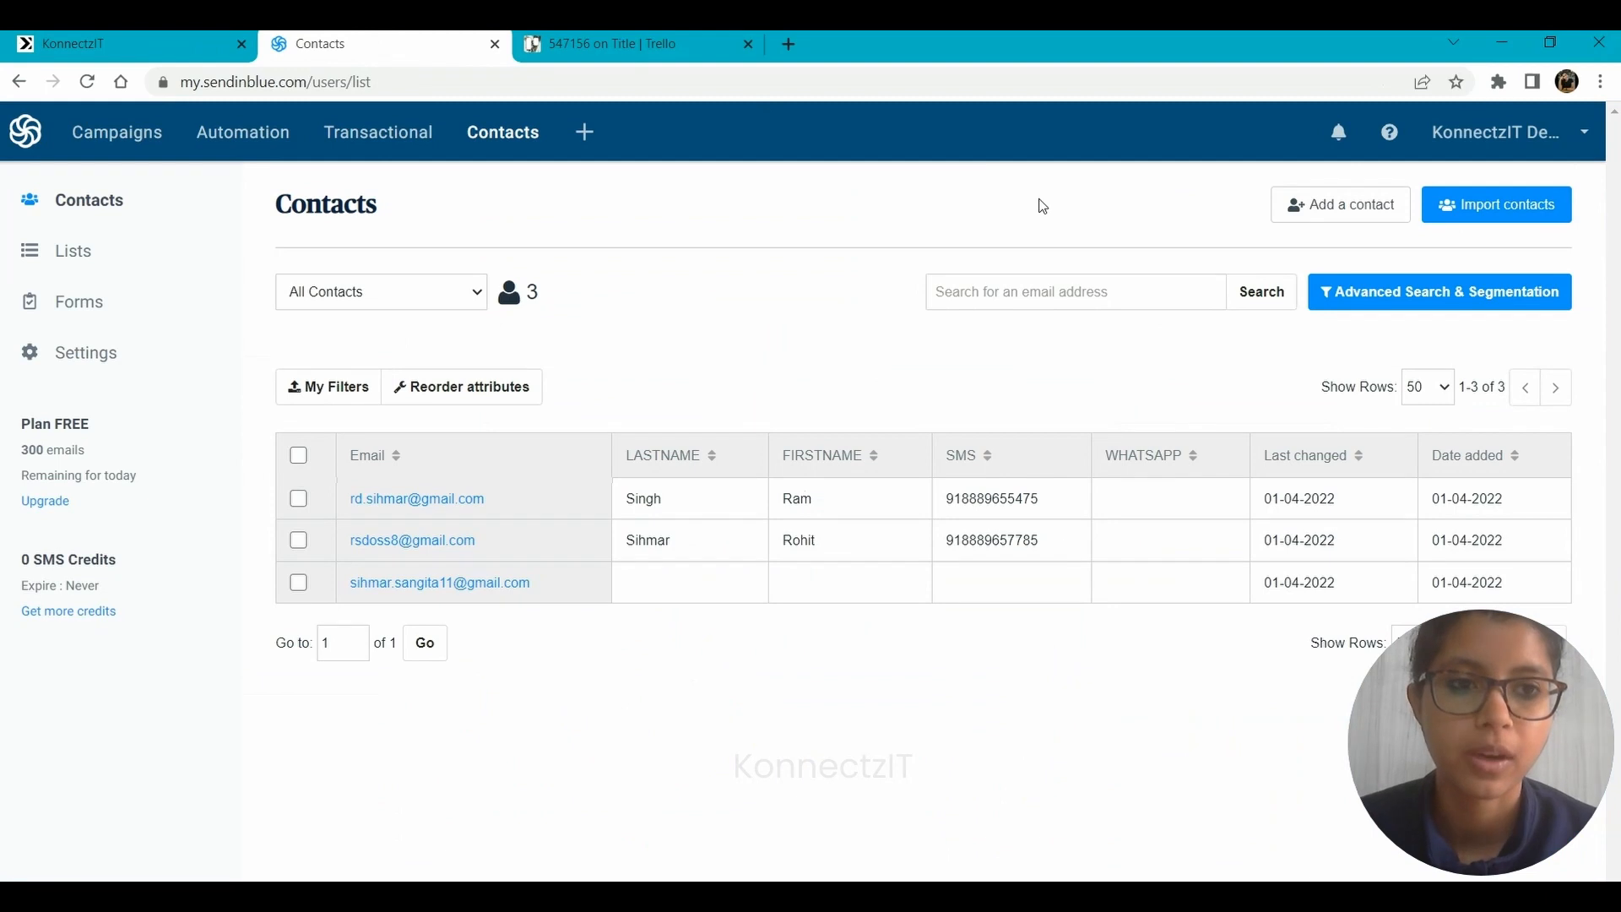
{"action": "left_click", "coordinate": [701, 35]}
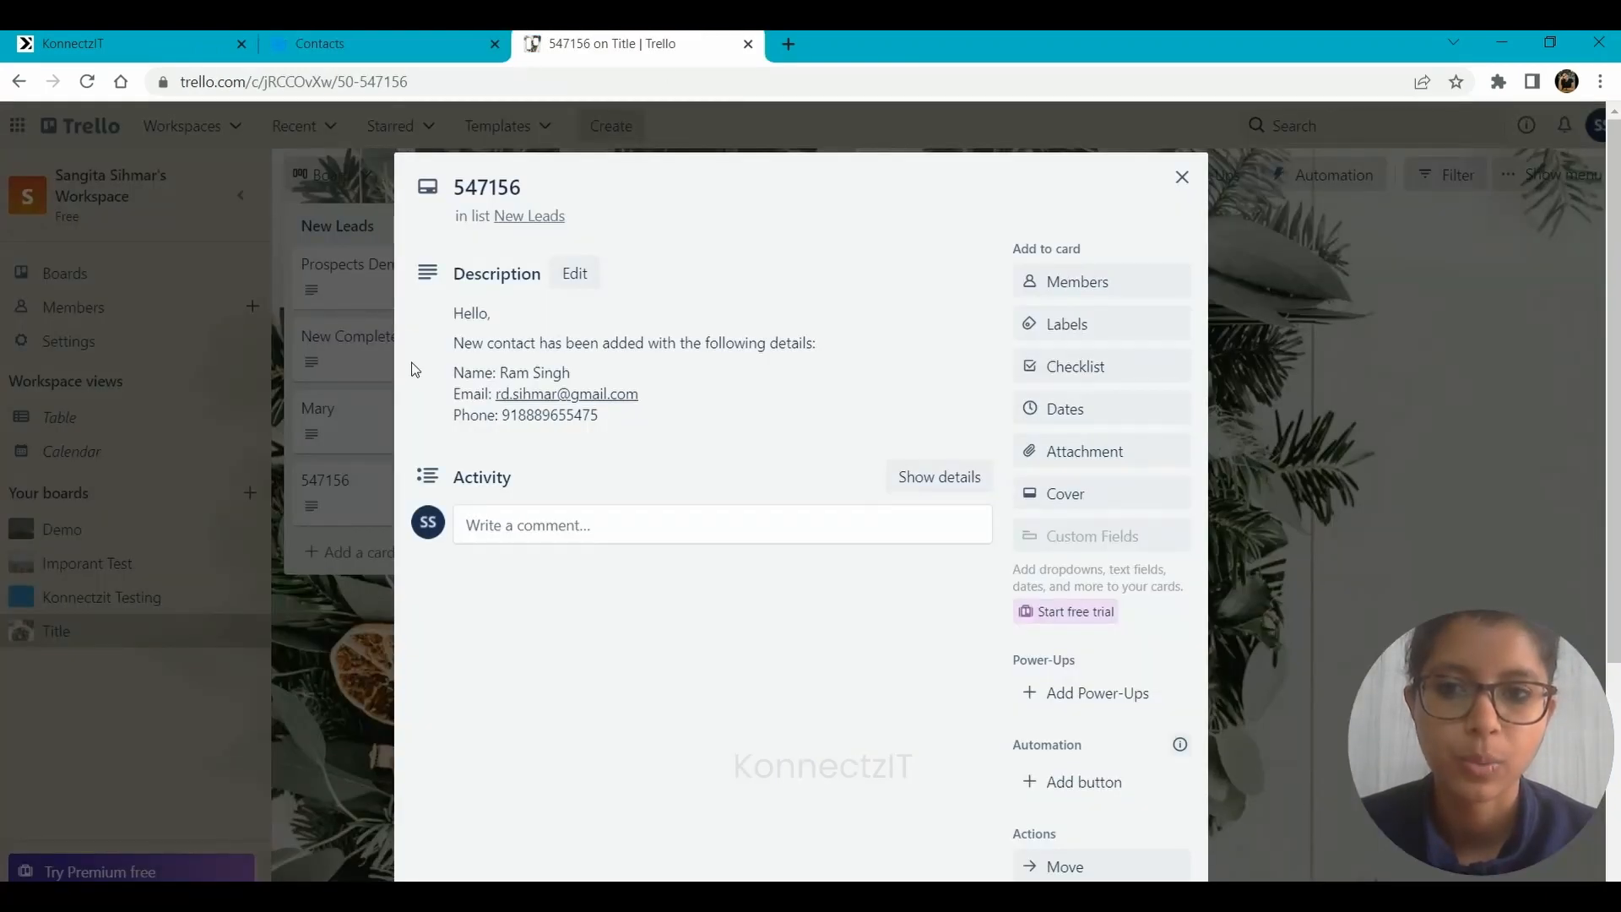
Switch to Sendinblue, start adding a new contact and enter the contact's email address.
{"action": "left_click", "coordinate": [350, 38]}
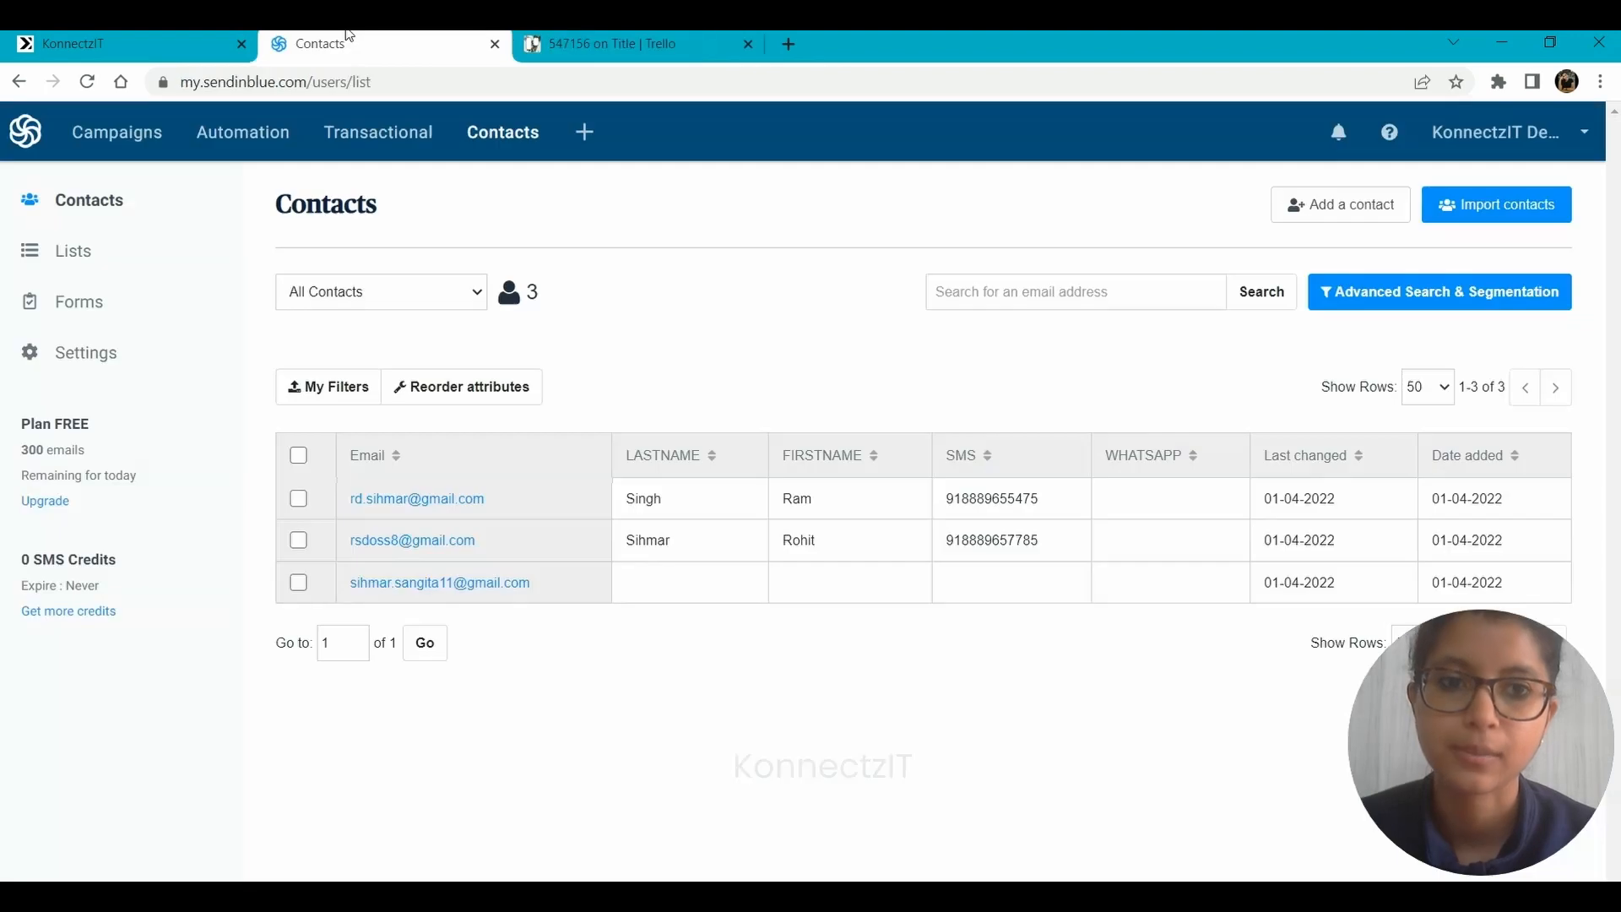
{"action": "left_click", "coordinate": [1331, 207]}
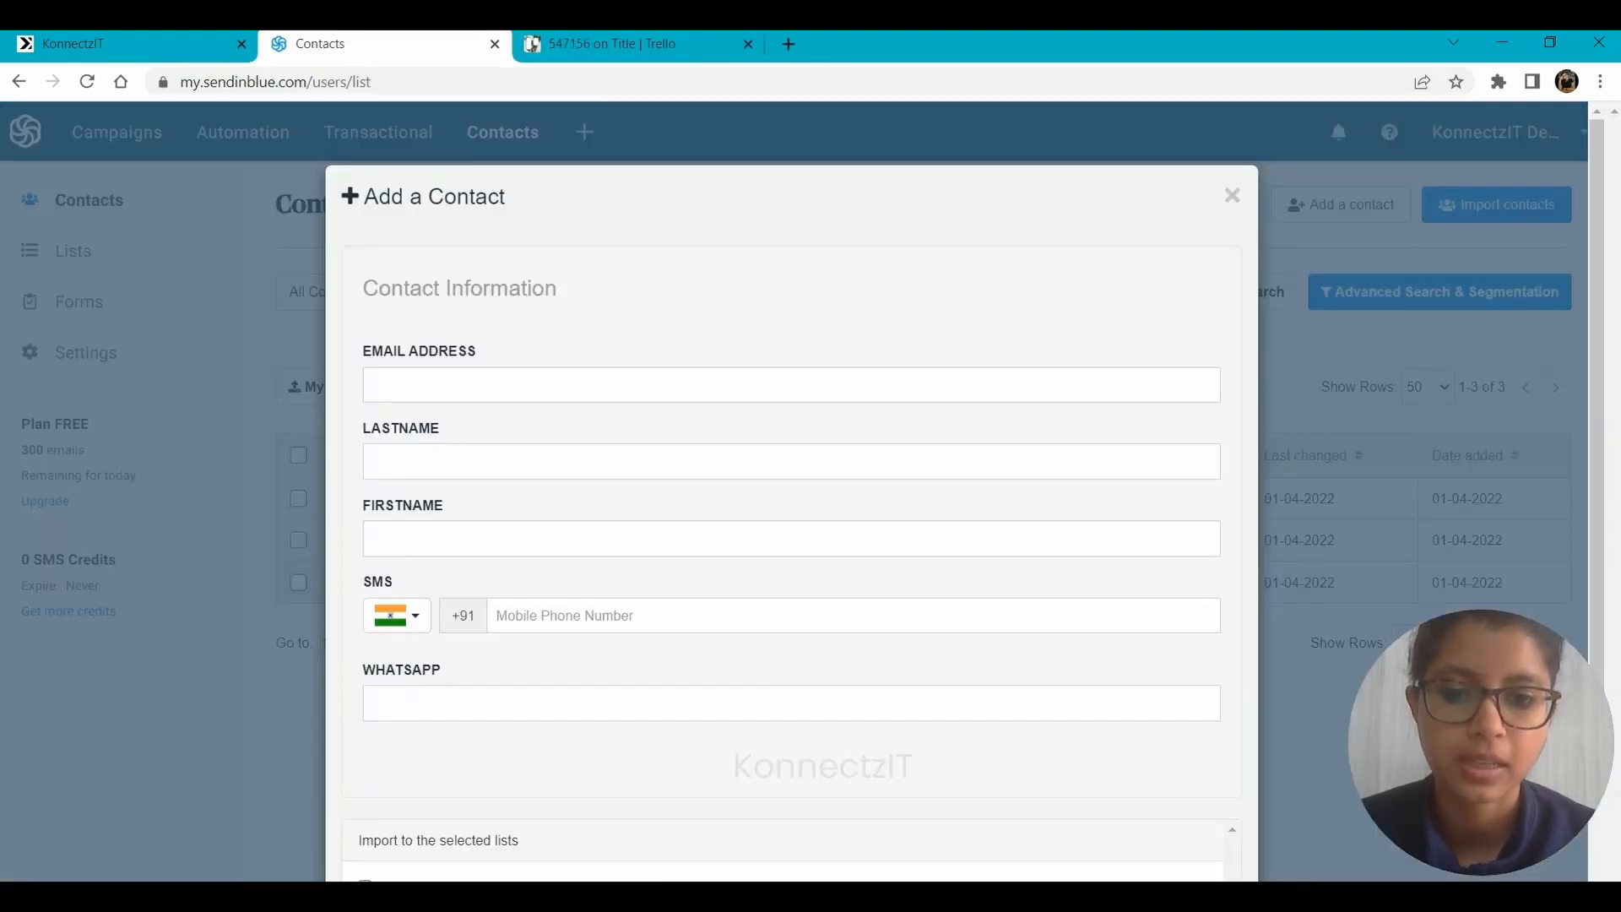
{"action": "left_click", "coordinate": [479, 384]}
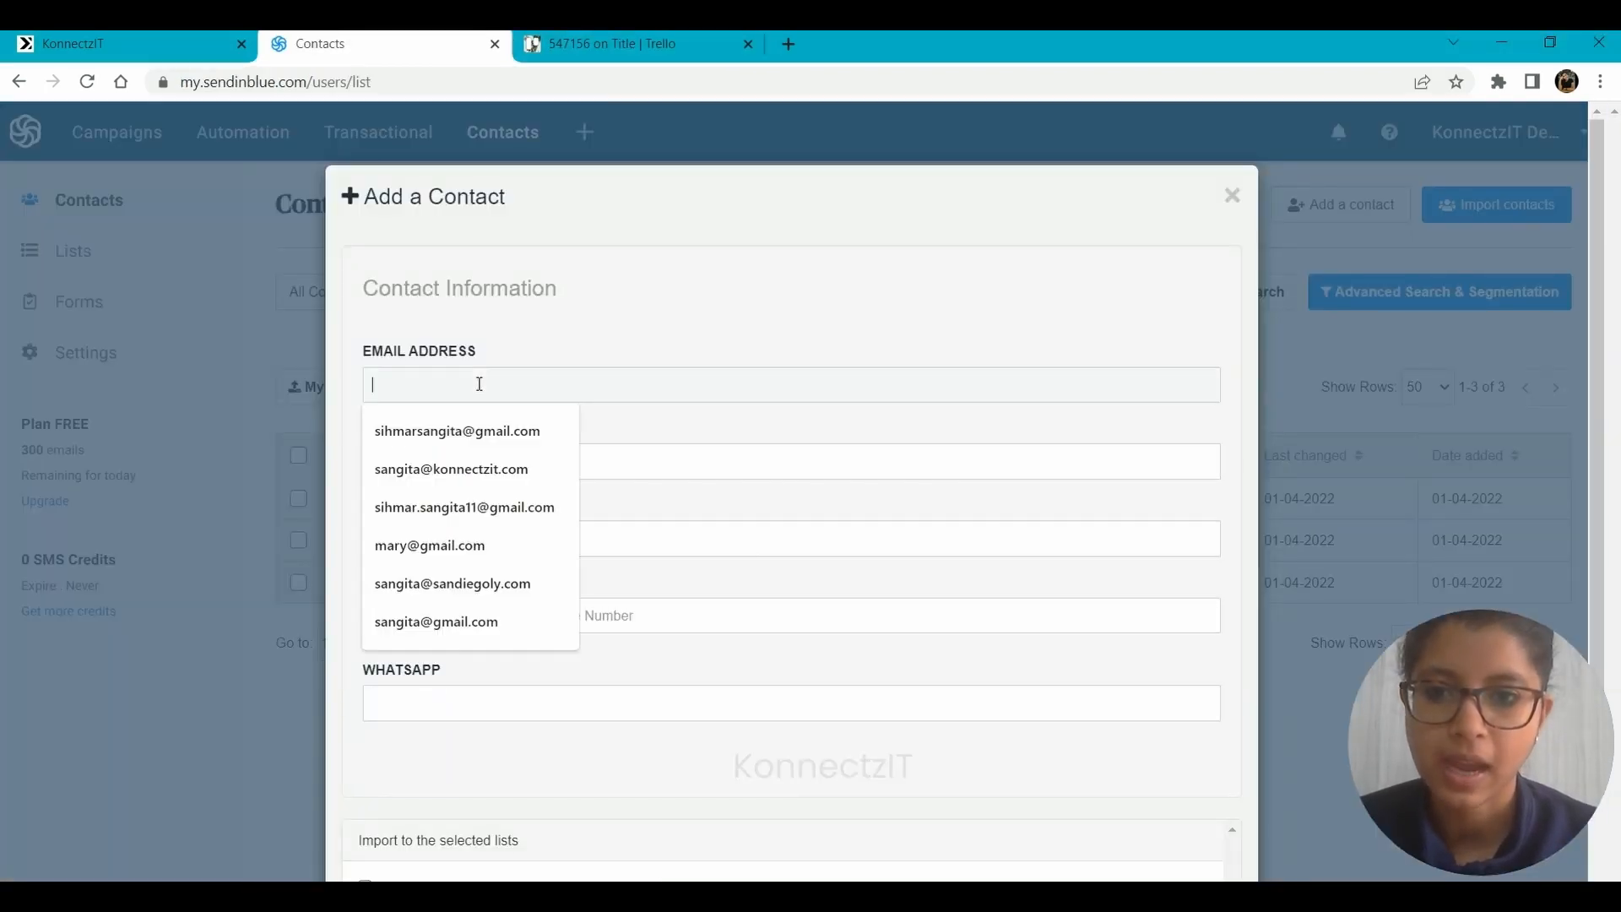
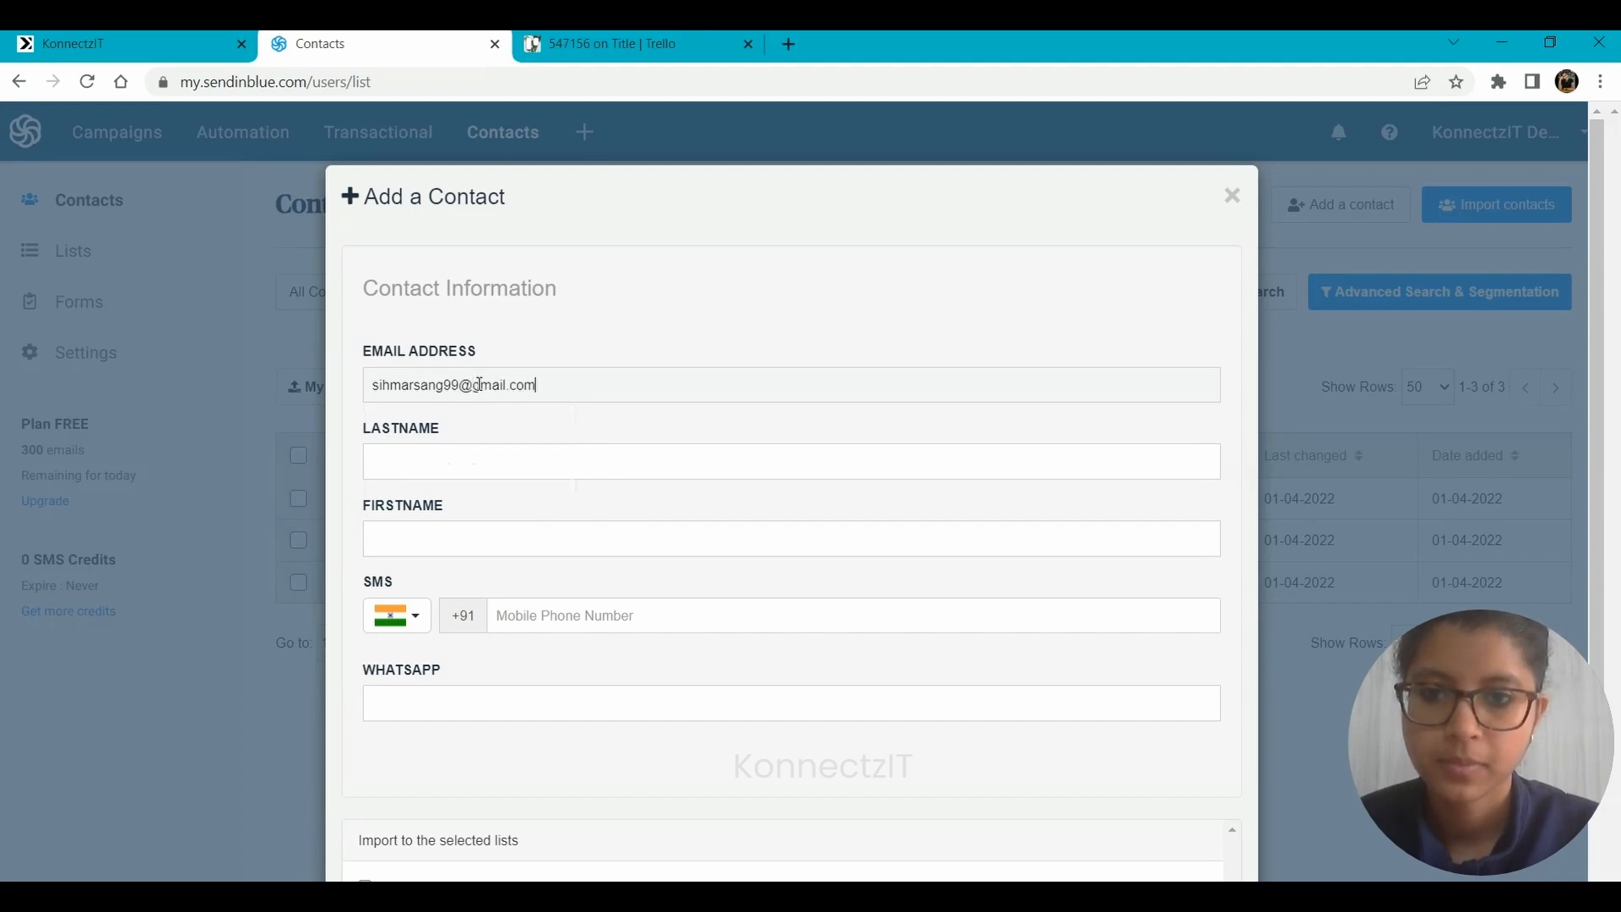
Fill in the new contact's last name, first name and mobile phone number for SMS.
{"action": "left_click", "coordinate": [462, 468]}
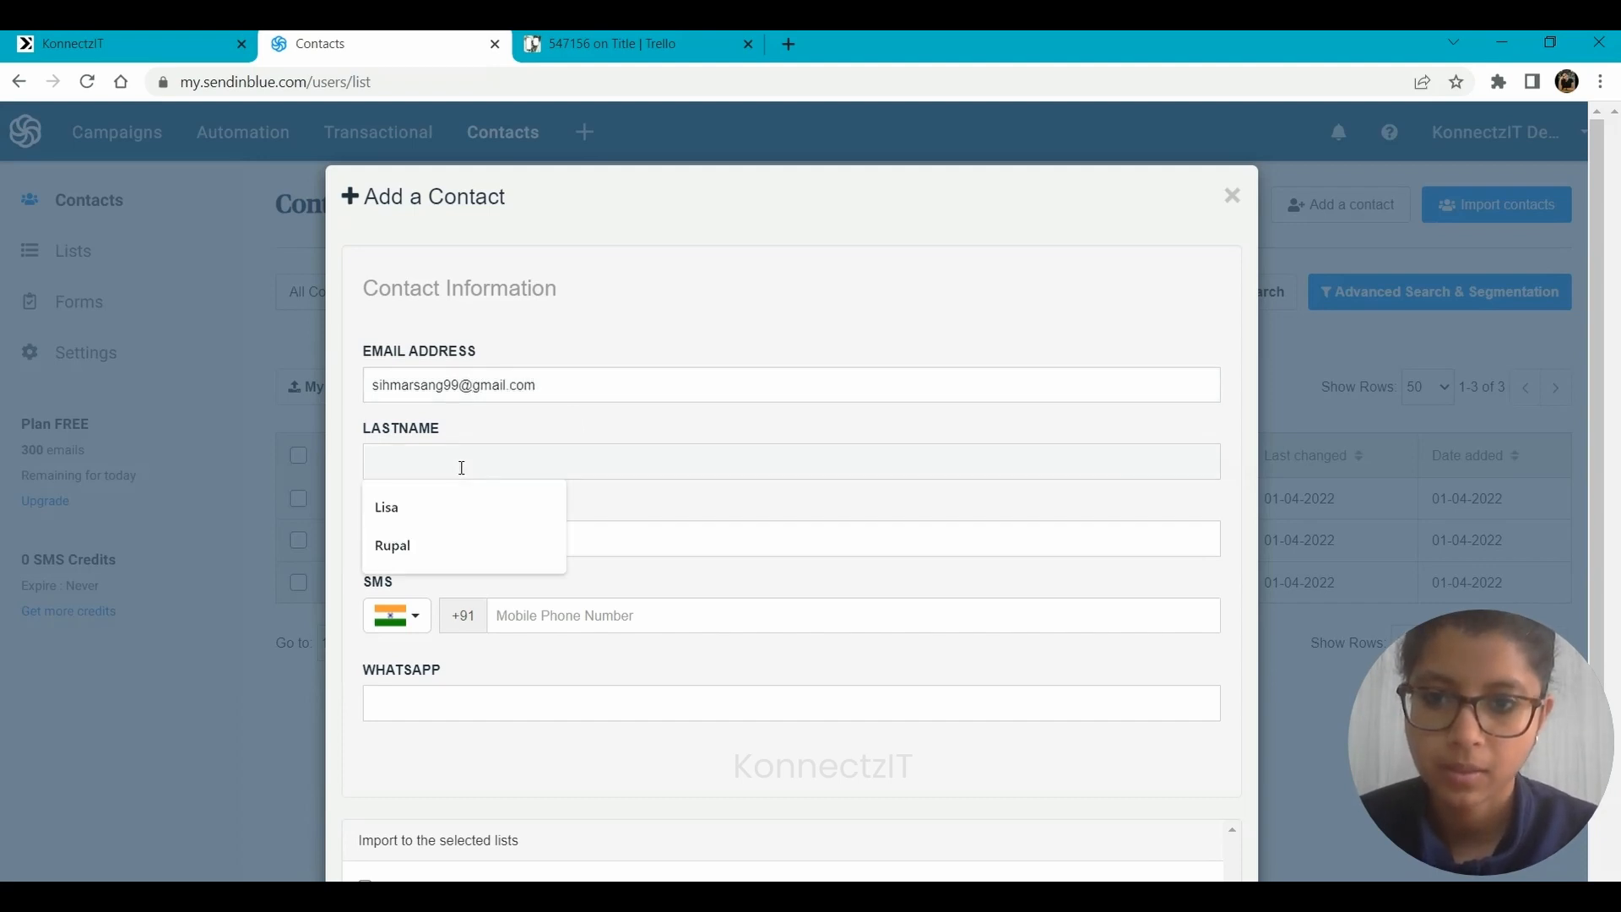
{"action": "left_click", "coordinate": [438, 550]}
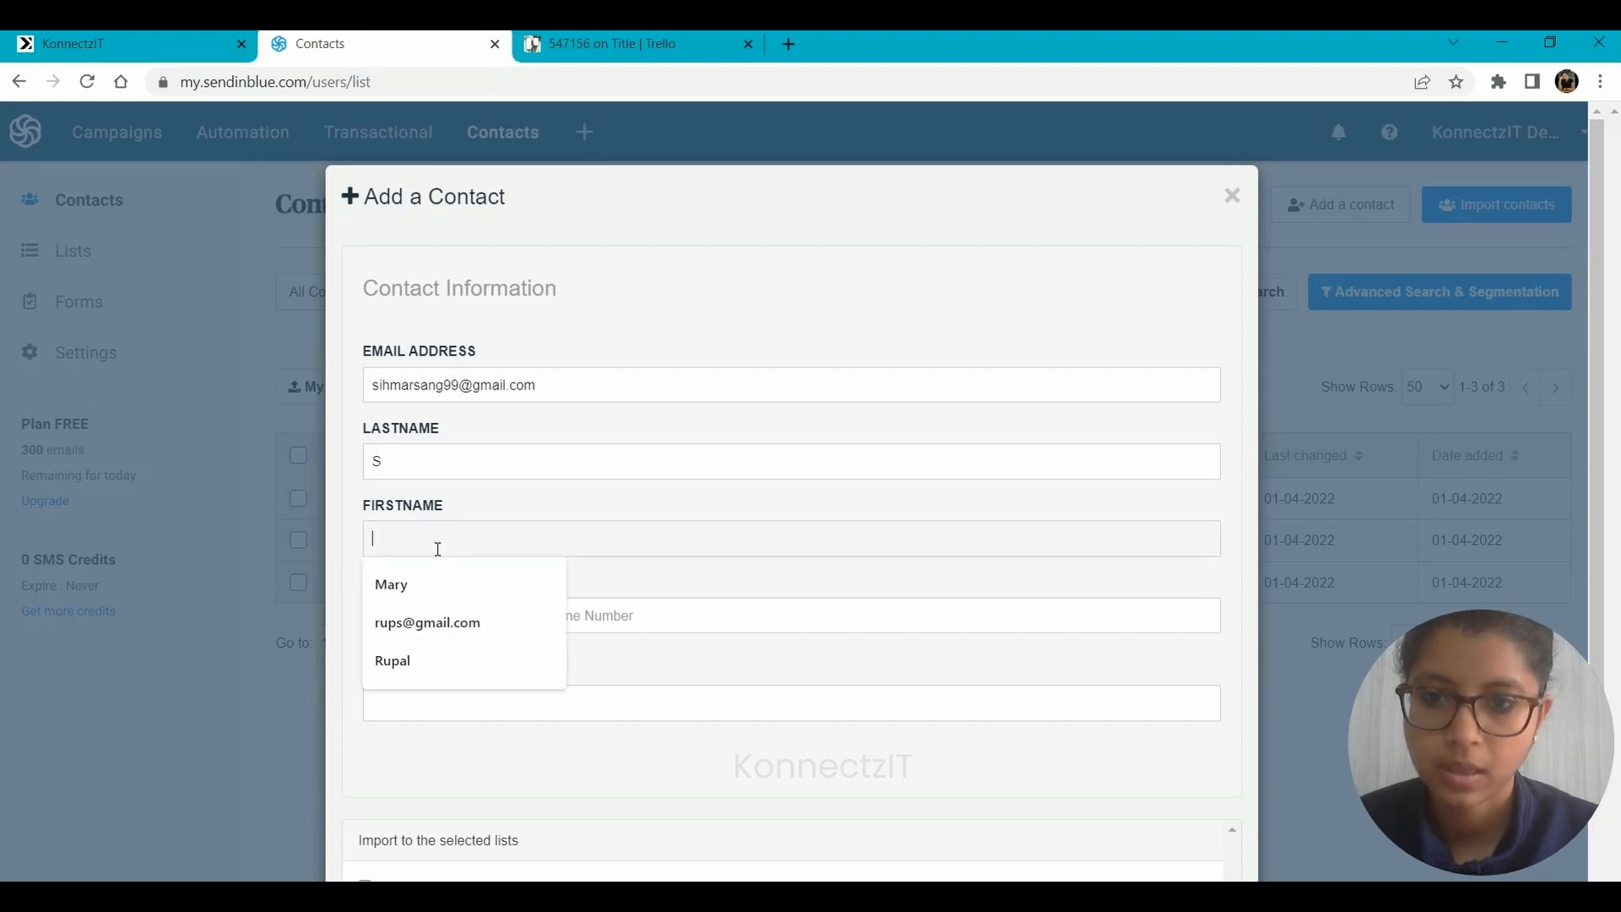
{"action": "type", "text": "Sangeeta"}
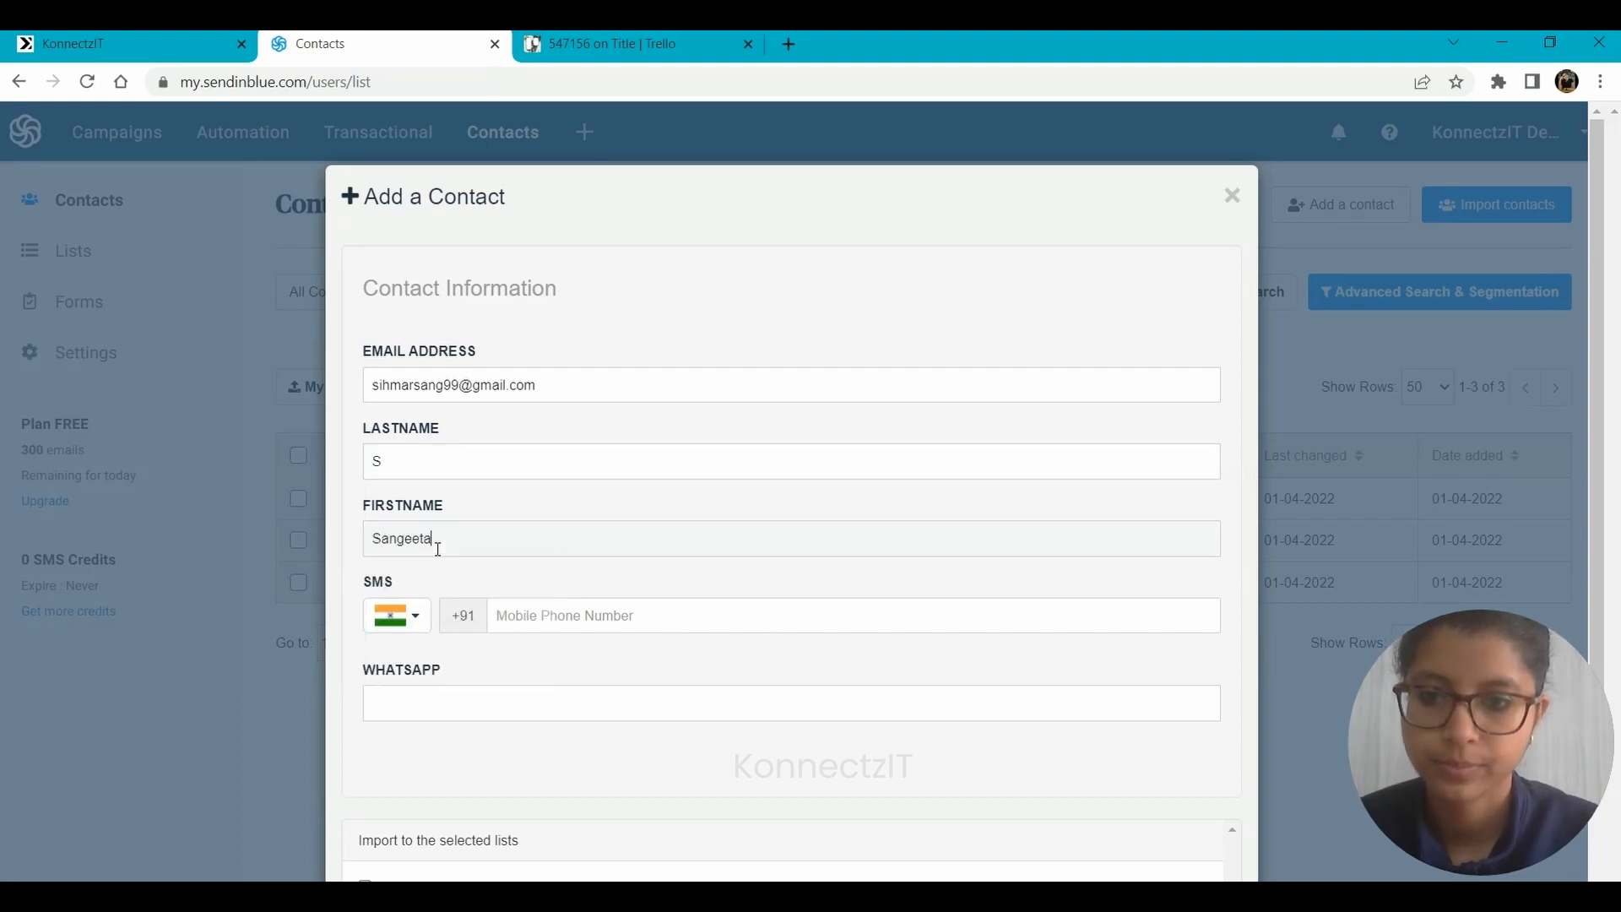
{"action": "left_click", "coordinate": [591, 621]}
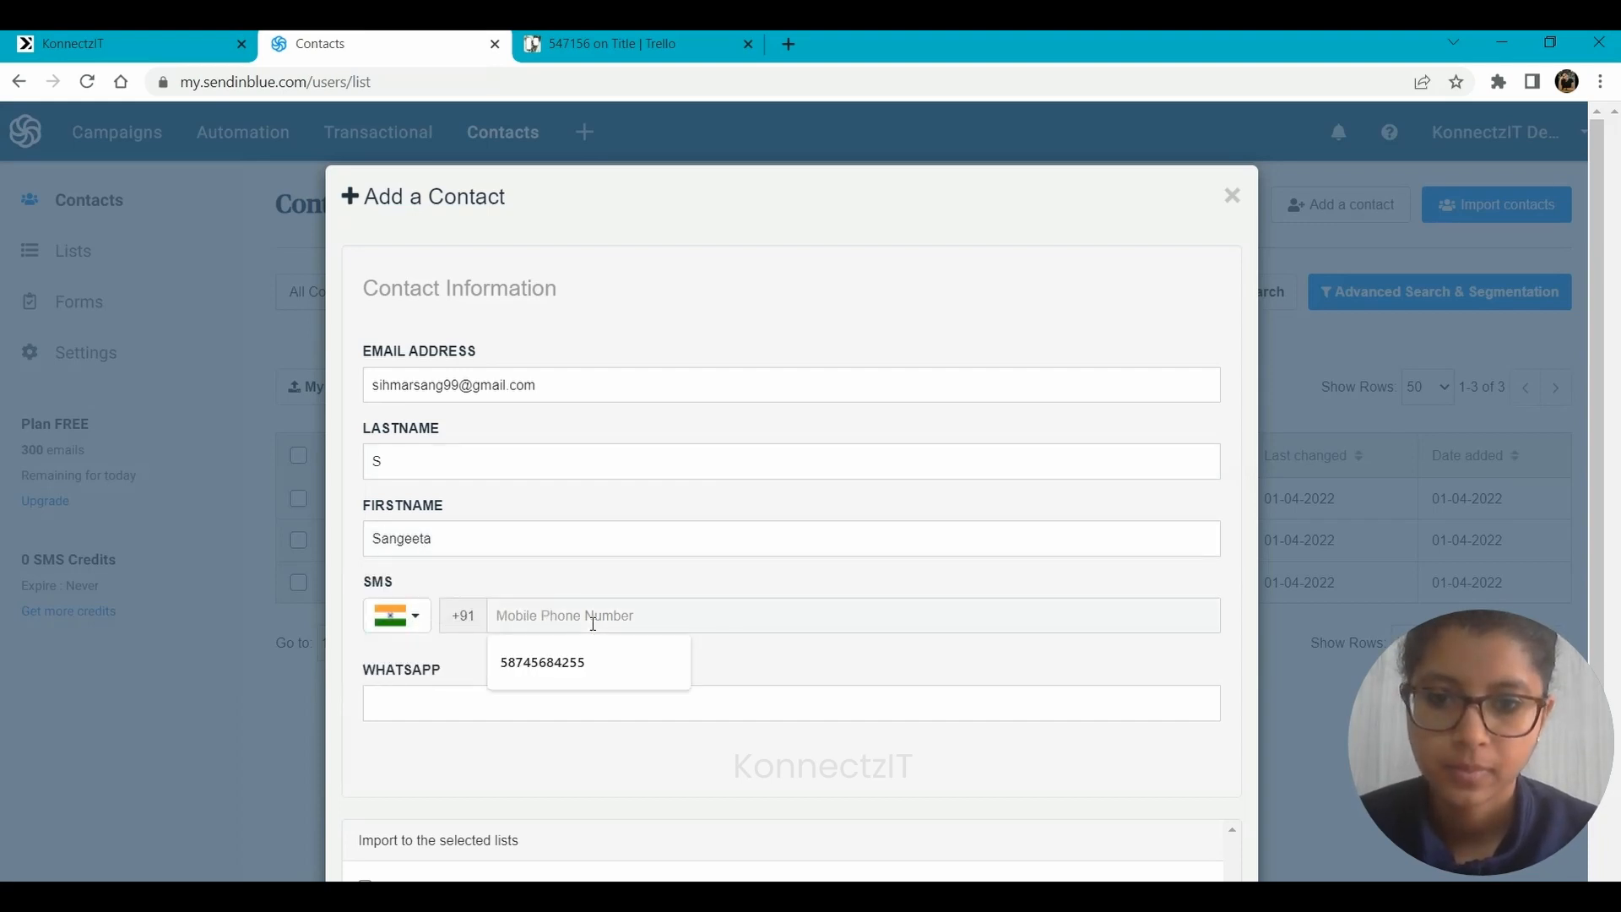
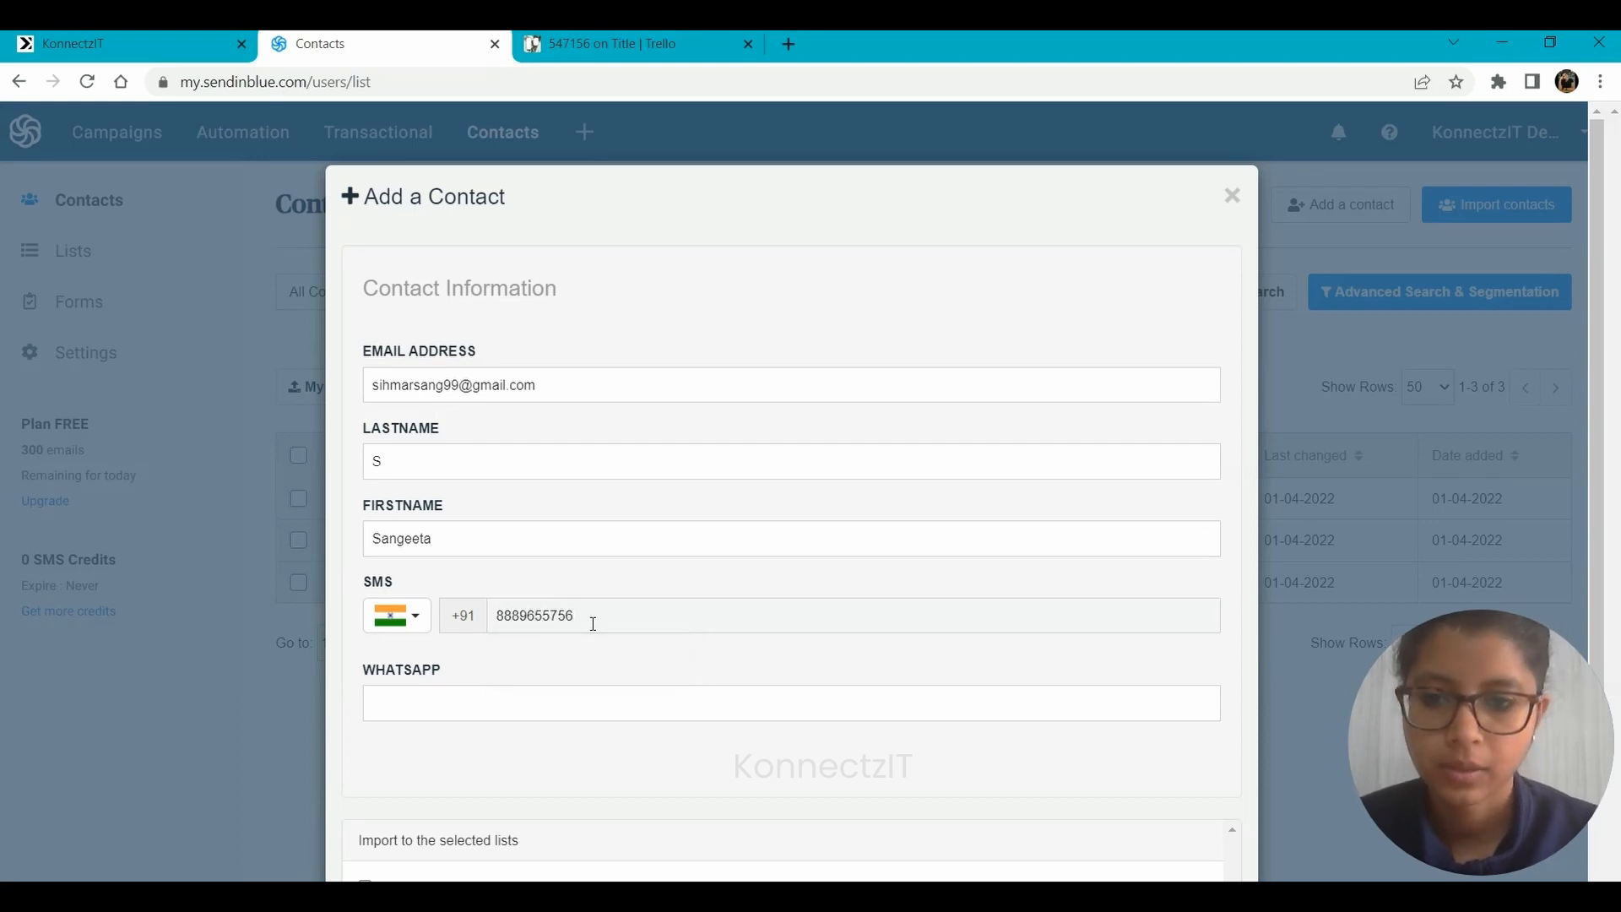
Assign the contact to Your first list, save it and return to the contacts overview.
{"action": "scroll", "coordinate": [593, 623], "scroll_direction": "down", "scroll_amount": 3}
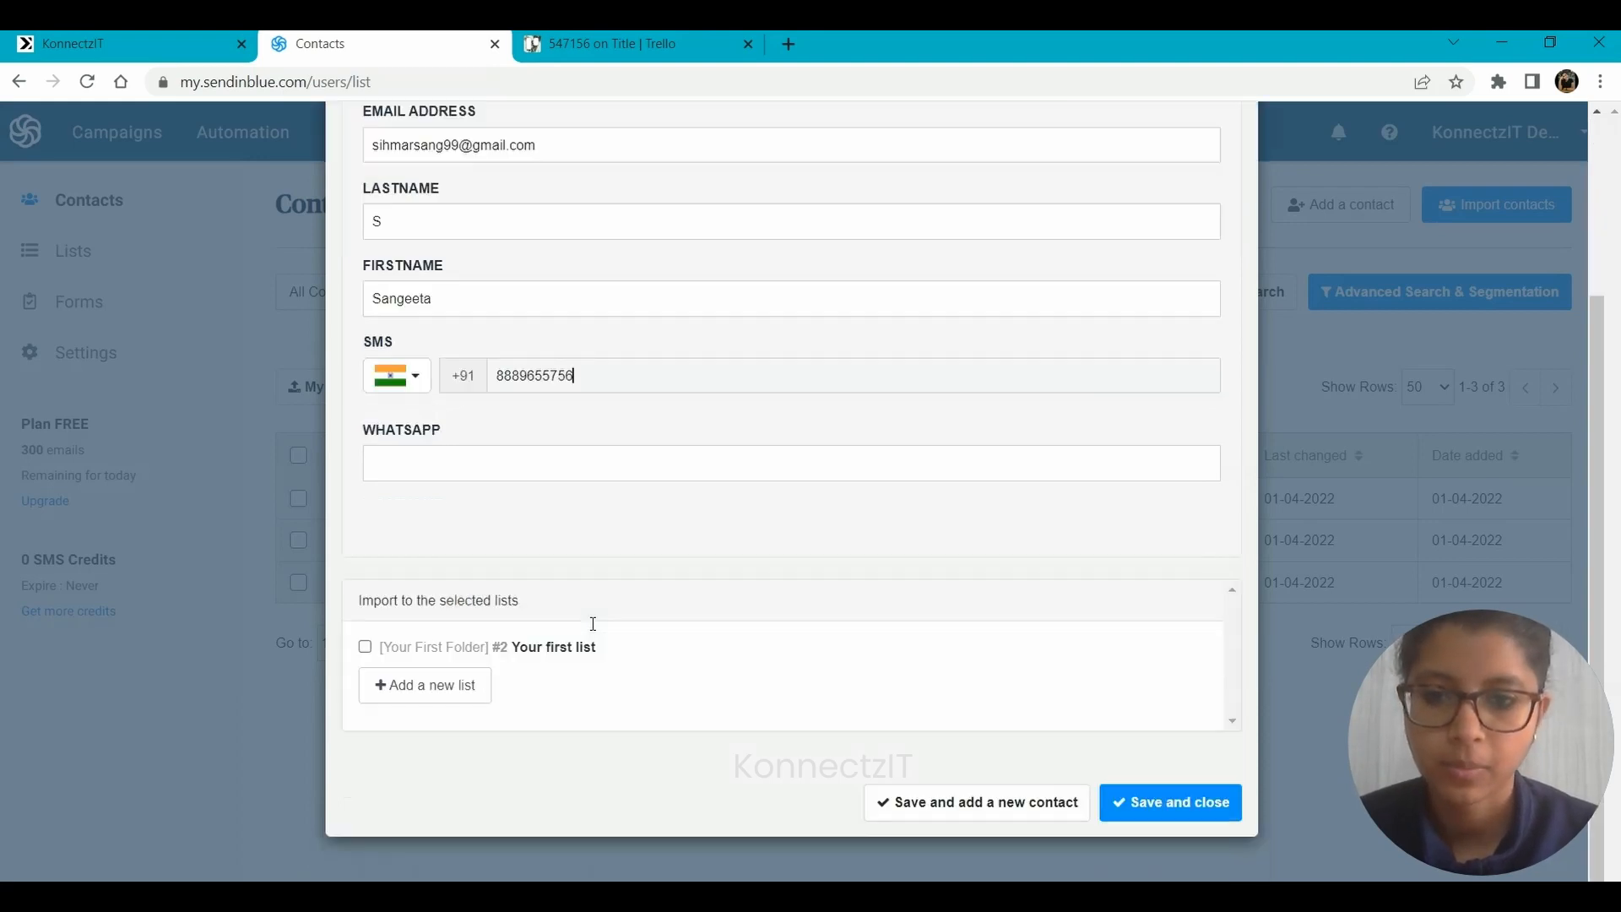
{"action": "left_click", "coordinate": [367, 649]}
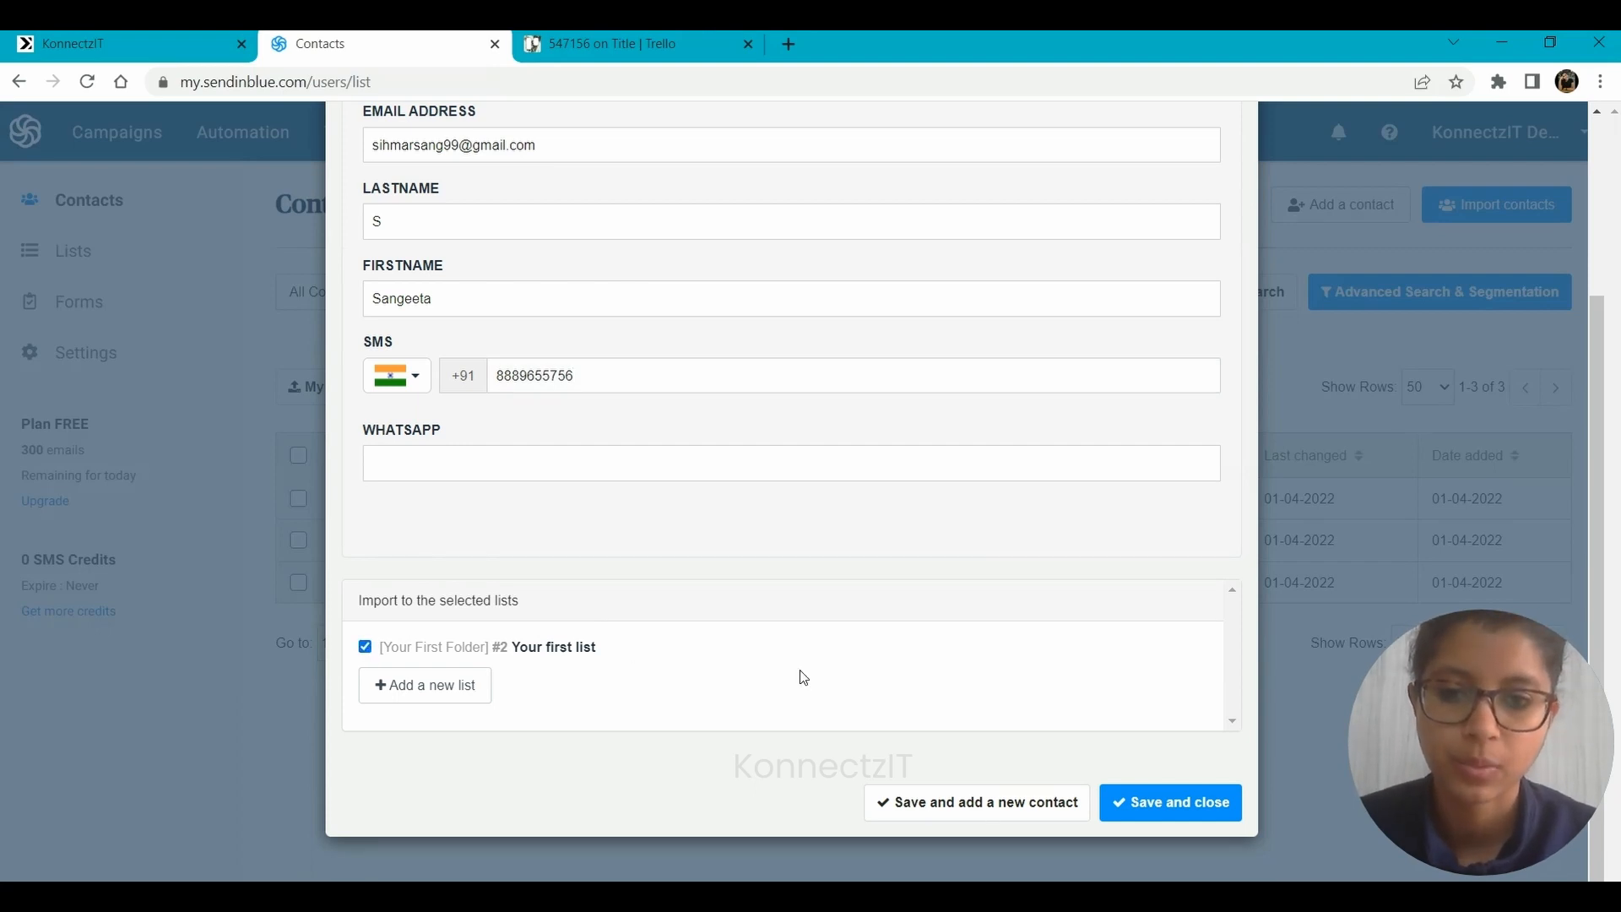
{"action": "left_click", "coordinate": [929, 802]}
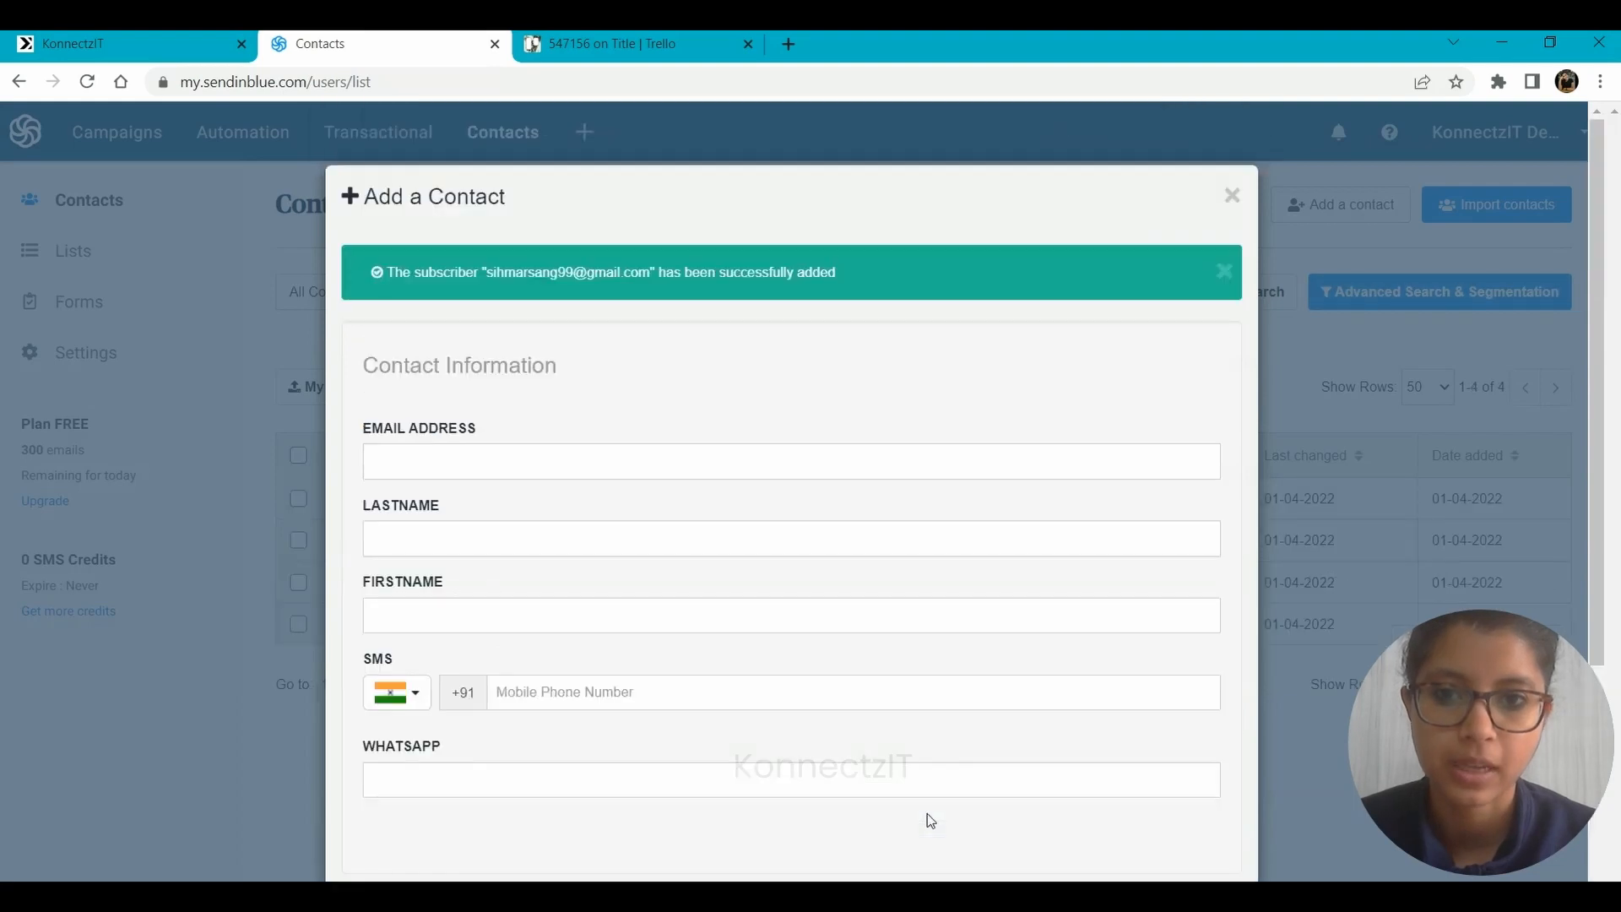
{"action": "left_click", "coordinate": [227, 385]}
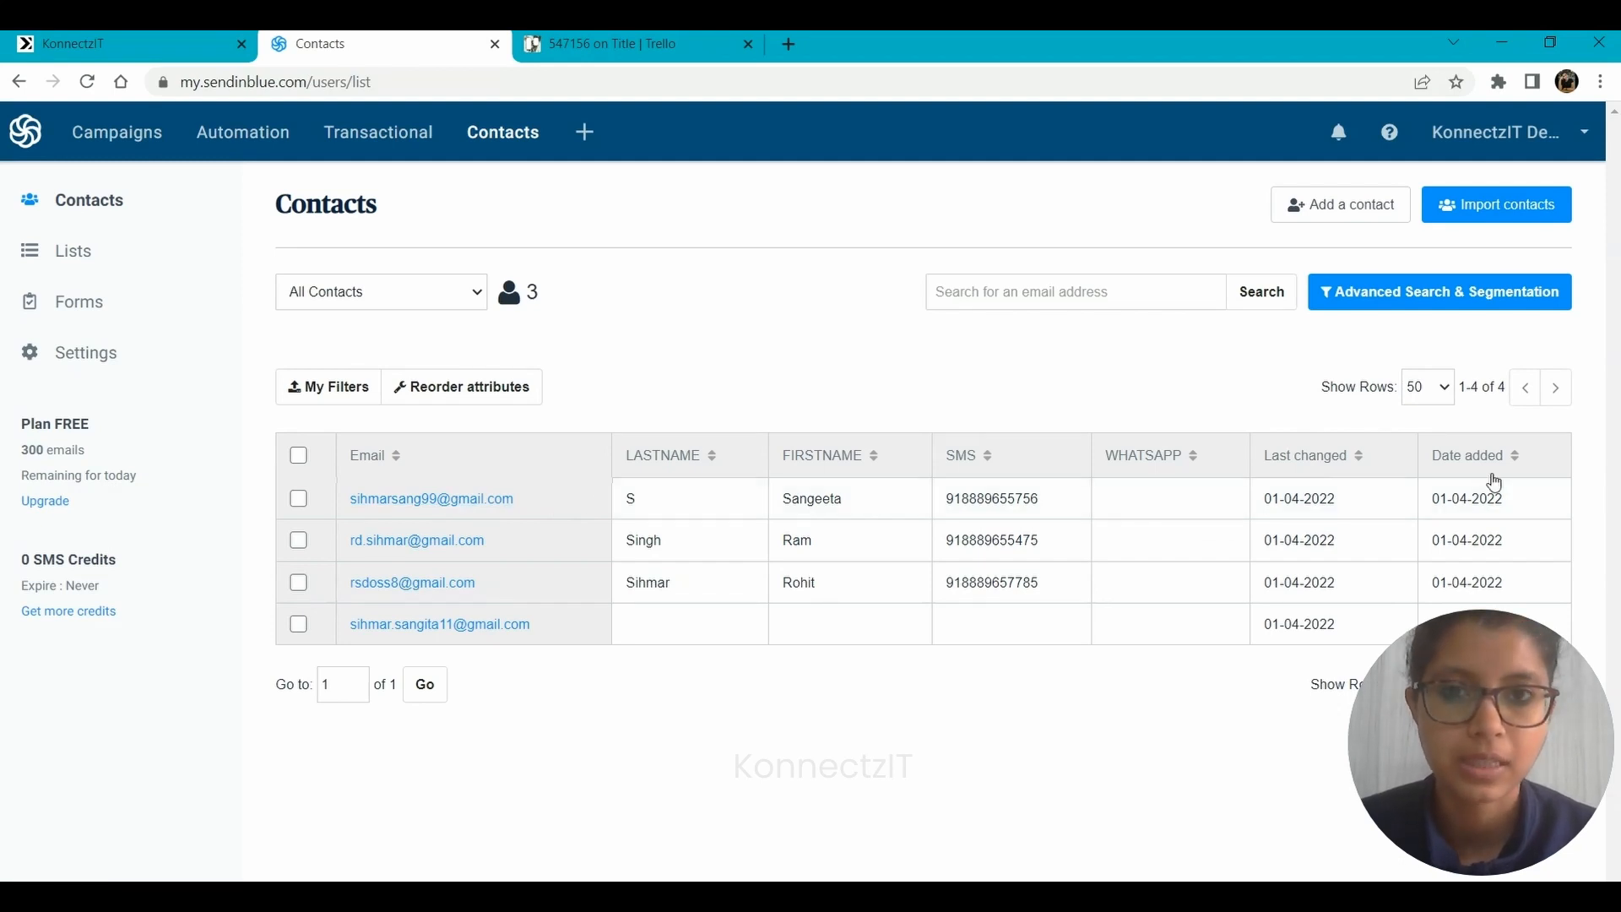
Switch to Trello, check the newest card in New Leads for the contact's details, and return to the konnect in KonnectzIT.
{"action": "left_click", "coordinate": [612, 43]}
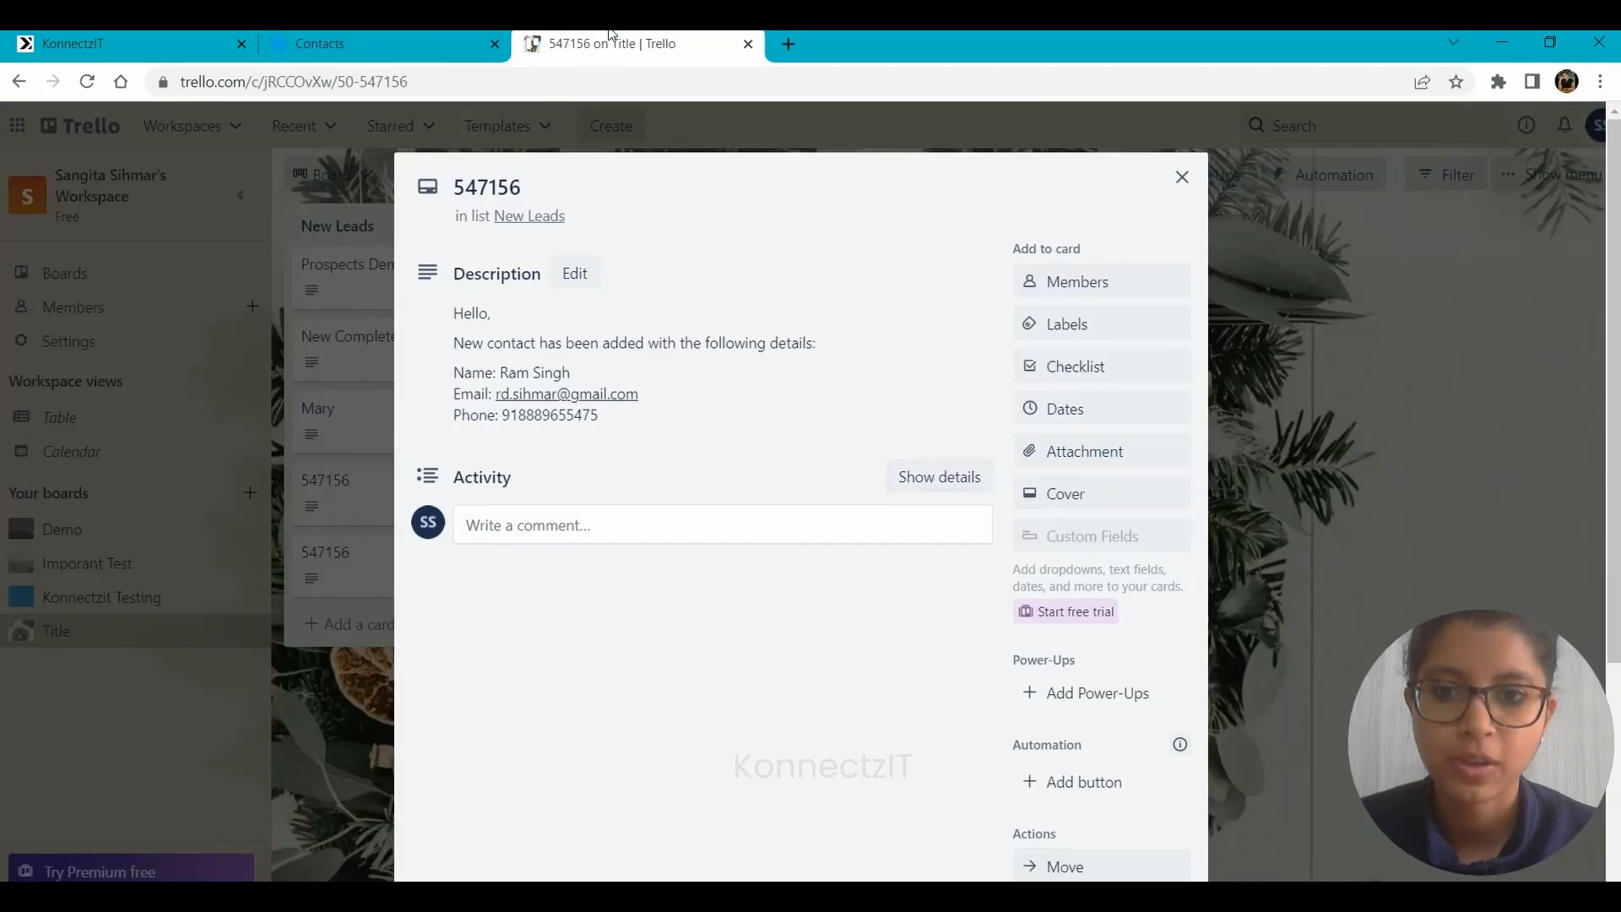
{"action": "left_click", "coordinate": [364, 588]}
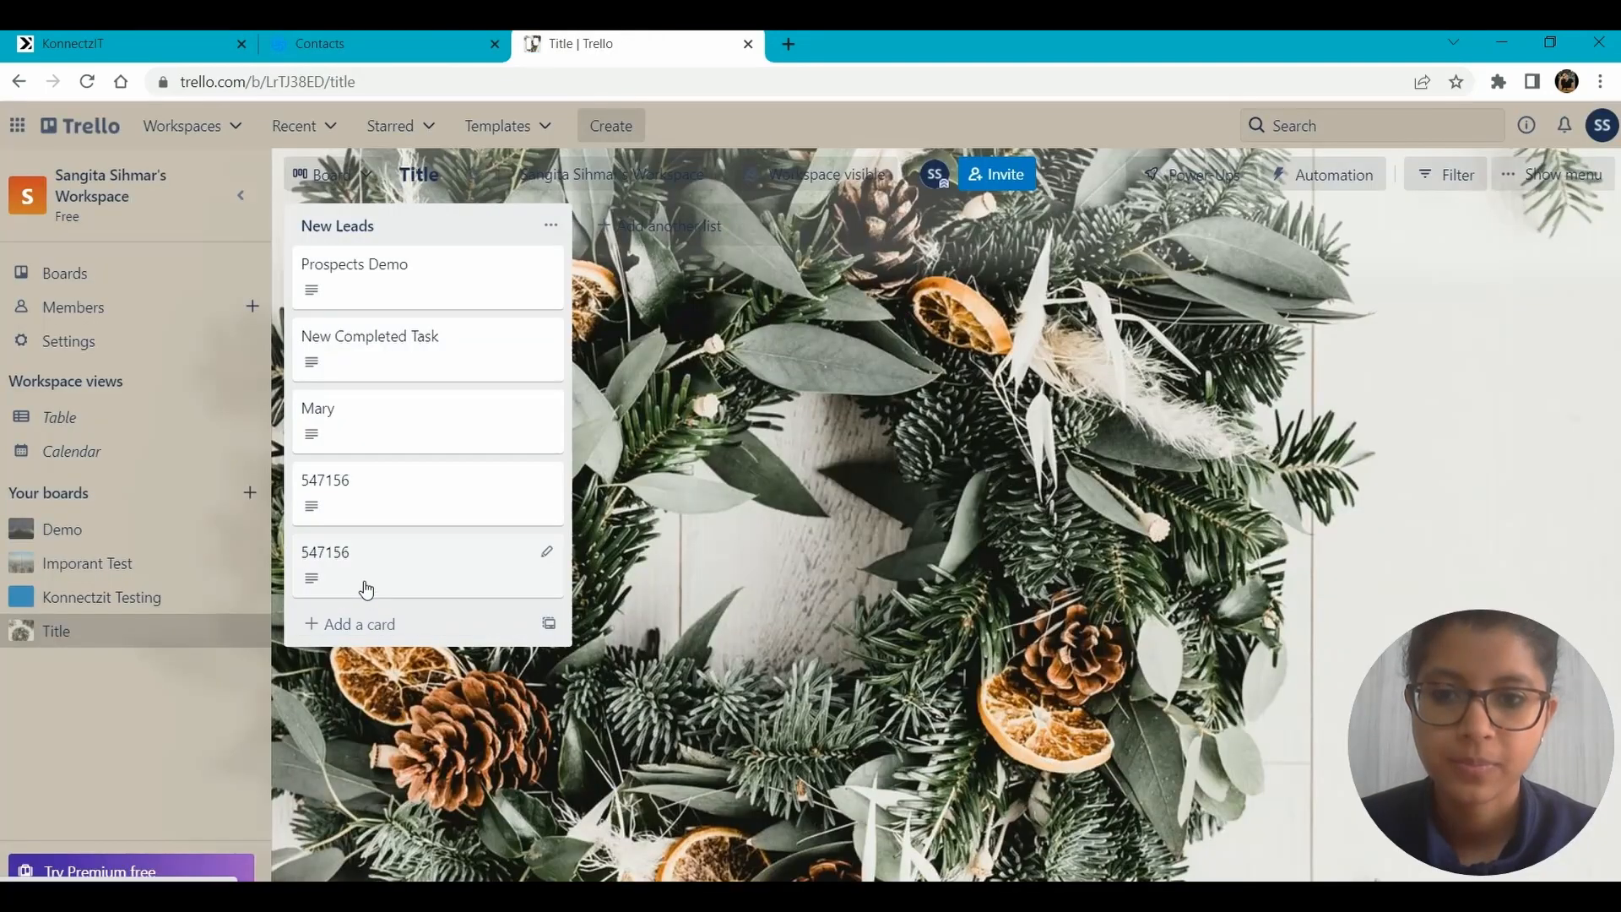
{"action": "left_click", "coordinate": [365, 588]}
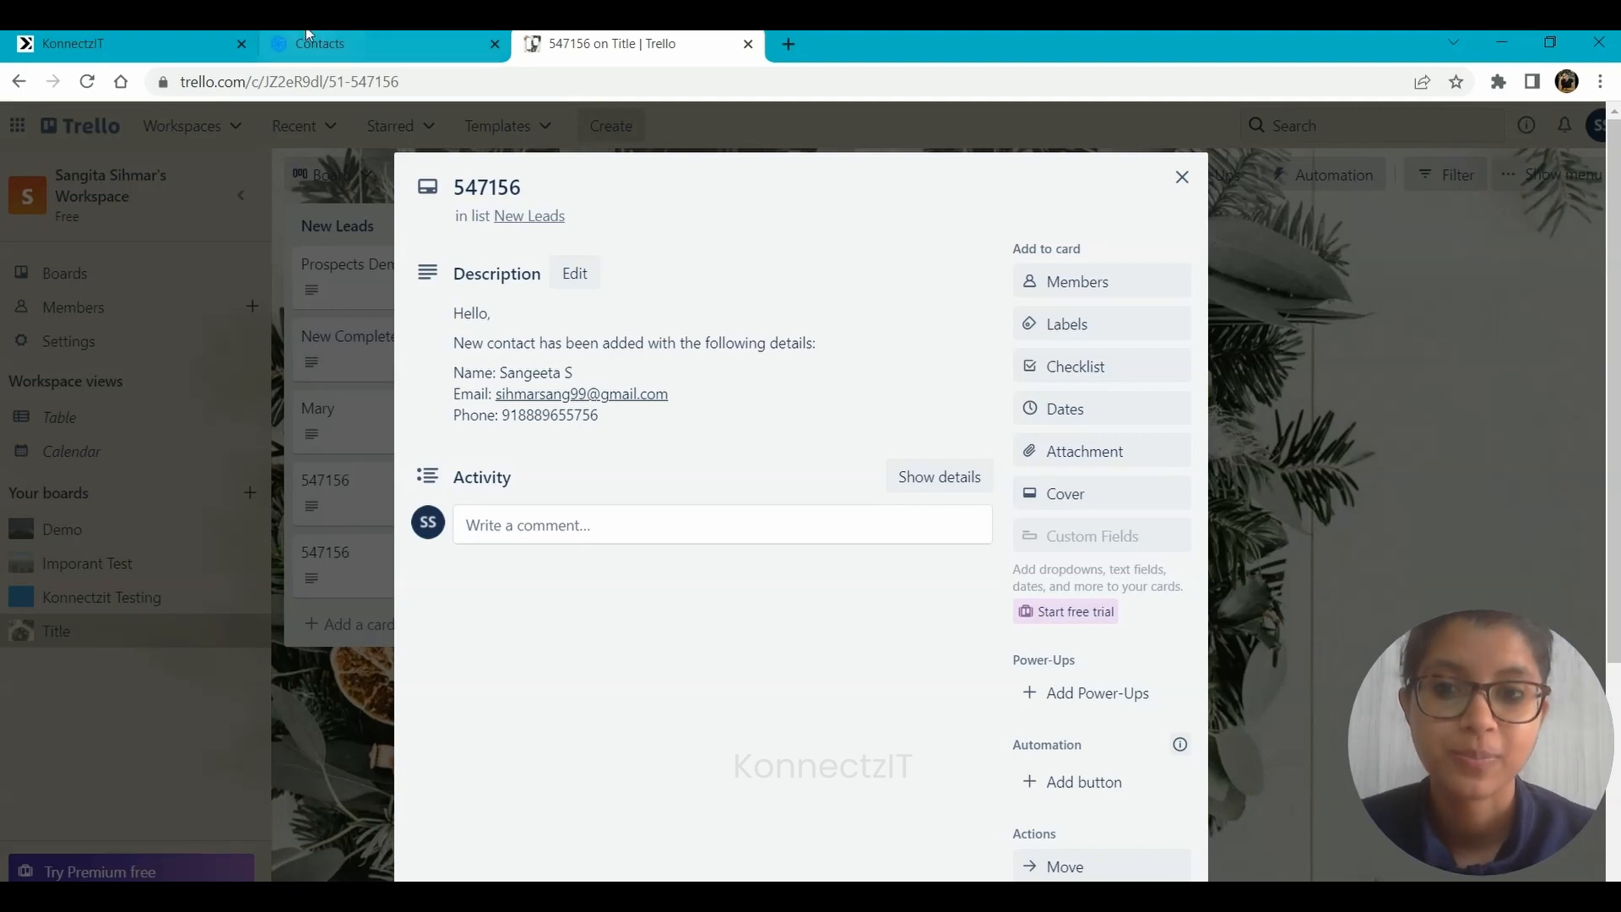
{"action": "left_click", "coordinate": [338, 44]}
{"action": "left_click", "coordinate": [87, 38]}
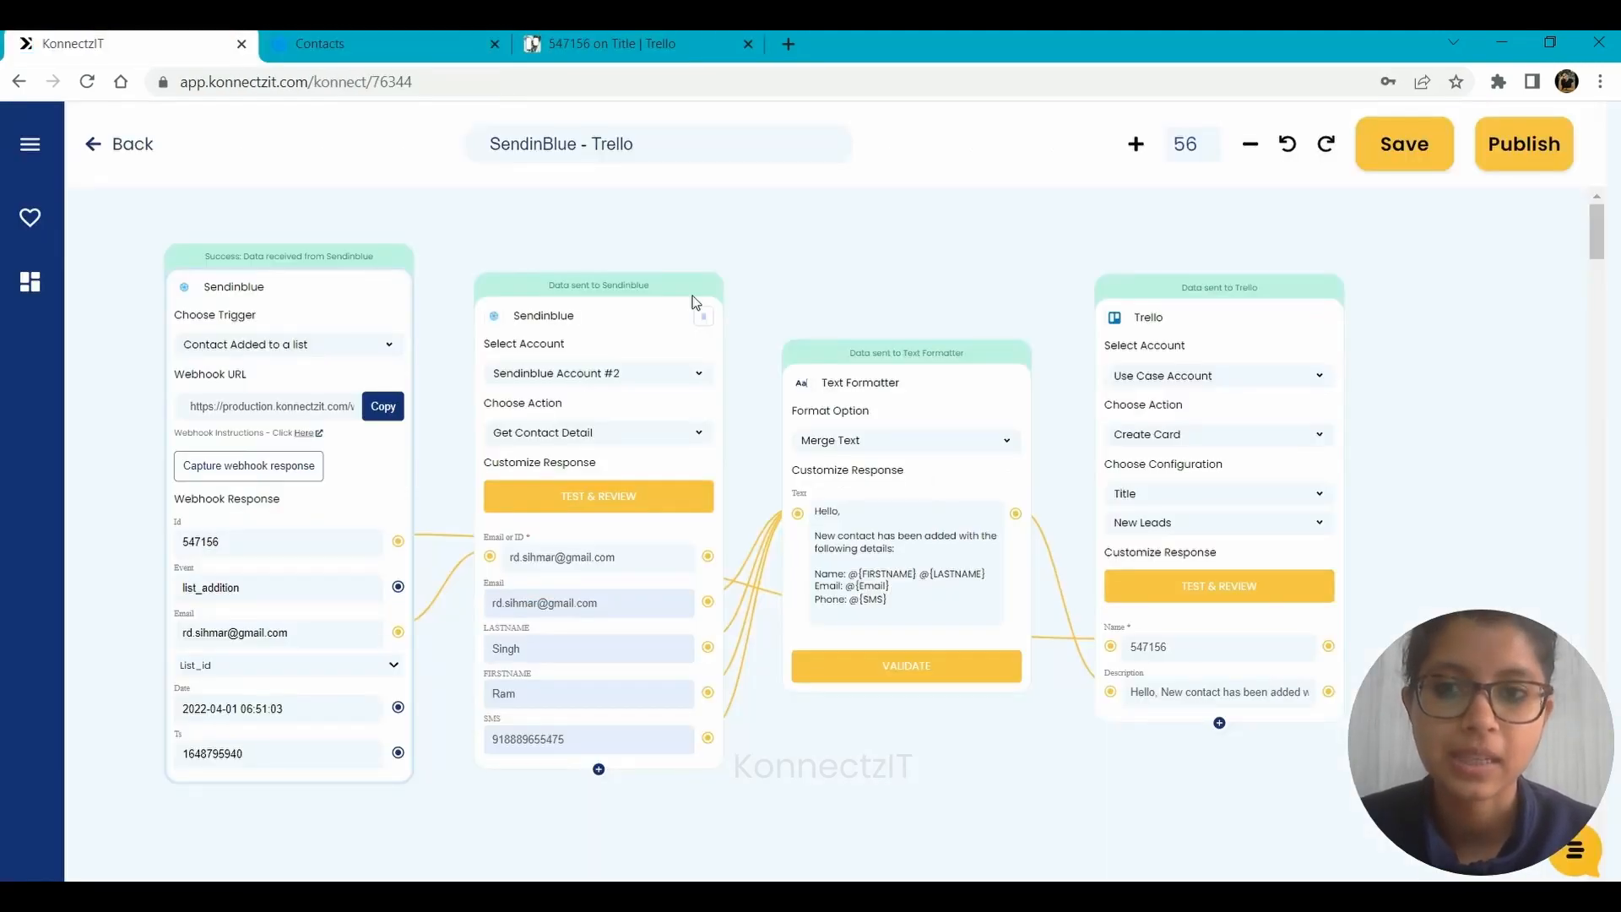